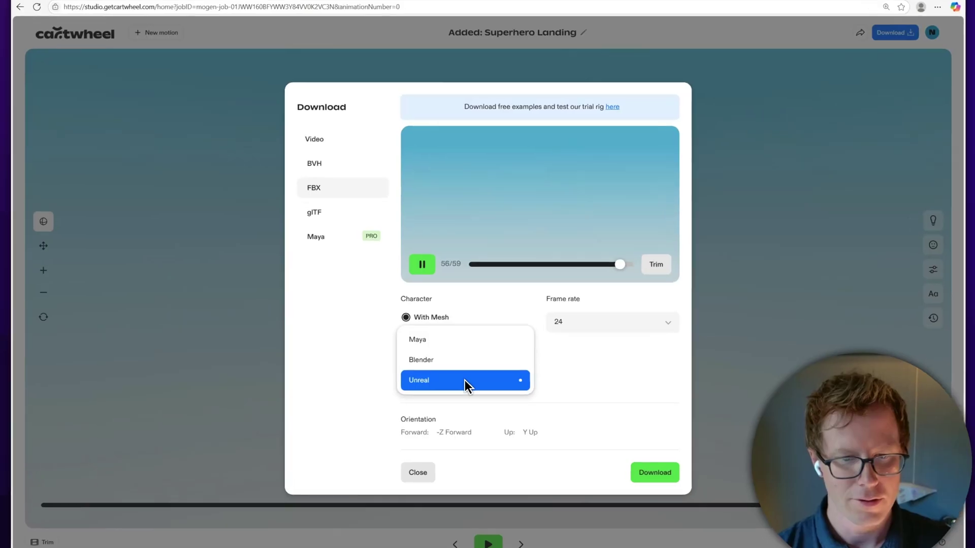
- Choose Unreal as the target software for the Superhero Landing FBX export with mesh
left_click(464, 383)
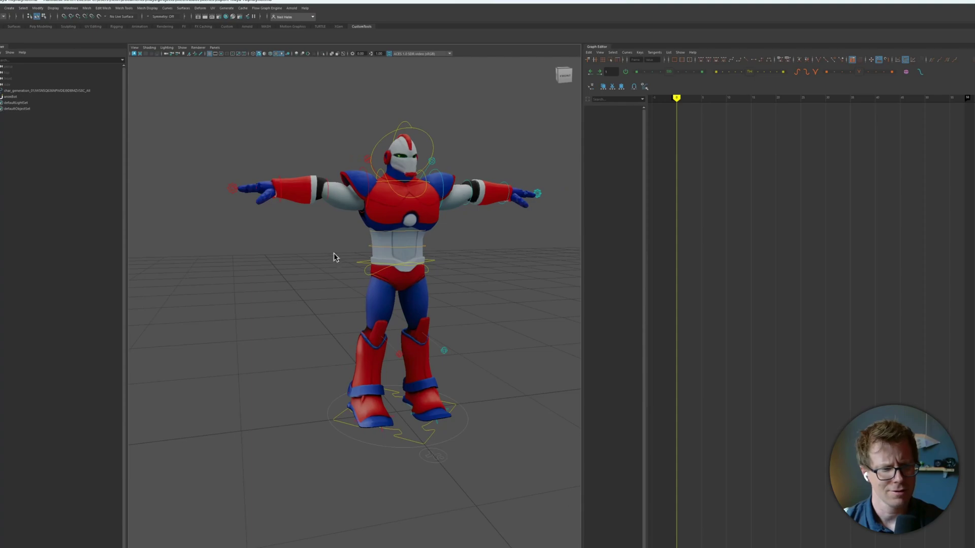
- Switch to Maya and examine the animation curves of the left and right arm controls on the red and blue character
scroll(334, 257, "up", 3)
left_click(427, 209)
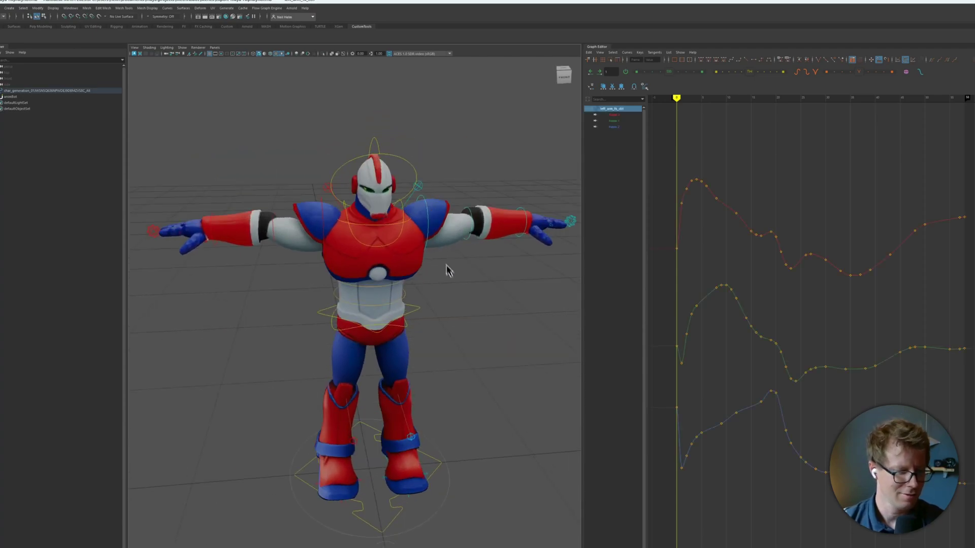
middle_click_drag(447, 270, 420, 281, "alt")
left_click_drag(339, 249, 376, 272)
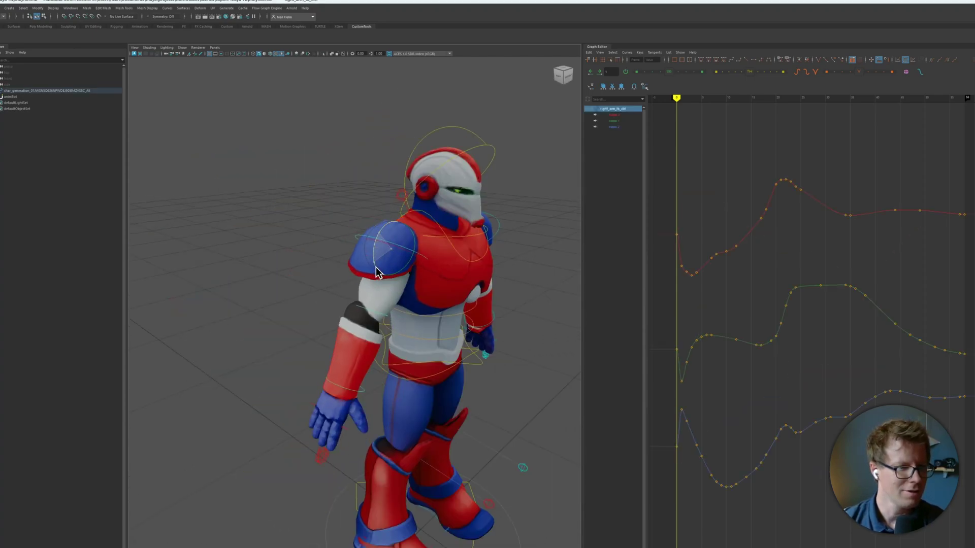
left_click_drag(442, 305, 403, 325, "alt")
left_click(457, 277)
scroll(458, 289, "down", 3)
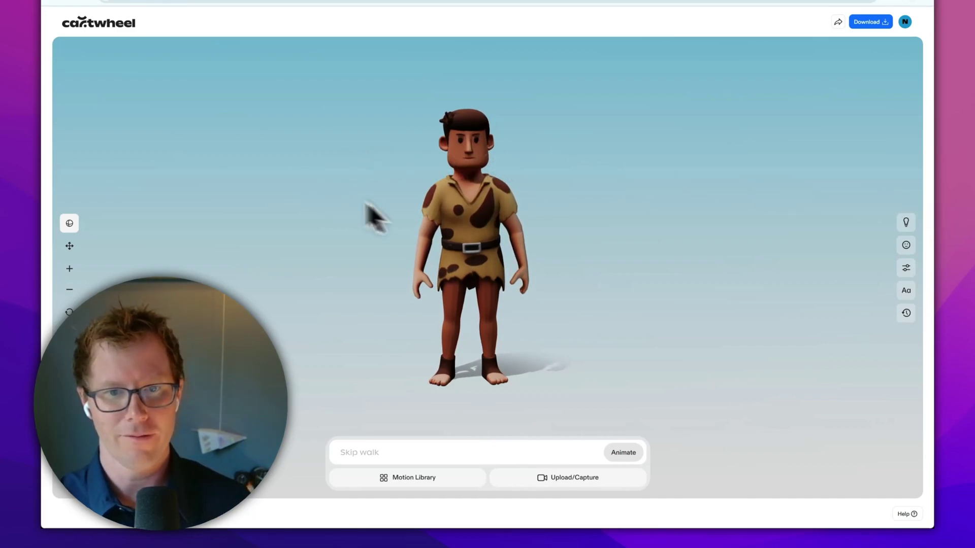
- Switch to Cartwheel, open new character generation and start over with an empty prompt
mouse_move(446, 228)
left_mouse_down()
mouse_move(409, 243)
mouse_move(471, 254)
left_mouse_up()
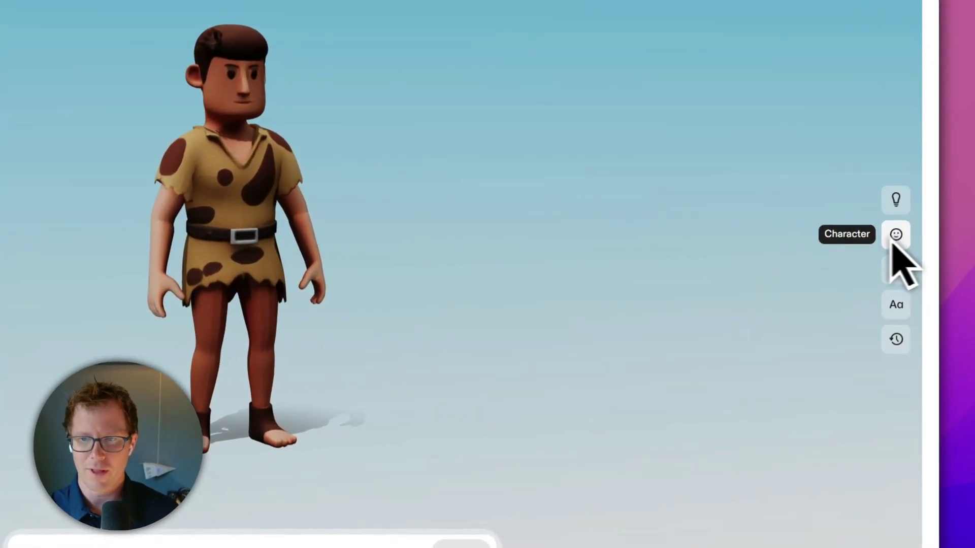
left_click(888, 238)
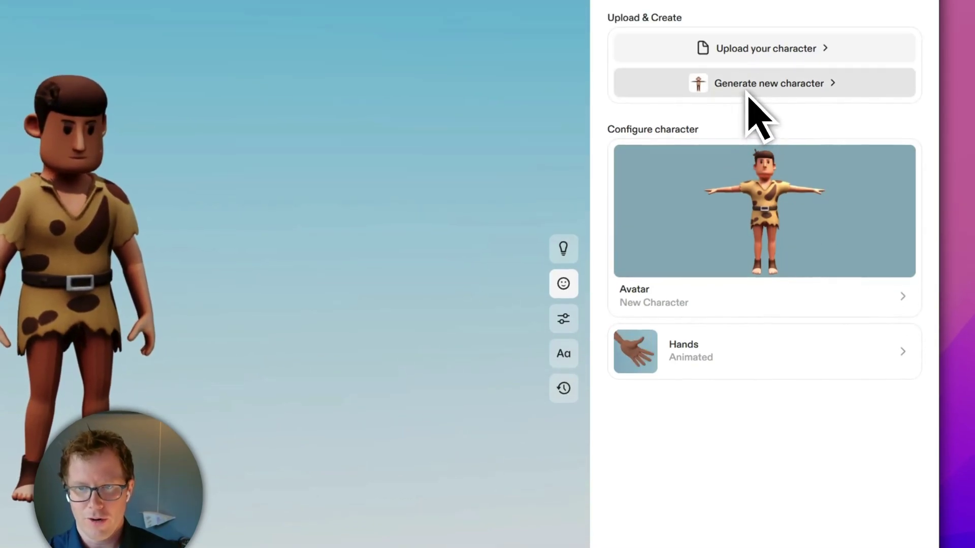
left_click(748, 91)
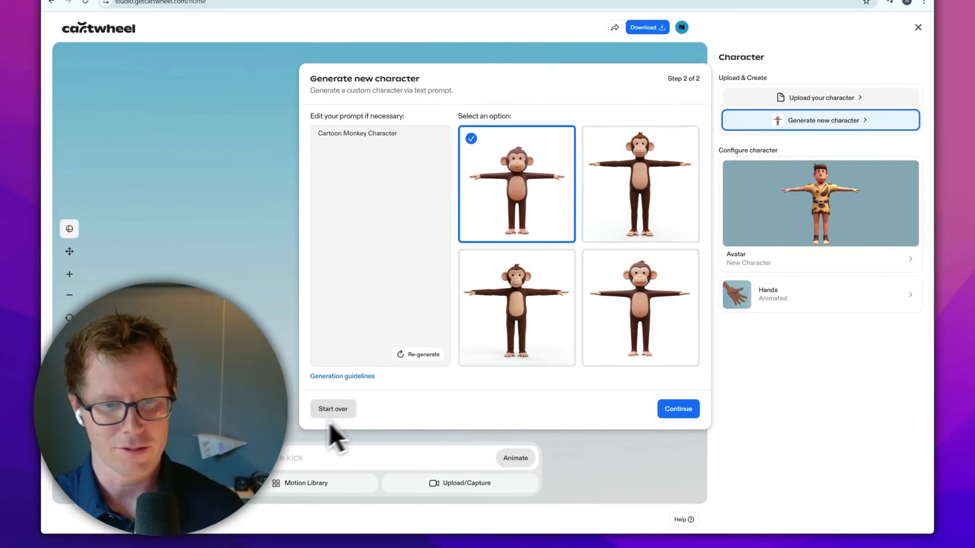
left_click(333, 410)
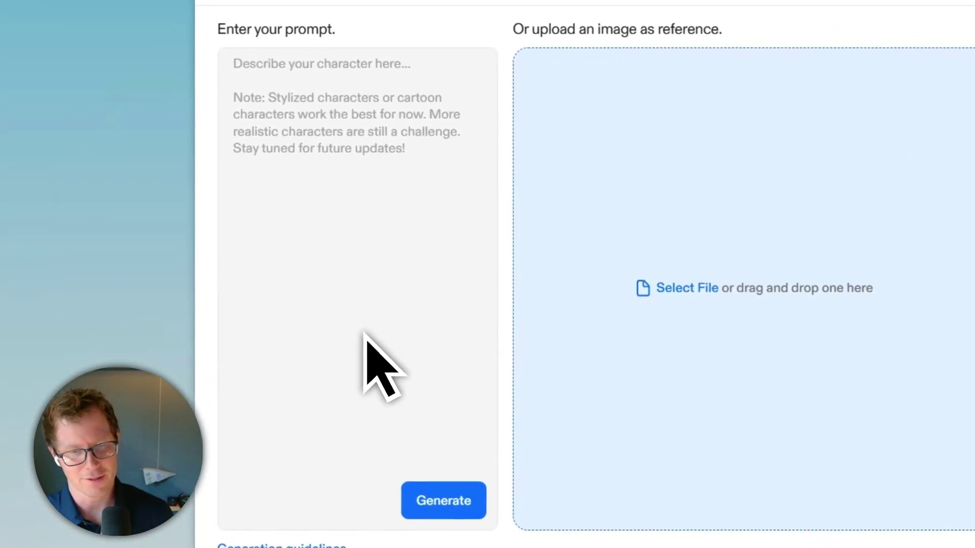
- Generate character options from the prompt "astronaut"
type("astro")
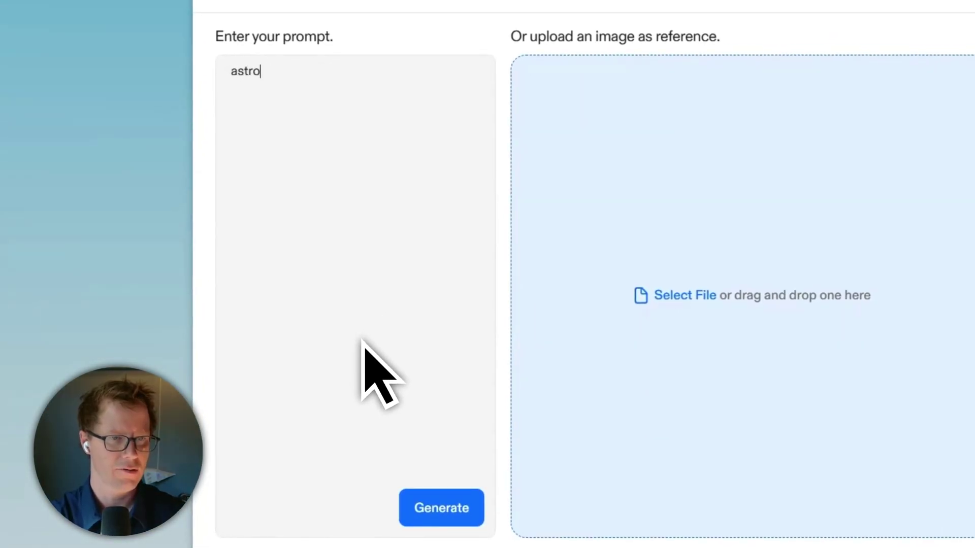
type("naut")
key("Return")
left_click(441, 508)
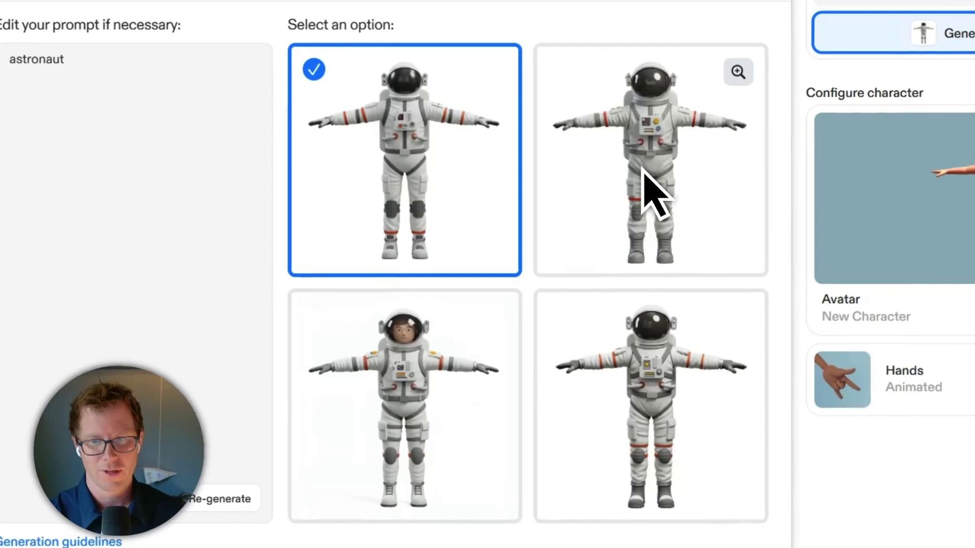
- Preview the second and fourth astronaut options at full size, returning to the options each time
left_click(674, 176)
left_click(686, 140)
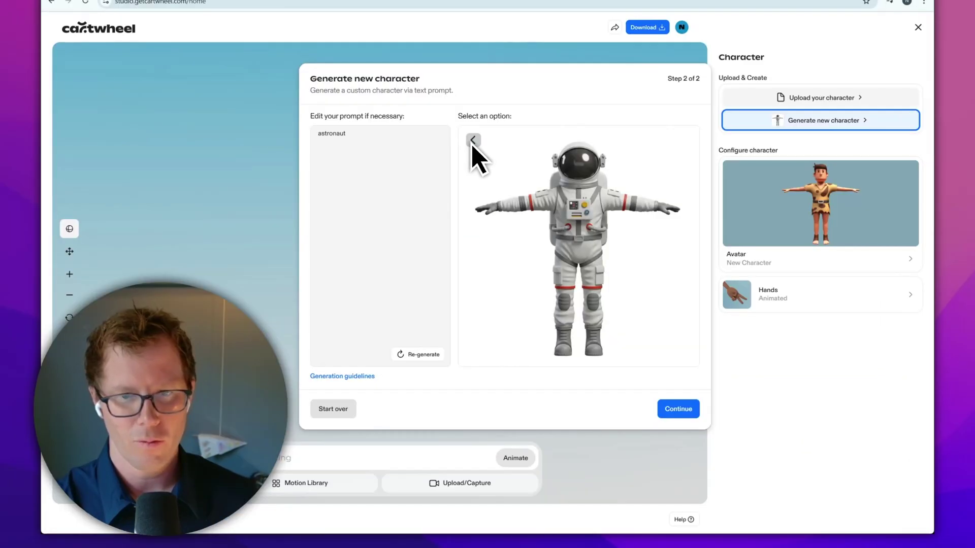
left_click(473, 140)
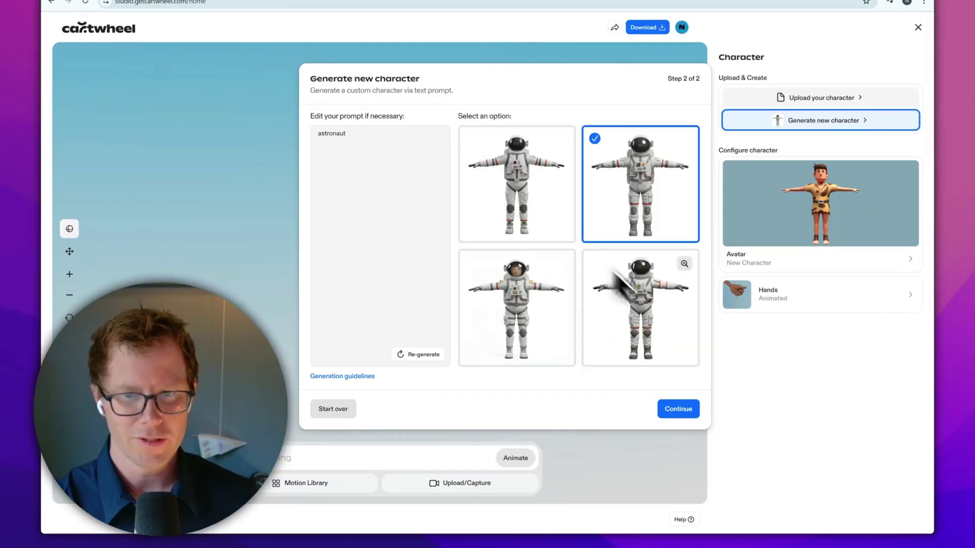
left_click(623, 327)
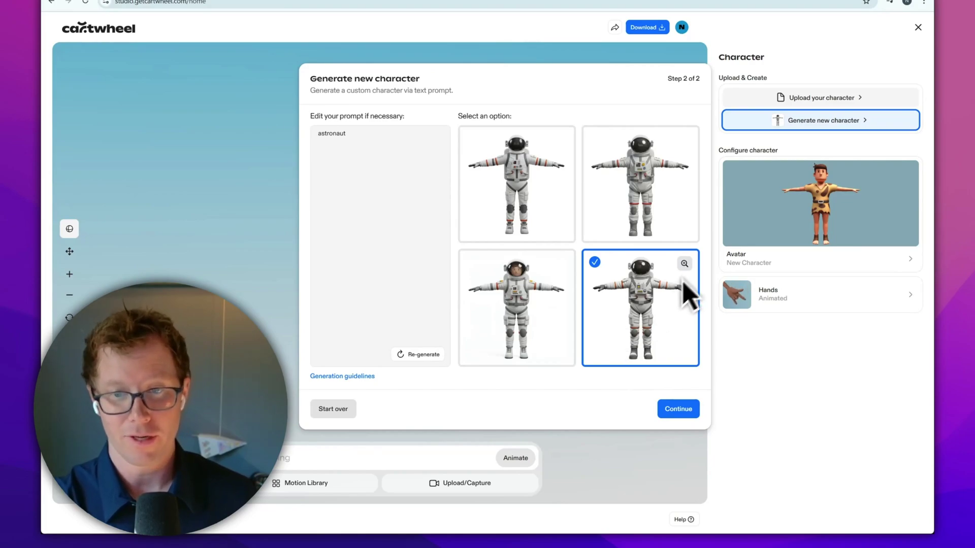
left_click(684, 264)
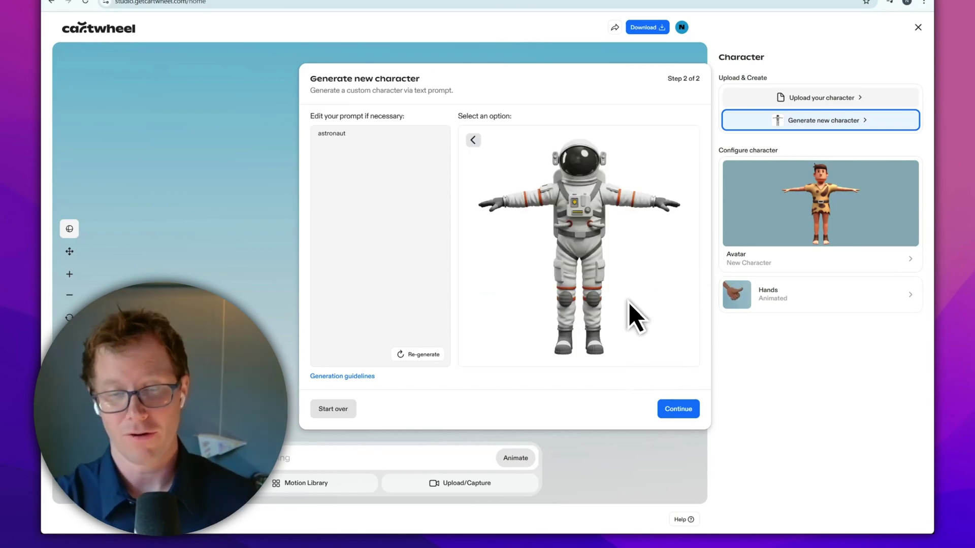
left_click(473, 140)
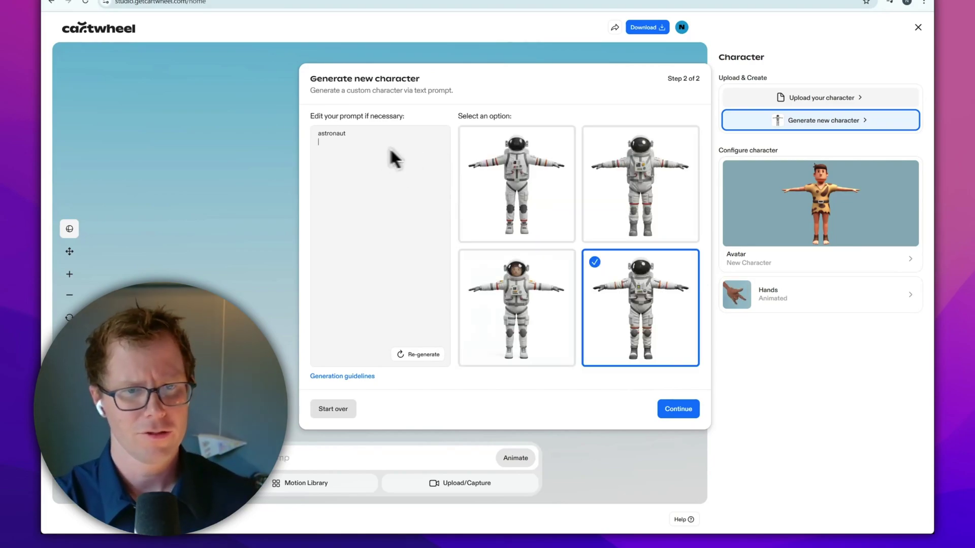
- Replace the prompt with "cartoon bunny" and regenerate the character options
left_click_drag(395, 157, 243, 145)
type("cartoon bunny")
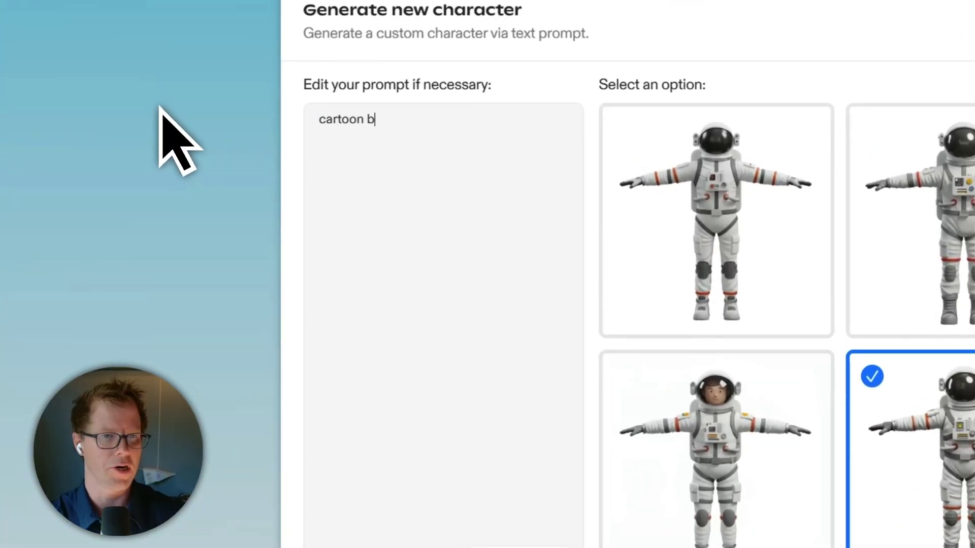
key("Return")
left_click(479, 476)
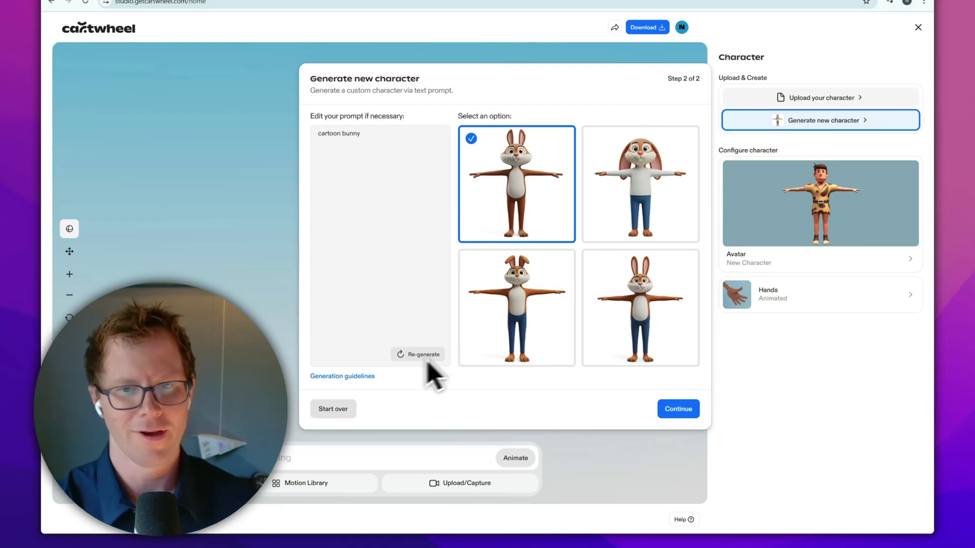
- Preview the floppy-eared bunny in the white shirt and the unclothed brown bunny at full size
left_click(684, 139)
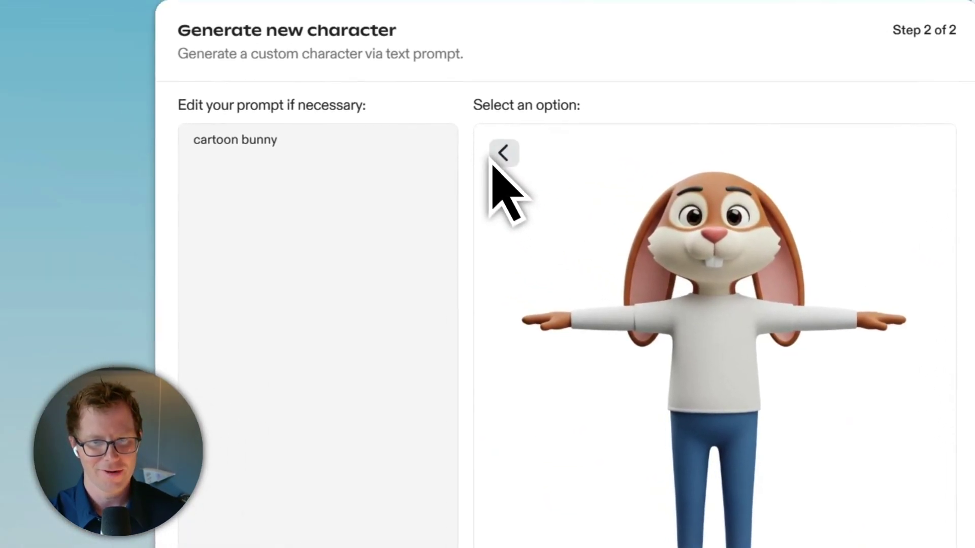
left_click(473, 142)
left_click(581, 230)
left_click(674, 146)
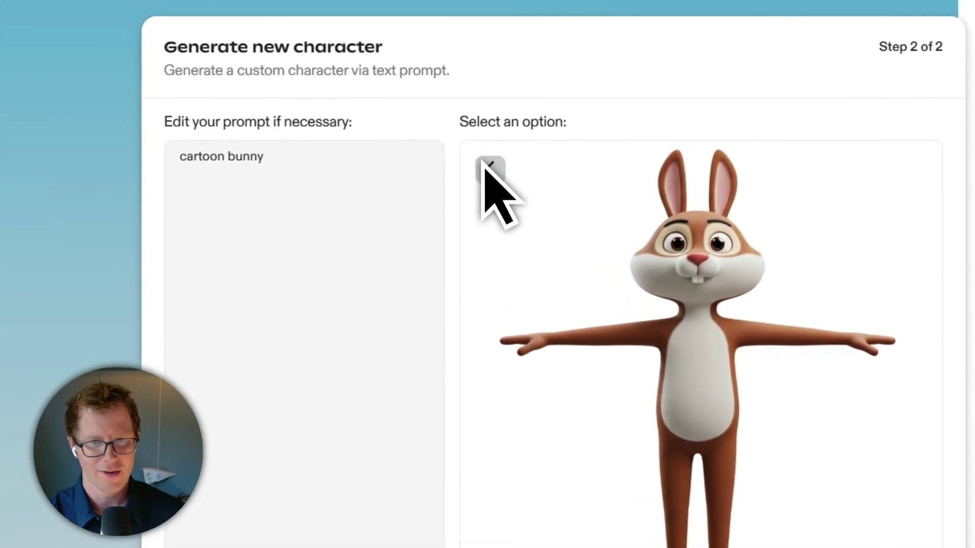
left_click(507, 180)
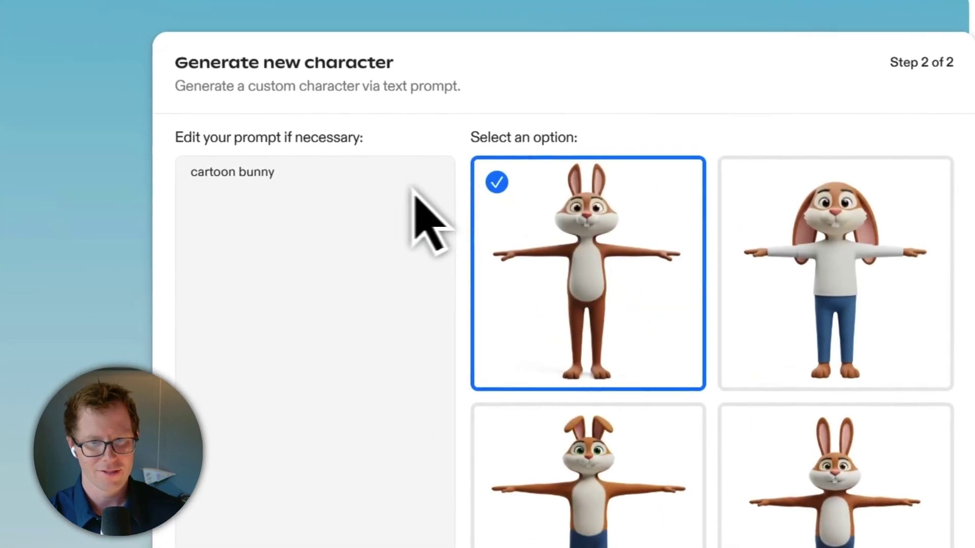
- Replace the prompt with "robot", regenerate the options and continue with the first robot
left_click_drag(284, 169, 163, 177)
type("robot")
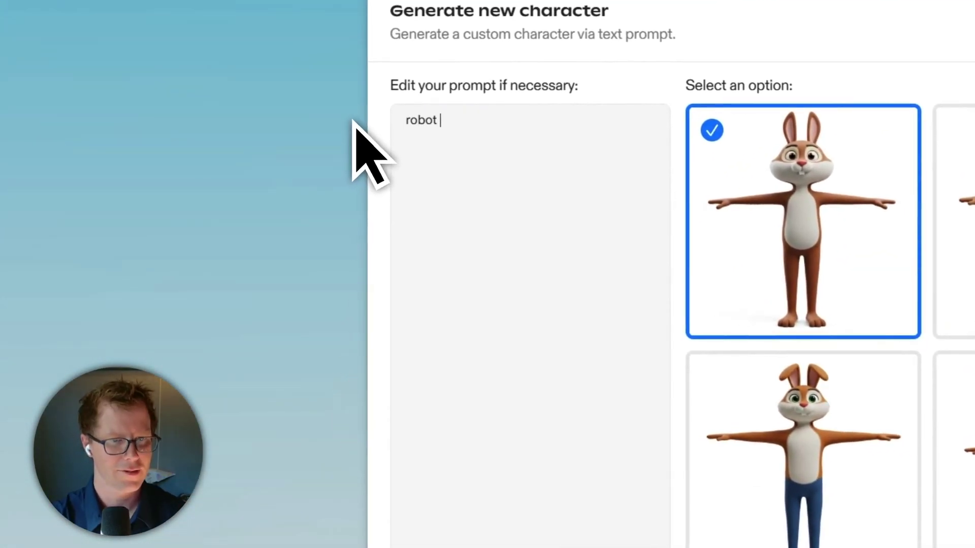
left_click(430, 355)
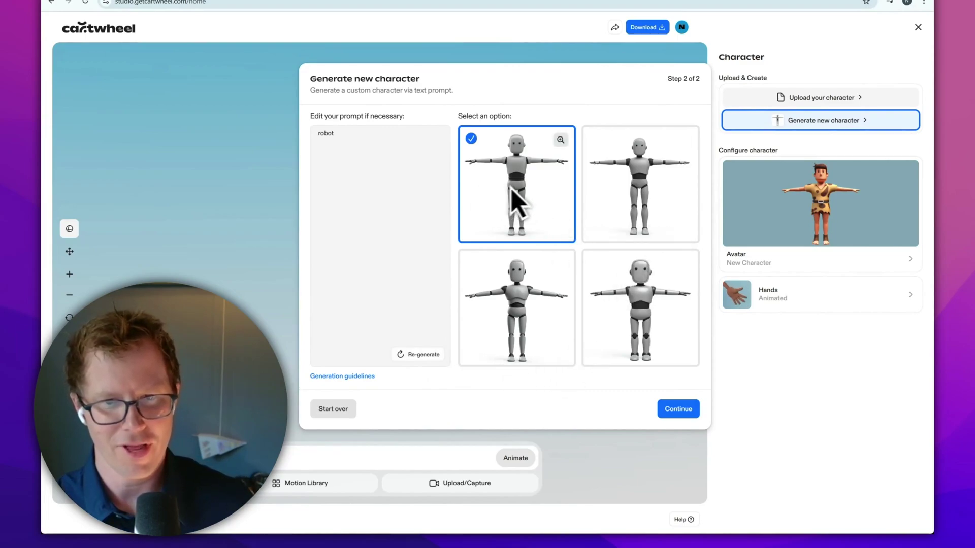
left_click(561, 140)
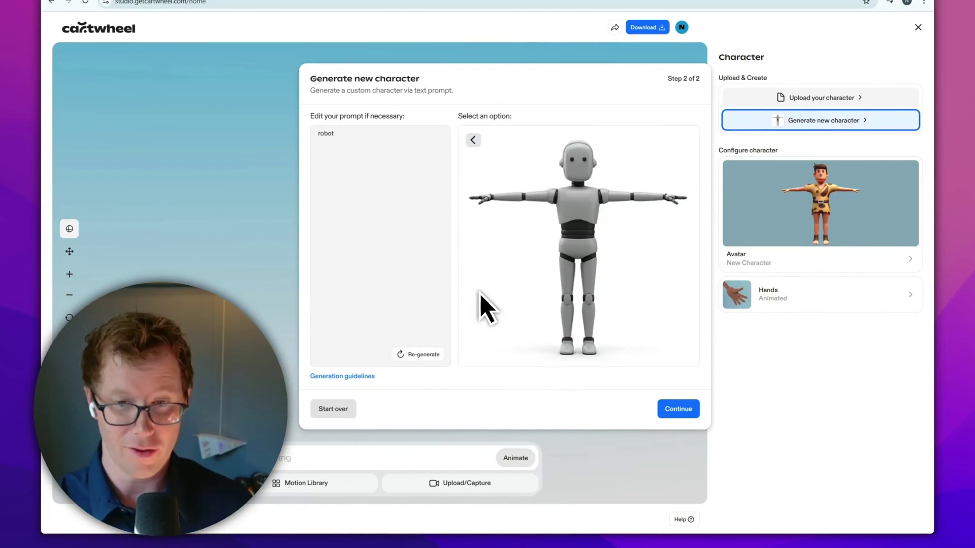
left_click(663, 410)
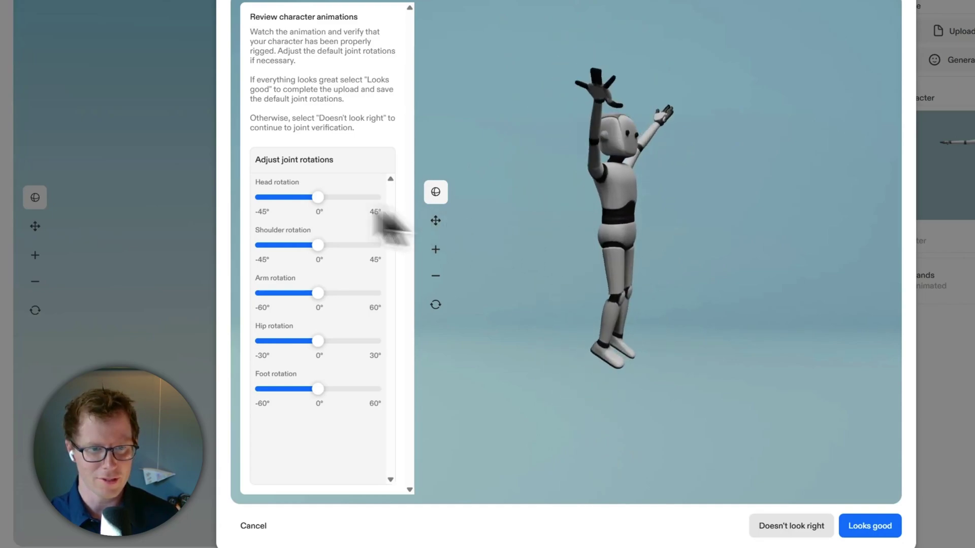
- Set the robot's shoulder rotation to 14° and arm rotation to -11°, and accept the rigged character
left_click_drag(321, 200, 366, 201)
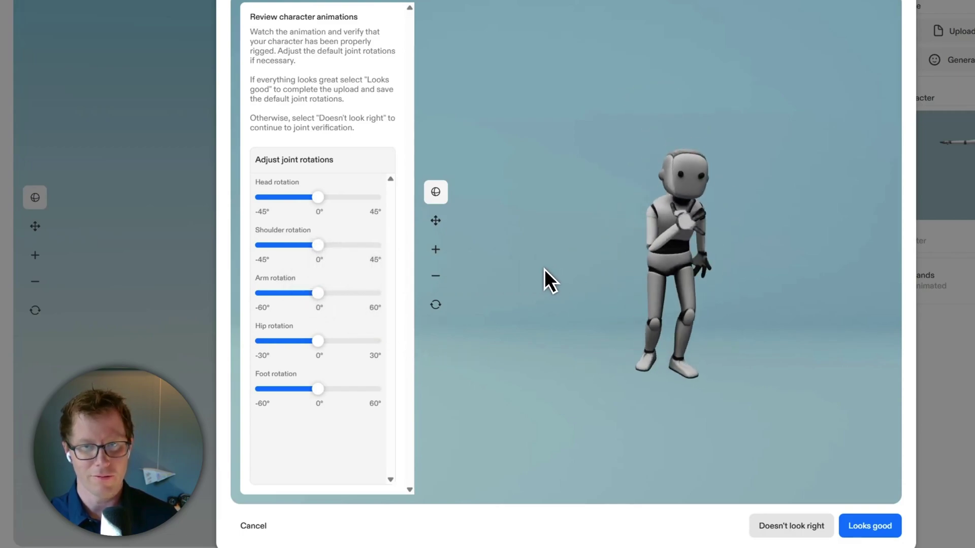
left_click_drag(319, 246, 338, 234)
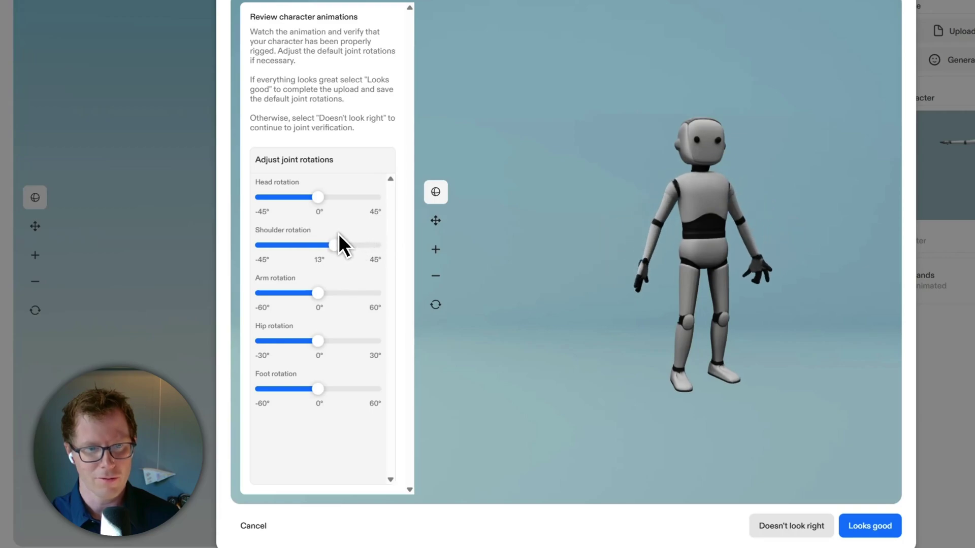
left_click_drag(337, 292, 313, 294)
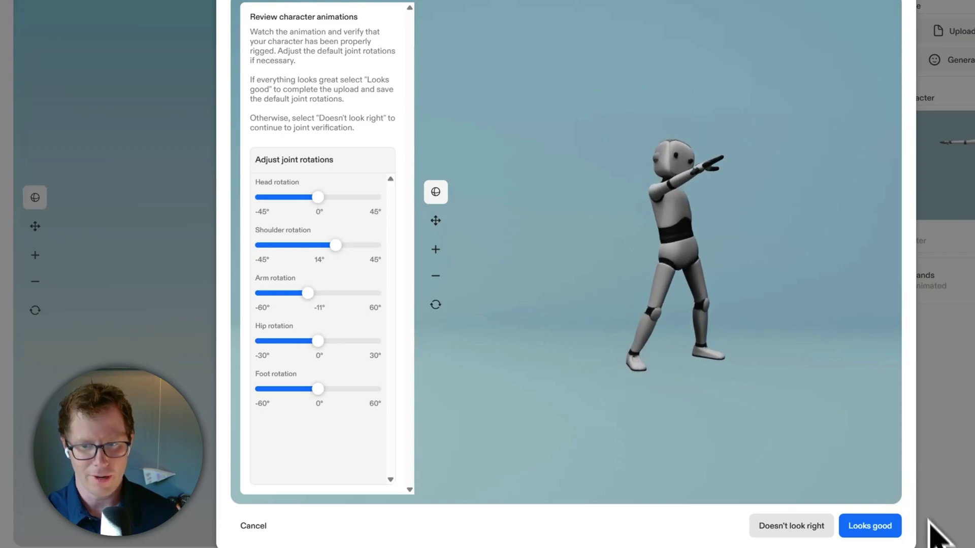
left_click(875, 528)
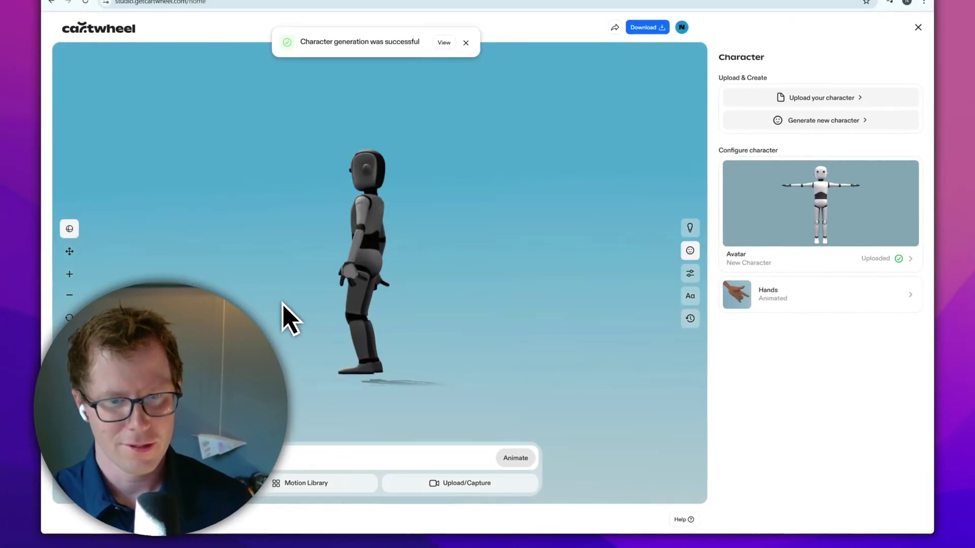
- Set the robot character's hands to the Open tight option
left_click_drag(283, 303, 267, 326)
scroll(386, 315, "up", 5)
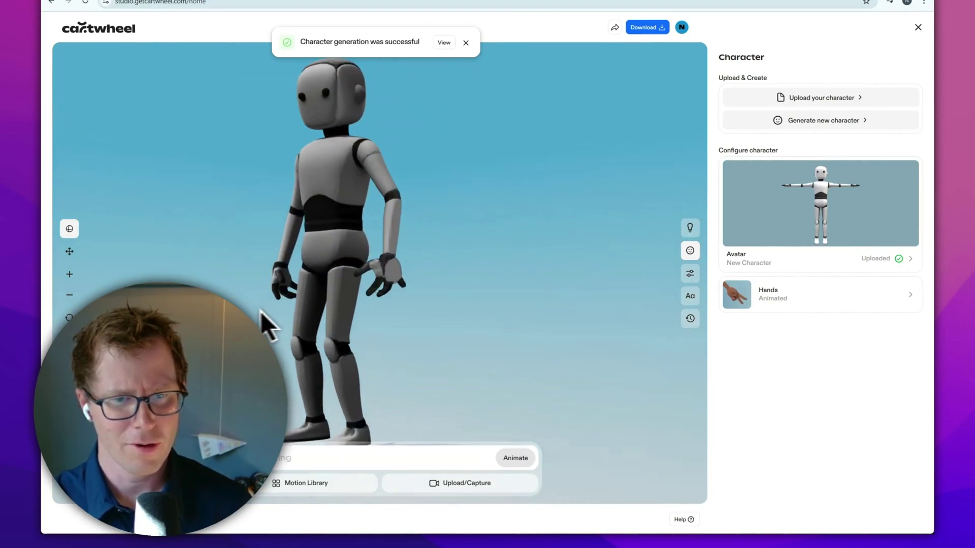
left_click(816, 308)
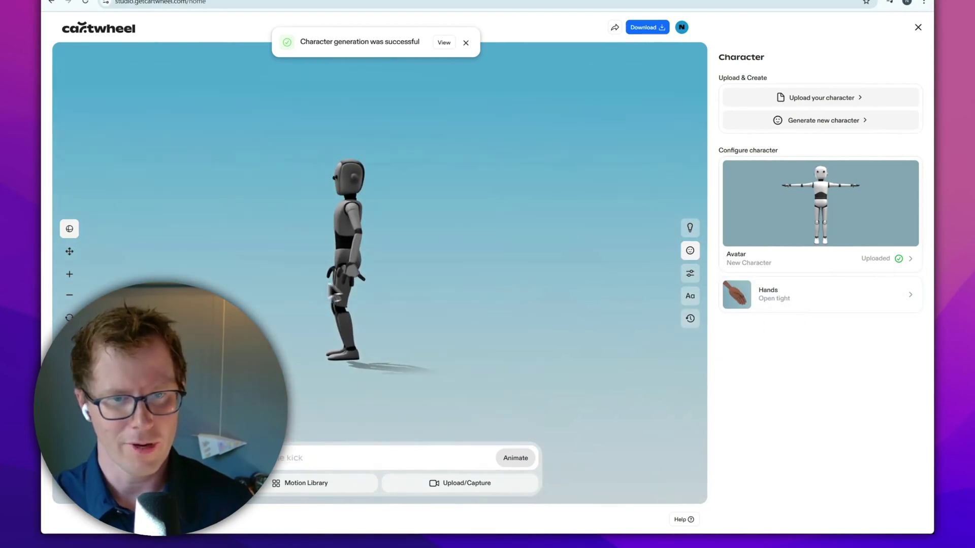
left_click_drag(354, 297, 448, 294)
scroll(411, 325, "up", 5)
scroll(406, 327, "down", 3)
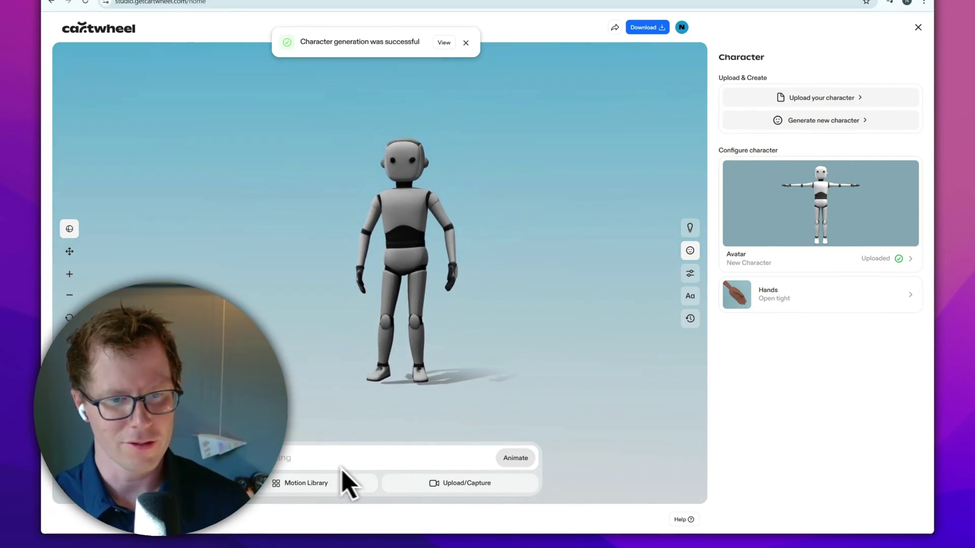
- Search the motions for "dance" and apply Breakdance Pop Up Kick to the robot as a new motion
left_click(325, 461)
type("danc")
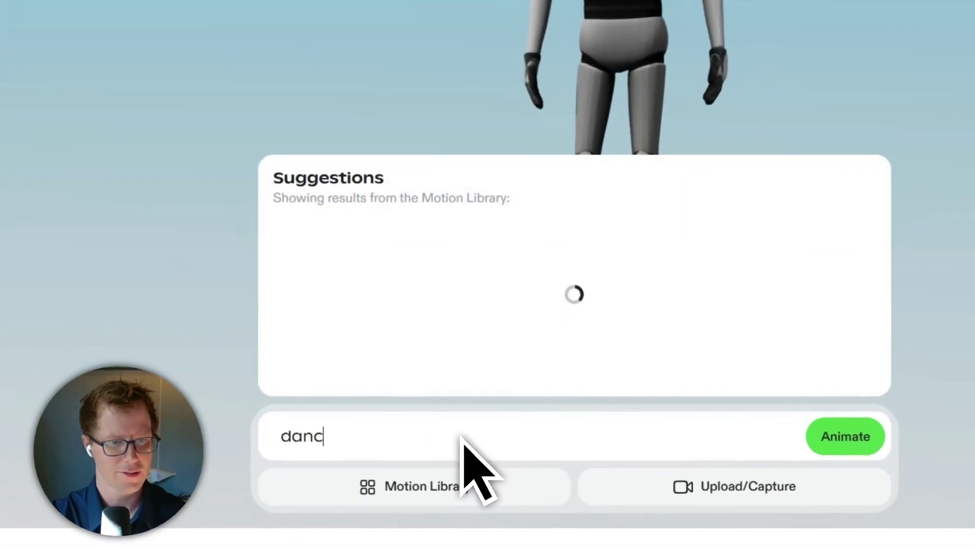
type("e")
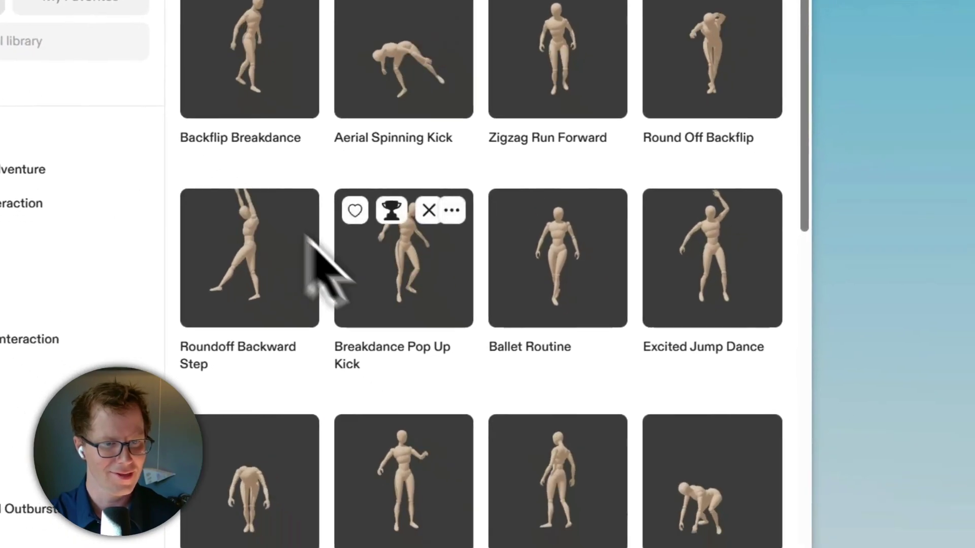
left_click(366, 254)
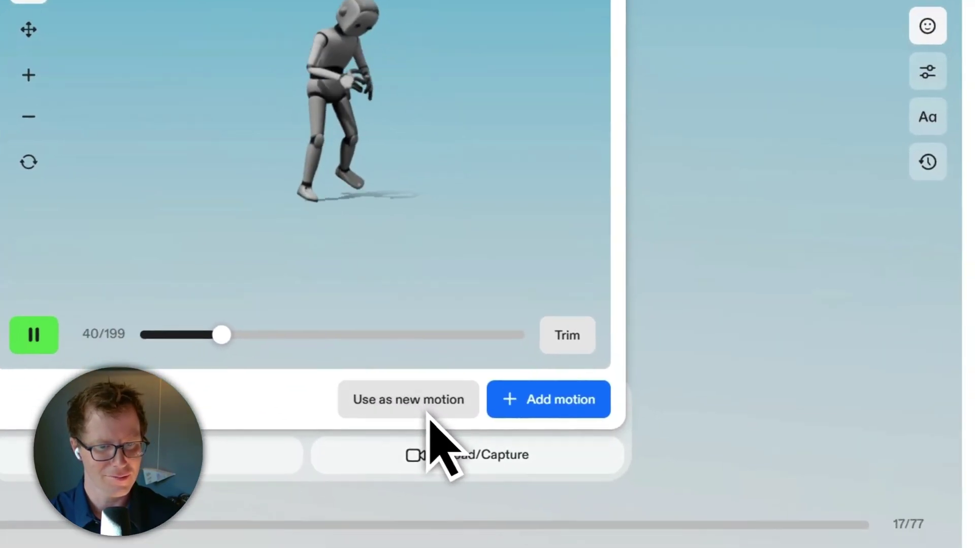
left_click(428, 413)
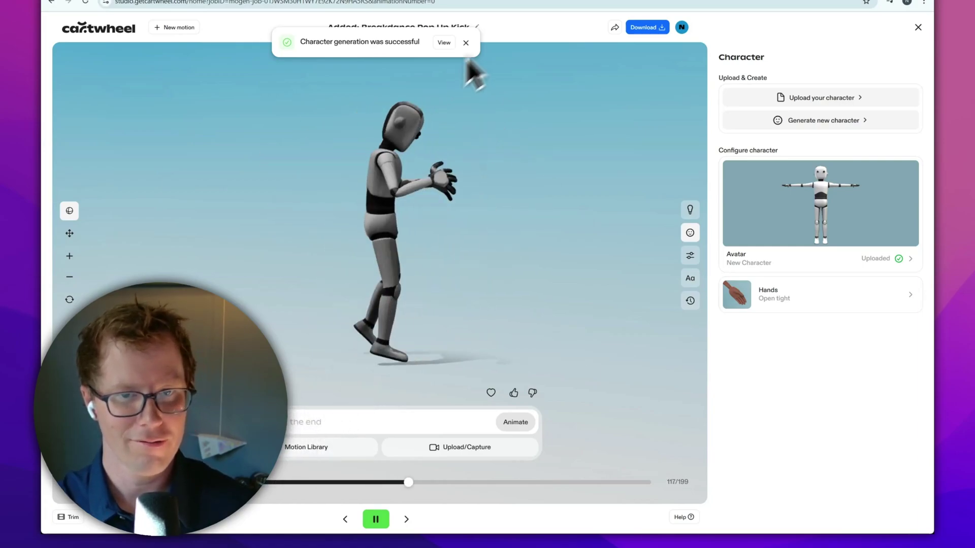
- Preview the video version of the robot's dance in the download options, then close them without downloading
left_click(647, 27)
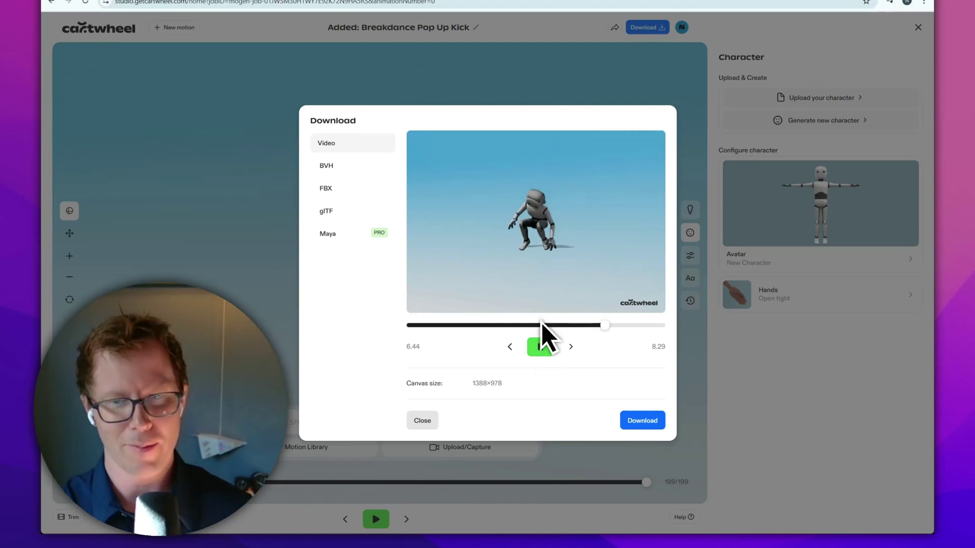
left_click(422, 422)
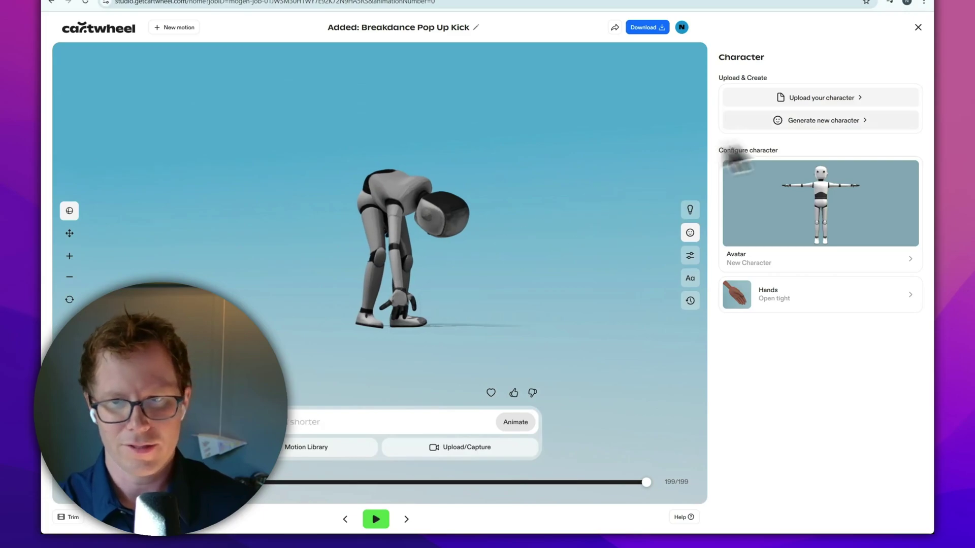
- Generate new character options from the golden retriever reference image "Goldie"
left_click(833, 127)
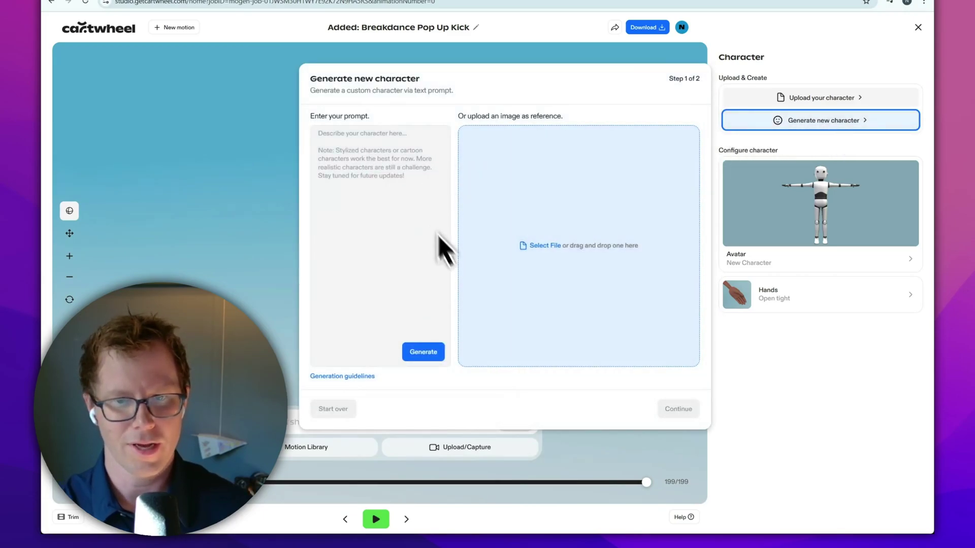
left_click_drag(548, 379, 535, 379)
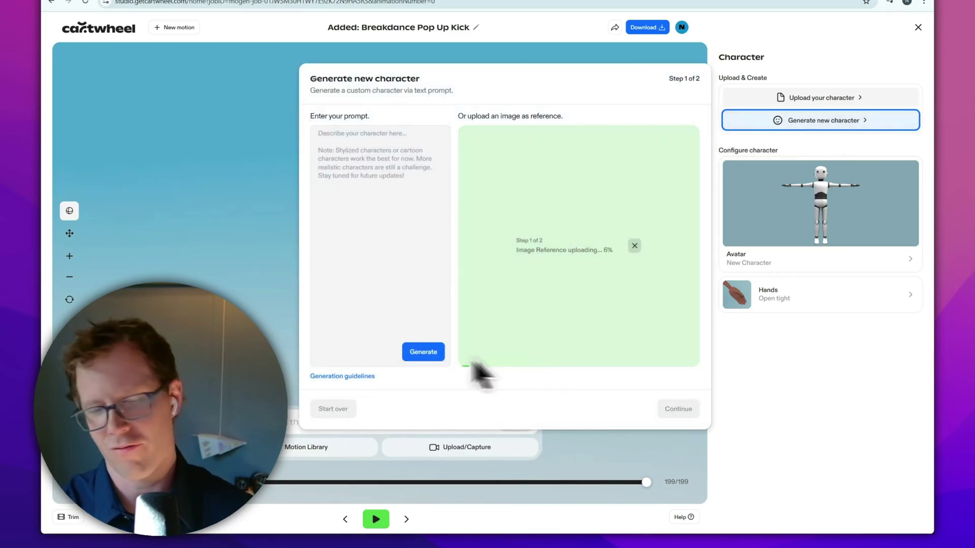
left_click(424, 352)
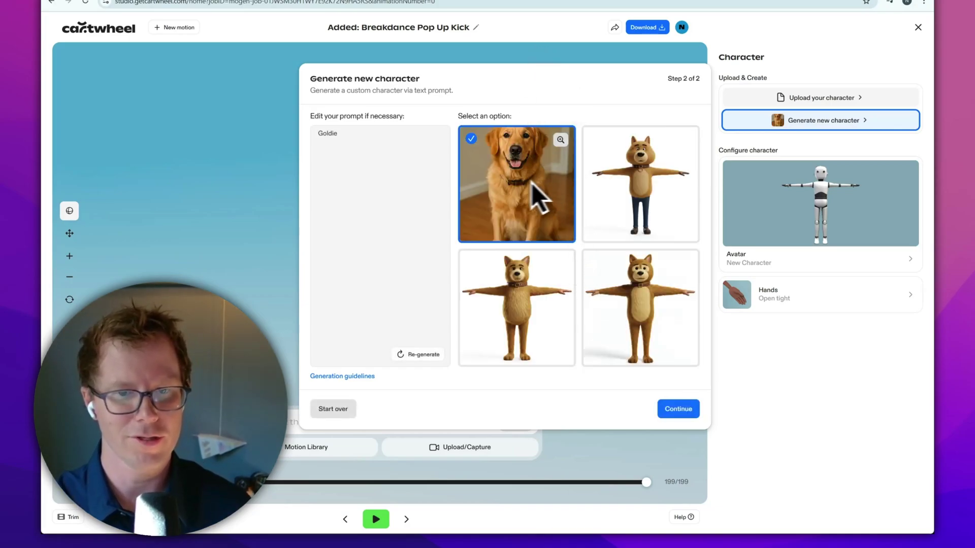
- Compare enlarged views of the Goldie options and continue with the furry dog without trousers in the fourth option
left_click(560, 140)
key("Escape")
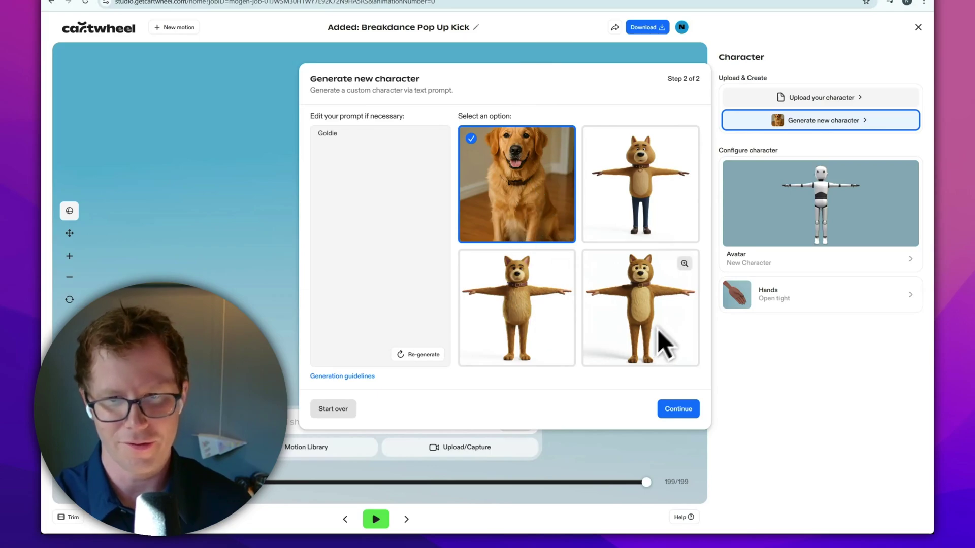
left_click(684, 264)
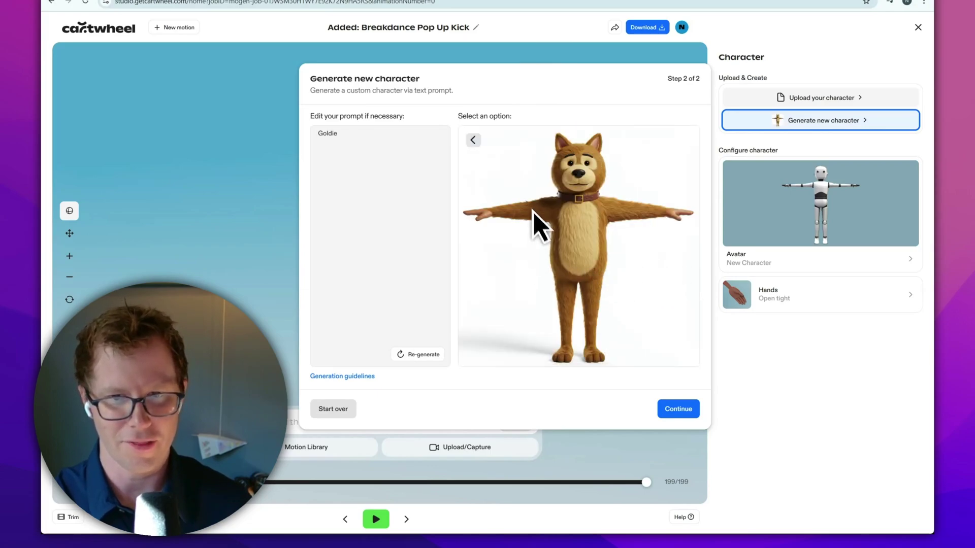
left_click(473, 140)
left_click(685, 141)
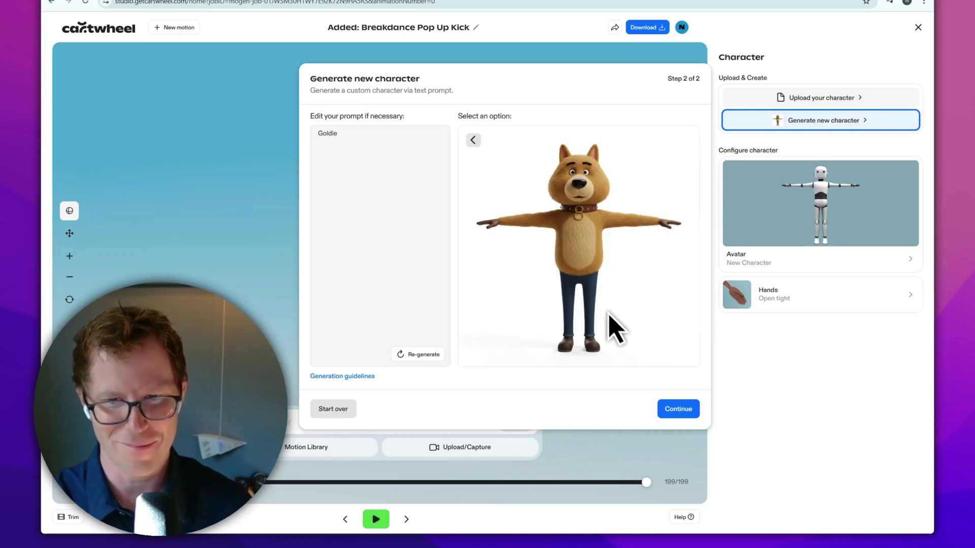
left_click(686, 264)
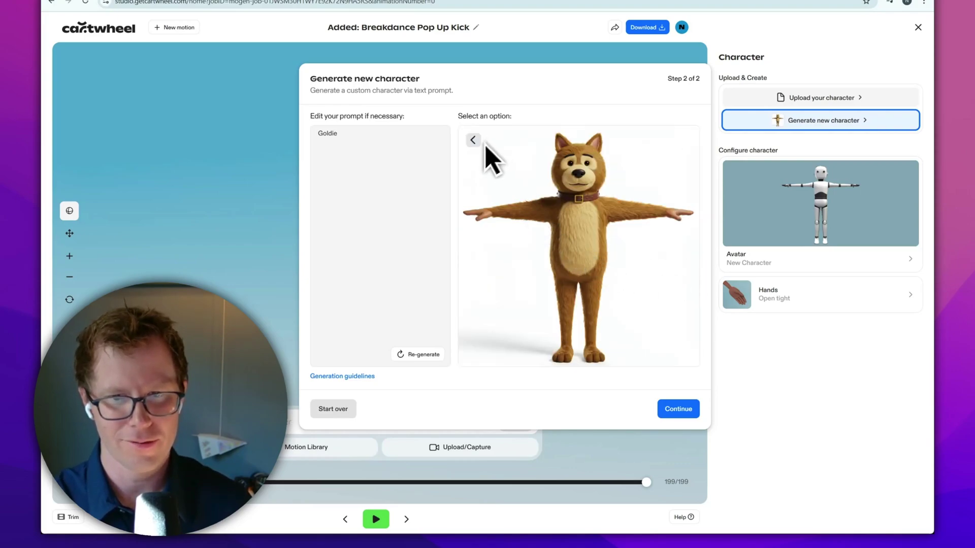
left_click(680, 408)
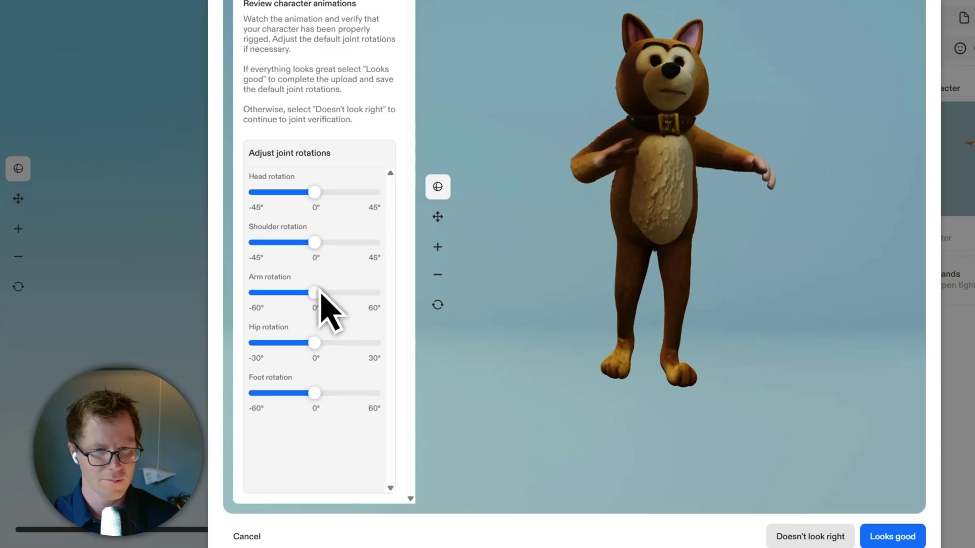
- Set the dog's arm rotation to 19°, accept the rigged character and play the dance on it
left_click_drag(315, 293, 337, 297)
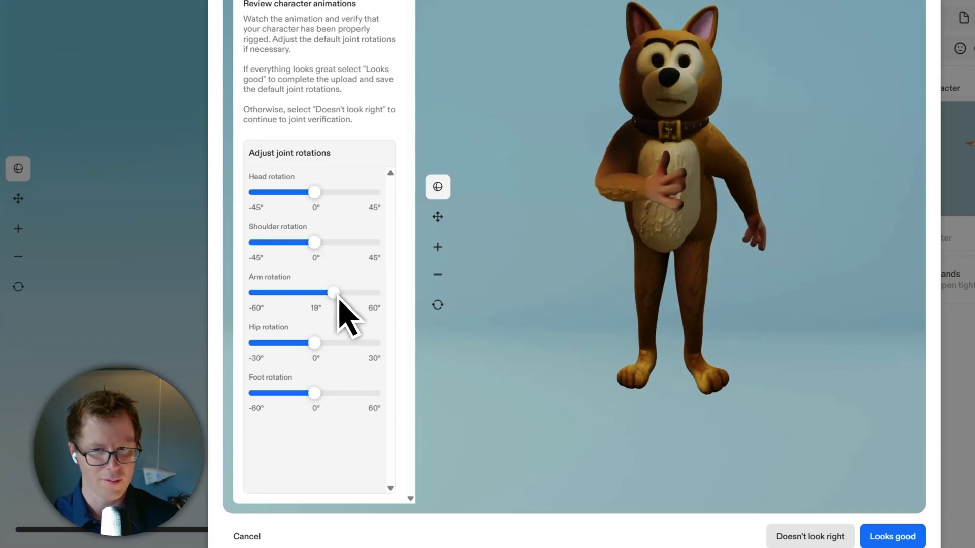
left_click(878, 534)
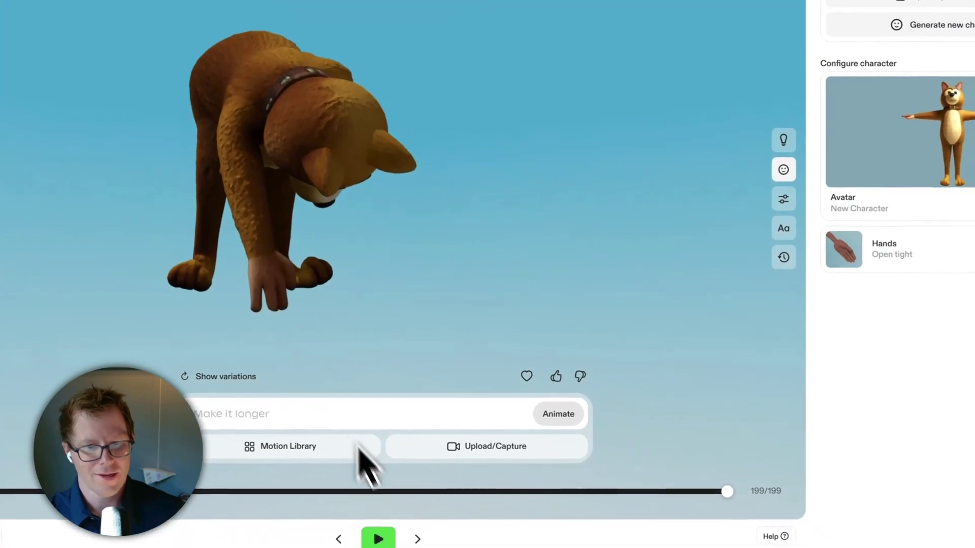
left_click(380, 540)
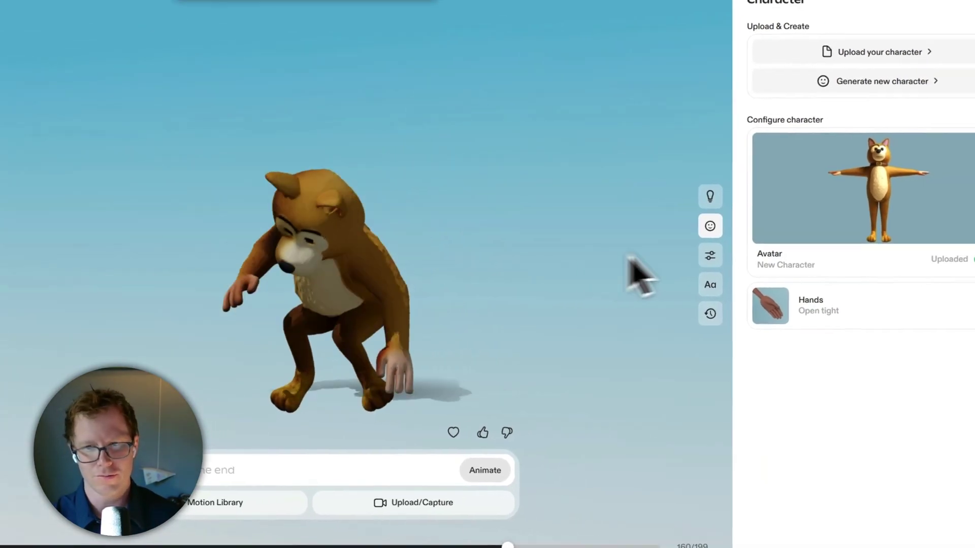
- Preview the dance on other custom avatars, including the robot, the Siamese cat and the khaki ranger
left_click(843, 262)
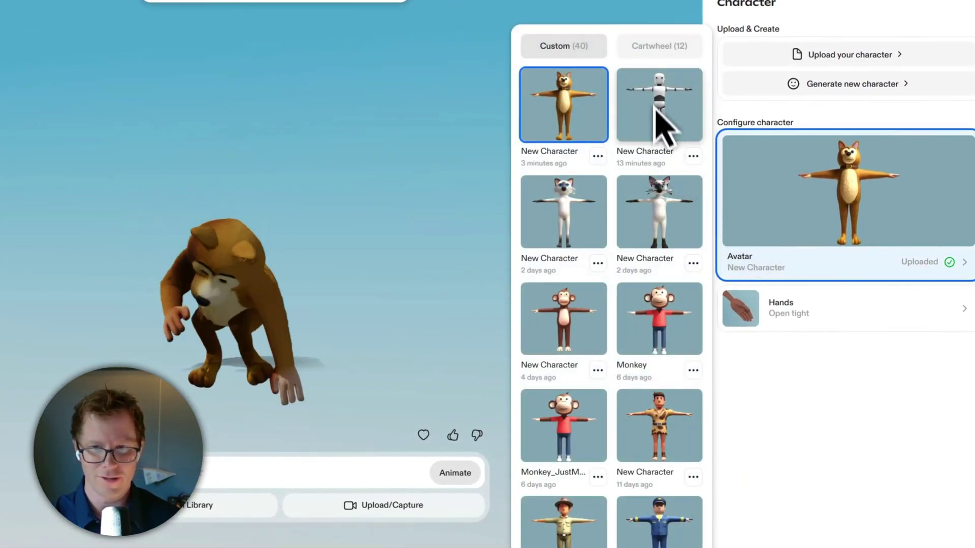
left_click(655, 108)
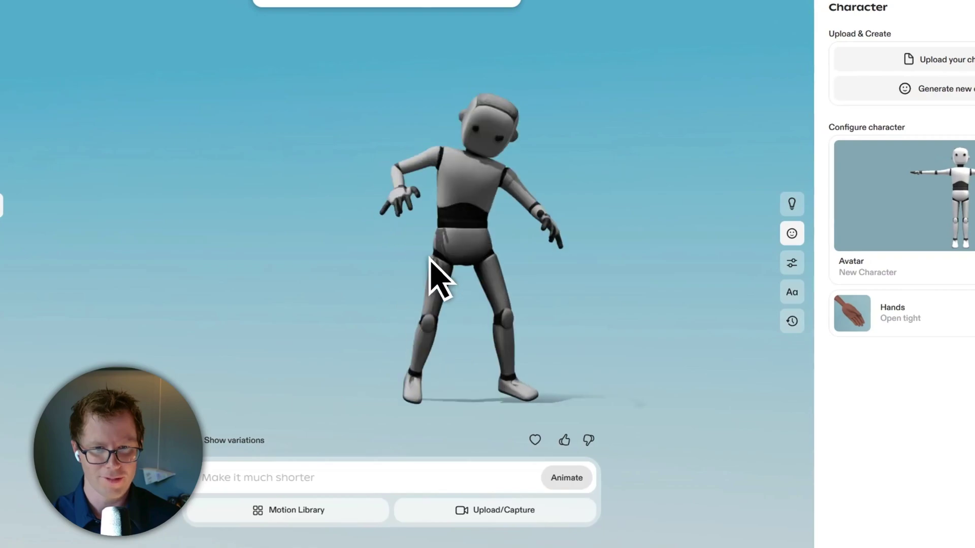
left_click(853, 265)
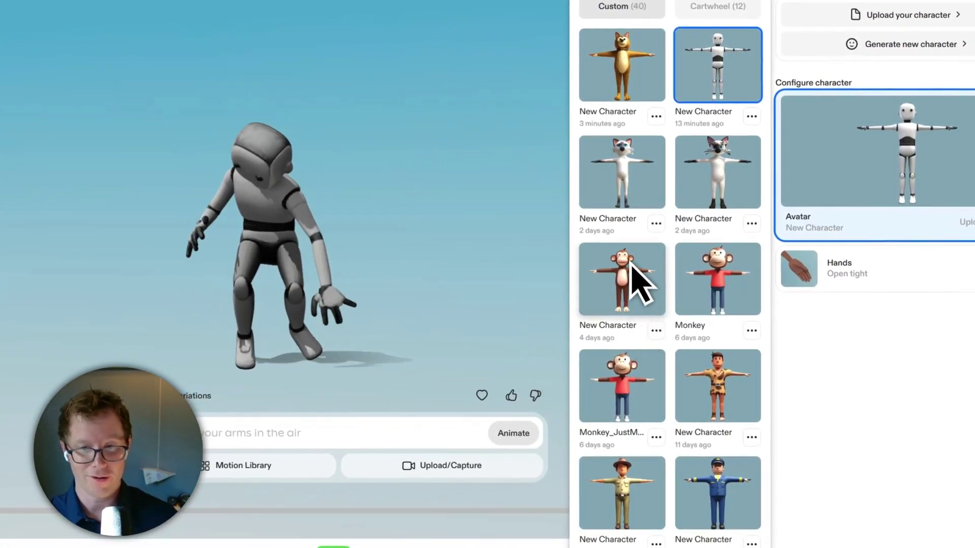
left_click(632, 269)
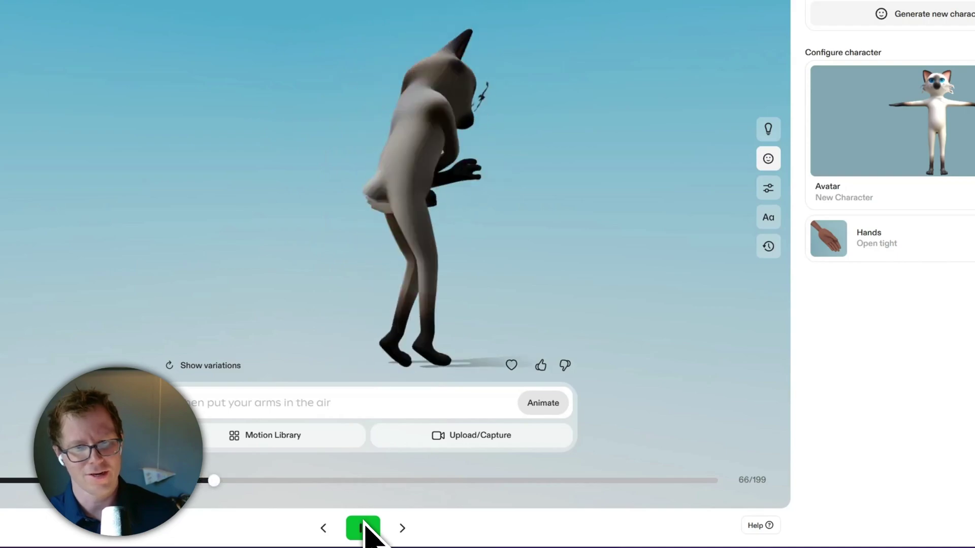
left_click(363, 529)
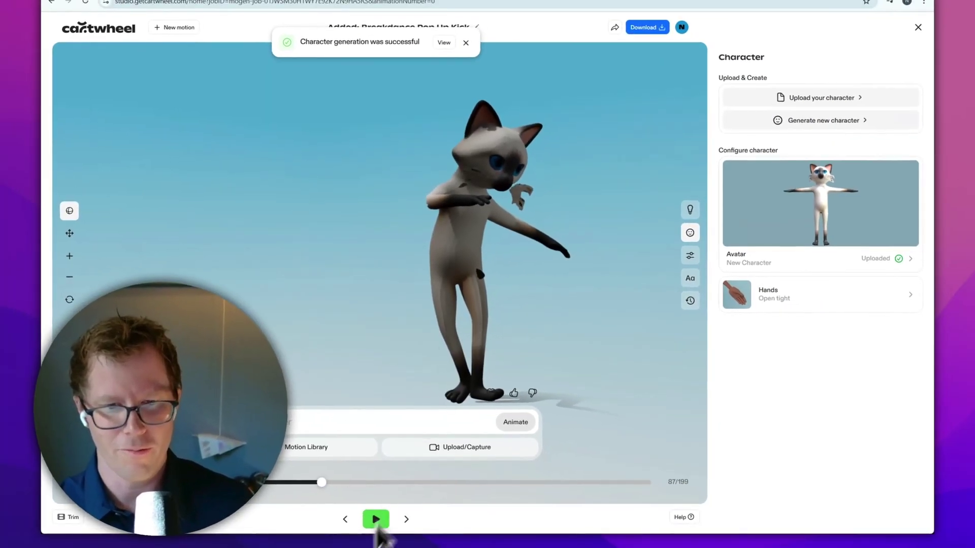
left_click(737, 259)
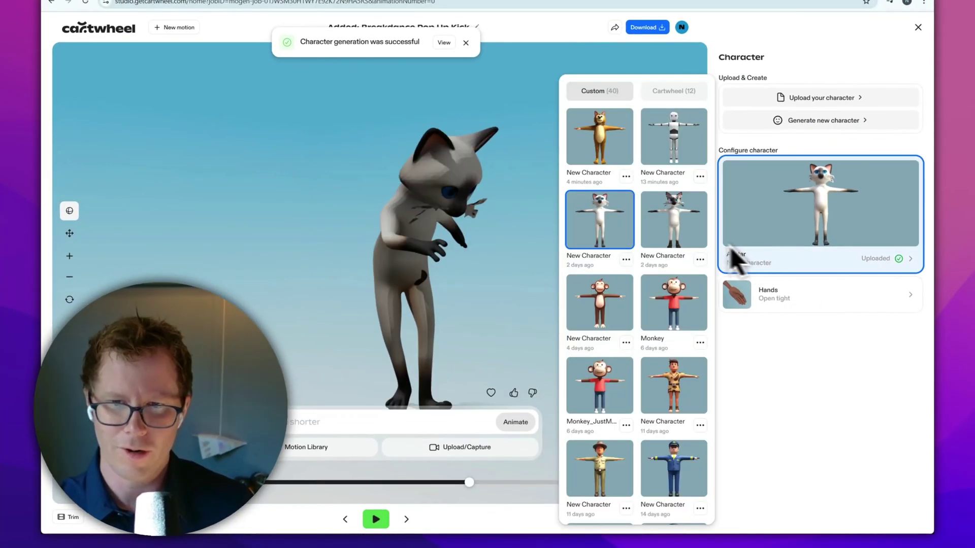
left_click(660, 468)
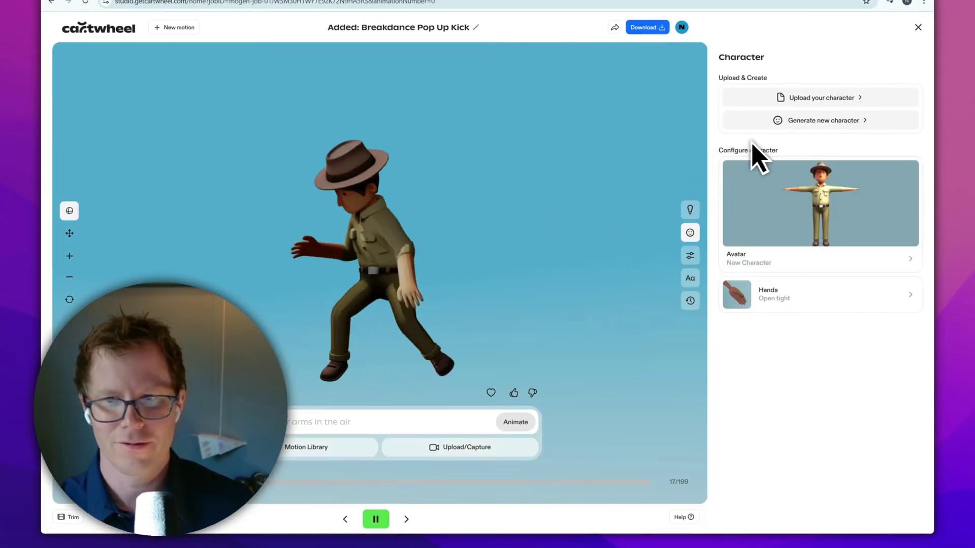
- Generate new character options from the cartoon Explorer reference image and compare their enlarged views
left_click(834, 121)
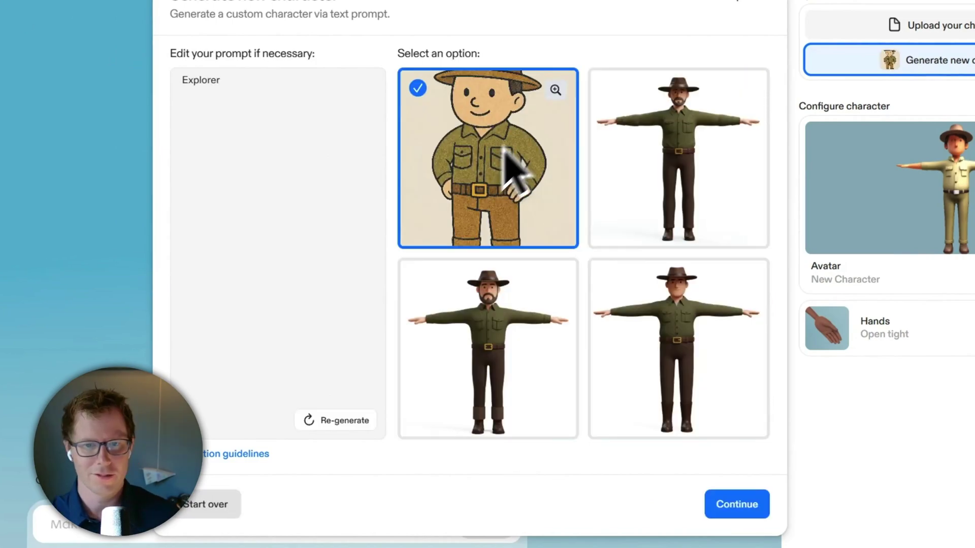
left_click(506, 151)
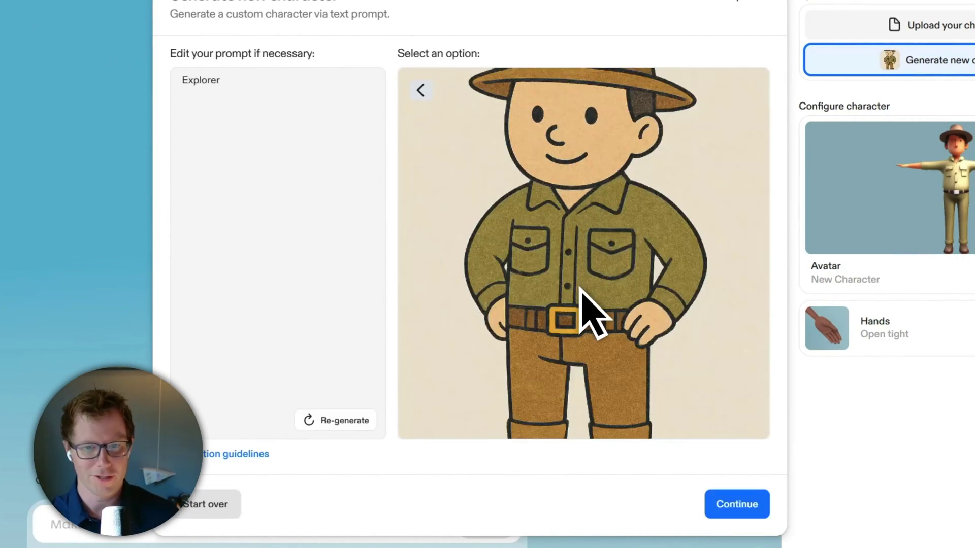
left_click(423, 91)
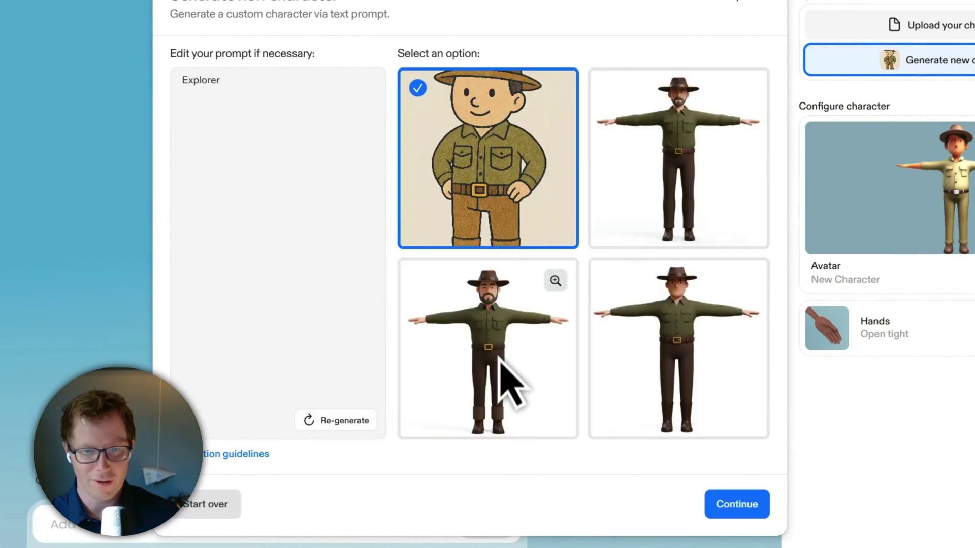
left_click(556, 281)
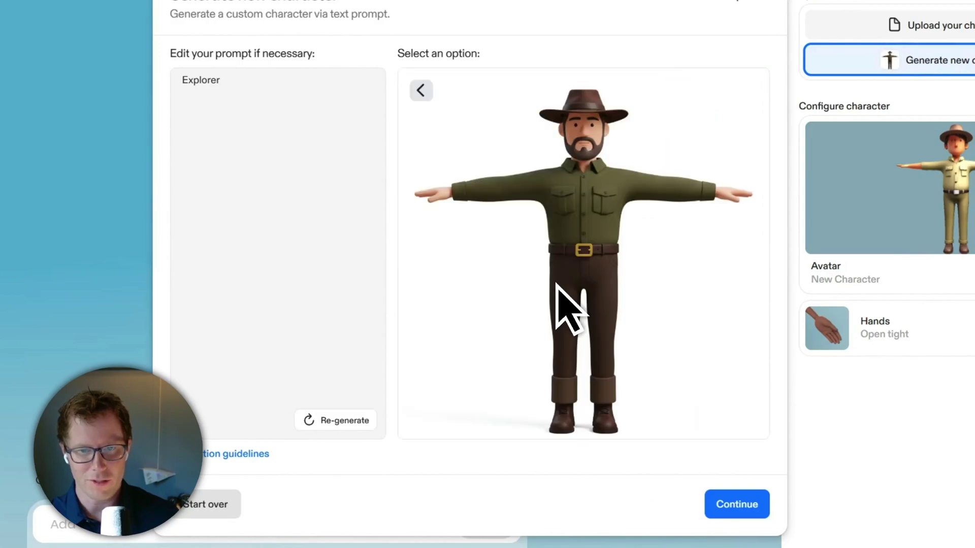
left_click(421, 90)
left_click(746, 280)
left_click(420, 91)
left_click(555, 91)
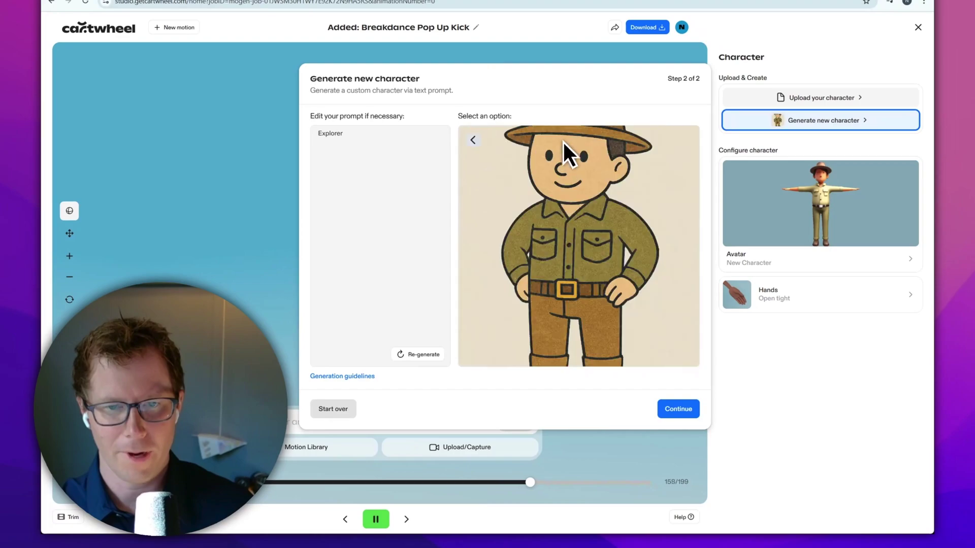
left_click(473, 140)
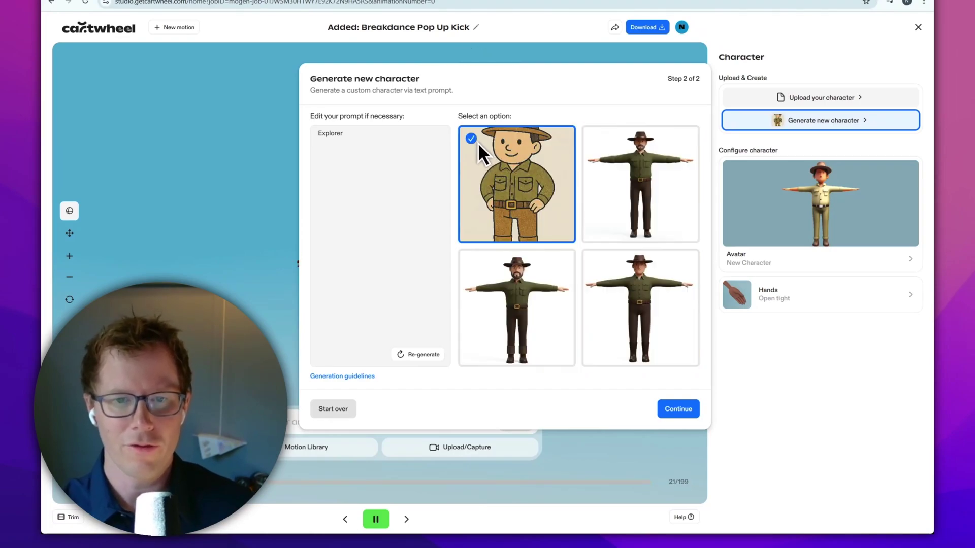
- Choose the bearded explorer with rolled trouser cuffs and accept its rigged character
left_click(617, 299)
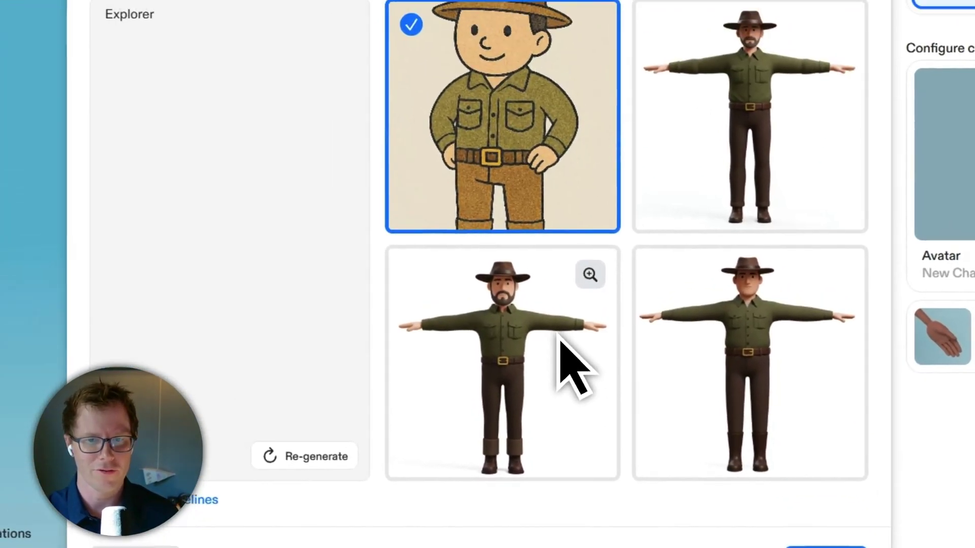
left_click(560, 336)
left_click(590, 274)
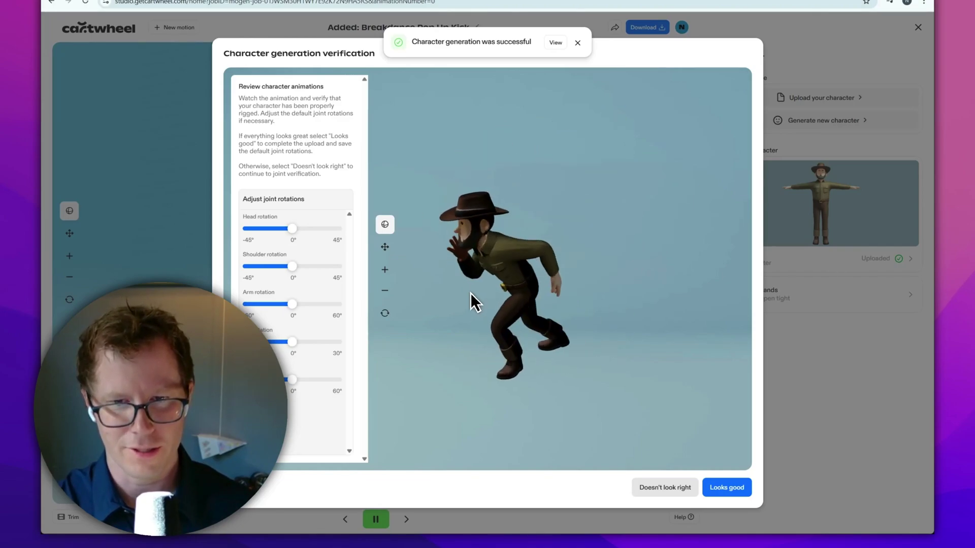
left_click(733, 488)
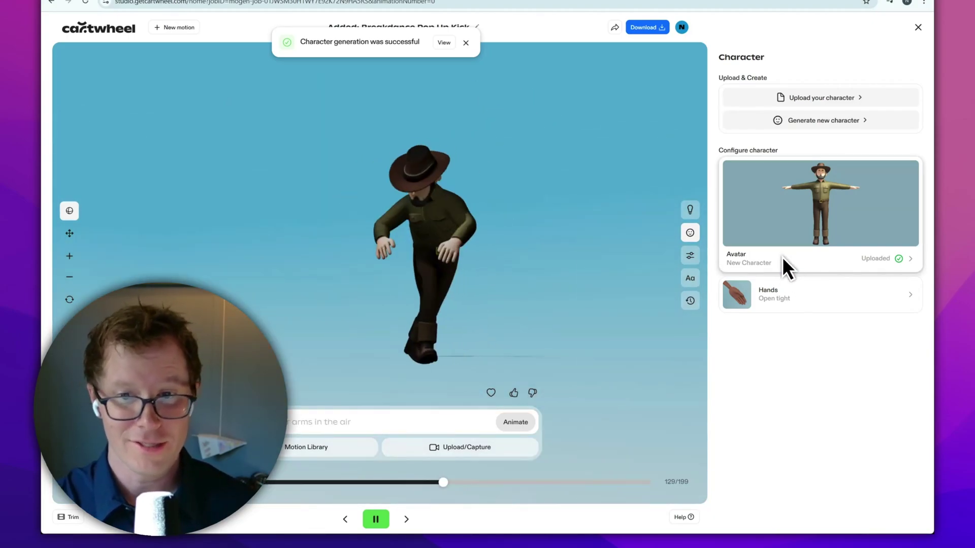
- Browse the list of custom avatars
left_click(784, 260)
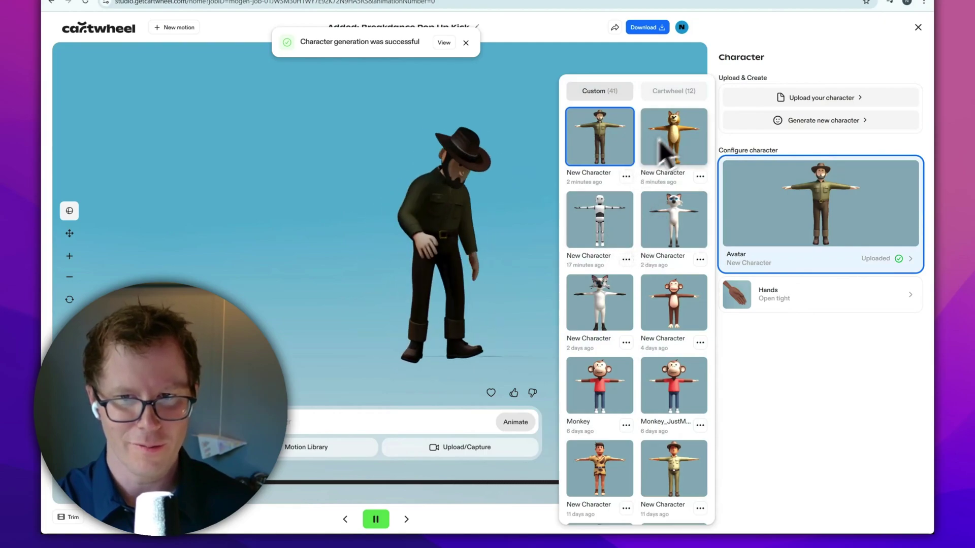
scroll(654, 330, "down", 2)
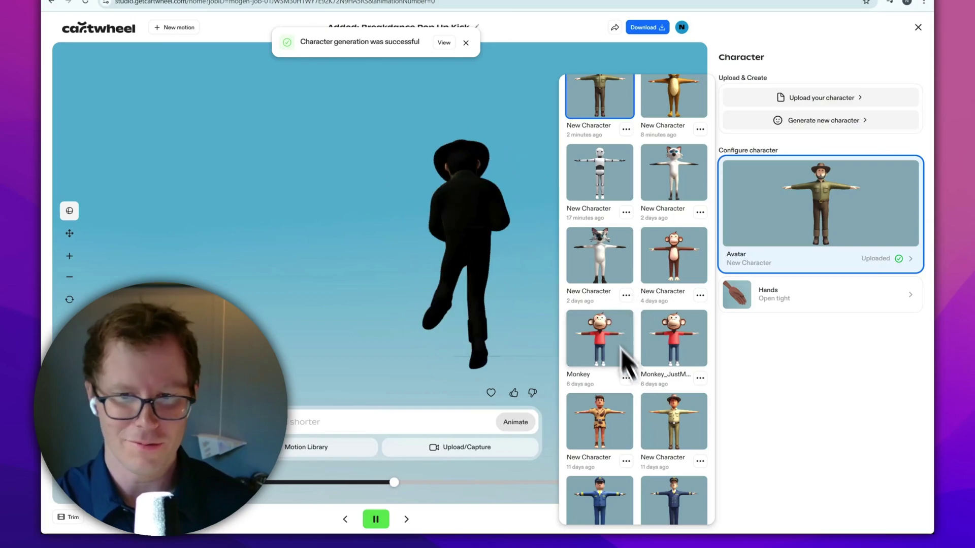
scroll(635, 376, "down", 5)
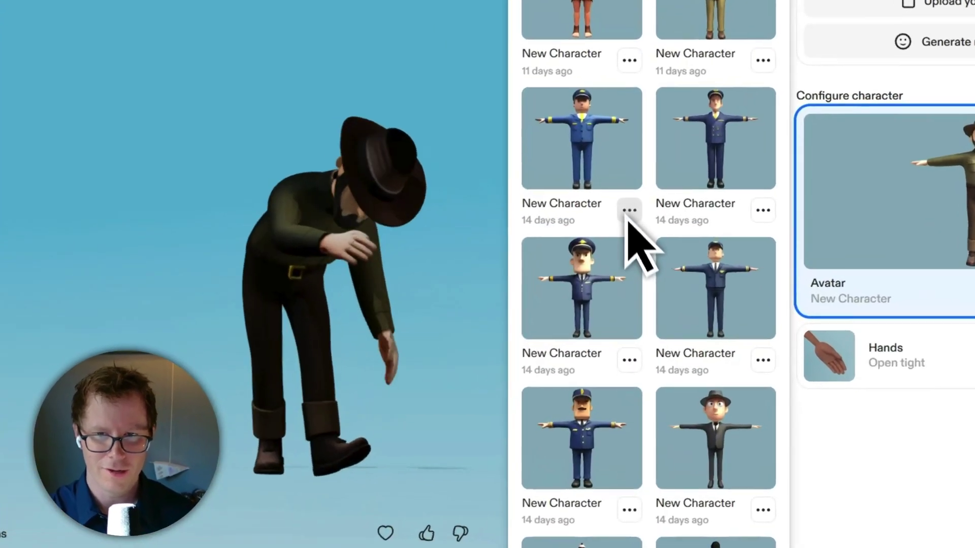
- Reopen the bearded explorer's upload verification, set its head rotation to 5° and accept the character
left_click(626, 355)
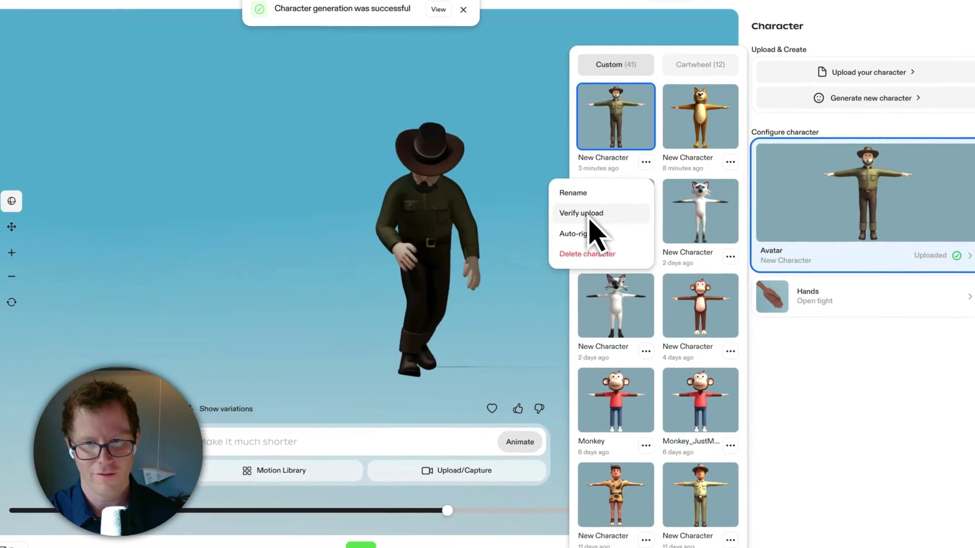
left_click(590, 215)
mouse_move(298, 227)
left_mouse_down()
mouse_move(354, 227)
mouse_move(311, 227)
left_mouse_up()
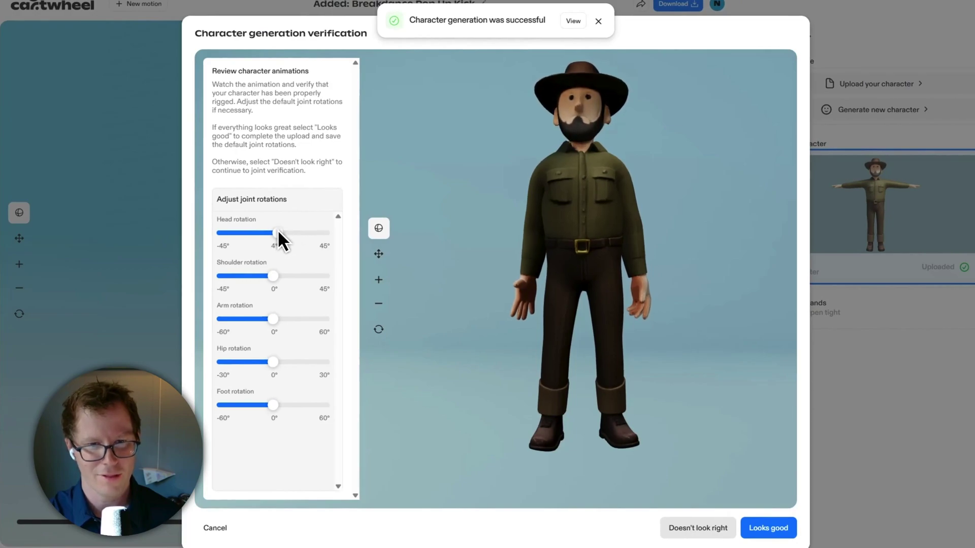
left_click_drag(291, 233, 289, 232)
left_click_drag(452, 227, 579, 231)
left_click_drag(292, 233, 288, 232)
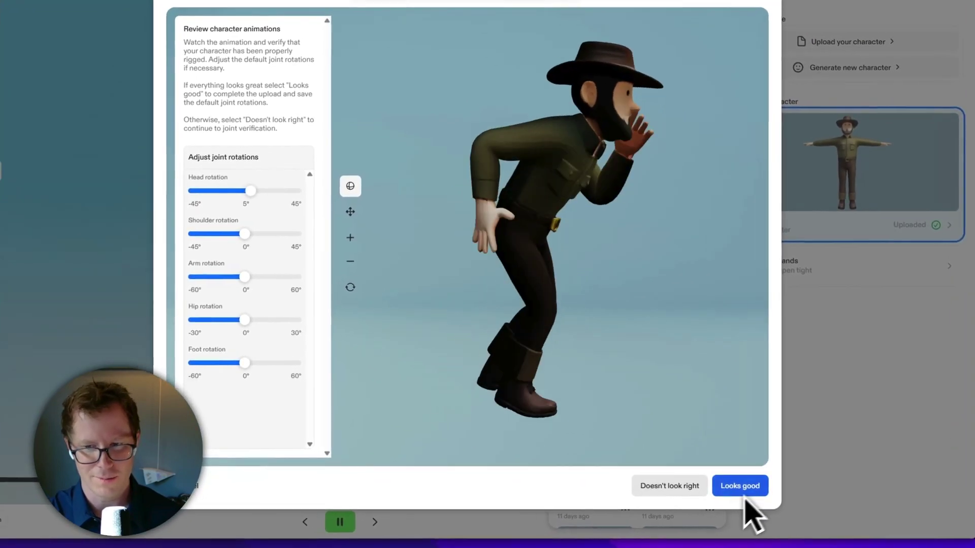
left_click(741, 493)
- Auto-rig the bearded explorer with the center line on the middle of the hips and accept the reviewed animation
left_click(627, 174)
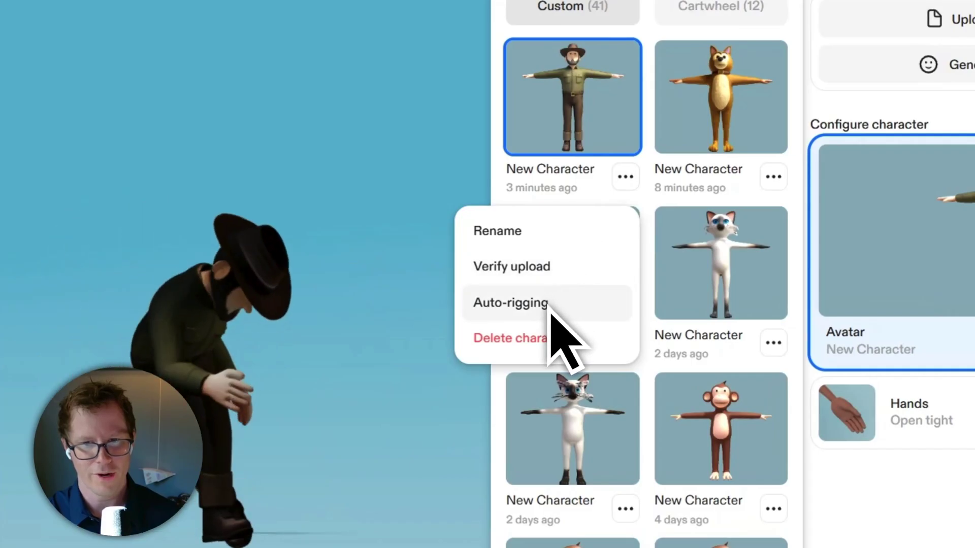
left_click(550, 310)
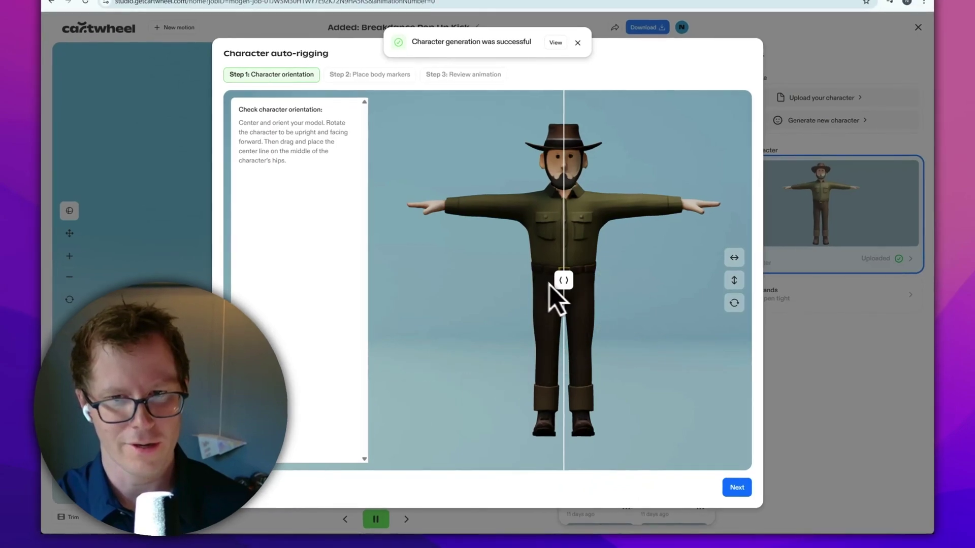
mouse_move(550, 284)
left_mouse_down()
mouse_move(584, 286)
mouse_move(562, 278)
left_mouse_up()
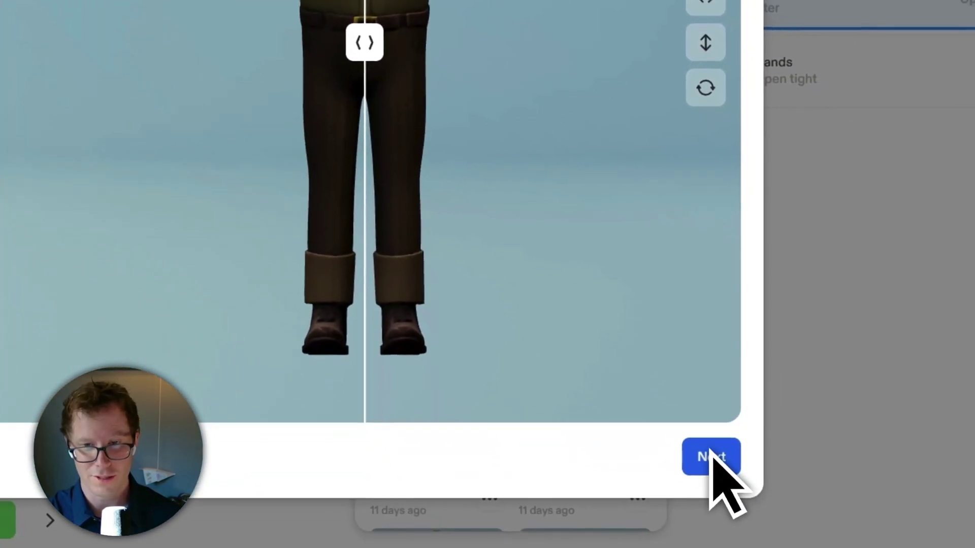
left_click(707, 457)
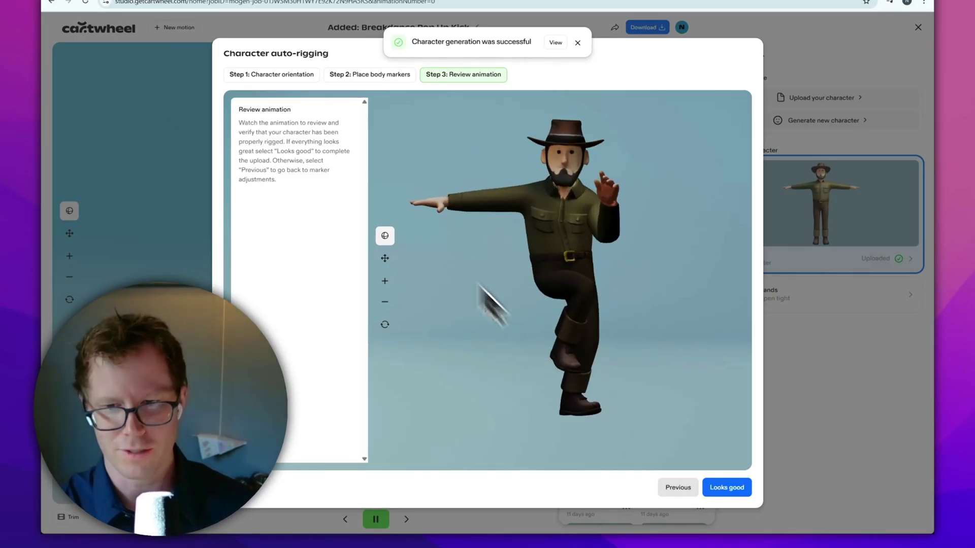
left_click(727, 488)
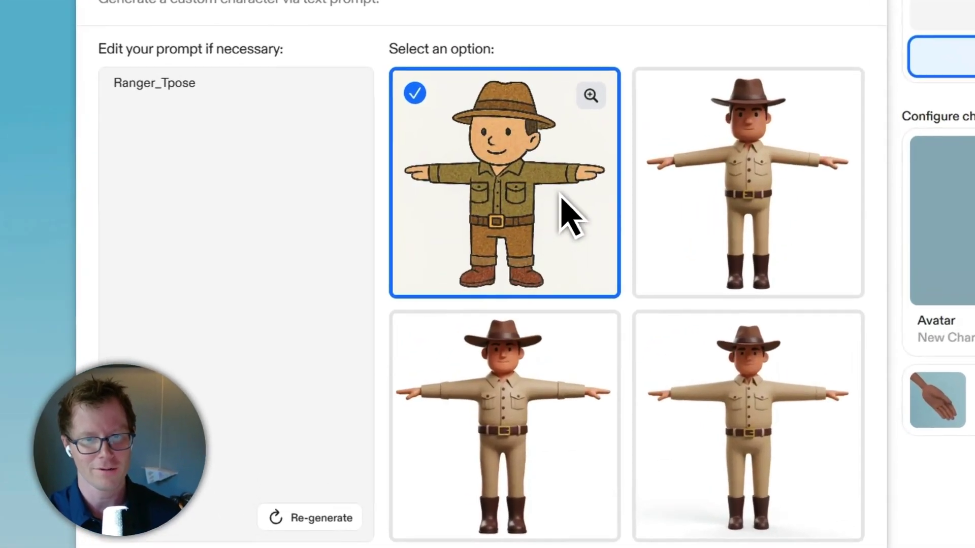
- Build a character directly from the original Ranger_Tpose cartoon image and accept its rigged result
left_click(559, 200)
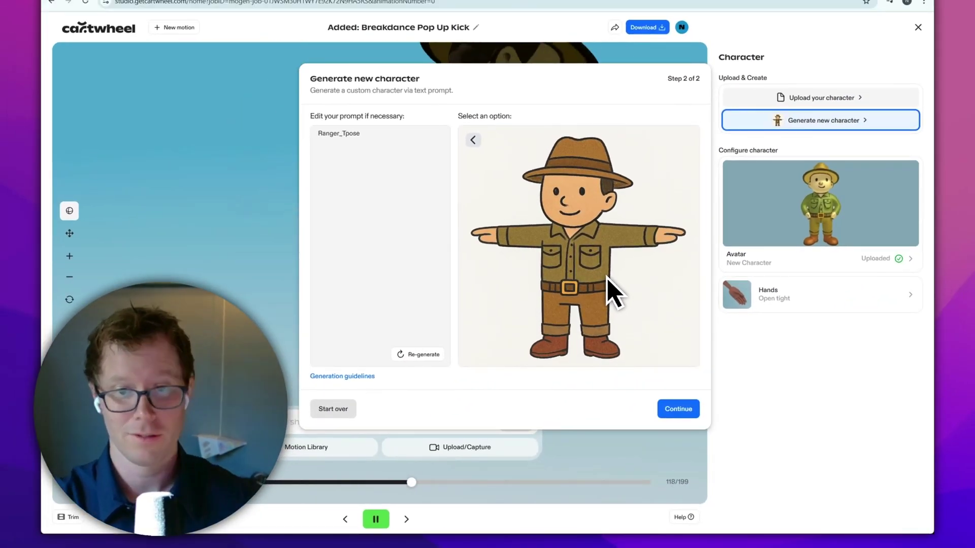
left_click(678, 409)
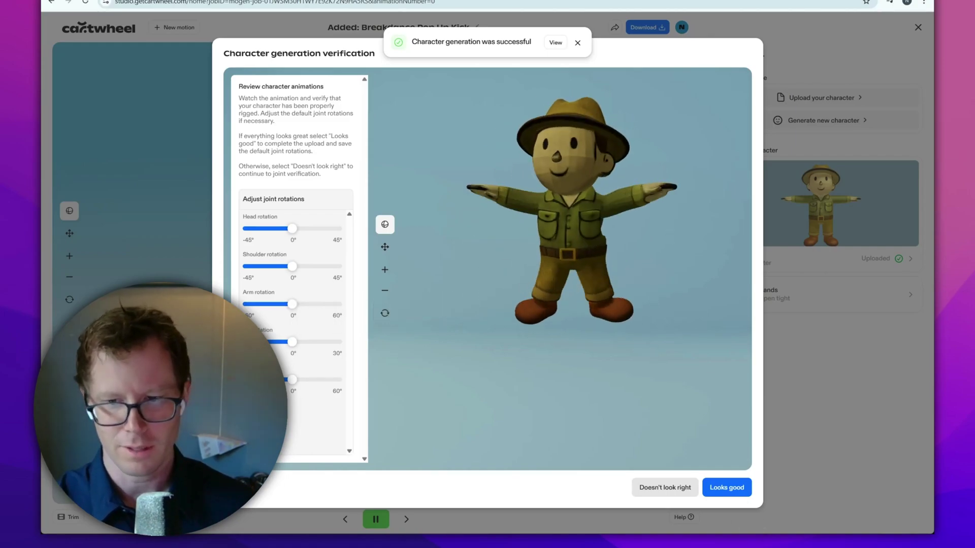
left_click(729, 488)
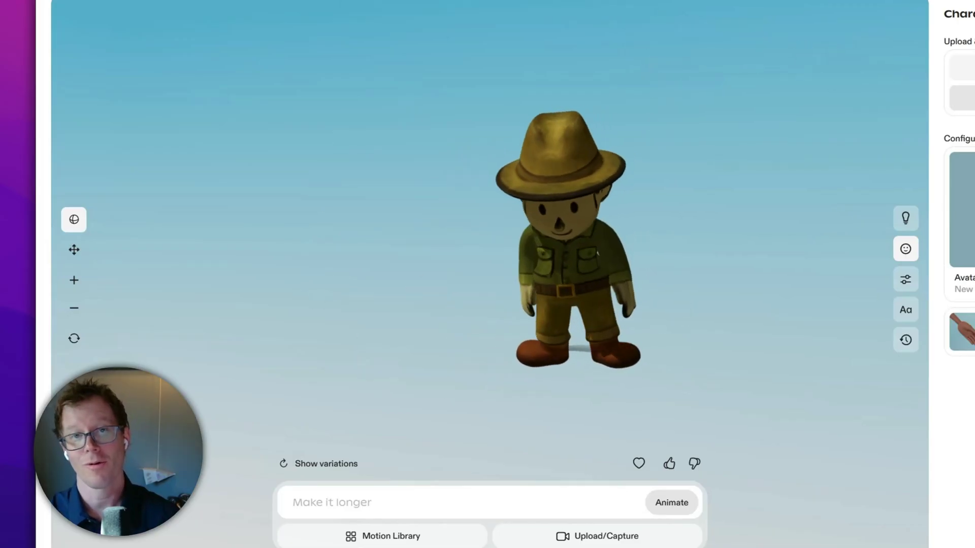
- Generate new character options from the prompt "giant mech robot superhero with bright red arms, and blue legs"
left_click(961, 97)
left_click(413, 205)
type("r")
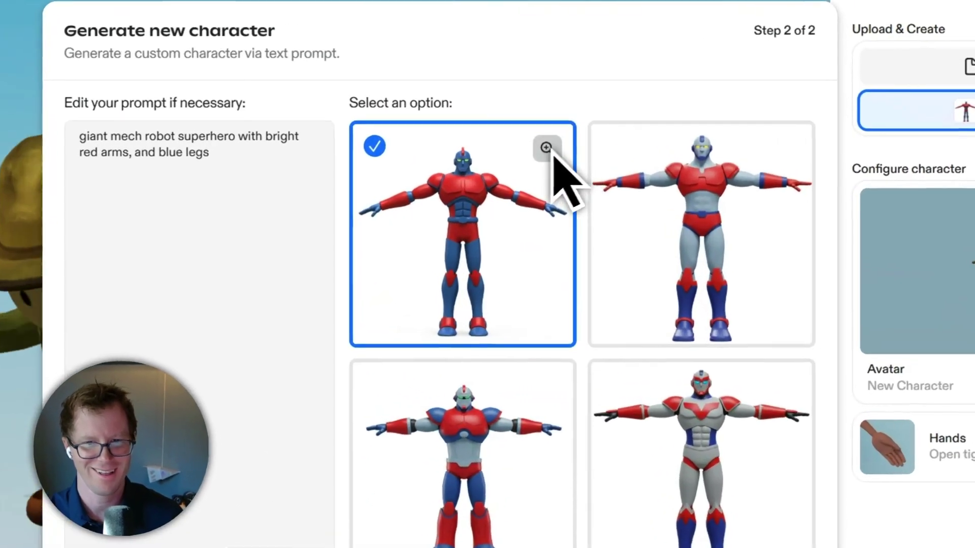
- Compare enlarged robot options, choose the one with a grey midsection and red shins, and accept its rigged character
left_click(561, 139)
left_click(474, 143)
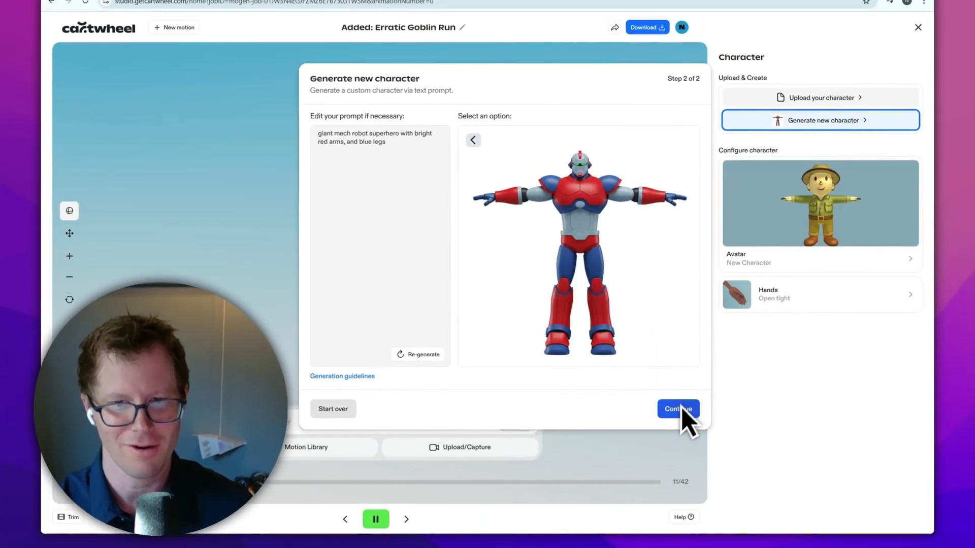
left_click(680, 409)
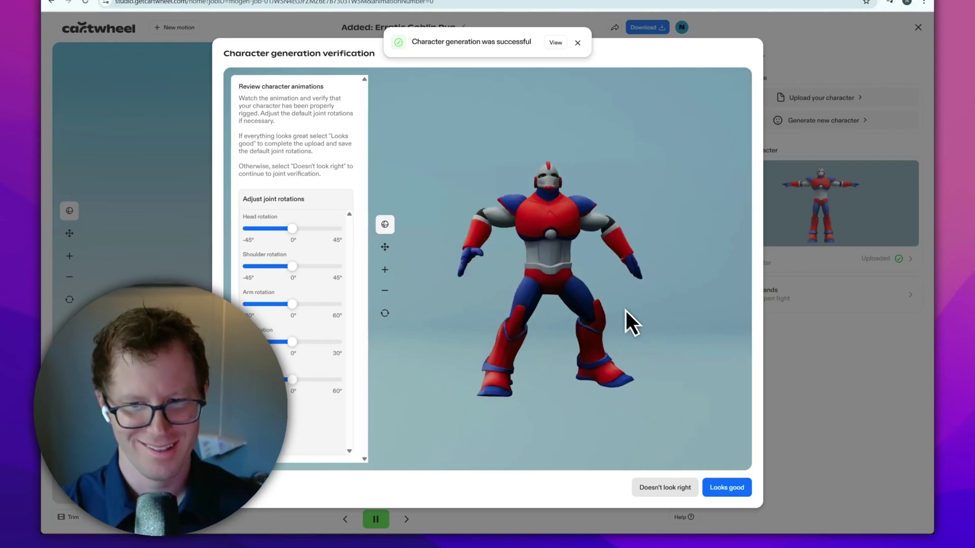
left_click(726, 488)
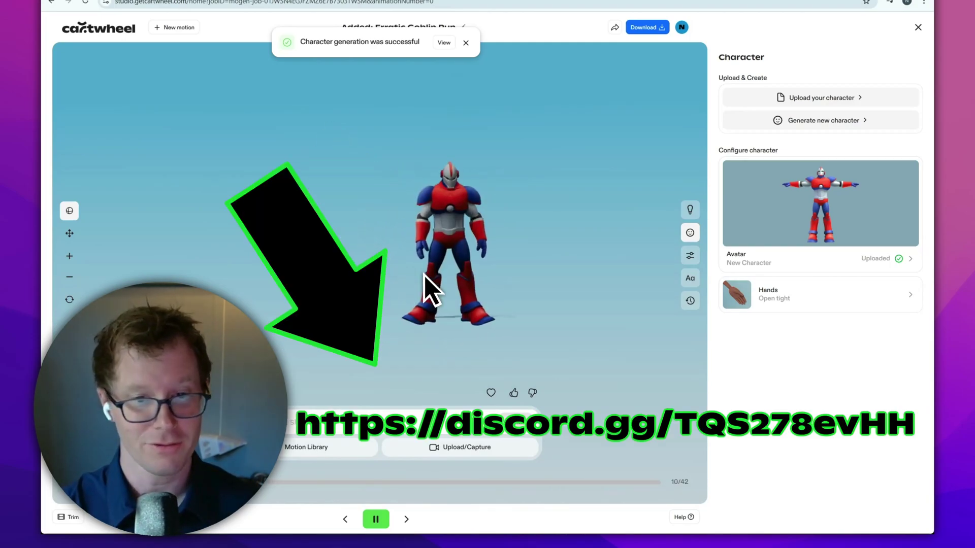
- Try the Rock and Pointing cool hand poses on the robot and inspect its hands with the animation paused
left_click(782, 307)
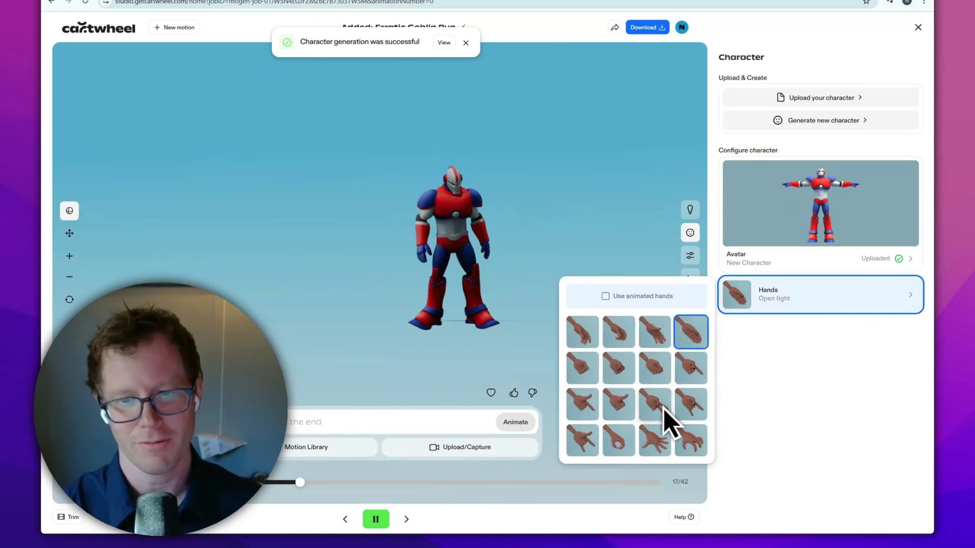
left_click(680, 405)
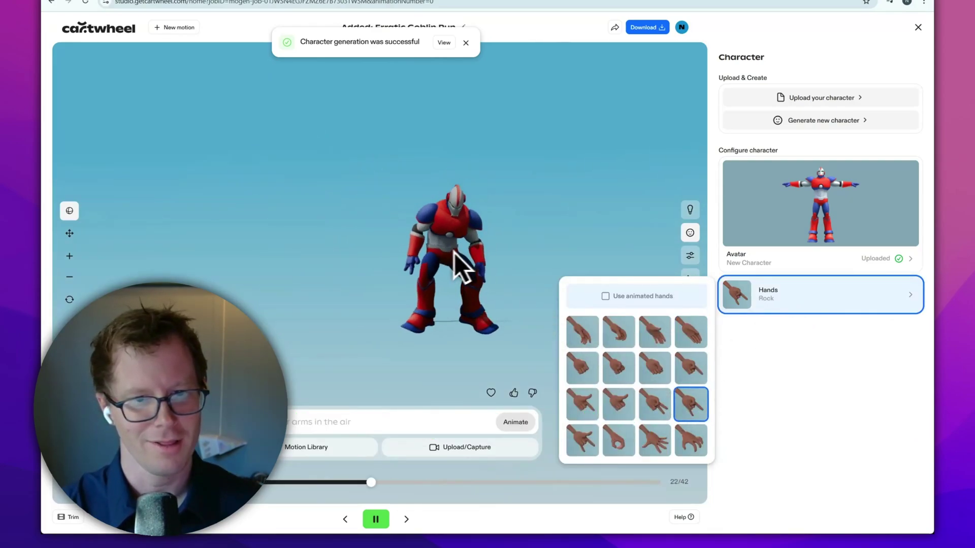
left_click_drag(435, 250, 378, 228)
left_click(376, 518)
left_click_drag(371, 271, 399, 220)
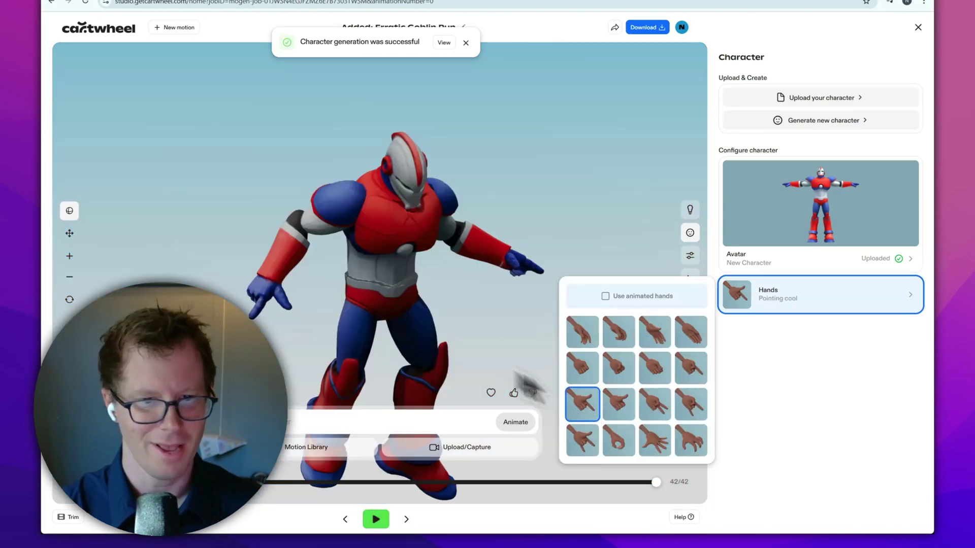
mouse_move(419, 320)
left_mouse_down()
mouse_move(376, 307)
mouse_move(427, 307)
left_mouse_up()
- Try the Splay hand pose, set the robot's hands to Curled and play the animation
left_click(840, 299)
left_click(625, 411)
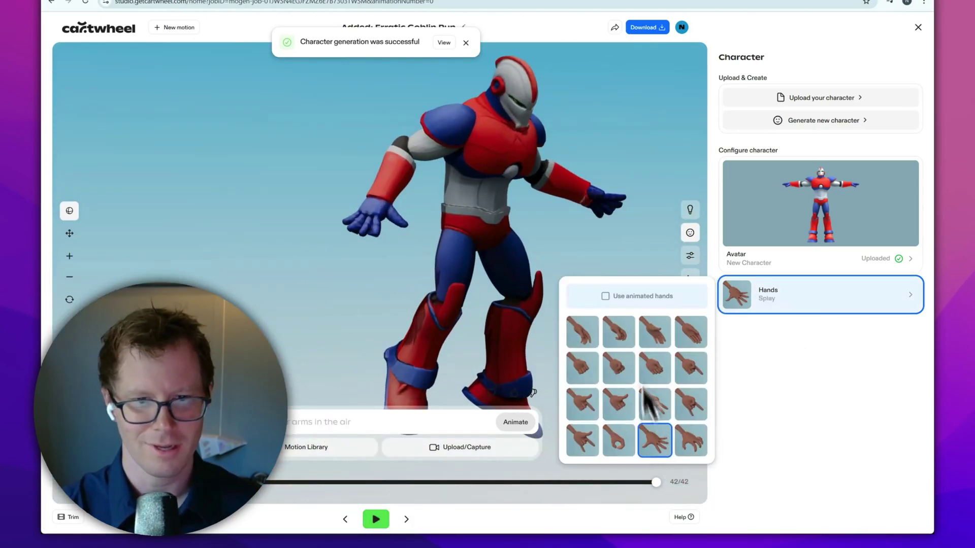
left_click_drag(501, 257, 442, 246)
scroll(442, 247, "down", 5)
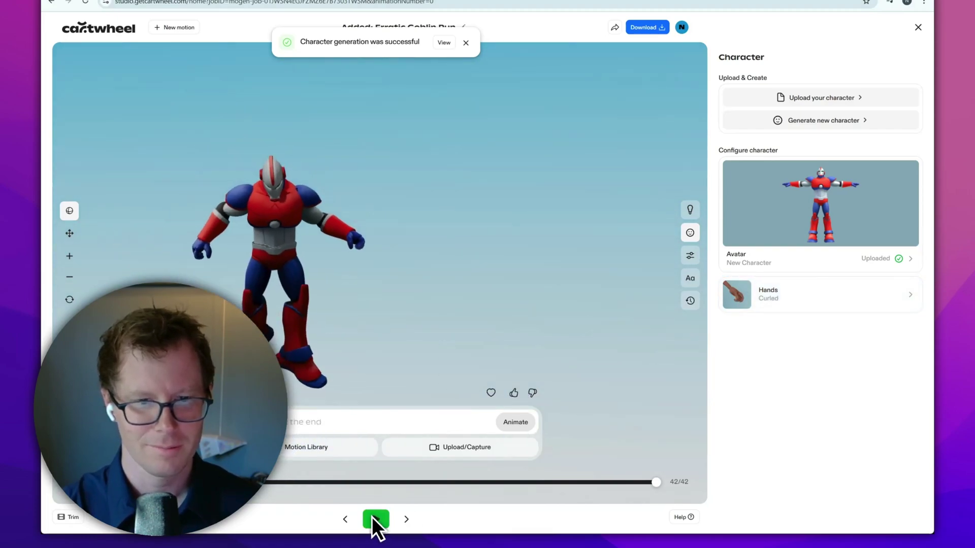
left_click(373, 517)
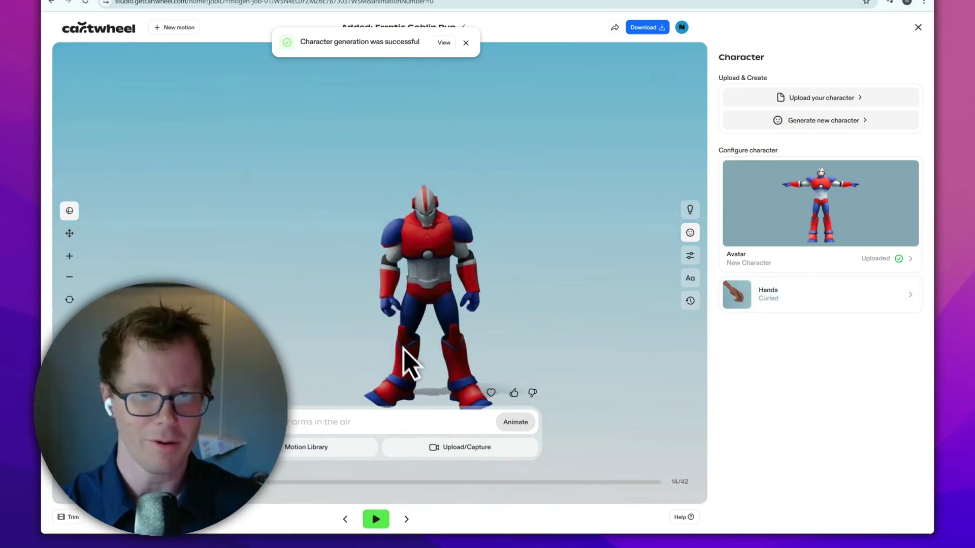
- Examine the paused robot's model up close and at full length from several angles
scroll(406, 347, "up", 5)
left_click_drag(418, 314, 456, 288)
scroll(392, 309, "up", 5)
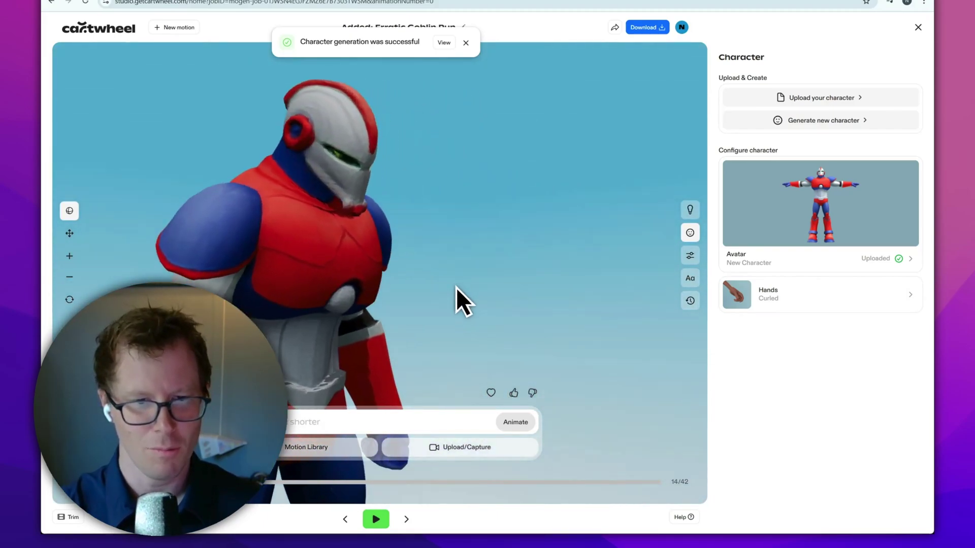
scroll(455, 290, "down", 8)
scroll(452, 277, "down", 5)
mouse_move(457, 283)
left_mouse_down()
mouse_move(384, 289)
mouse_move(417, 294)
mouse_move(369, 274)
mouse_move(453, 271)
left_mouse_up()
scroll(418, 301, "up", 5)
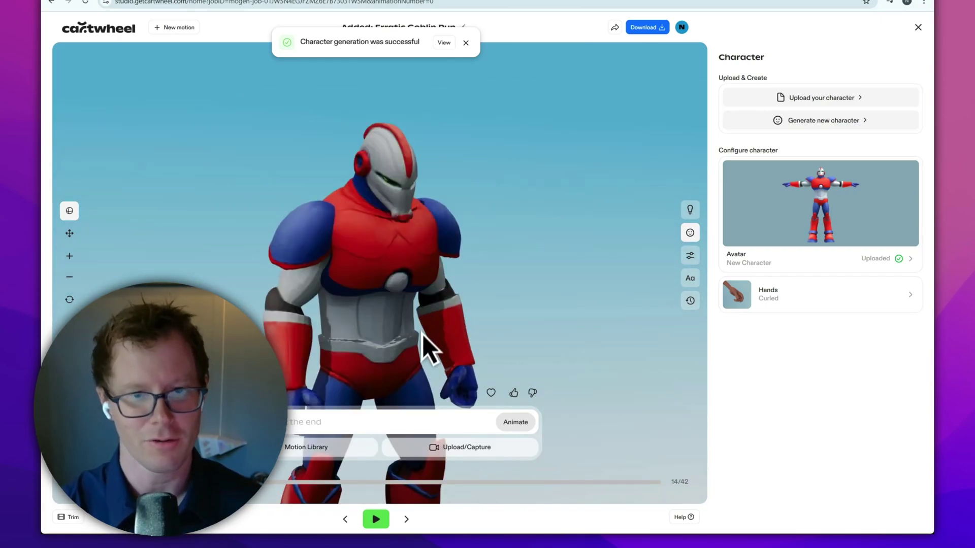
scroll(422, 332, "down", 5)
left_click_drag(417, 306, 391, 297)
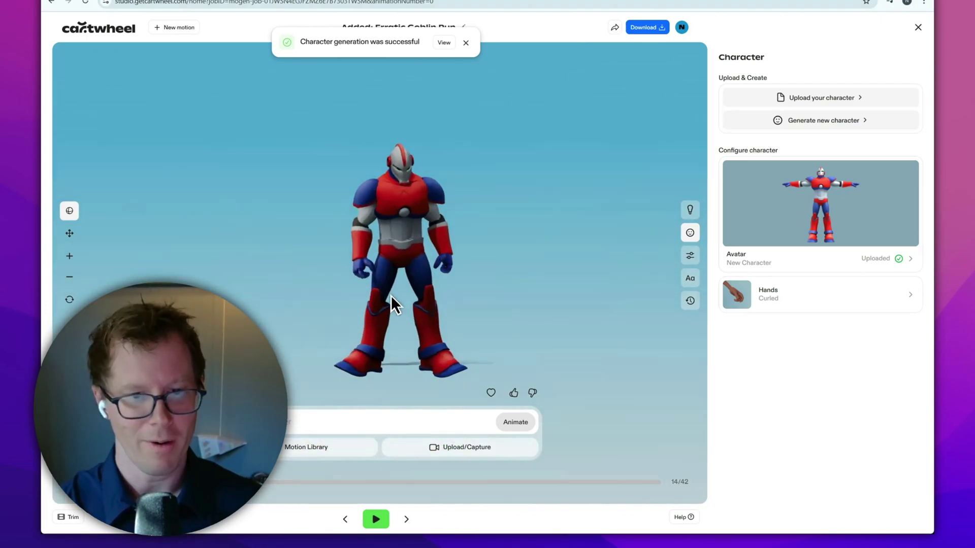
scroll(395, 295, "up", 2)
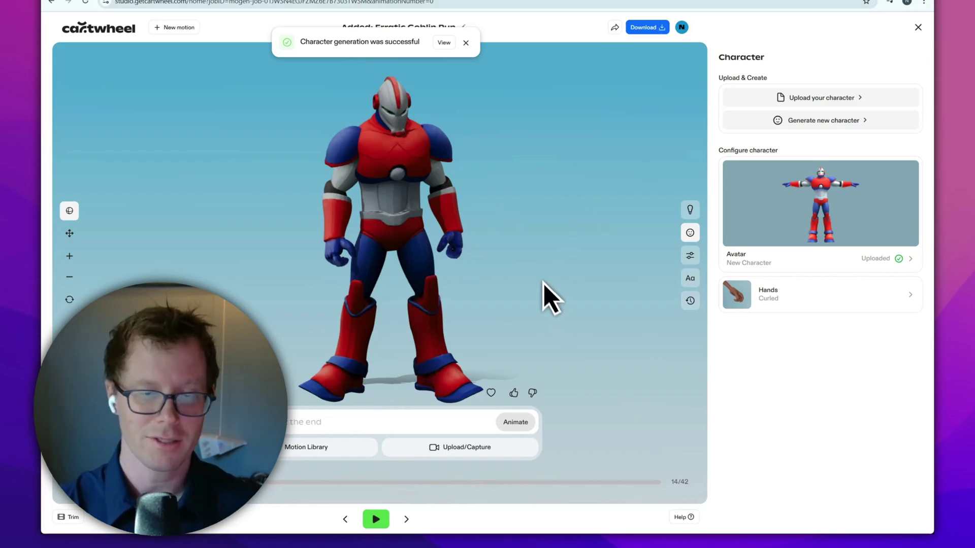
scroll(385, 276, "down", 3)
scroll(385, 277, "up", 4)
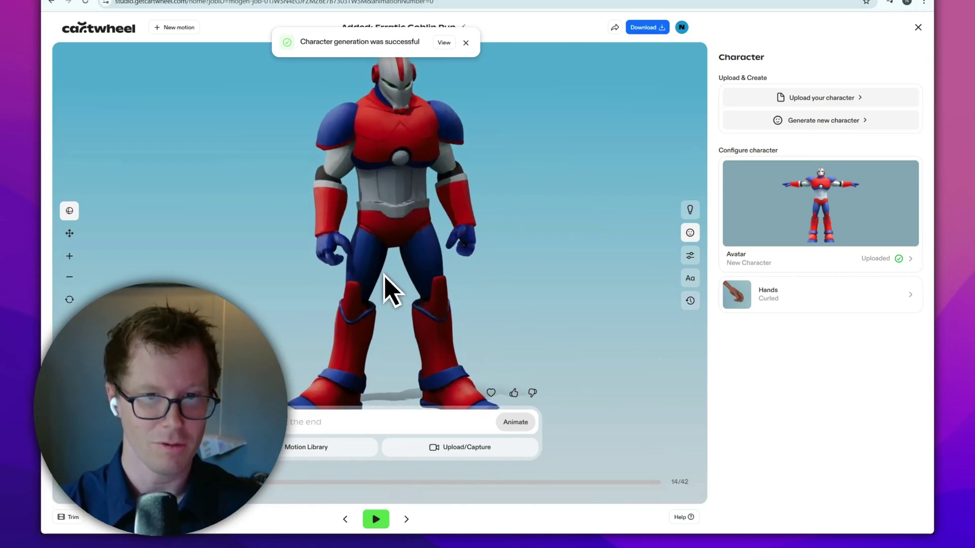
scroll(385, 276, "down", 4)
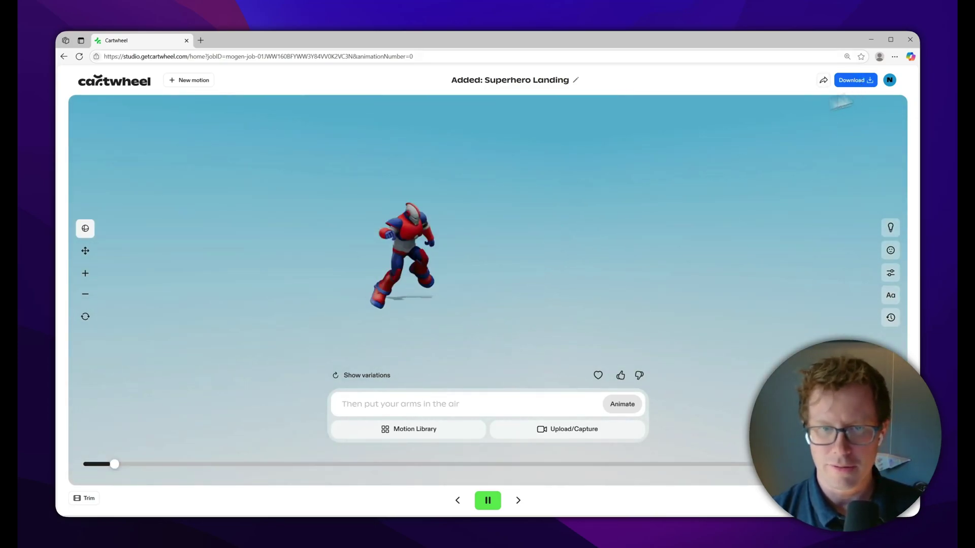
- Set up a Maya download of the Superhero Landing motion in Maya ASCII (.ma) format with Rebuild curves
left_click(853, 83)
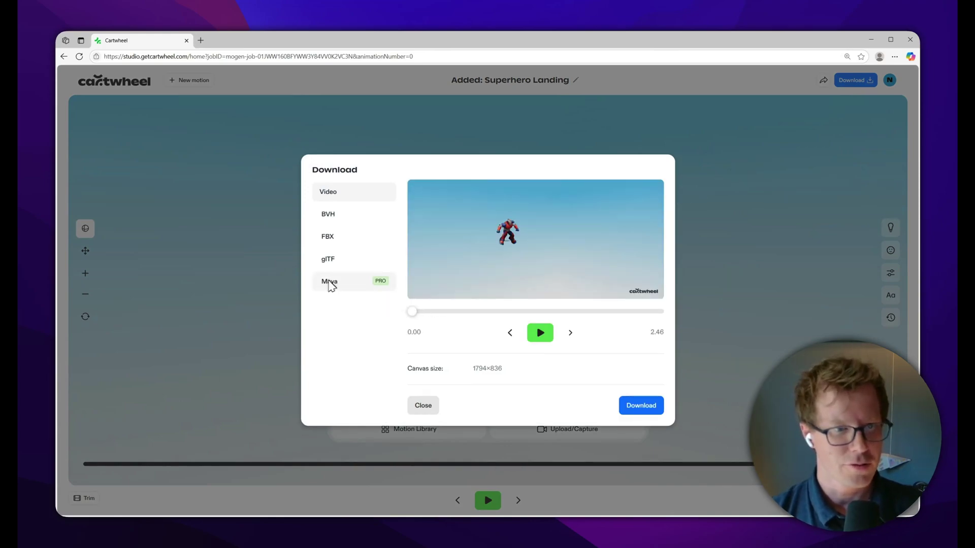
left_click(331, 283)
left_click(454, 325)
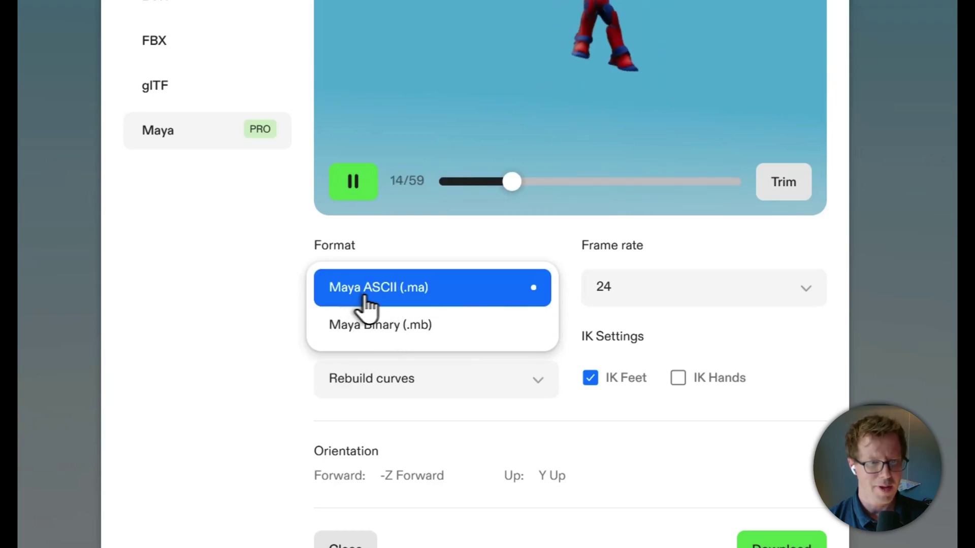
left_click(445, 300)
left_click(439, 384)
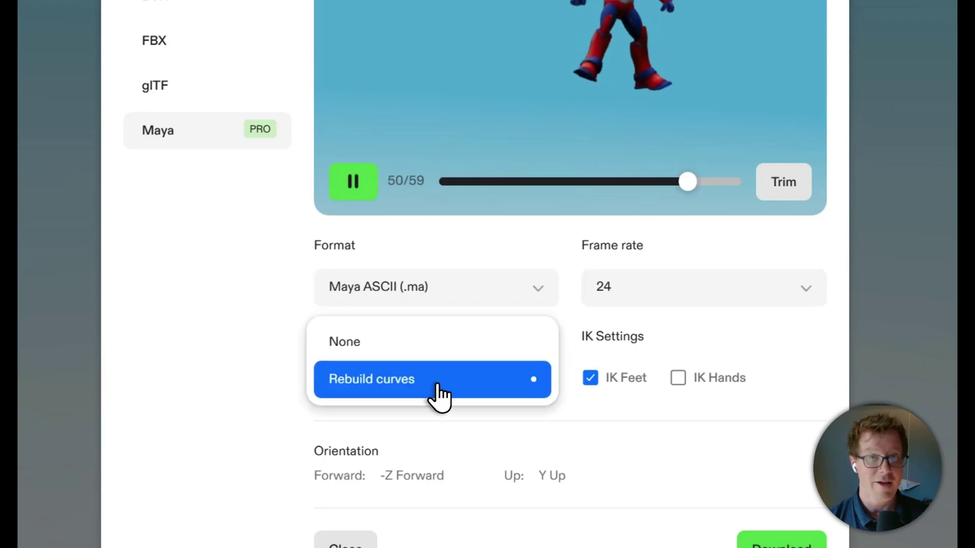
left_click(437, 382)
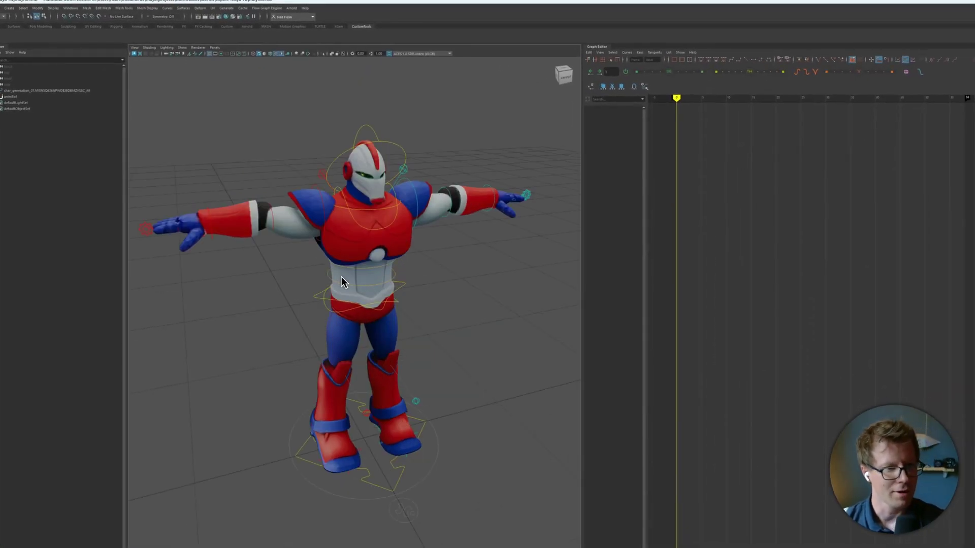
- In Maya, lower the robot's arms from the T-pose to its sides and select the left elbow control
left_click_drag(342, 277, 373, 267, "alt")
left_click(426, 204)
left_click_drag(444, 266, 351, 232, "alt")
scroll(350, 233, "up", 3)
left_click_drag(264, 238, 283, 248, "alt")
left_click(264, 209)
middle_click_drag(264, 209, 381, 218, "alt")
left_click_drag(376, 231, 375, 265)
left_click_drag(472, 338, 435, 249, "alt")
left_click(458, 281)
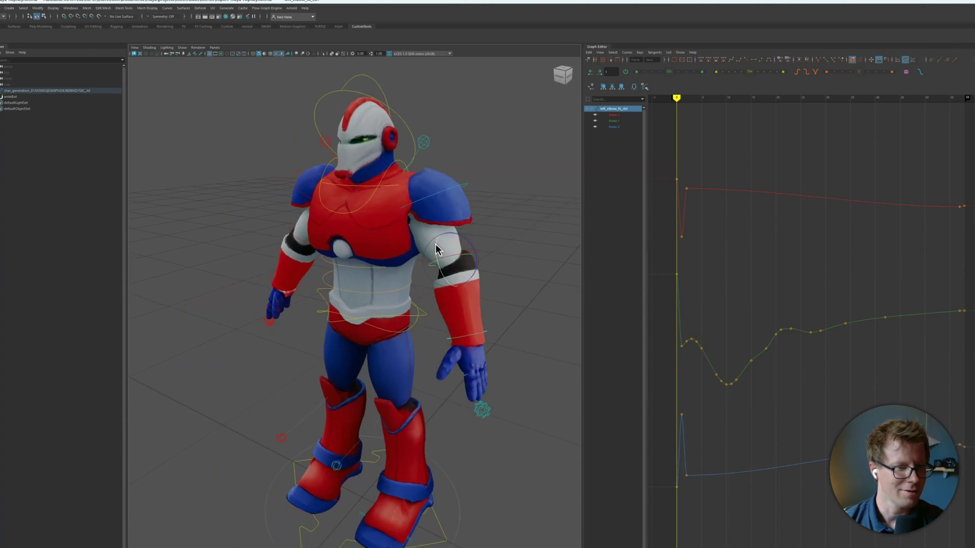
- Select the left arm, right hand and head controls in turn to examine the robot's rig and its animation curves
left_click_drag(437, 285, 429, 305, "alt")
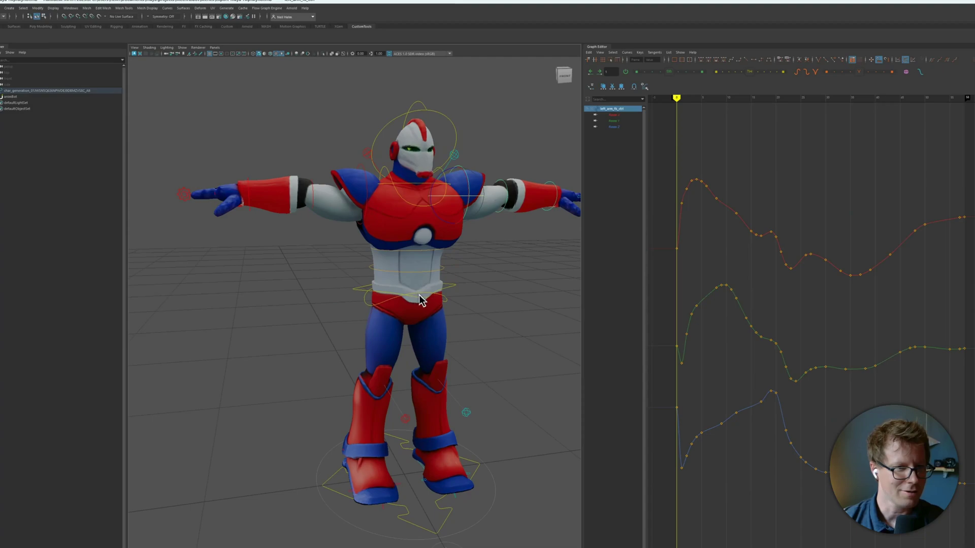
left_click_drag(421, 300, 293, 271, "alt")
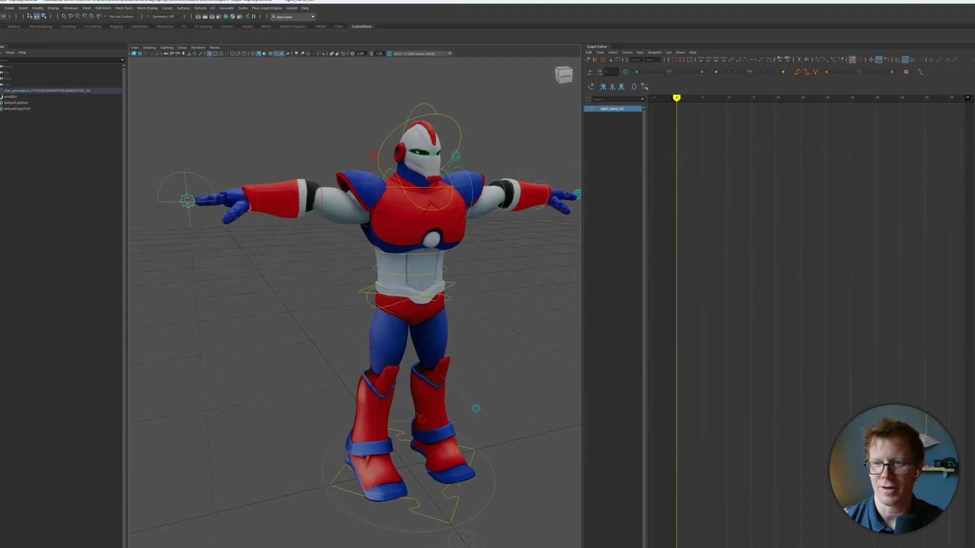
left_click_drag(310, 419, 342, 401, "alt")
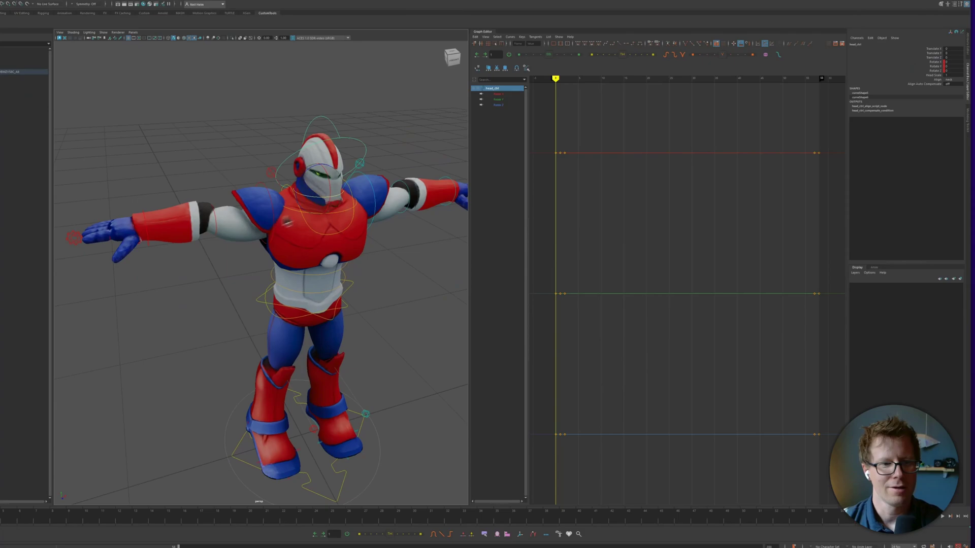
left_click(354, 135)
left_click(352, 147)
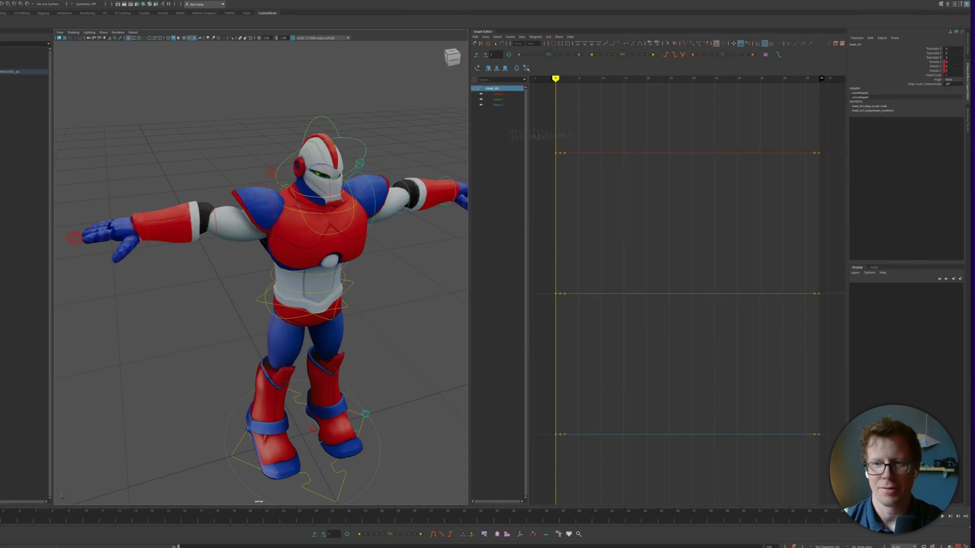
- Try tilting the robot's upper body sideways with the root control, and undo the rotation
left_click_drag(445, 328, 356, 333, "alt")
left_click(307, 269)
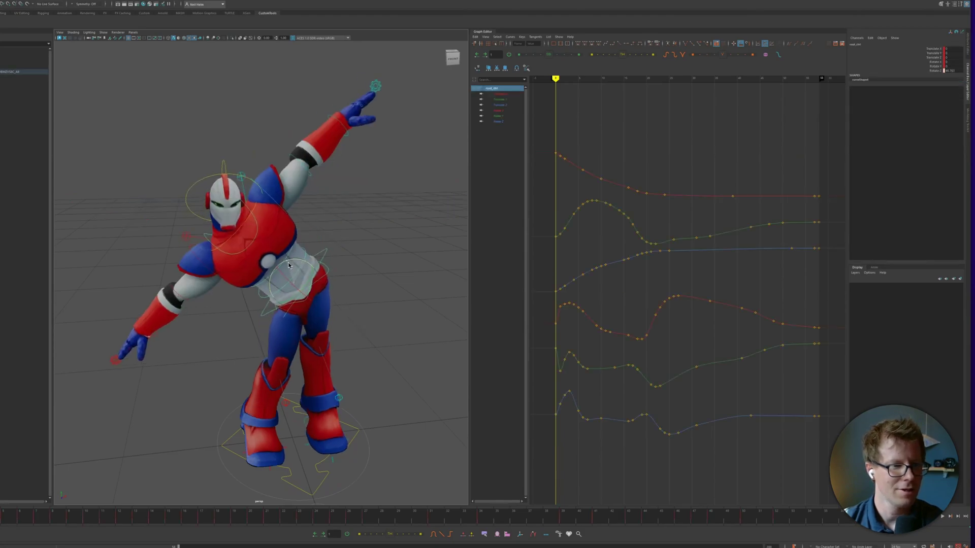
left_click_drag(308, 269, 244, 292)
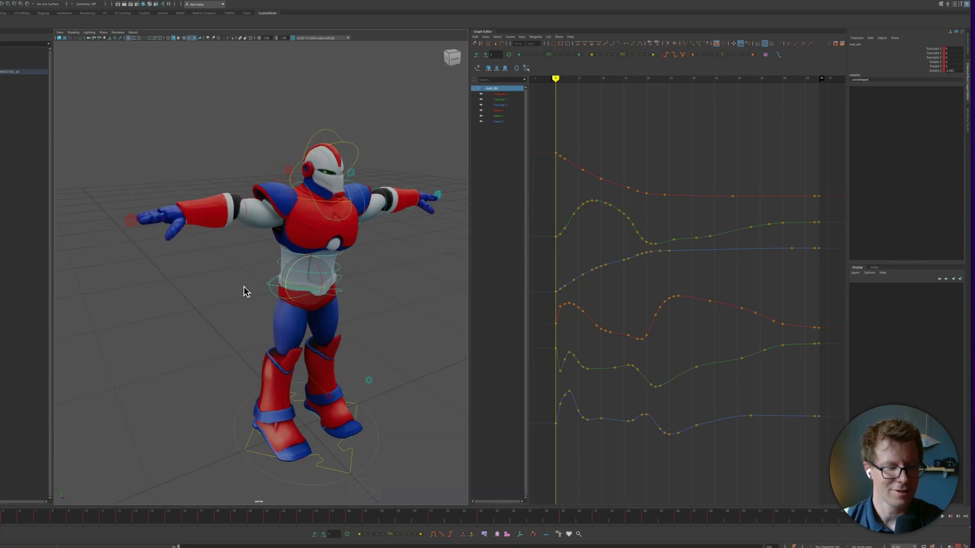
key("ctrl+z")
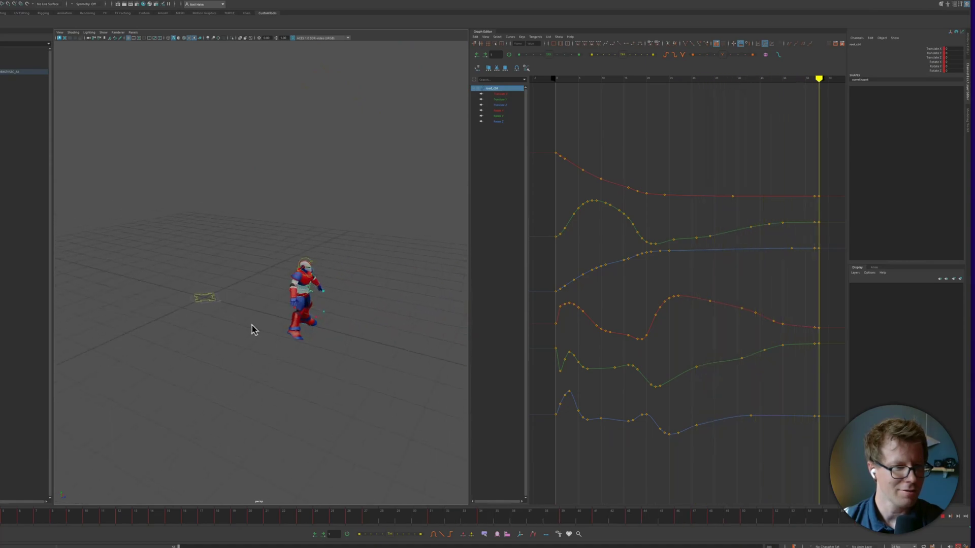
- Review the landing animation from several angles and scrub to the jump at about frame 5
key("Escape")
left_click_drag(236, 338, 250, 325, "alt")
left_click(30, 512)
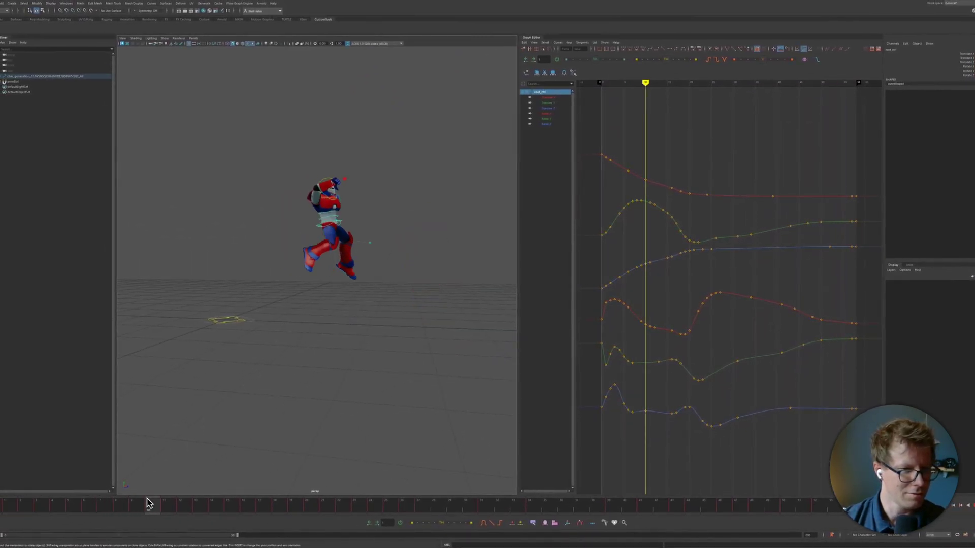
left_click(386, 324)
left_click_drag(428, 265, 419, 279, "alt")
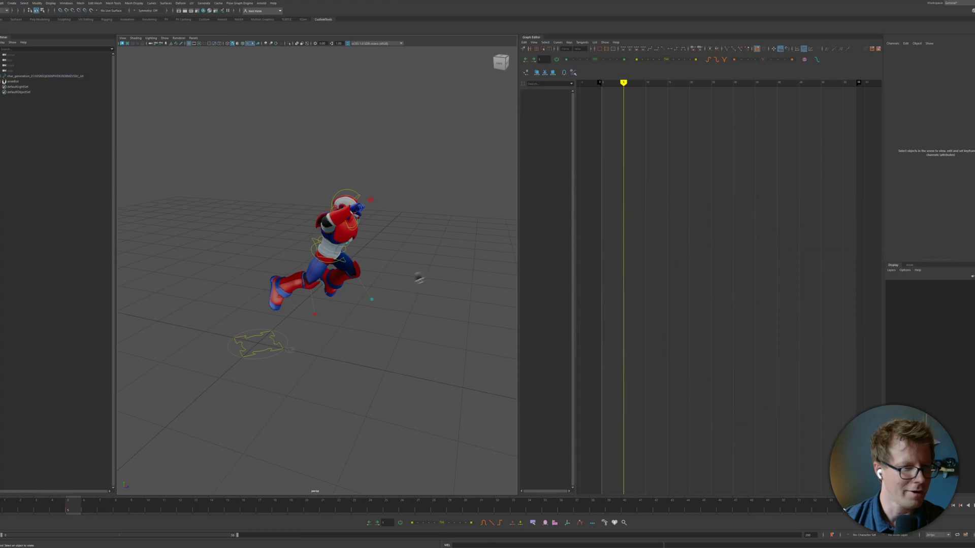
- Scale up the root control's Translate Y jump keys to make the leap higher, and play the animation
left_click(328, 241)
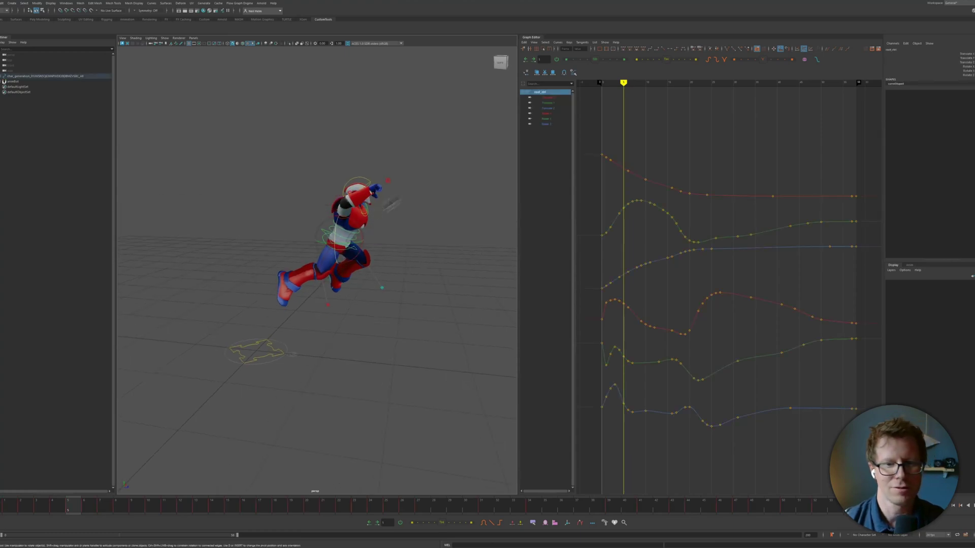
key("f")
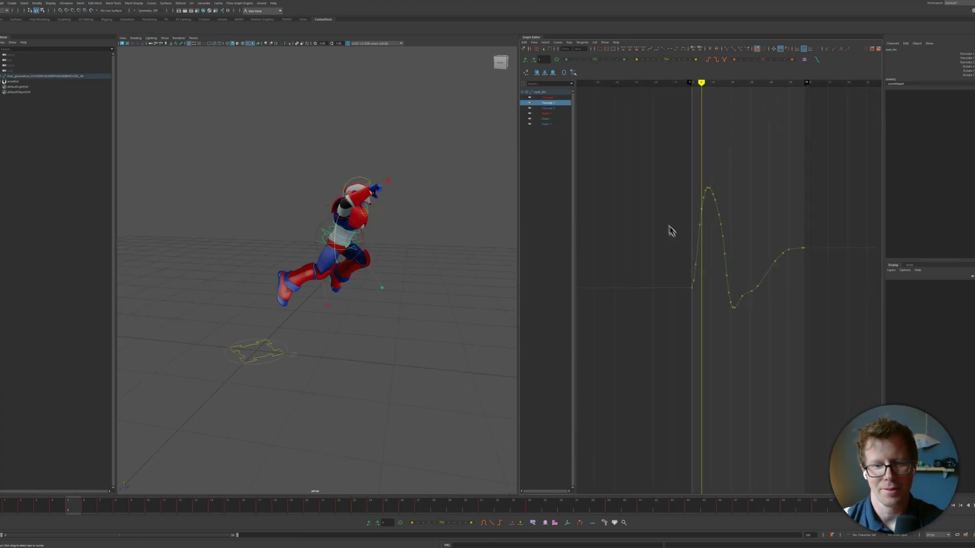
right_click_drag(705, 248, 753, 246, "alt")
left_click_drag(716, 218, 715, 193)
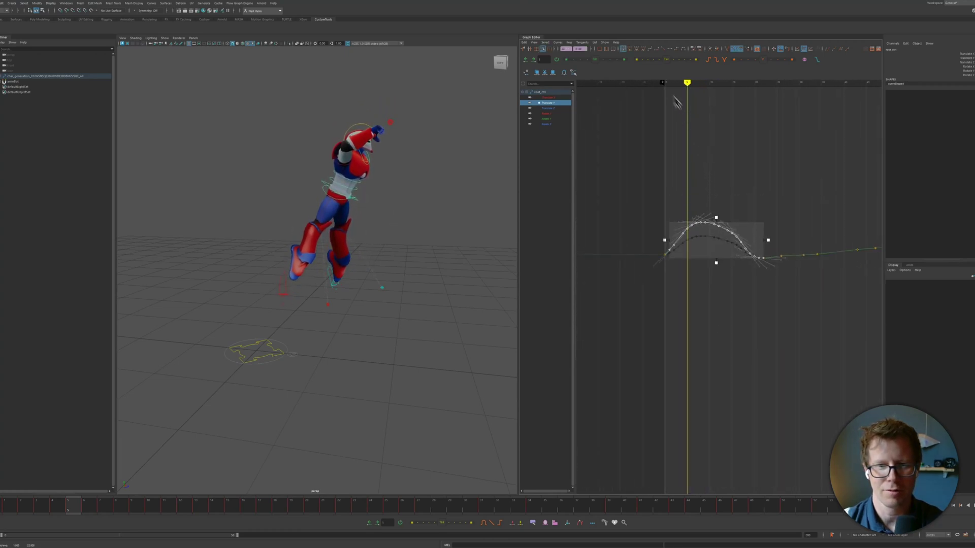
key("alt+v")
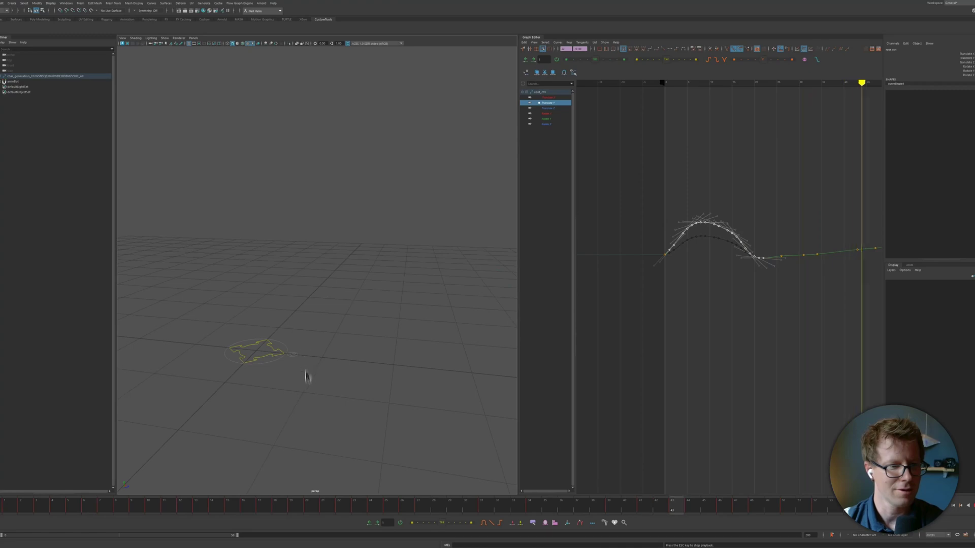
key("Escape")
- Scale up the Translate Y jump keys of both ankle controls and review the robot's jump and landing
left_click(453, 314)
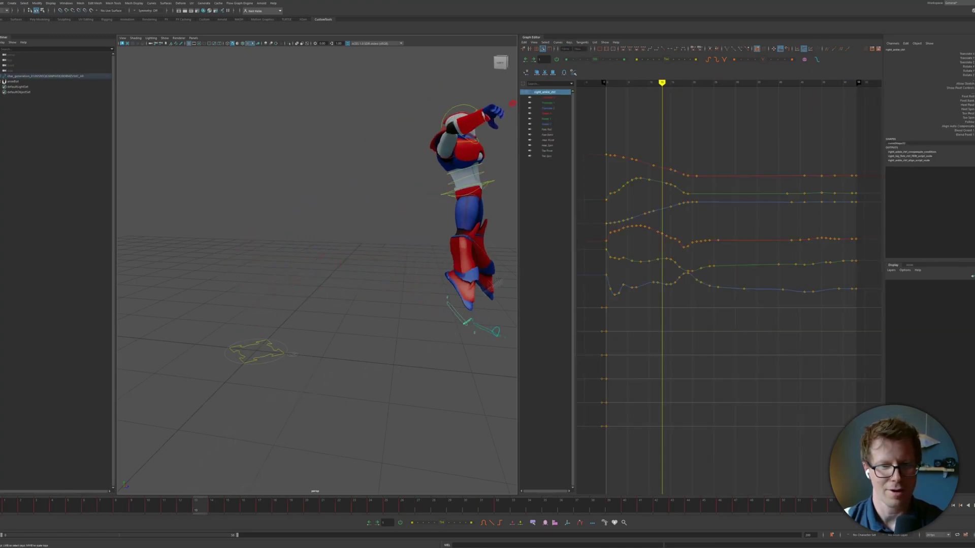
left_click_drag(593, 132, 685, 341)
left_click(475, 336)
left_click(478, 330)
left_click_drag(600, 141, 687, 340)
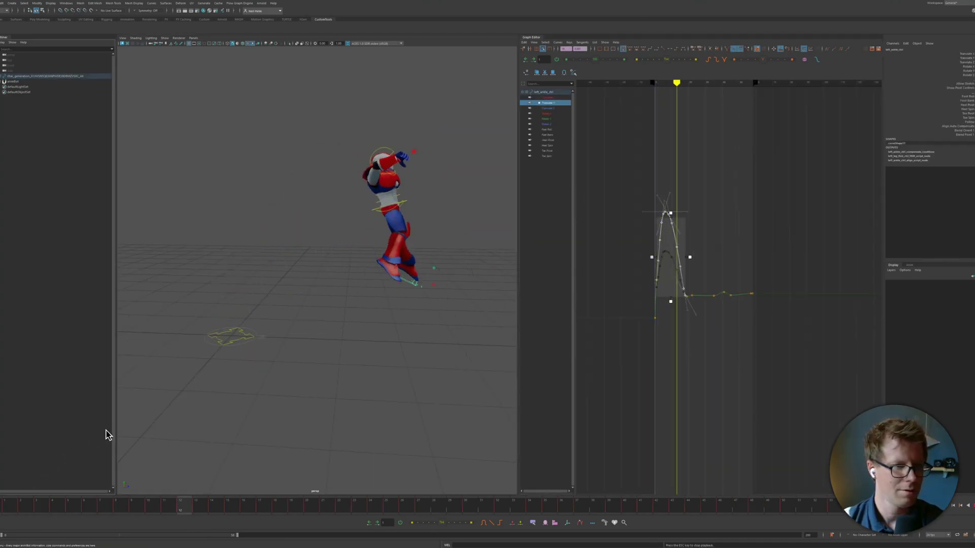
key("q")
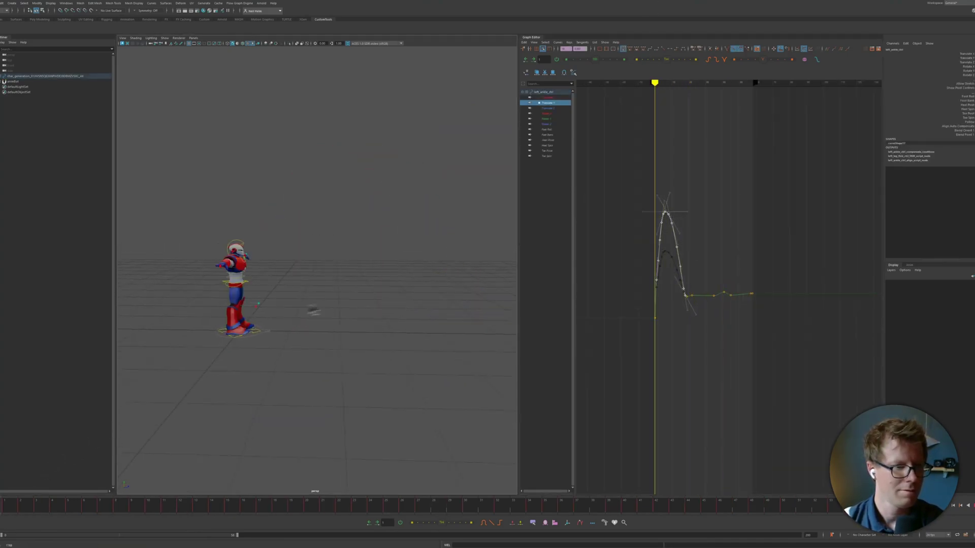
left_click(363, 318)
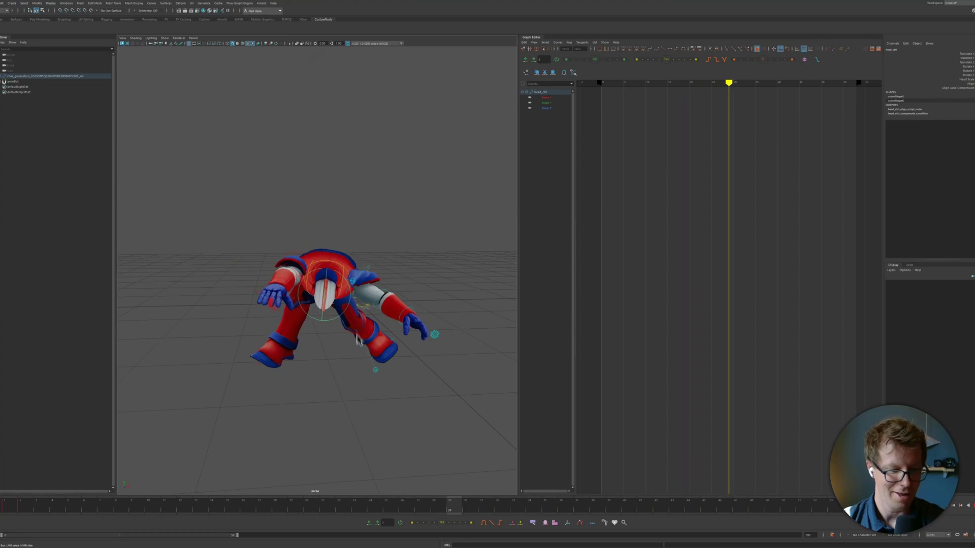
mouse_move(369, 325)
left_mouse_down("alt")
mouse_move(368, 304)
mouse_move(314, 305)
left_mouse_up("alt")
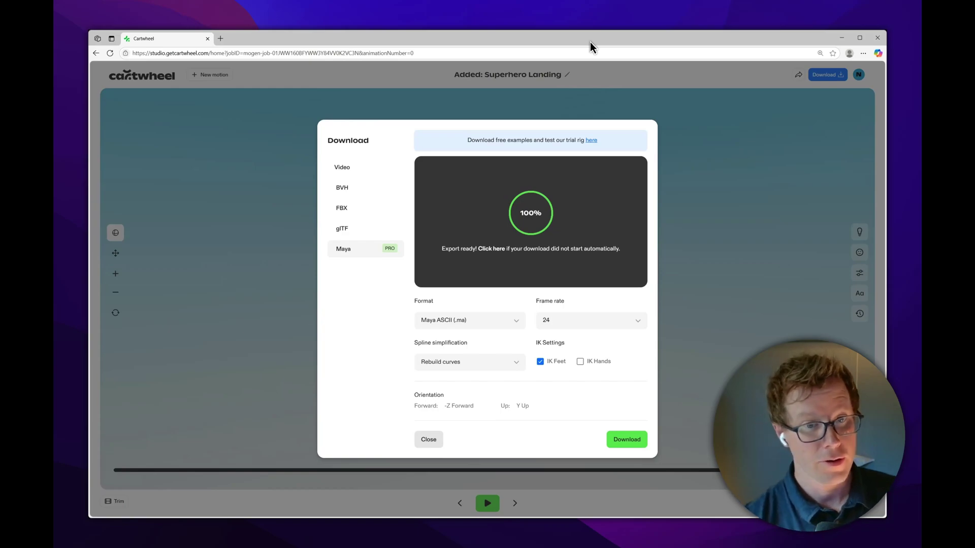
- In Cartwheel, download the Superhero Landing motion as FBX with mesh for Unreal at frame rate 24
left_click(346, 212)
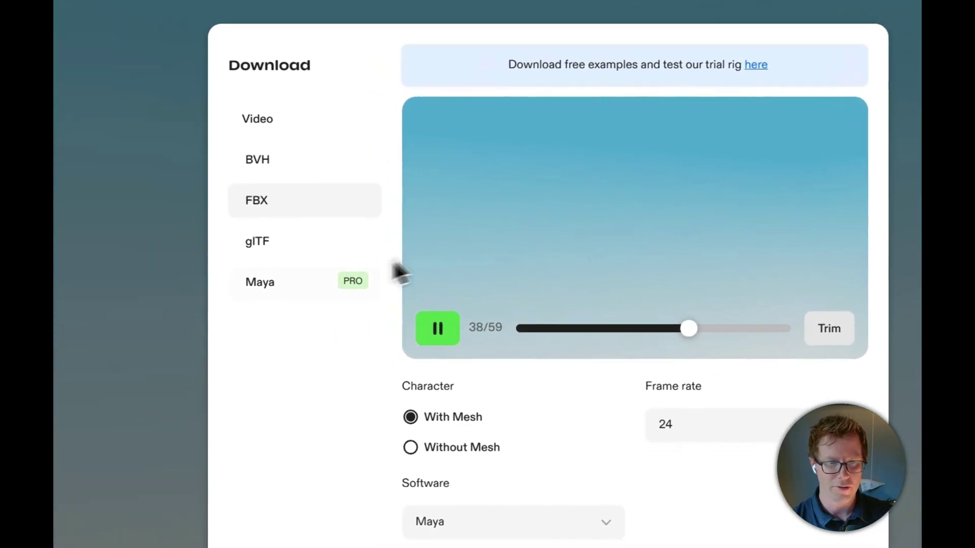
left_click(286, 279)
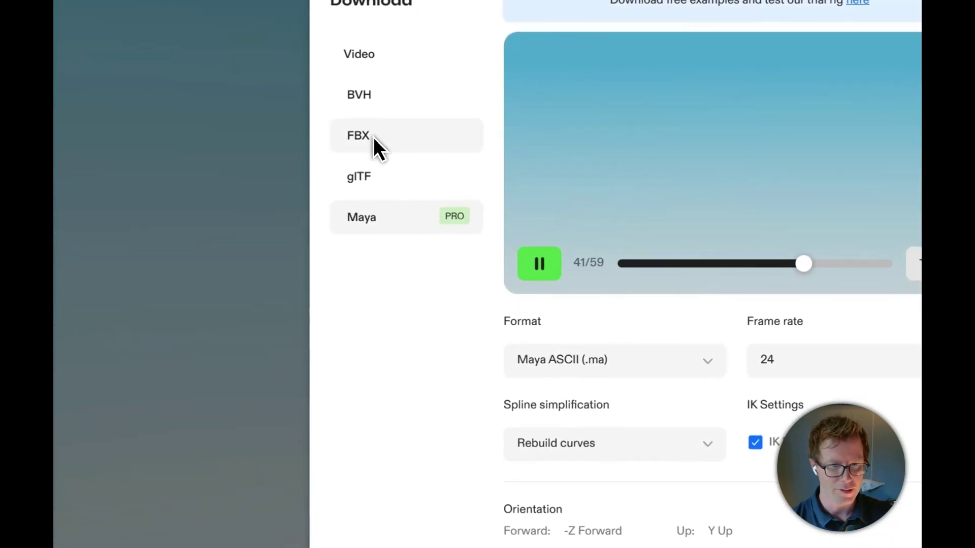
left_click(374, 137)
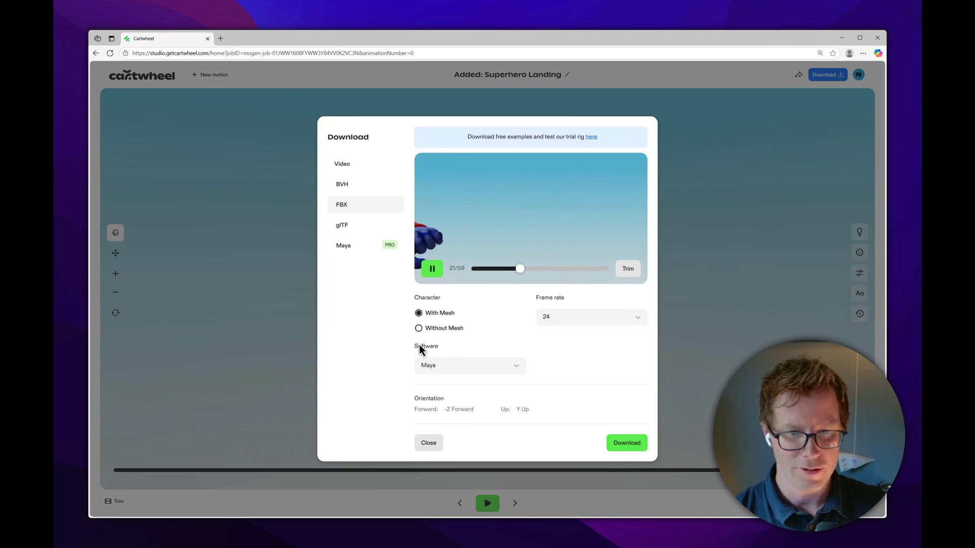
left_click(463, 366)
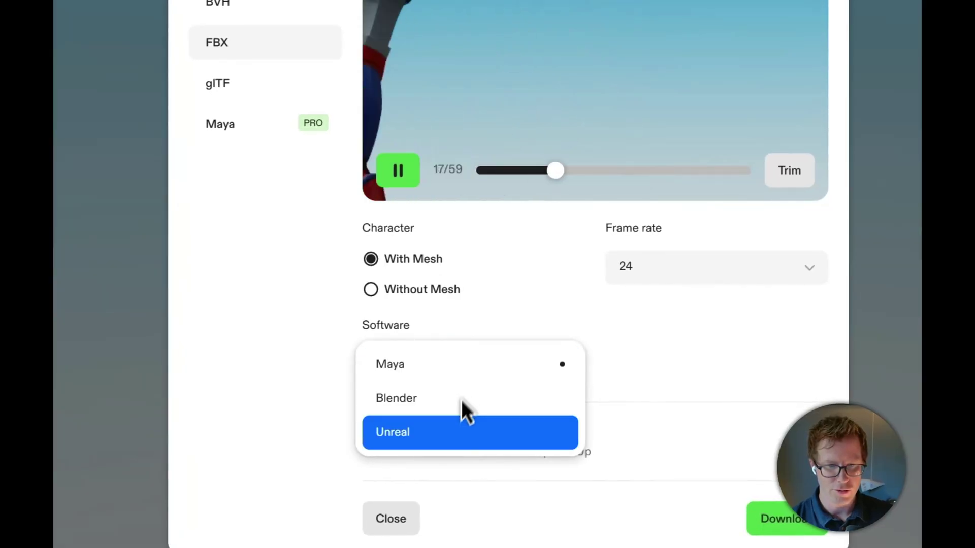
left_click(453, 434)
left_click(460, 373)
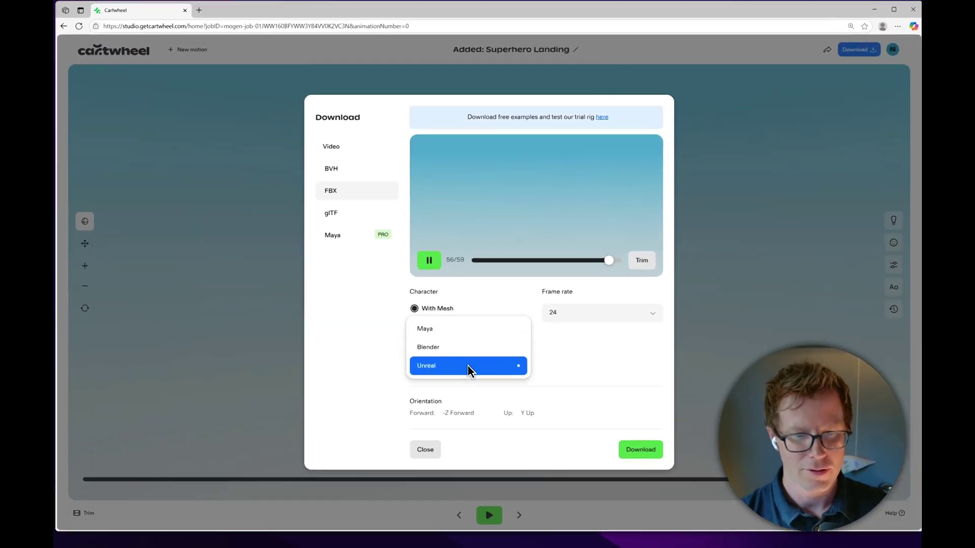
left_click(468, 365)
left_click(640, 449)
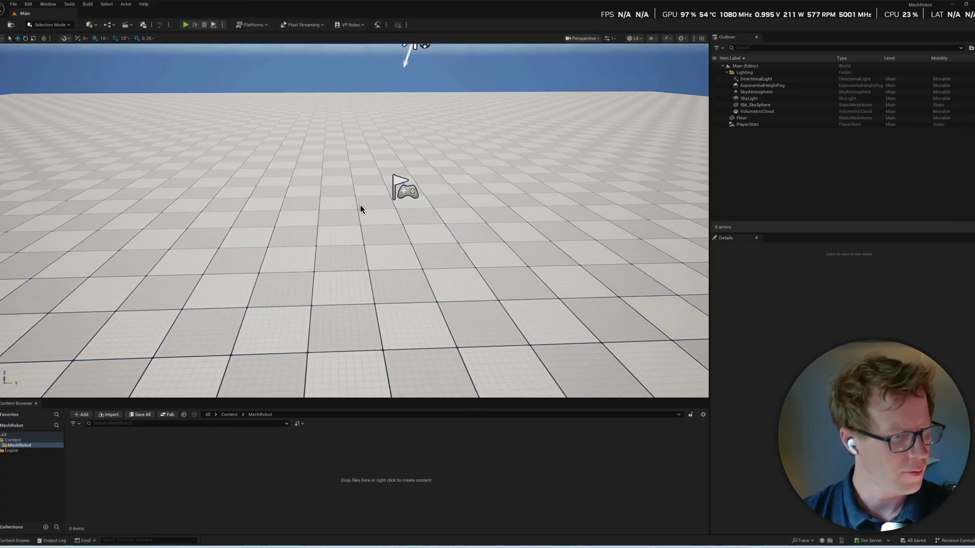
- In Unreal, import Cartwheel-Added_Superhero_Landing.fbx from the Downloads folder into the MechRobot content folder
left_click(110, 421)
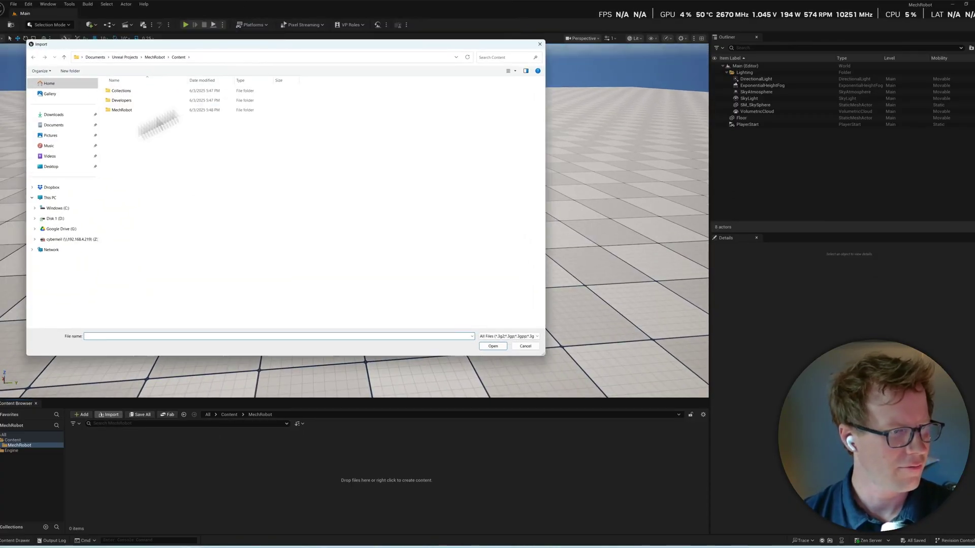
left_click(54, 115)
left_click(145, 99)
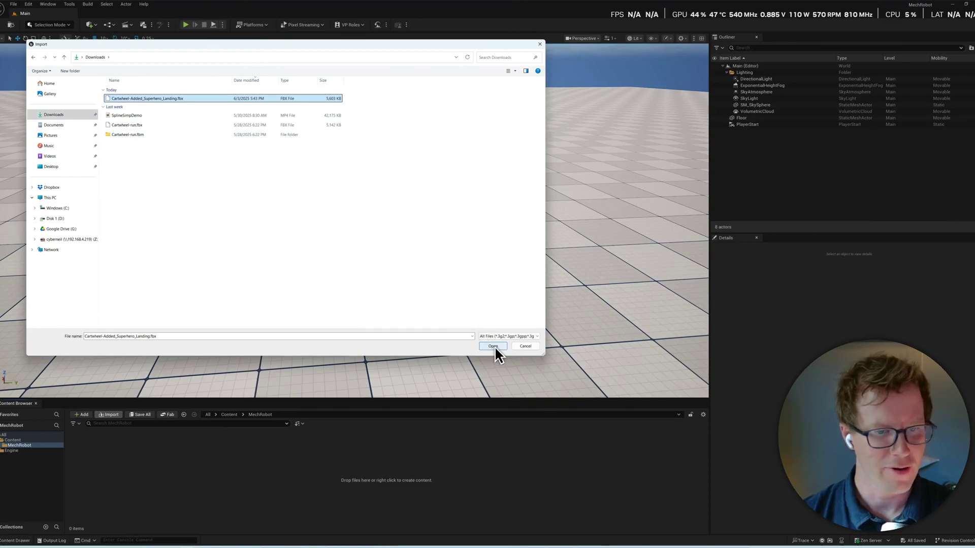
left_click(493, 347)
left_click(562, 377)
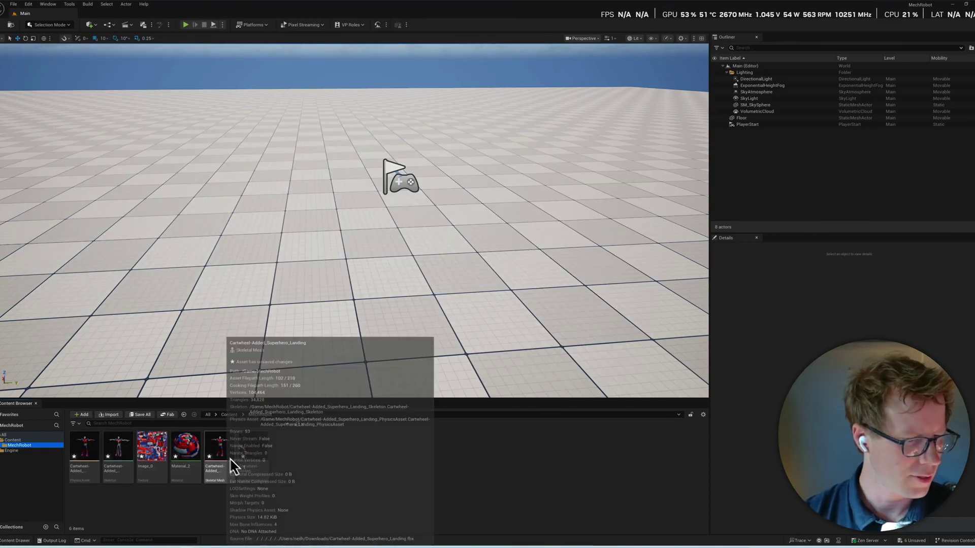
- Open the imported robot's skeletal mesh, examine it and close its editor
double_click(221, 463)
scroll(426, 332, "down", 5)
left_click_drag(426, 333, 356, 330)
key("ctrl+w")
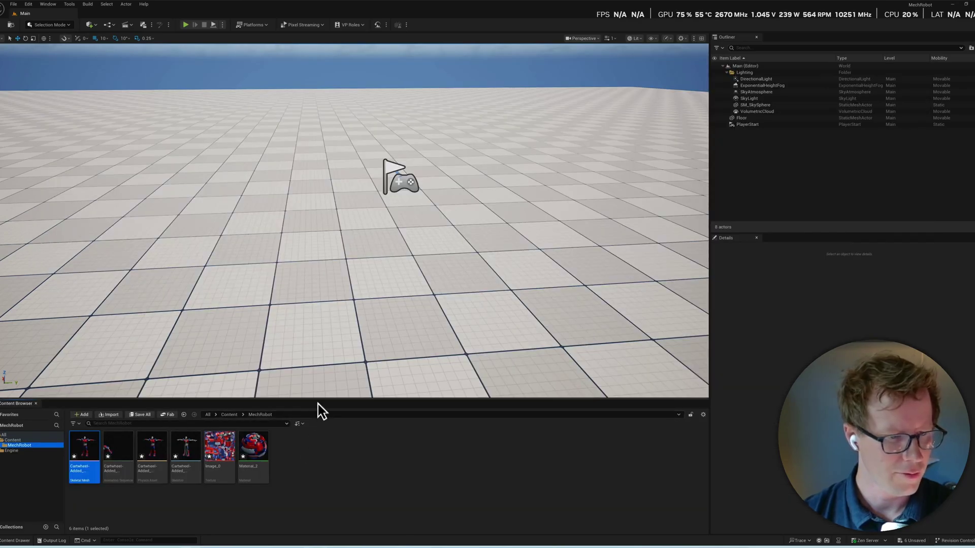
- Enlarge the Content Browser, open Material_2 and place a Multiply node between the Phong conversion node and the material output
left_click_drag(319, 401, 305, 275)
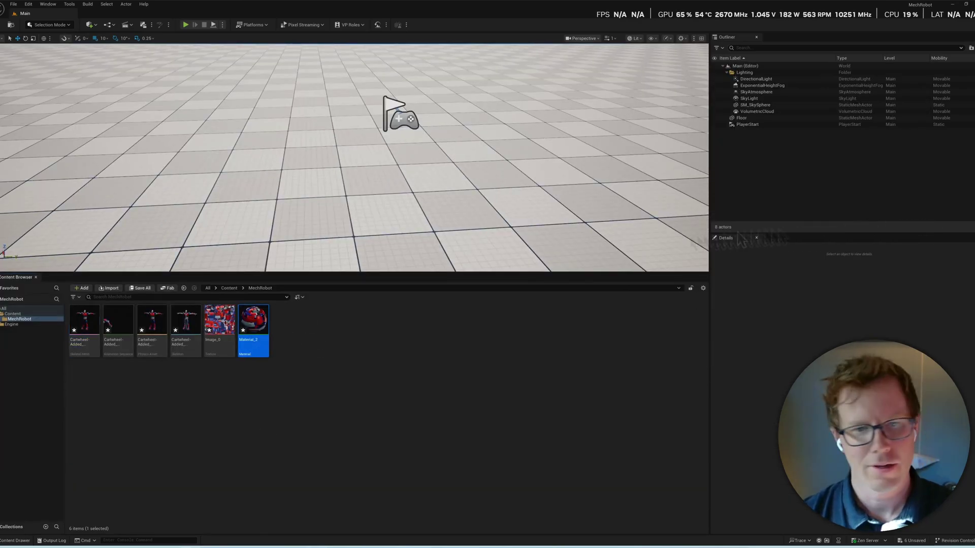
double_click(254, 325)
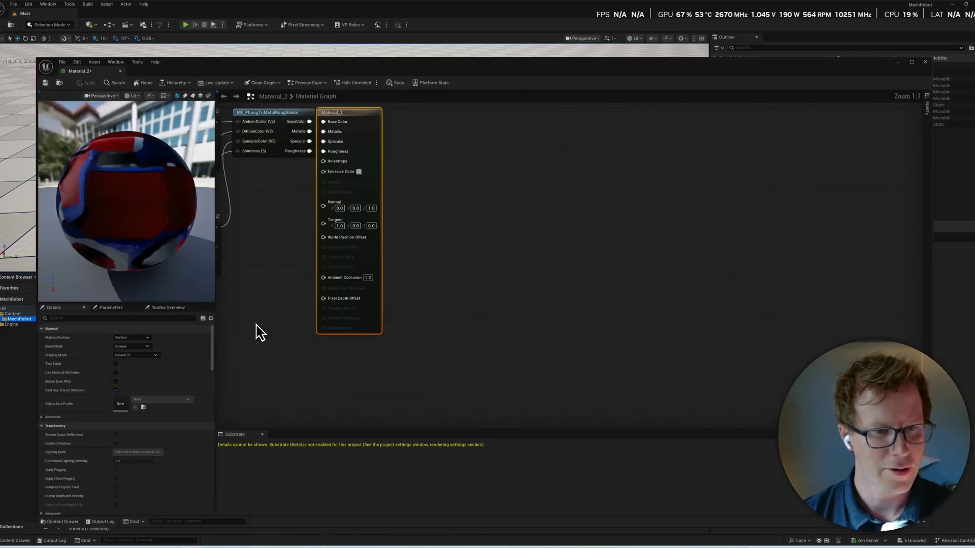
key("m")
left_click(505, 329)
left_click(542, 287)
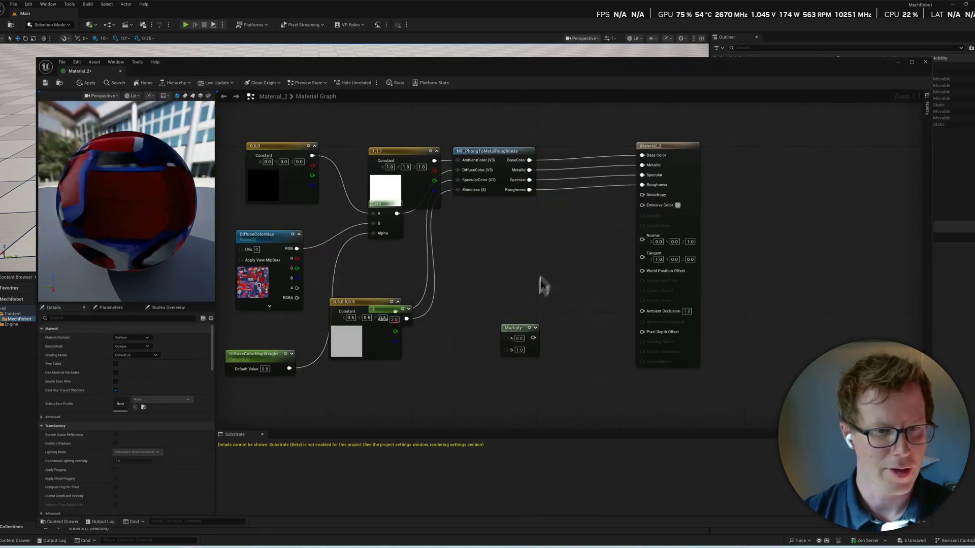
left_click_drag(513, 341, 559, 289)
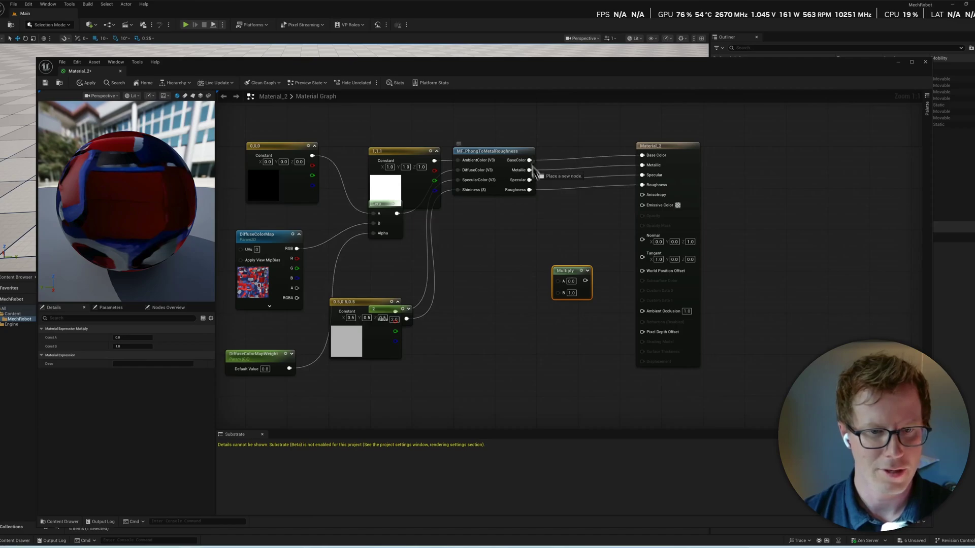
- Route Base Color through the Multiply node with B set to 3, apply the material changes and close its editor
type("2")
key("Return")
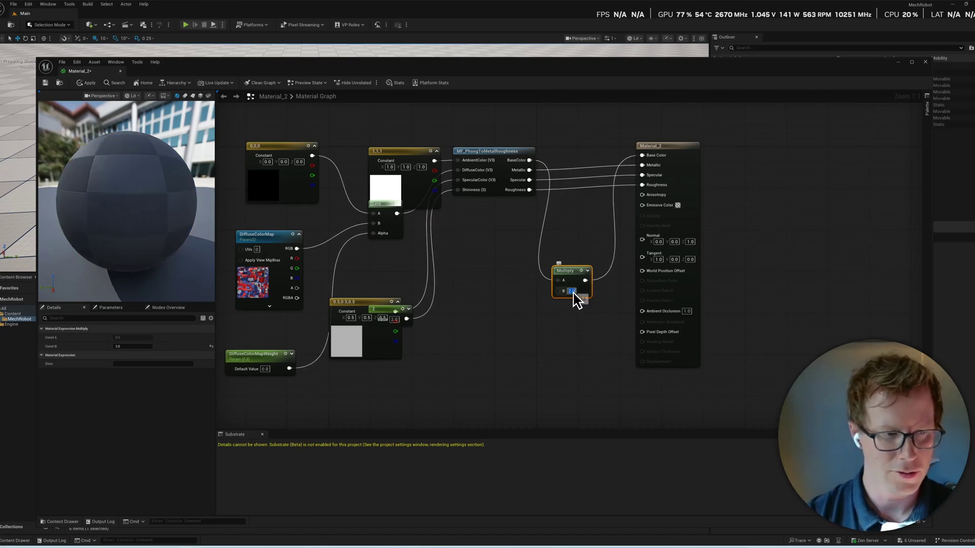
type("3")
key("Return")
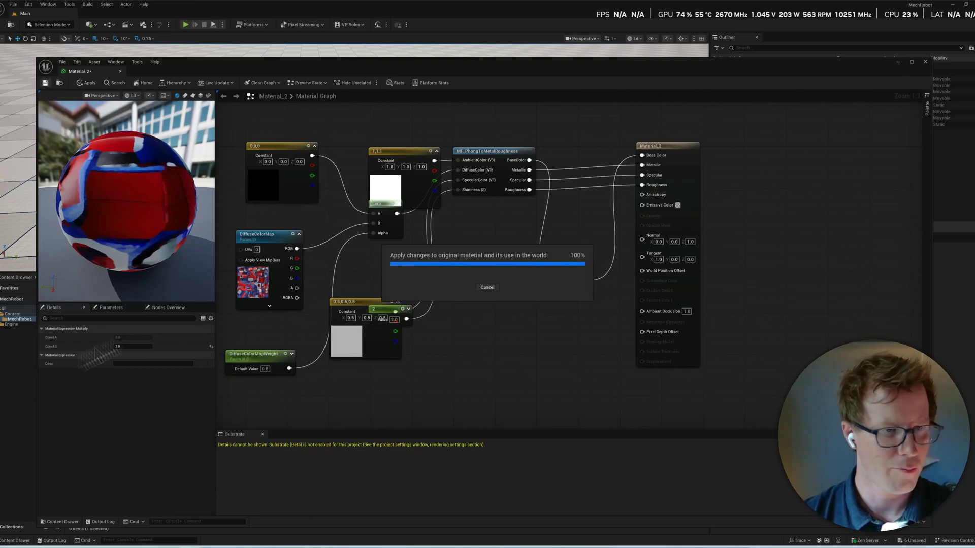
left_click(925, 62)
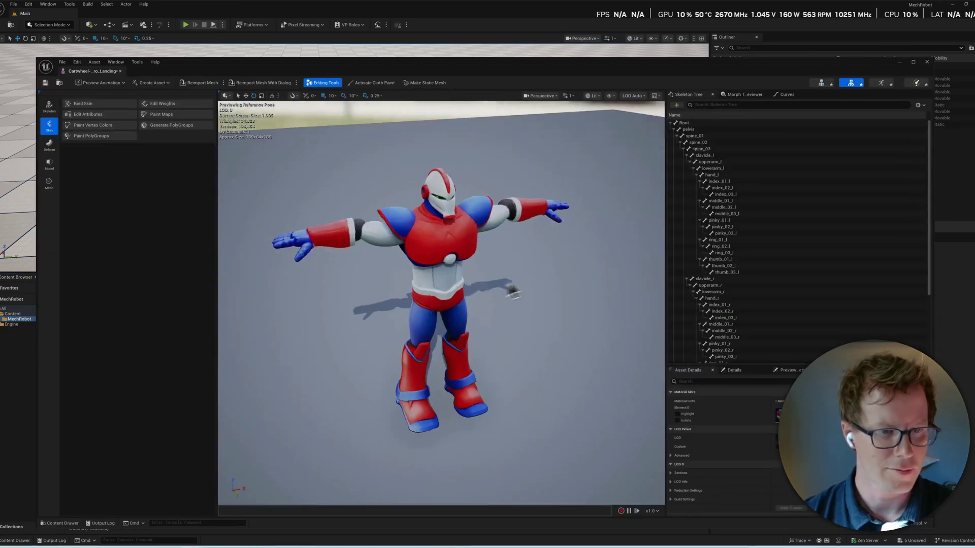
- Close the robot's skeletal mesh editor, reopen Material_2 and spread its graph nodes apart
left_click_drag(363, 290, 386, 284)
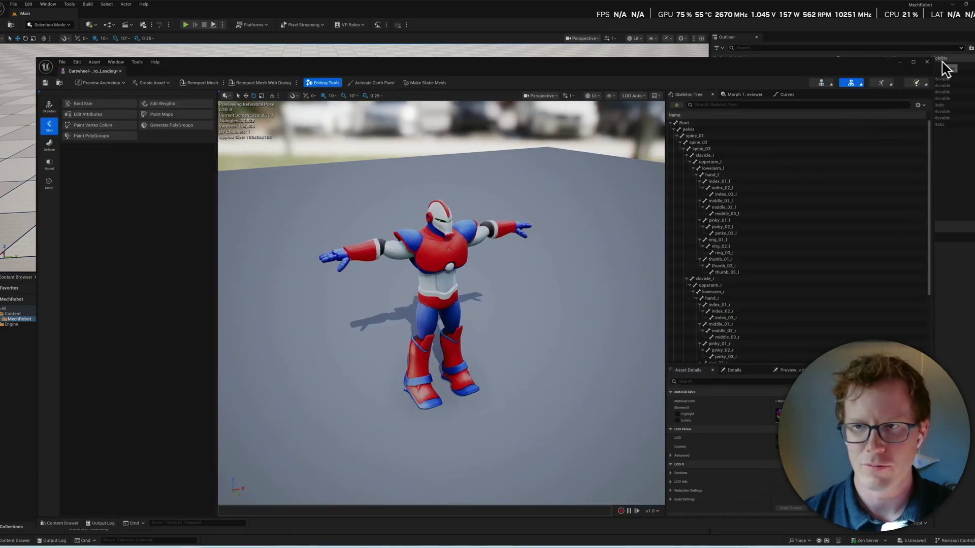
left_click(927, 62)
double_click(249, 333)
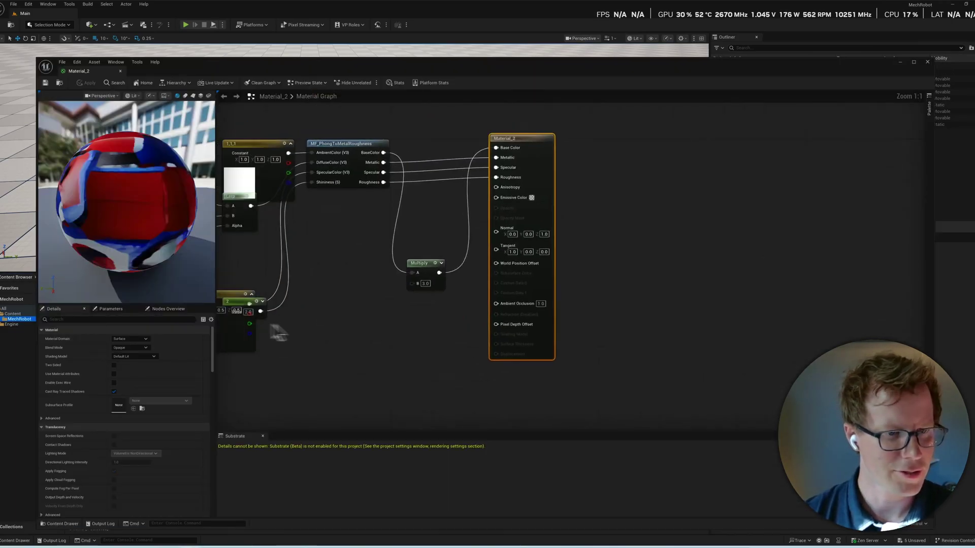
left_click_drag(574, 165, 653, 155)
right_click_drag(370, 218, 444, 231)
left_click_drag(459, 183, 530, 147)
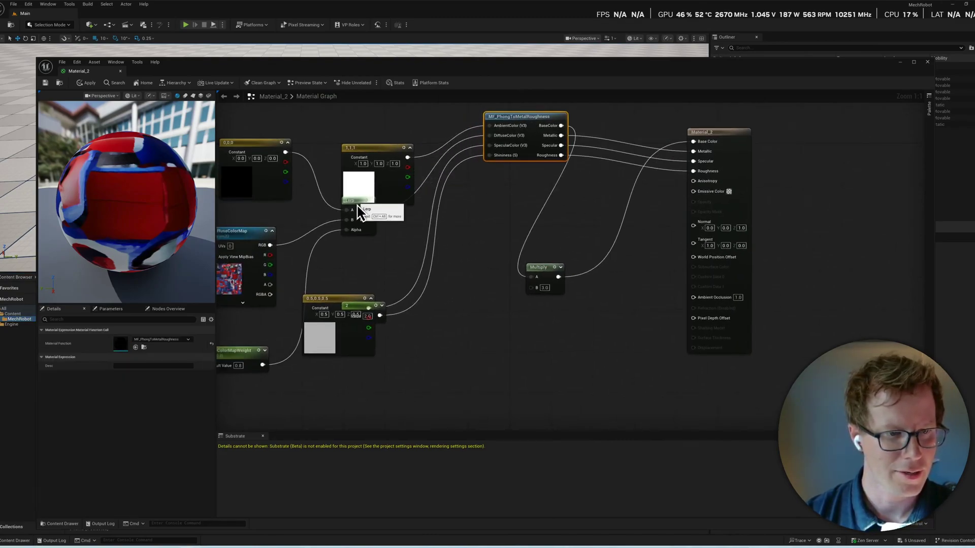
- Break the Specular and Metallic links into the Material_2 output node
right_click(695, 172)
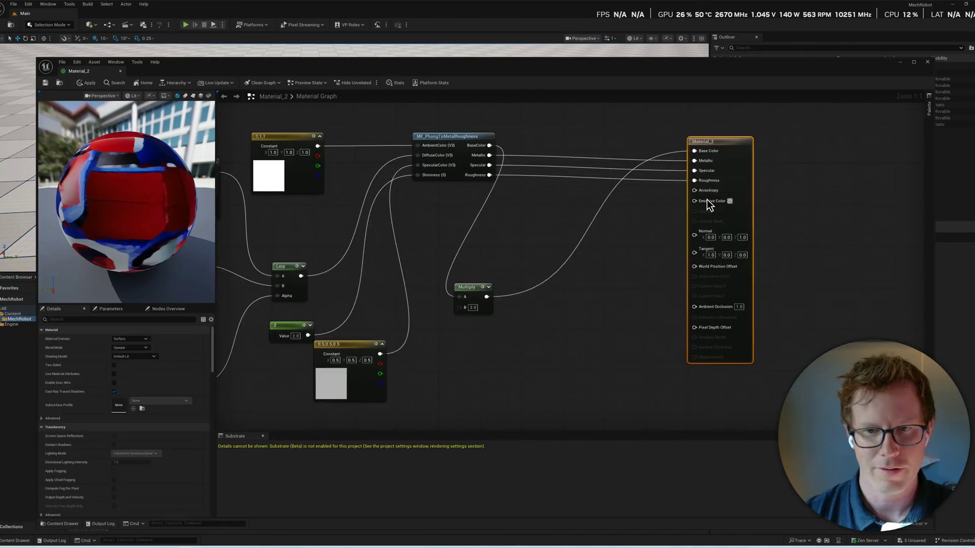
right_click(695, 161)
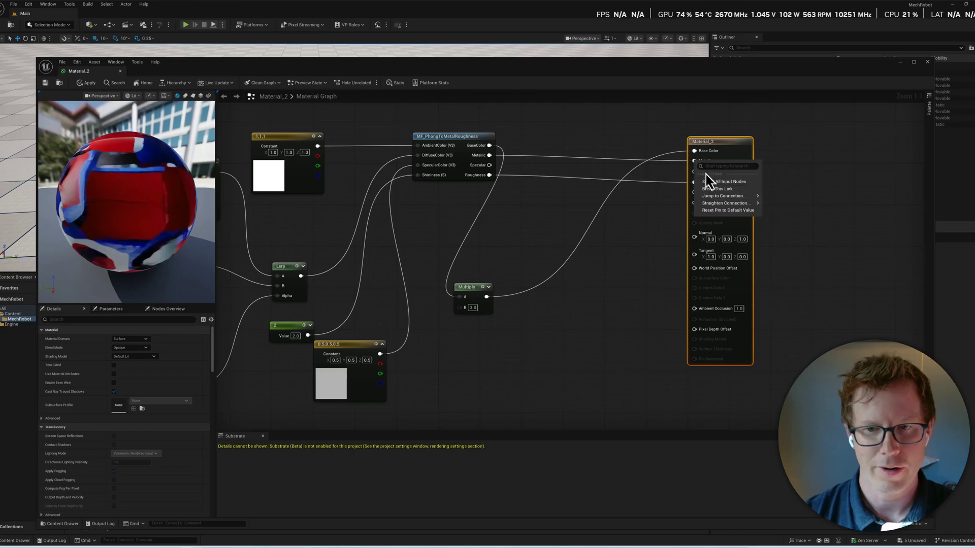
left_click(717, 188)
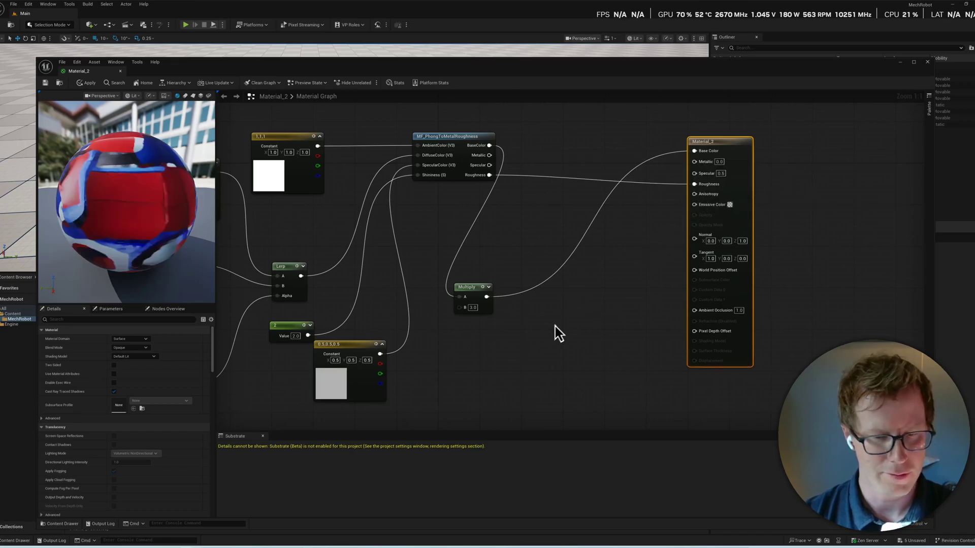
- Set the Metallic and Specular inputs of the material output to 1 and break its Roughness link
left_click(719, 162)
type("1")
key("Return")
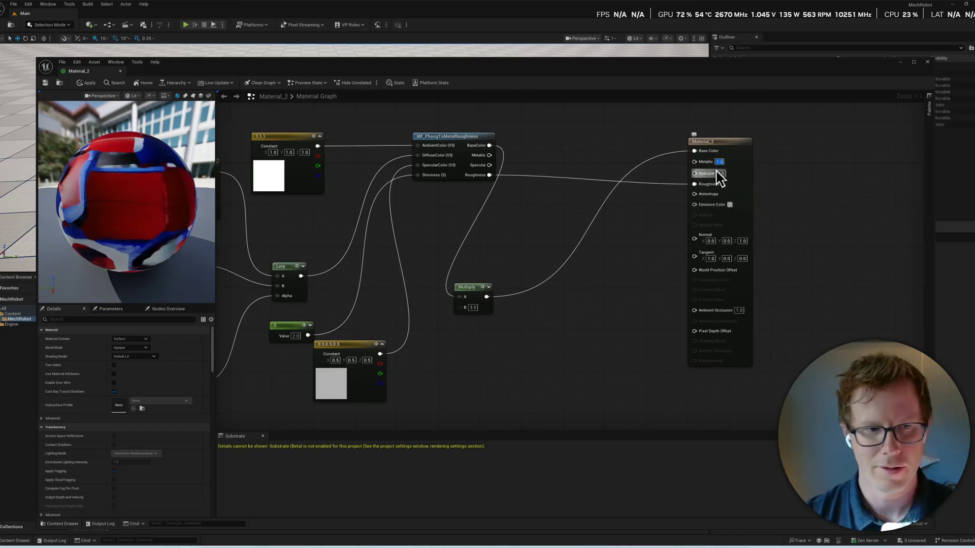
right_click(548, 174)
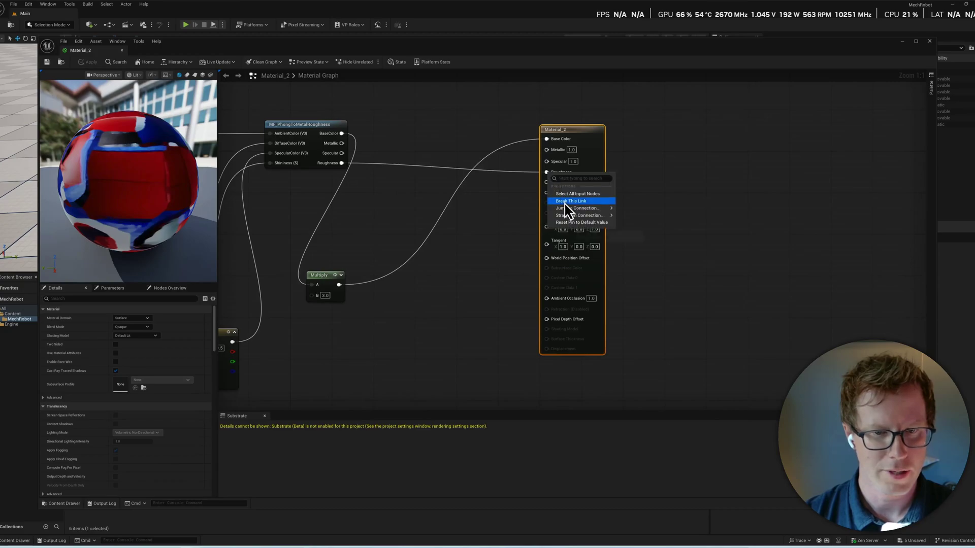
left_click(566, 202)
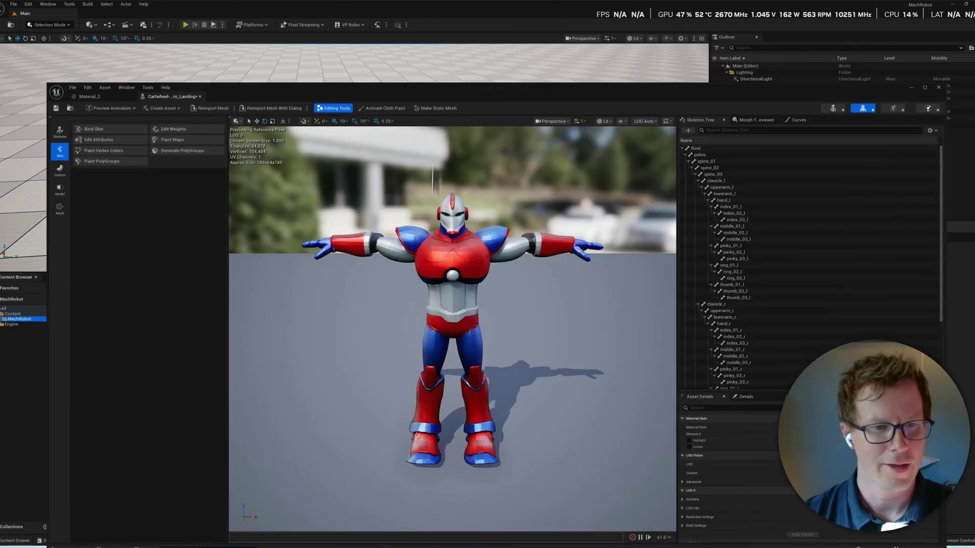
- Examine the robot's updated material in the skeletal mesh editor from several angles and close the editor
left_click_drag(457, 243, 480, 288, "alt")
scroll(513, 277, "down", 4)
scroll(481, 288, "up", 3)
scroll(482, 291, "up", 6)
mouse_move(365, 309)
left_mouse_down("alt")
mouse_move(390, 315)
mouse_move(365, 328)
mouse_move(386, 329)
mouse_move(377, 325)
left_mouse_up("alt")
left_click(938, 87)
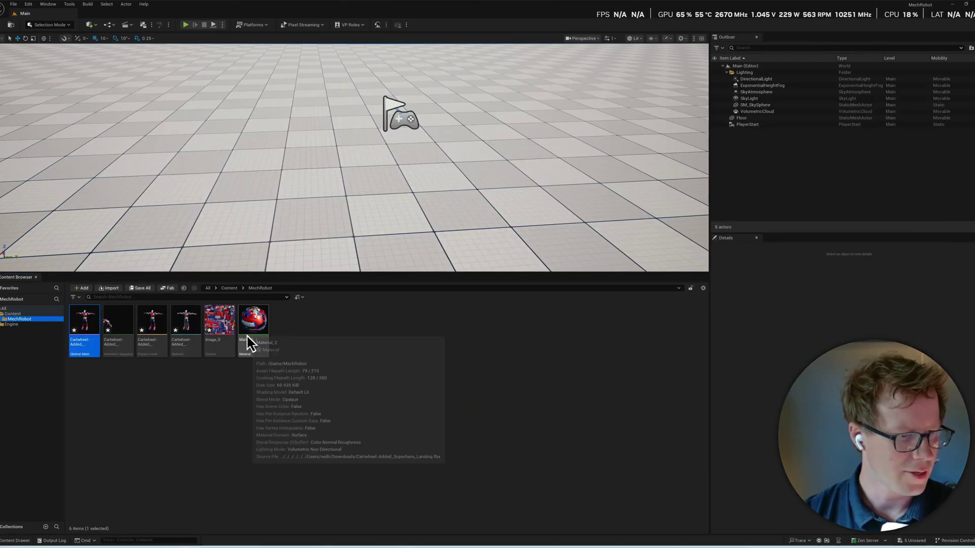
- Open the imported superhero landing animation sequence, watch it from another angle and close its editor
left_click(118, 328)
double_click(118, 328)
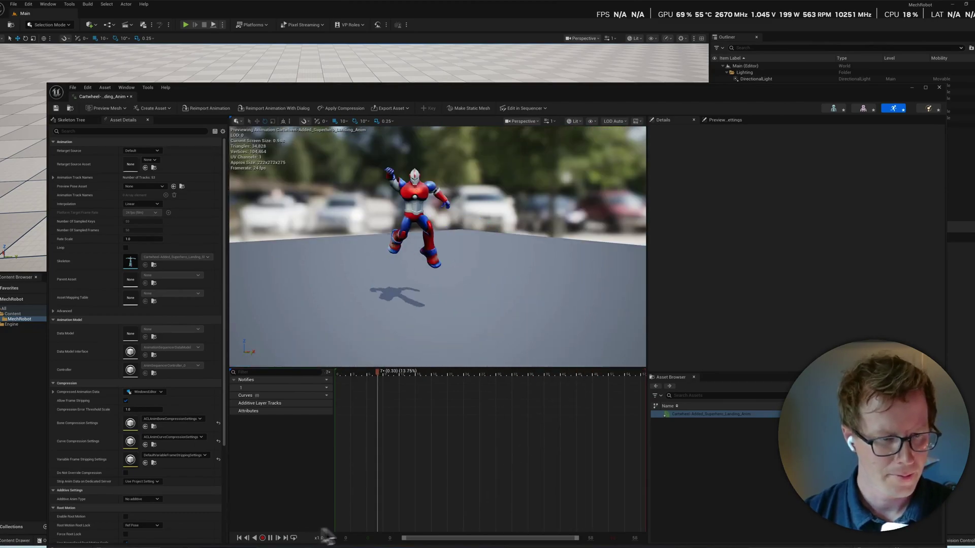
left_click_drag(415, 304, 429, 279, "alt")
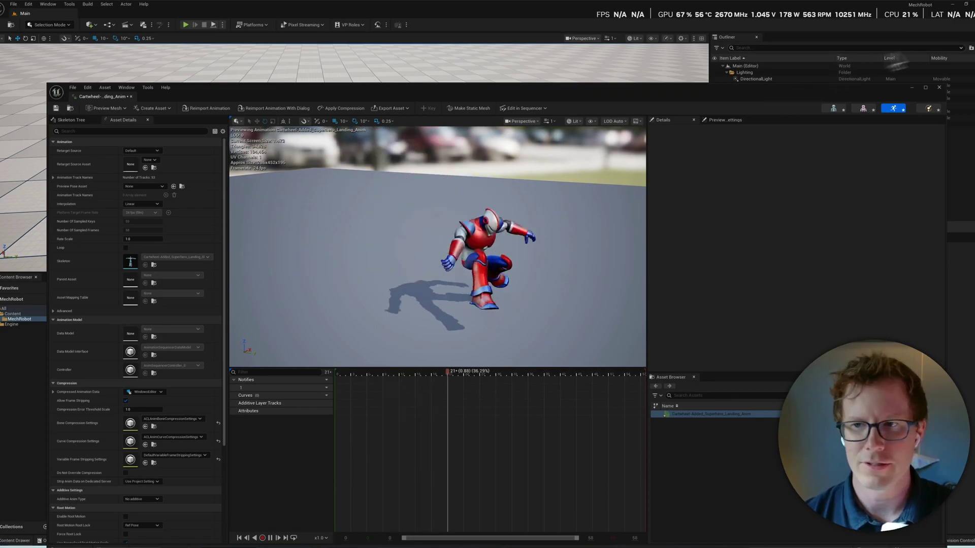
left_click(940, 89)
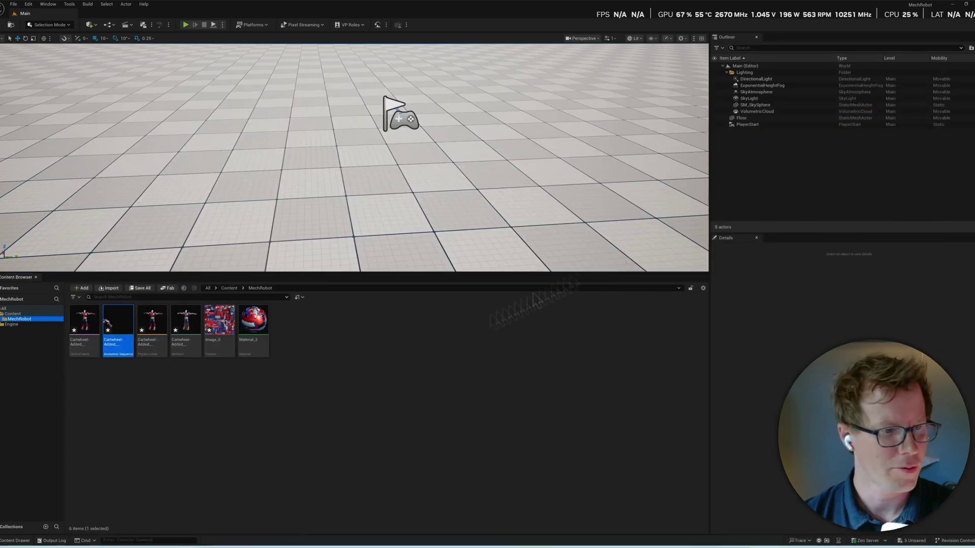
- Create a level sequence named MECH in a new SEQ folder under Content
left_click(144, 226)
left_click(156, 43)
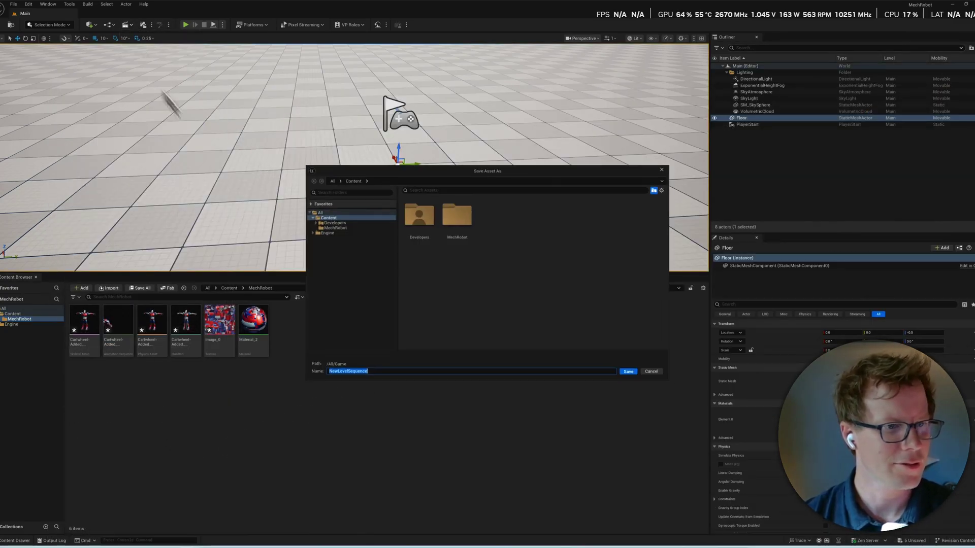
right_click(335, 219)
left_click(360, 228)
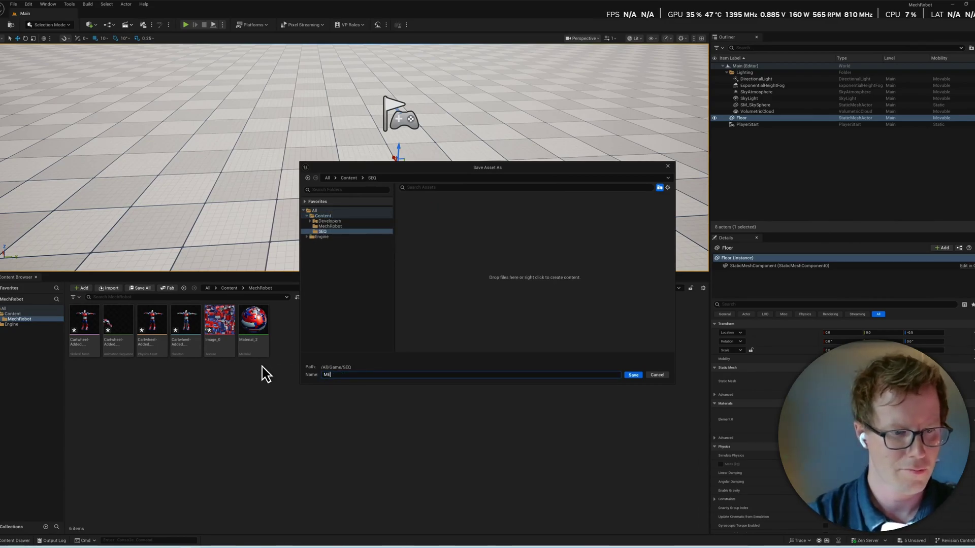
key("Return")
- Place the robot's skeletal mesh on the level floor and add it as an actor track in the sequence
left_click_drag(96, 250, 351, 137)
scroll(401, 123, "up", 5)
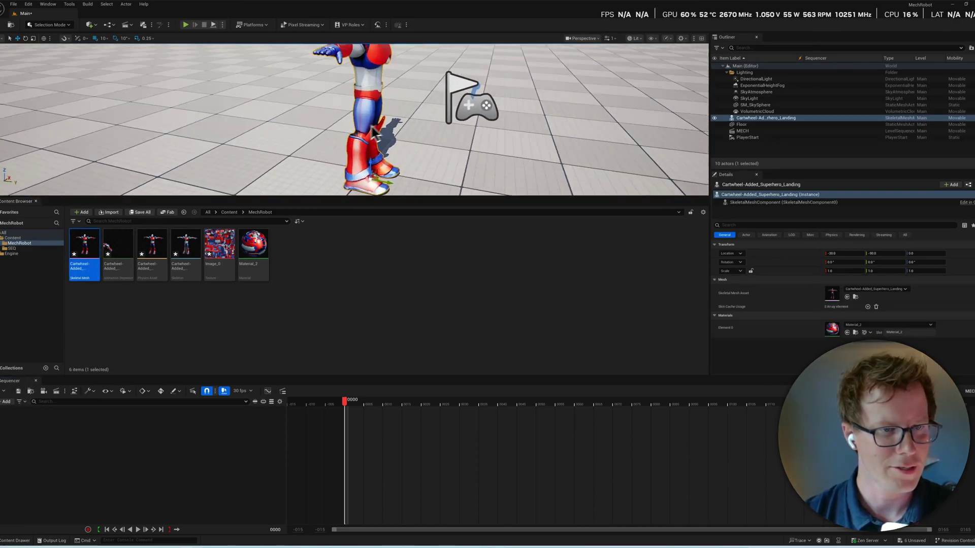
scroll(375, 133, "up", 2)
left_click(6, 402)
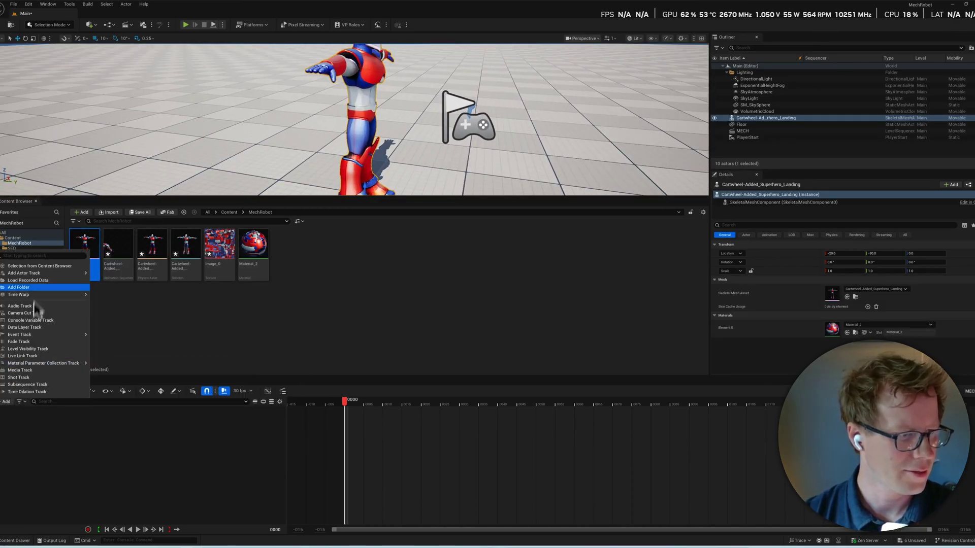
mouse_move(42, 274)
left_click(133, 276)
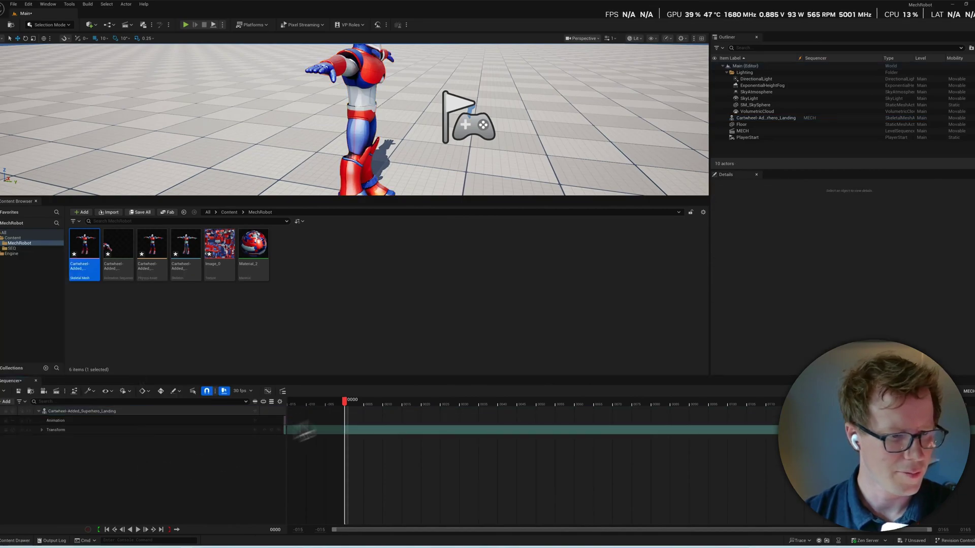
- Add Cartwheel-Added_Superhero_Landing_Anim to the robot's Animation track at frame 0
left_click(67, 423)
left_click(255, 421)
left_click(305, 347)
left_click_drag(412, 414, 342, 404)
left_click(357, 405)
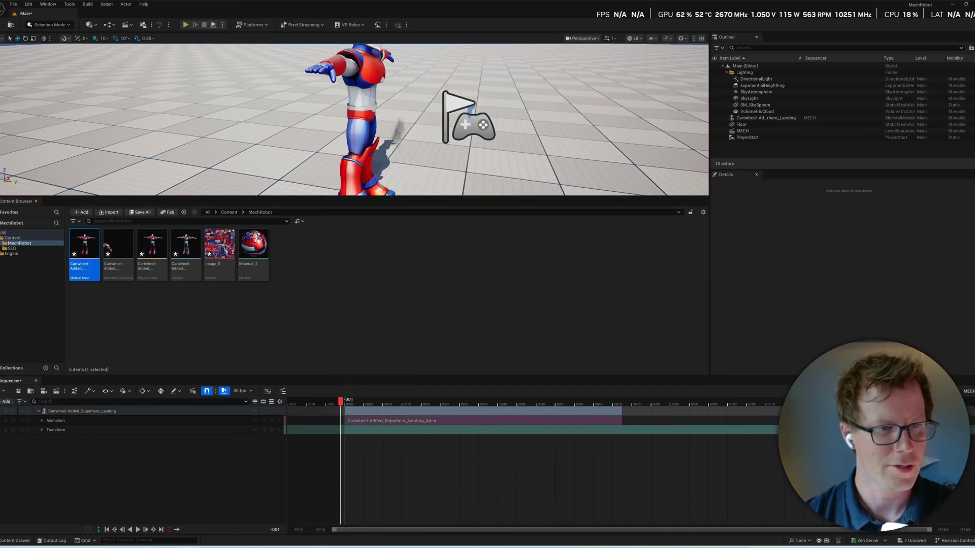
- Close the Content Browser to enlarge the viewport and play the robot's landing sequence from a closer view
left_click(444, 67)
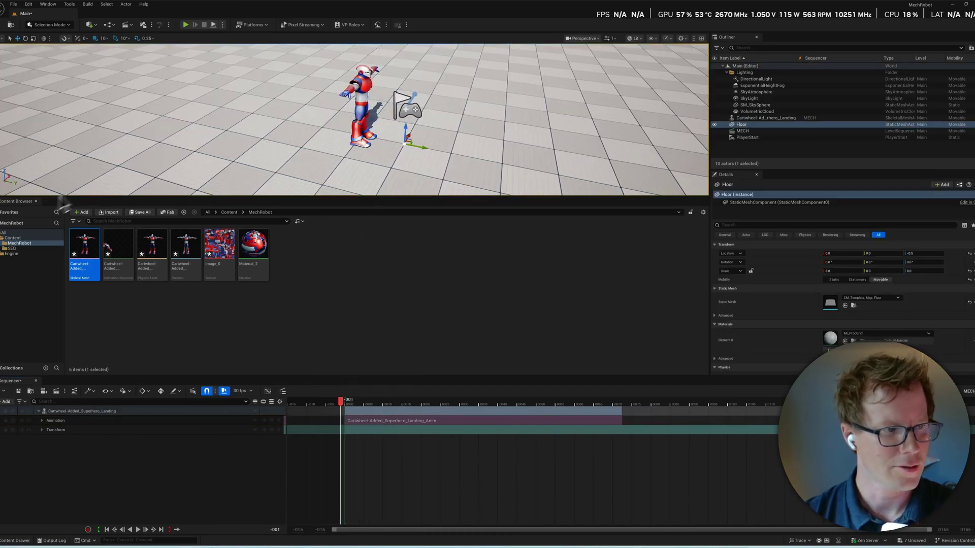
left_click(35, 201)
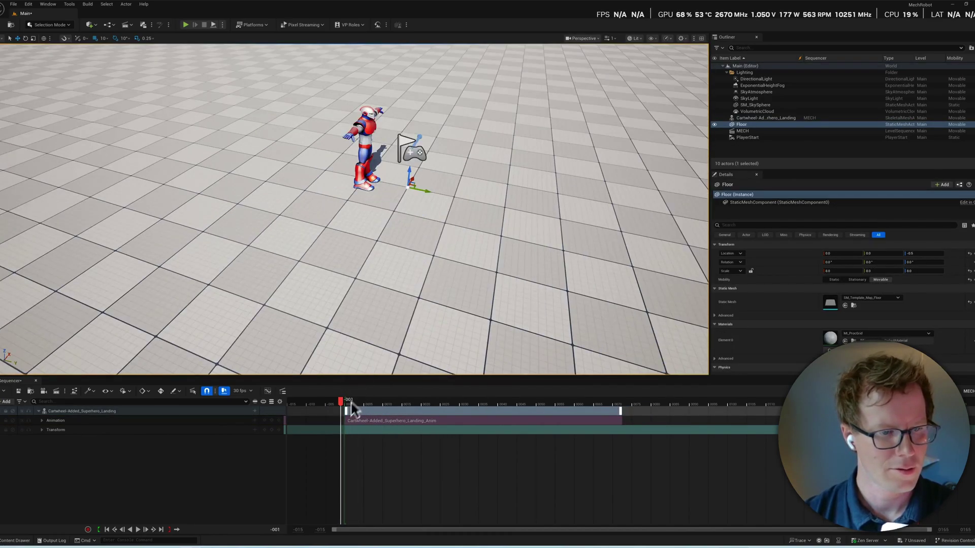
key("space")
right_click_drag(398, 237, 398, 203)
key("w")
key("s")
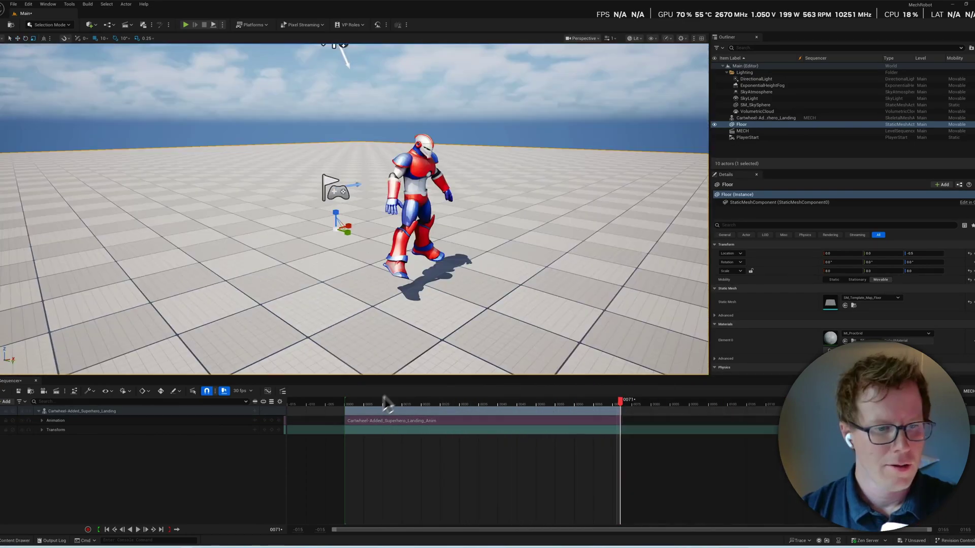
- Add the Cartwheel-Added_Superhero_Landing_CtrlRig control rig to the robot's track with the Layered option enabled
left_click(364, 405)
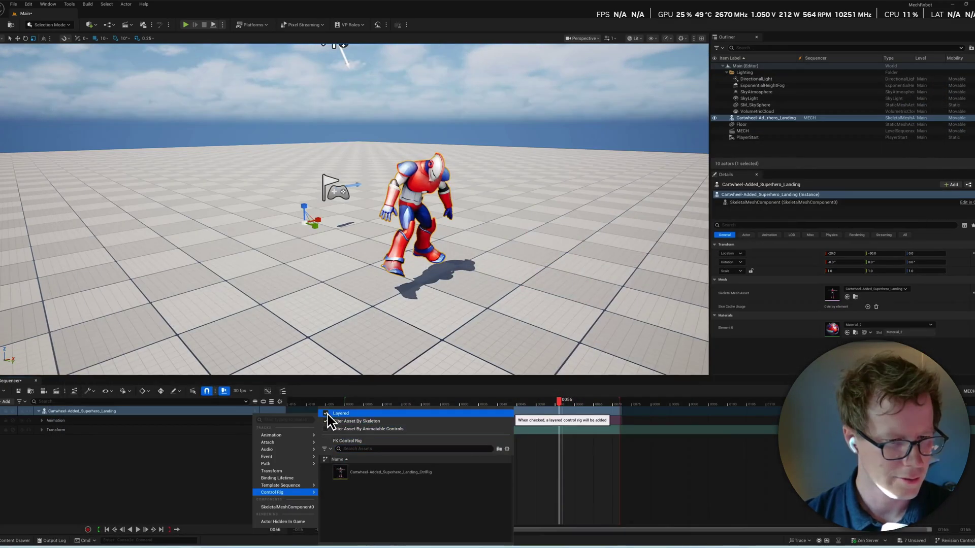
left_click(378, 475)
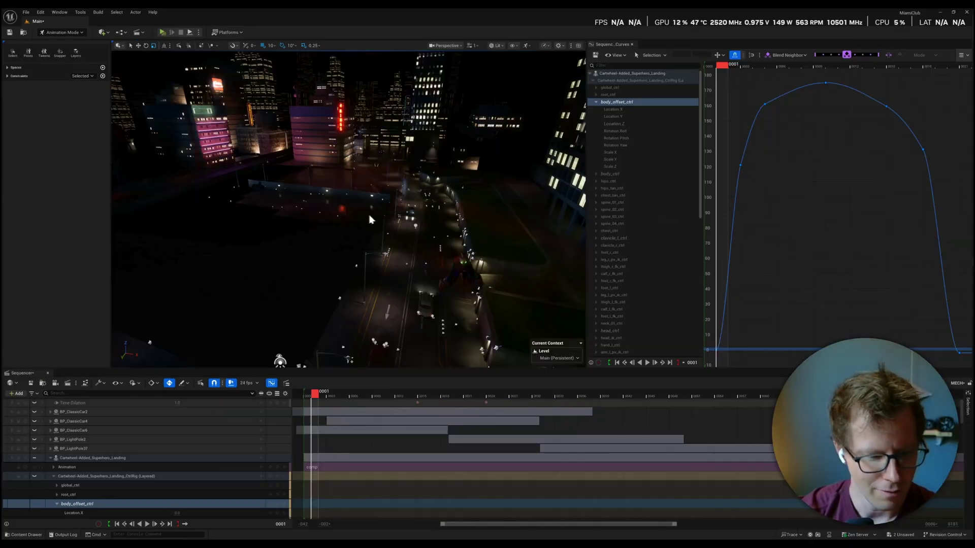
- In the MiamiClub project, frame the robot on the night street and play its landing sequence from the start
right_click_drag(371, 219, 400, 182)
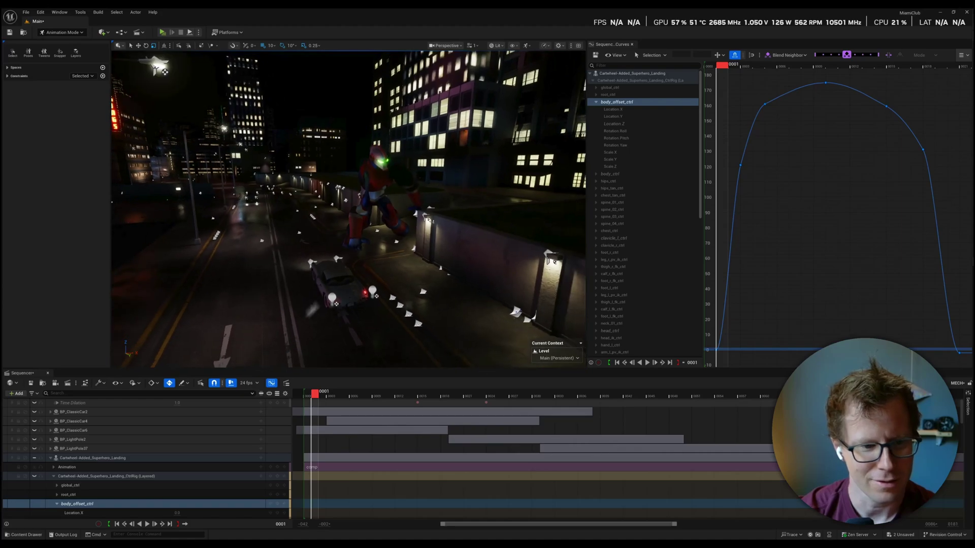
left_click_drag(314, 395, 335, 394)
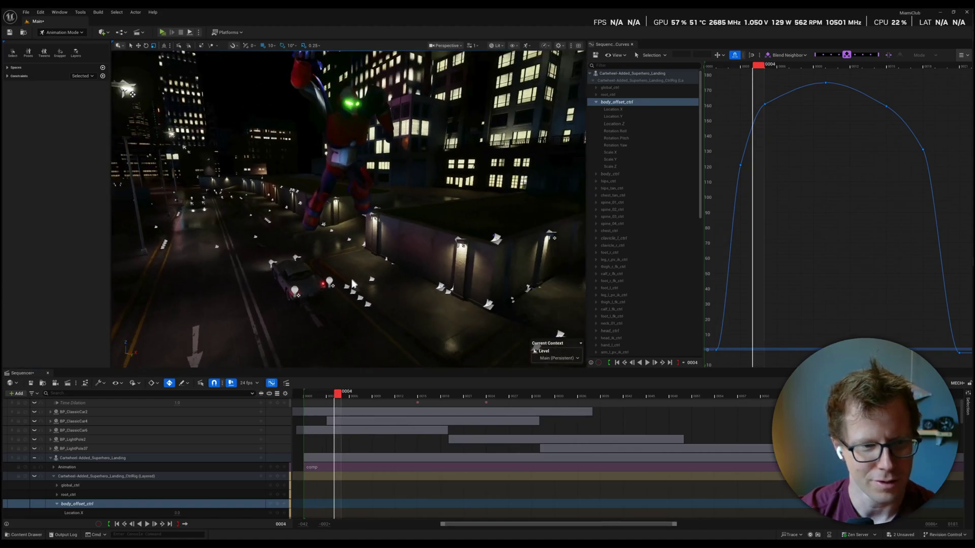
left_click(330, 399)
key("space")
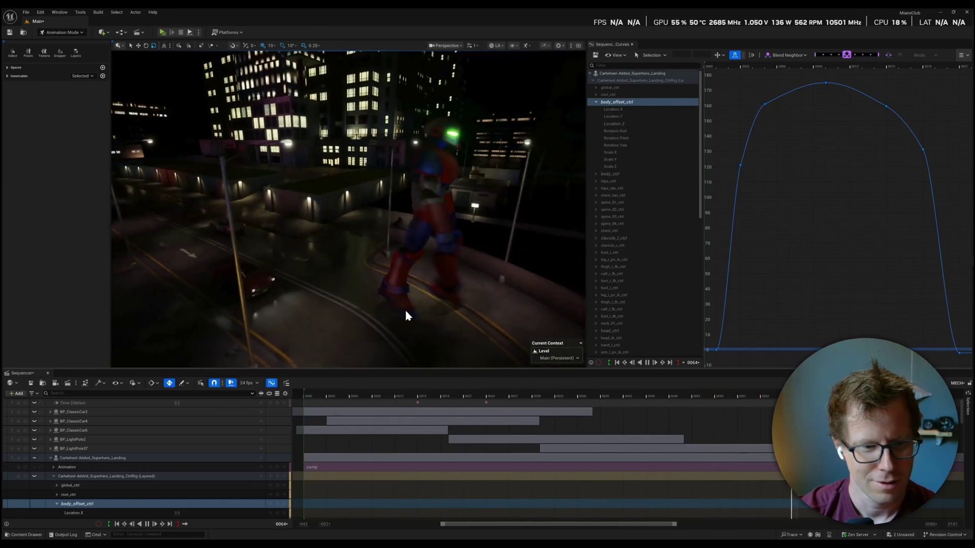
left_click(308, 395)
key("space")
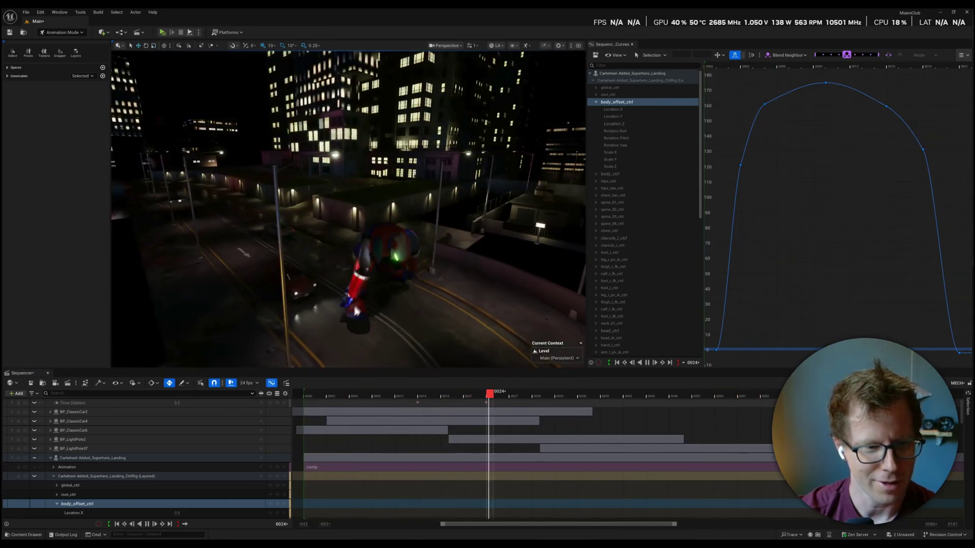
key("space")
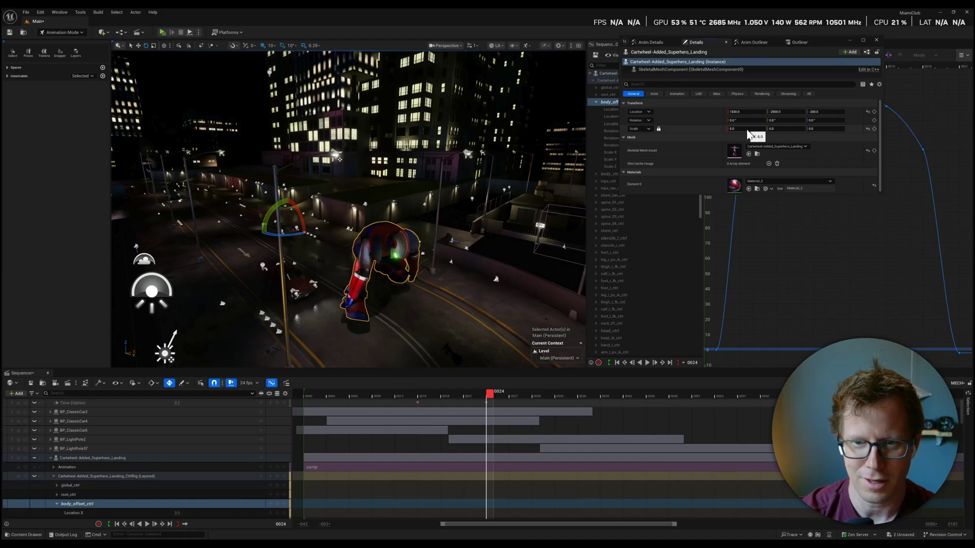
- Replay the city landing sequence from near its start and close the robot's floating Details window
left_click(319, 396)
key("space")
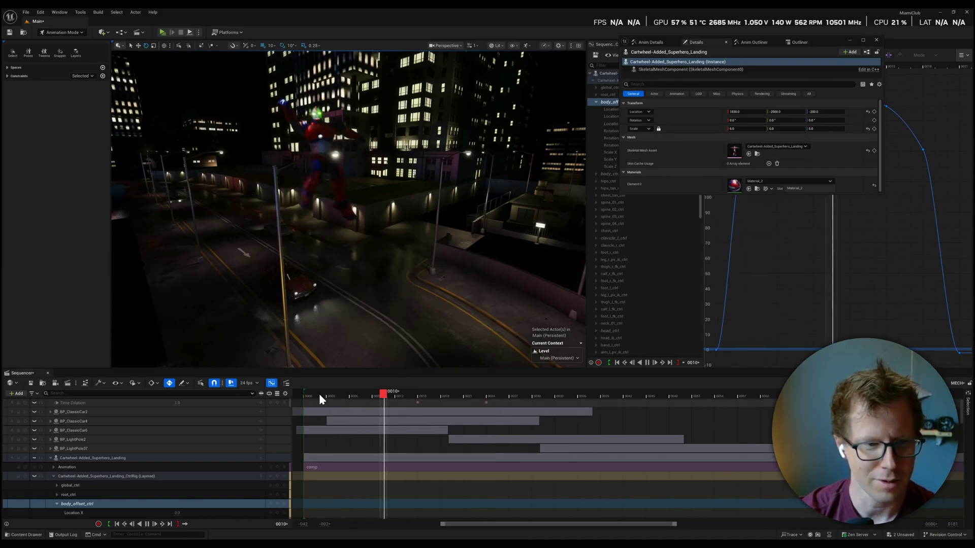
left_click(322, 394)
key("space")
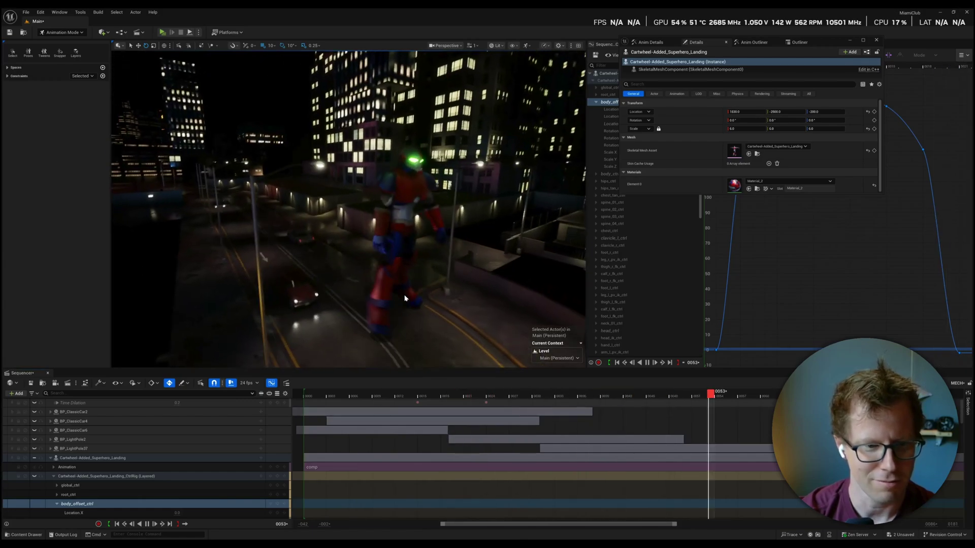
left_click(876, 40)
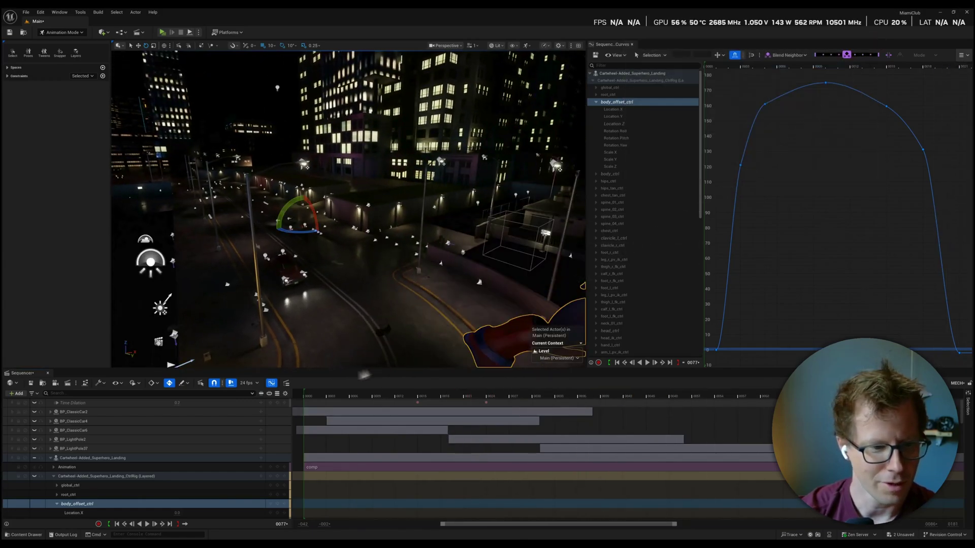
- Reactivate the robot's layered control rig track and play the sequence from frame 1
left_click(34, 477)
left_click(314, 396)
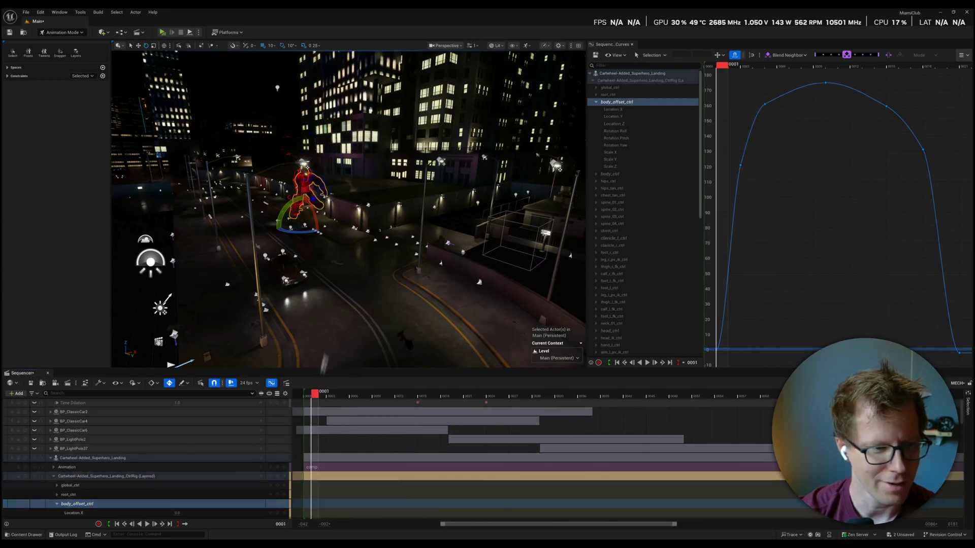
right_click_drag(360, 245, 374, 226)
scroll(360, 245, "down", 2)
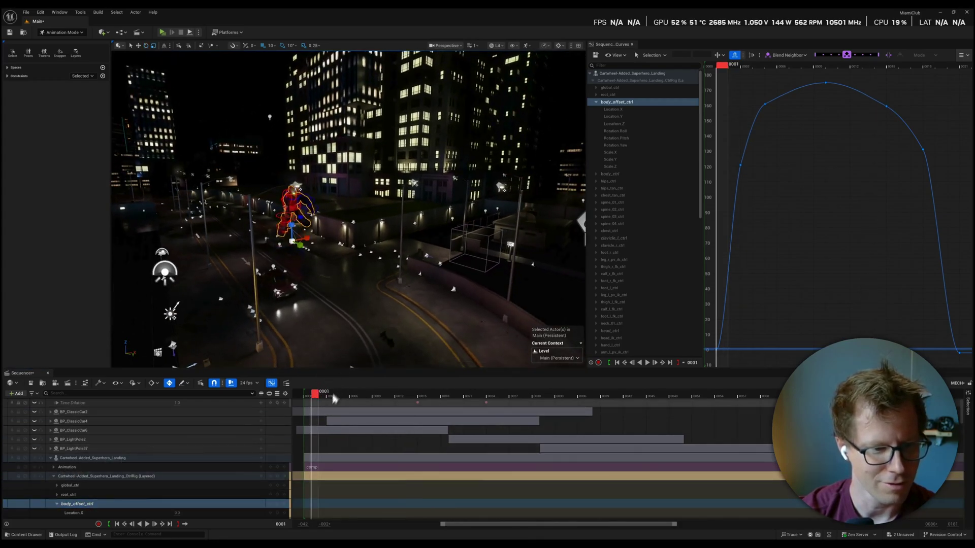
key("space")
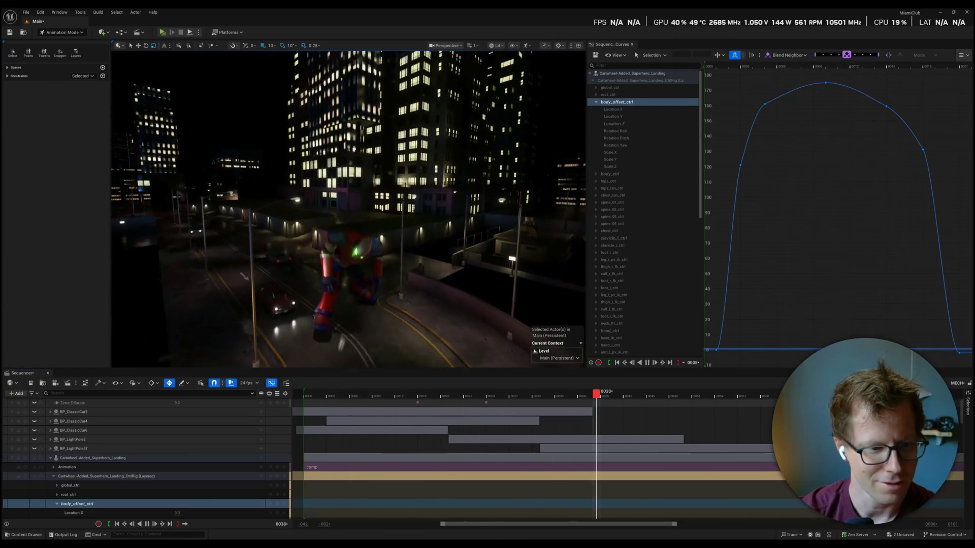
- Scrub through the robot's jump against the body_offset_ctrl height curve and play the sequence
key("space")
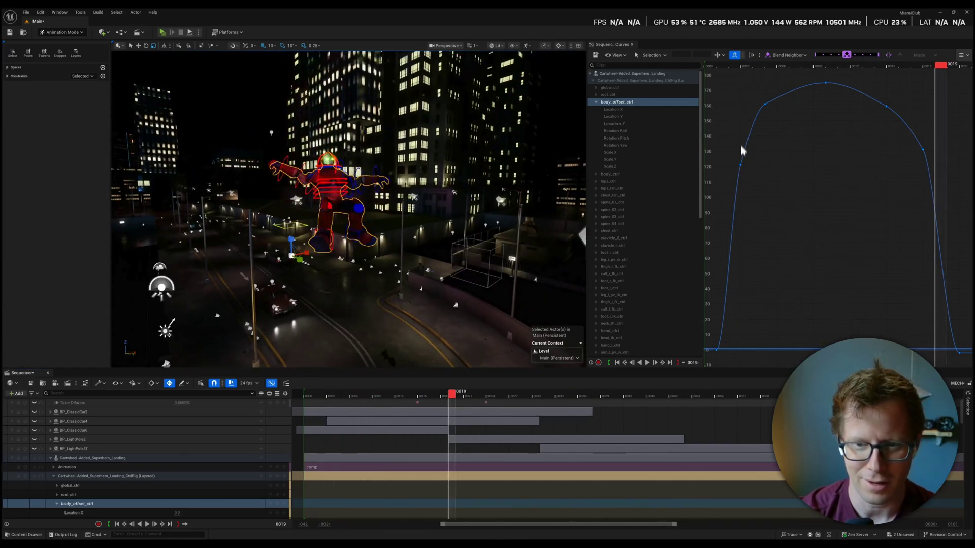
left_click(740, 67)
left_click_drag(740, 66, 757, 71)
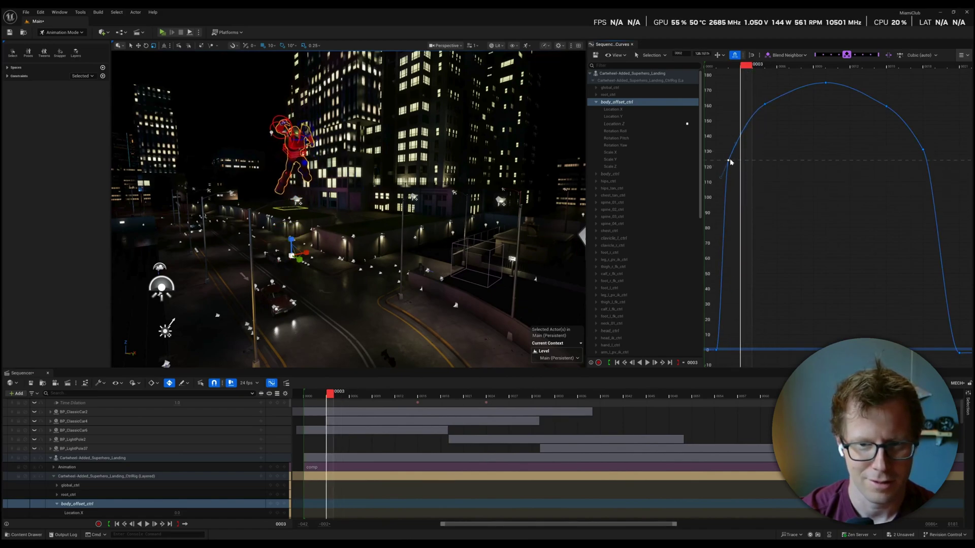
key("space")
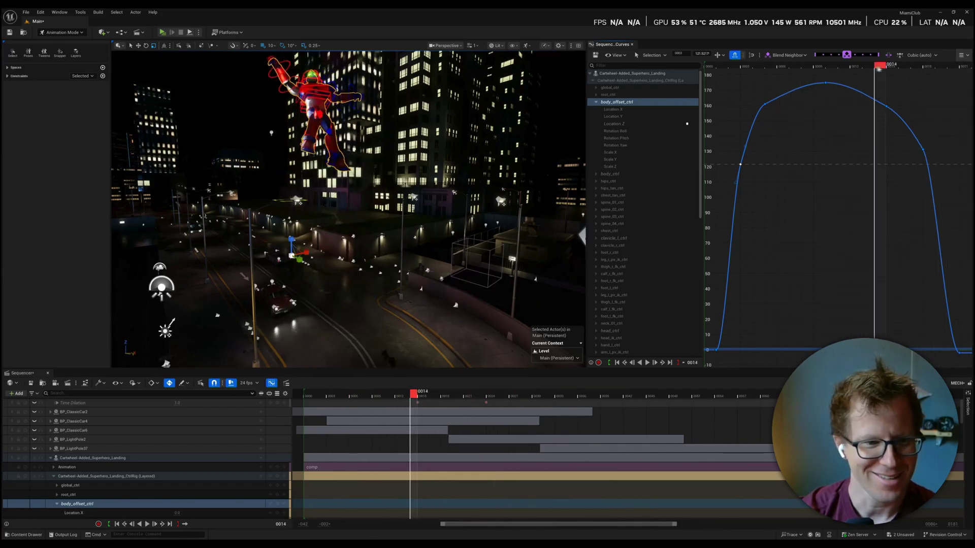
key("space")
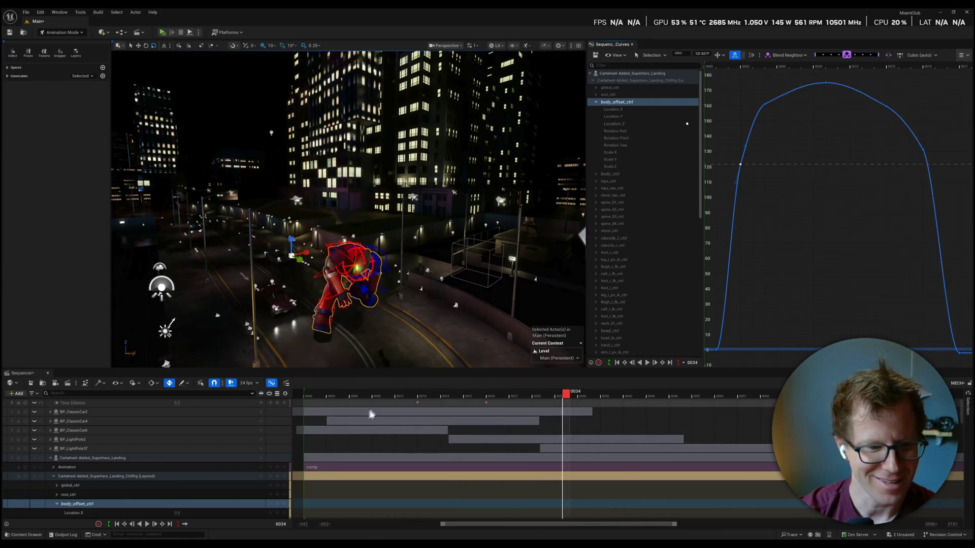
- Deactivate the layered control rig track, replay the landing several times without it, and reactivate the track
left_click(36, 477)
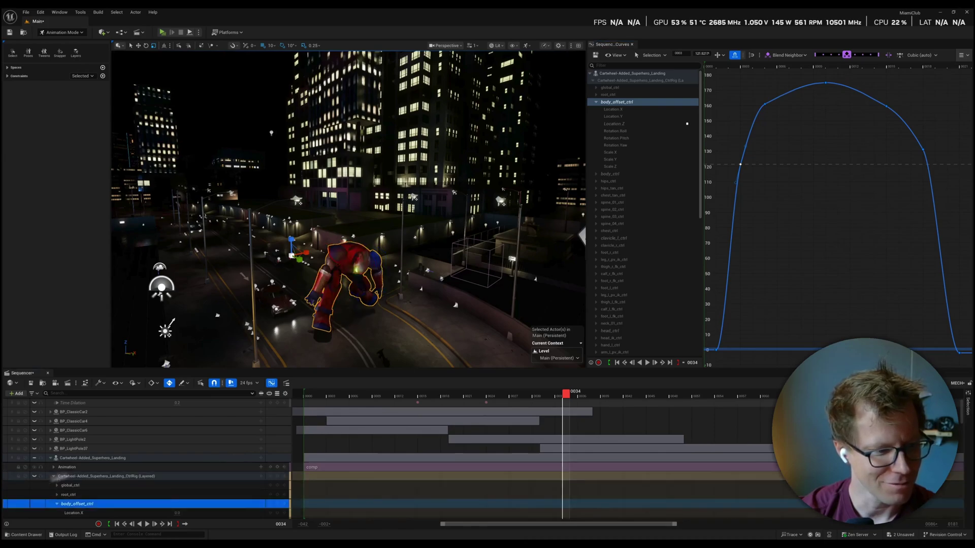
key("space")
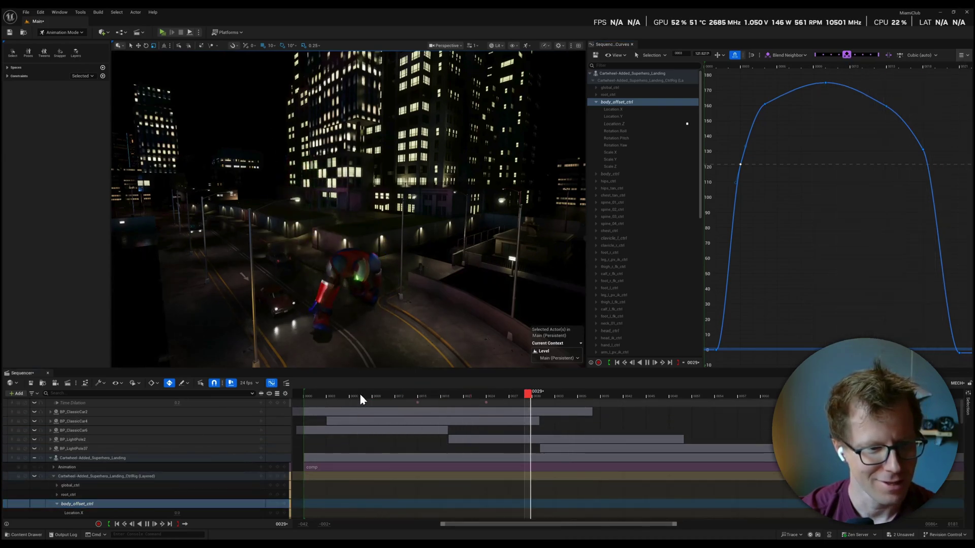
key("space")
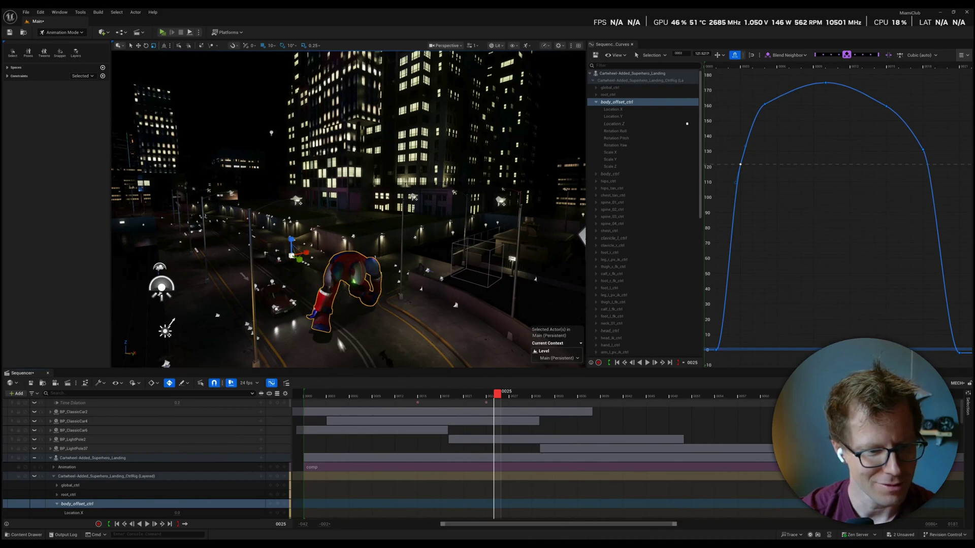
key("space")
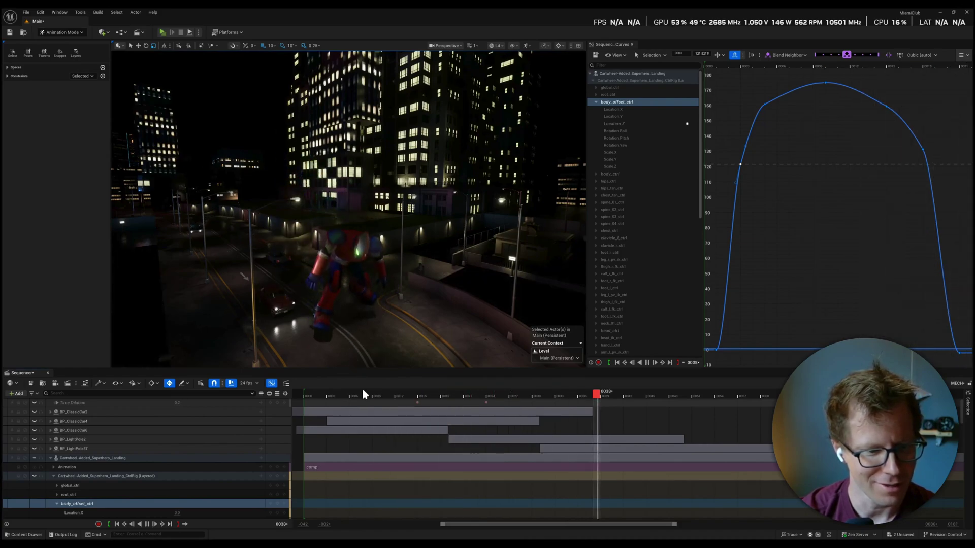
key("space")
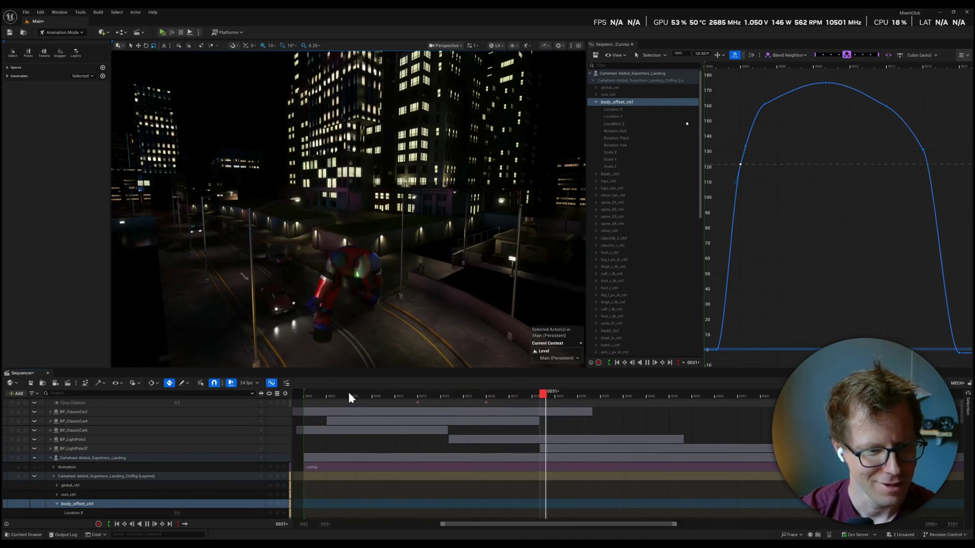
key("space")
left_click(36, 478)
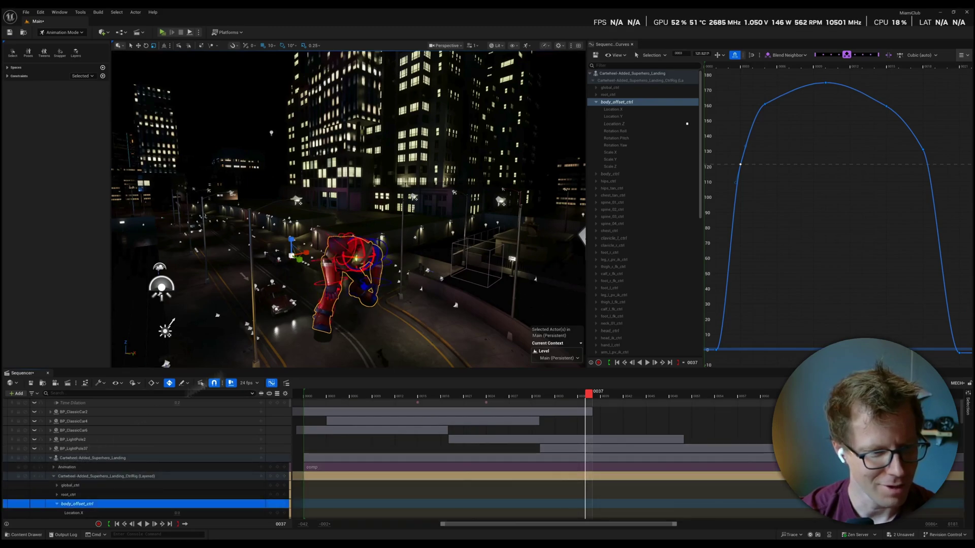
- Select the lowerarm_r_fk_ctrl control and review its animation curves and lowest keys while scrubbing and playing the landing
left_click(316, 268)
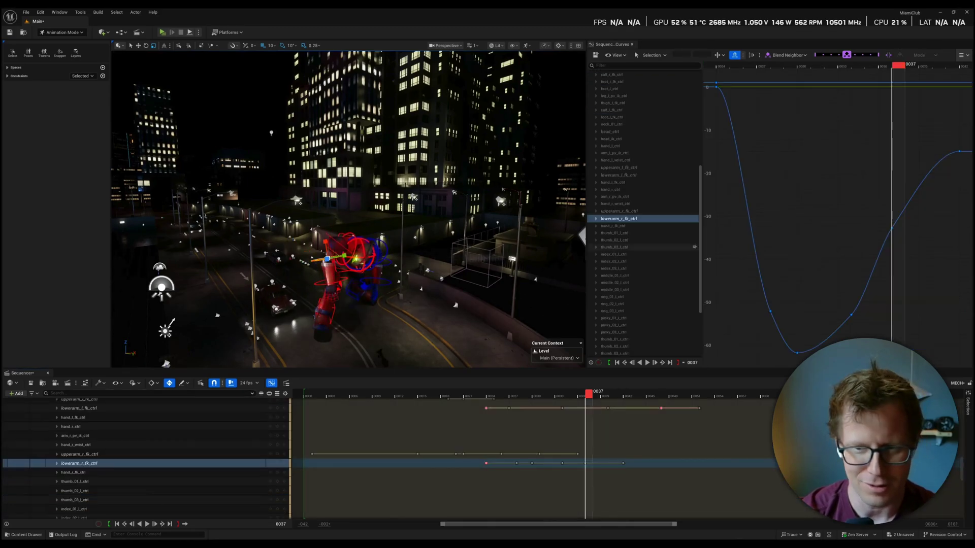
scroll(752, 222, "down", 2)
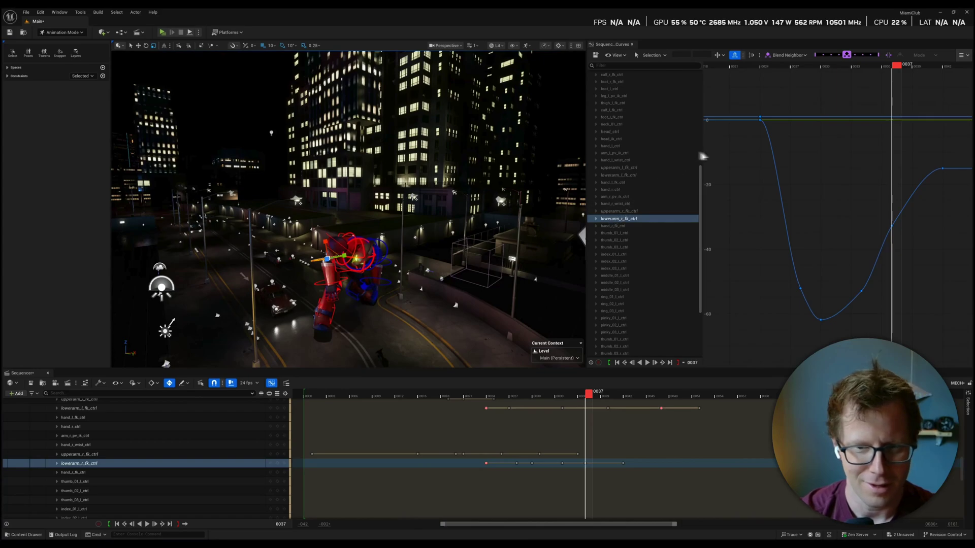
left_click(750, 68)
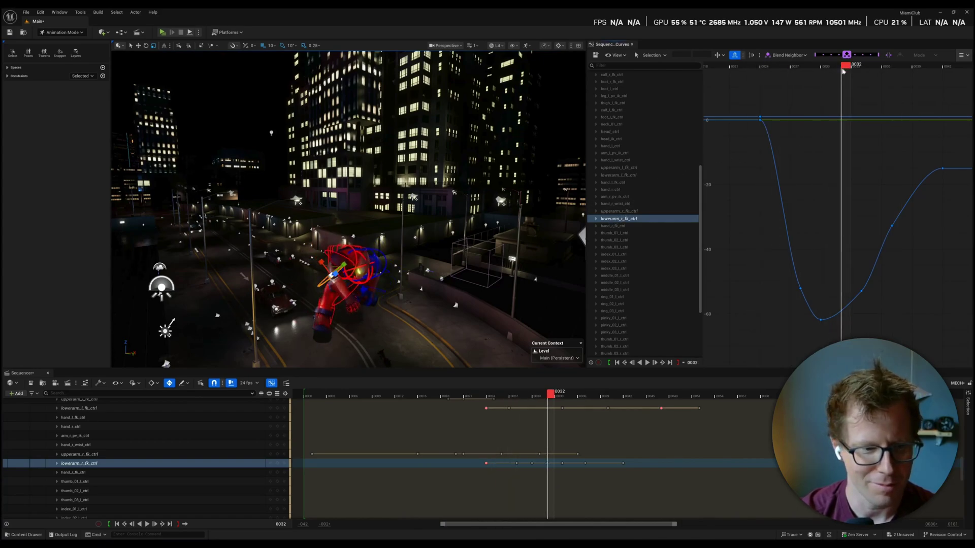
mouse_move(782, 80)
left_mouse_down()
mouse_move(744, 76)
mouse_move(785, 82)
left_mouse_up()
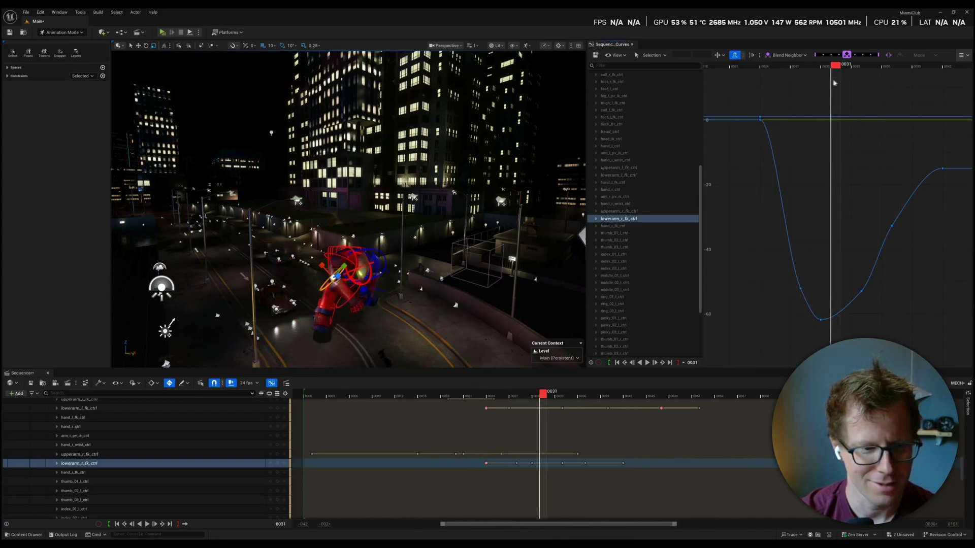
key("space")
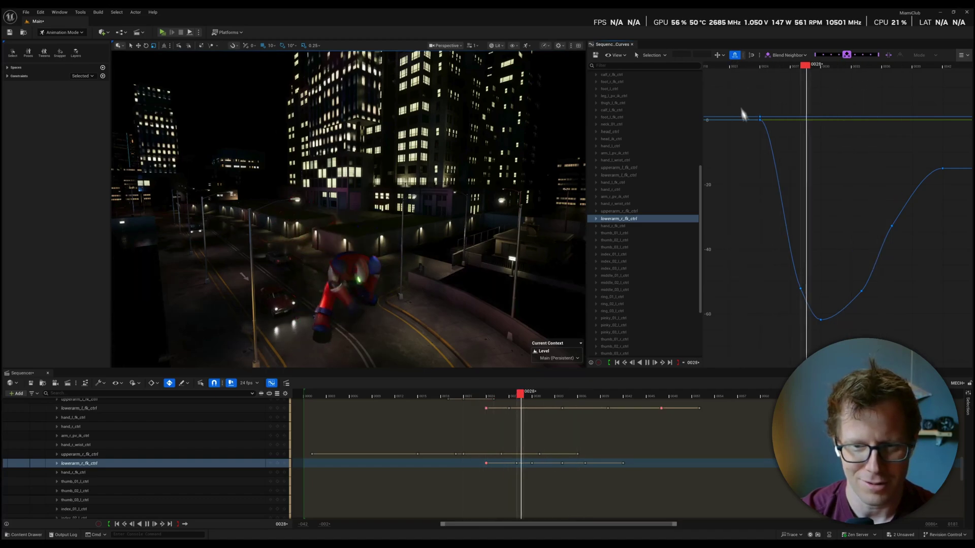
left_click_drag(761, 245, 810, 288)
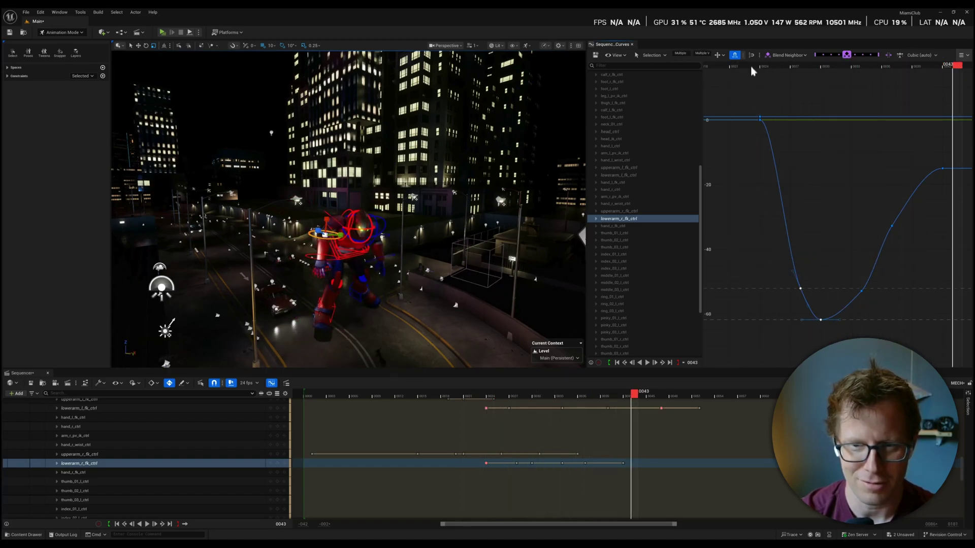
key("space")
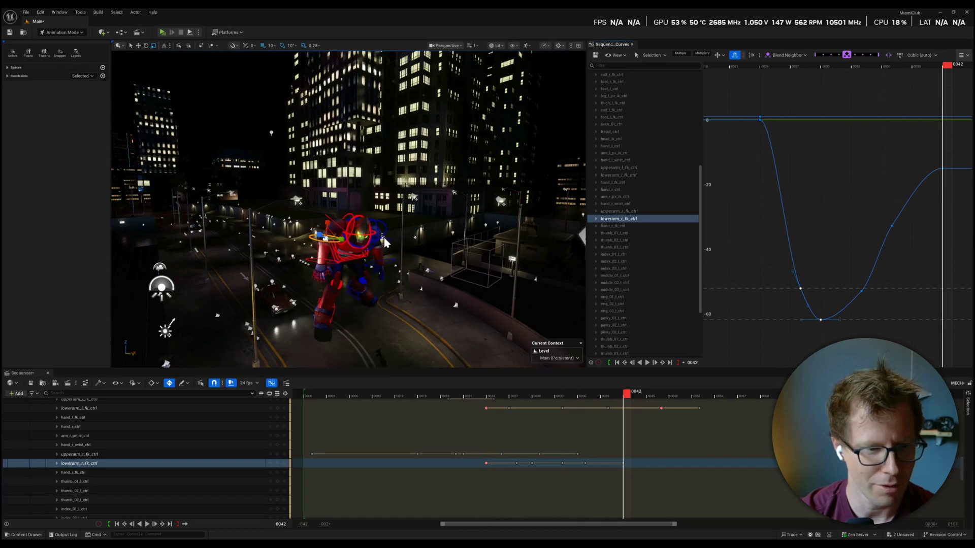
- Select the lowerarm_l_fk_ctrl control and scrub its motion from a front street view, ending at frame 21
left_click(382, 241)
left_click_drag(762, 66, 676, 66)
right_click_drag(441, 246, 389, 247)
left_click_drag(737, 66, 676, 66)
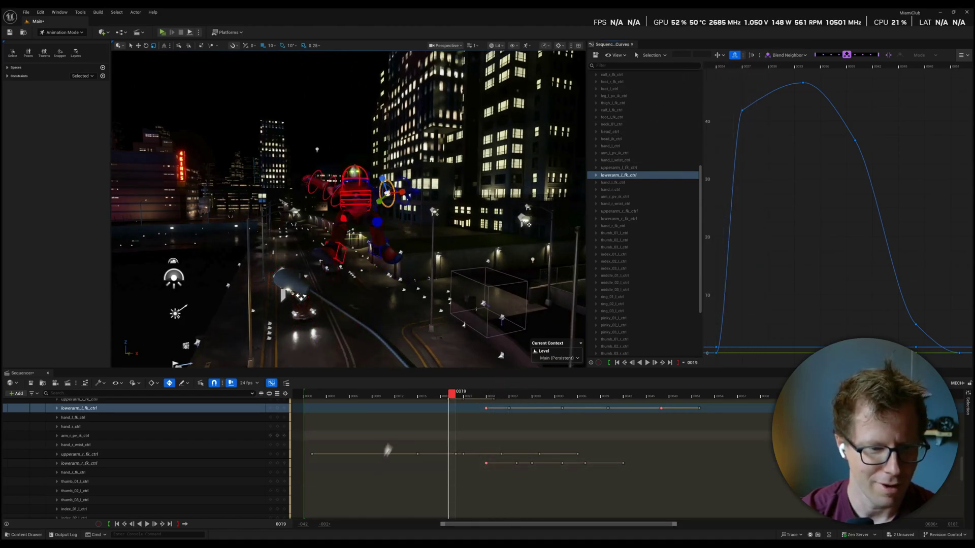
left_click_drag(406, 398, 463, 395)
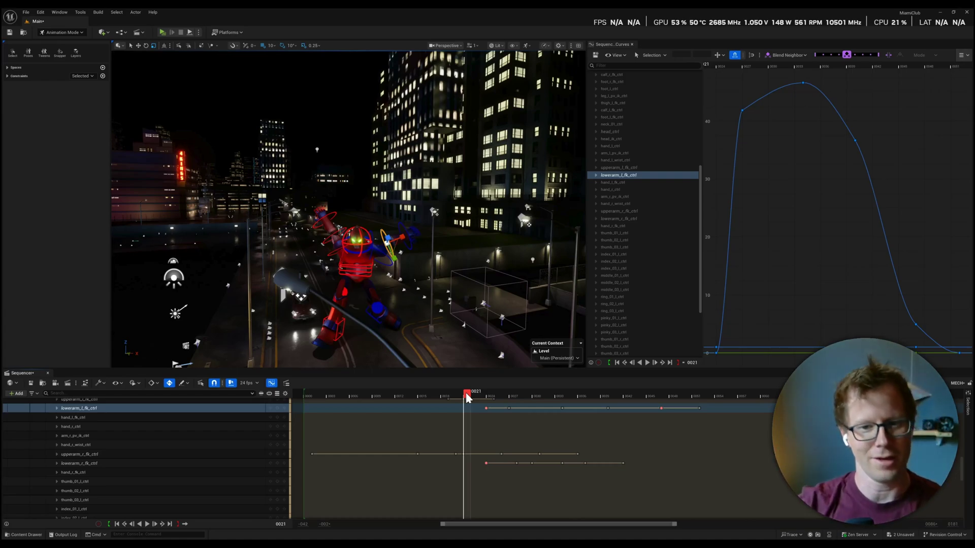
- Toggle the layered control rig track off and on around the touchdown frames to compare the poses, ending at frame 20
scroll(148, 426, "up", 3)
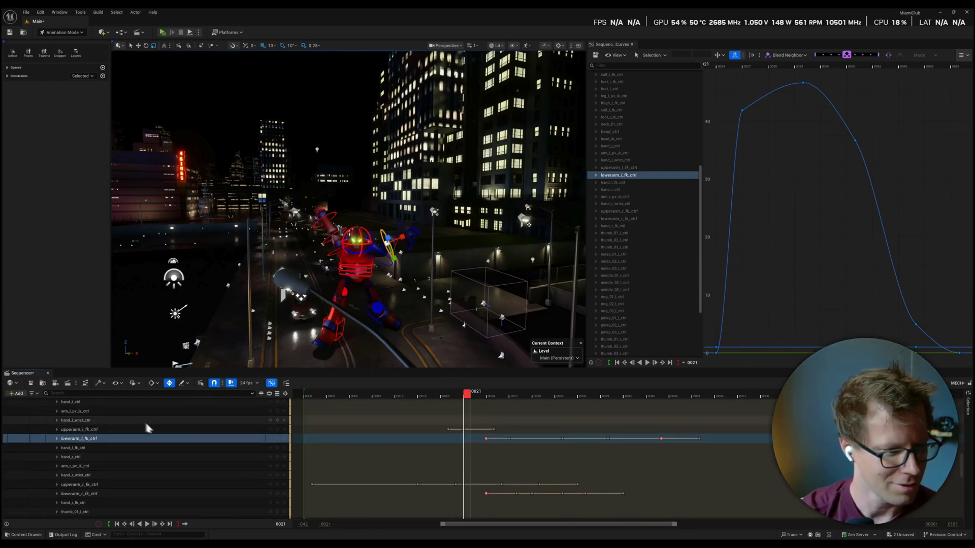
scroll(56, 454, "up", 6)
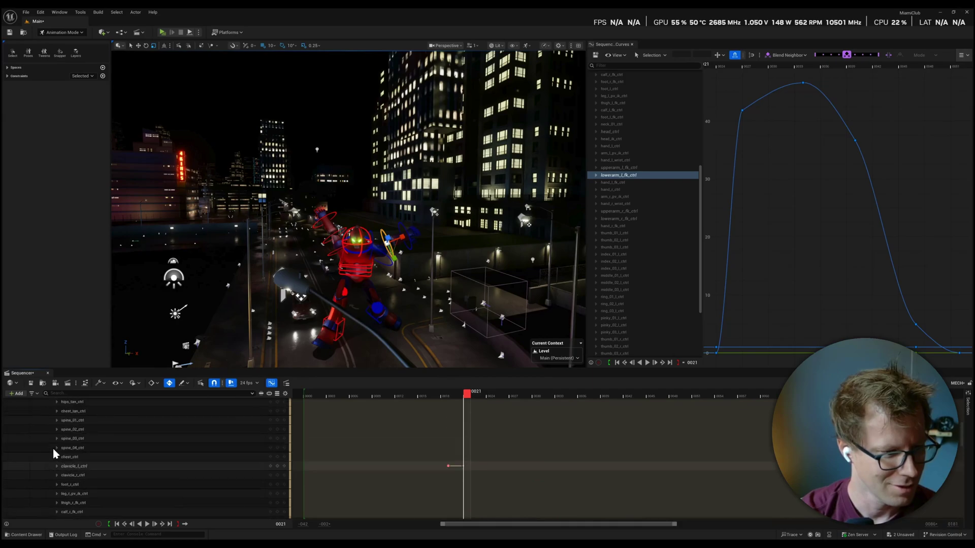
scroll(53, 447, "up", 5)
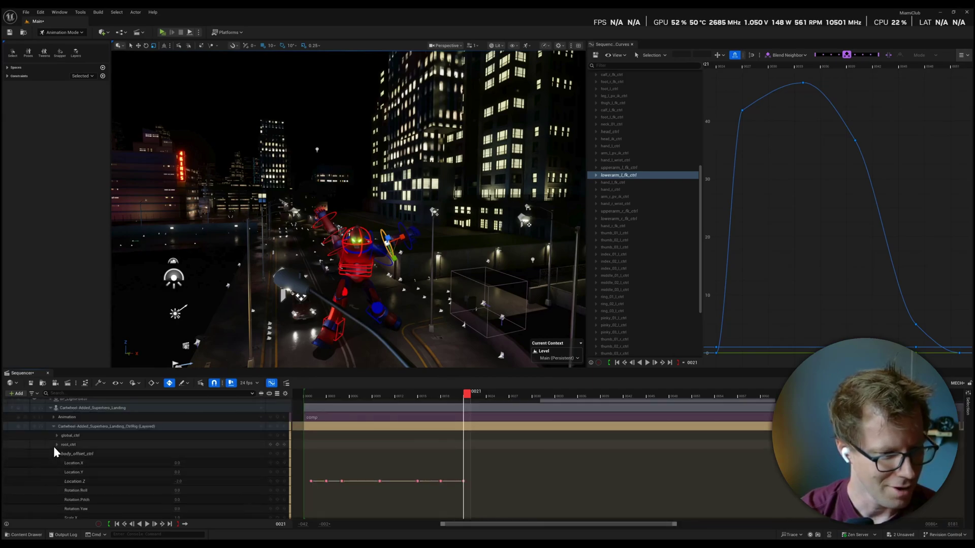
left_click(32, 425)
left_click(440, 395)
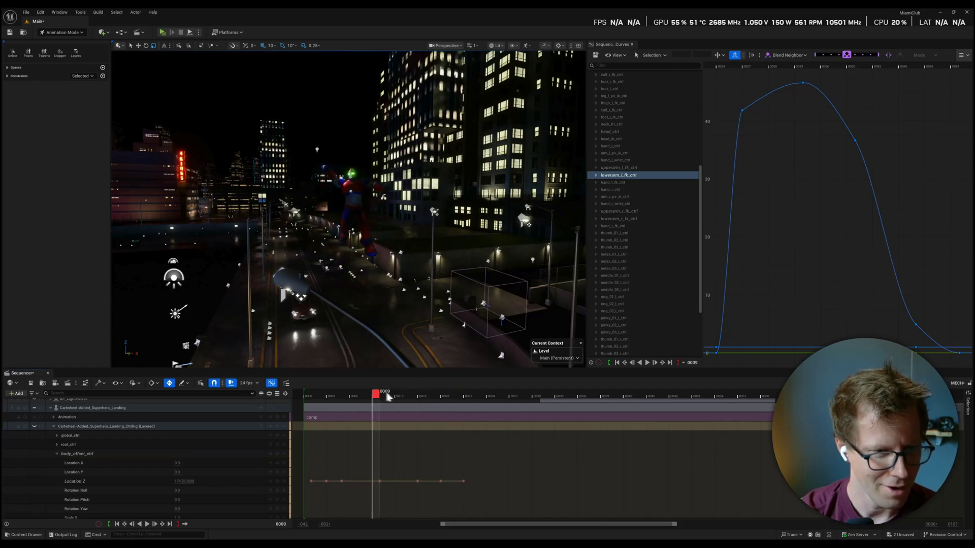
mouse_move(434, 398)
left_mouse_down()
mouse_move(523, 395)
mouse_move(375, 395)
mouse_move(474, 395)
left_mouse_up()
left_click(35, 429)
left_click(34, 430)
key("Left")
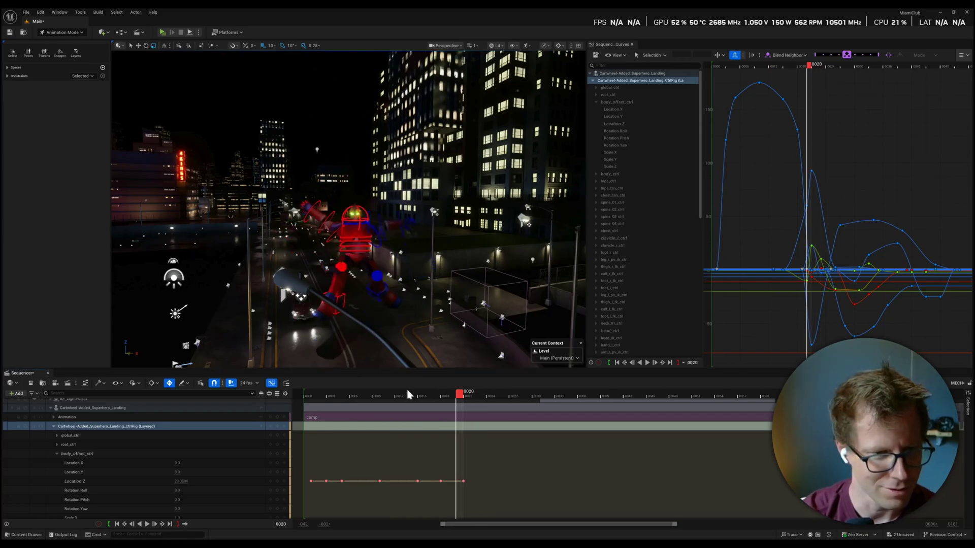
- Select the upperarm_r_fk_ctrl control, advance frame by frame through the touchdown from frame 21, and play the sequence
left_click(330, 261)
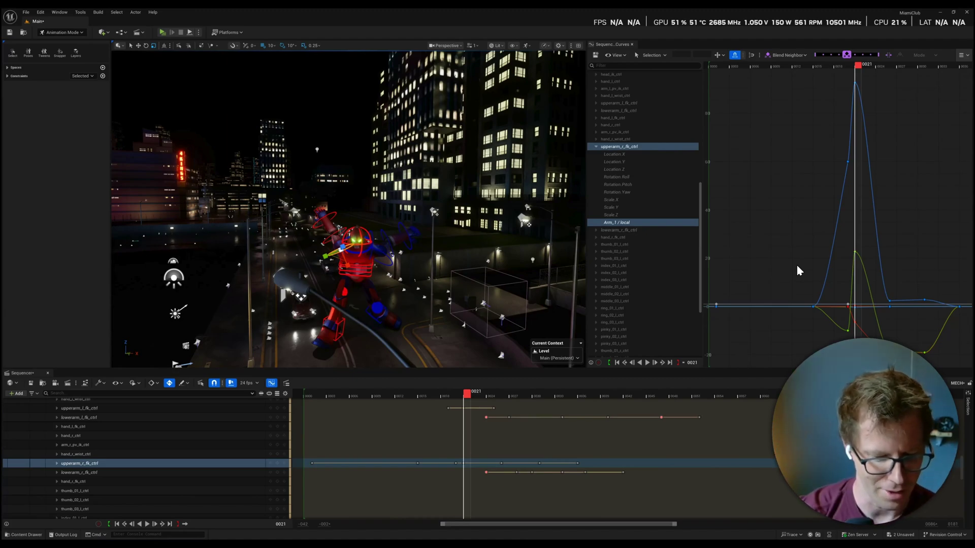
key("Right")
key("Right")
key("Right")
key("Right")
key("Right")
key("Right")
key("Right")
key("Right")
key("Right")
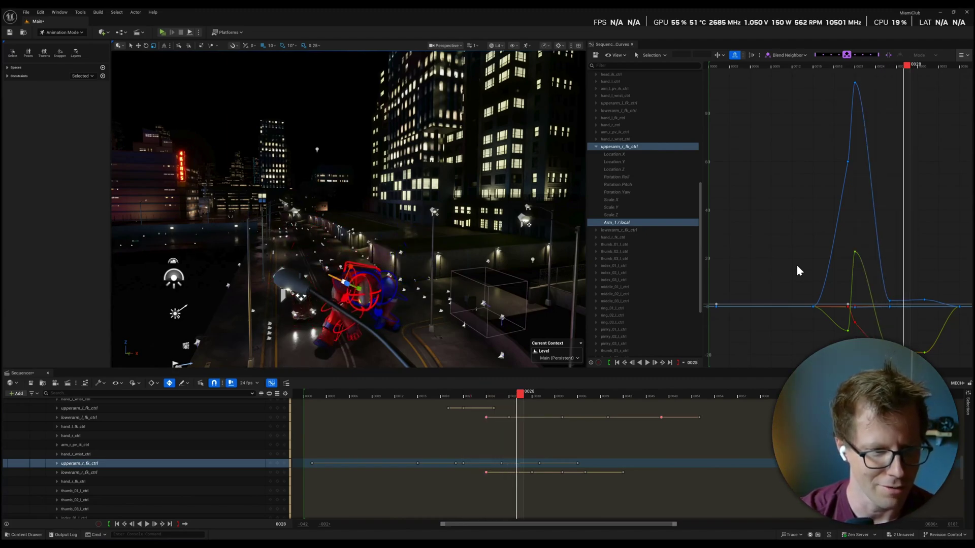
key("Right")
key("Right")
left_click_drag(487, 396, 507, 396)
key("space")
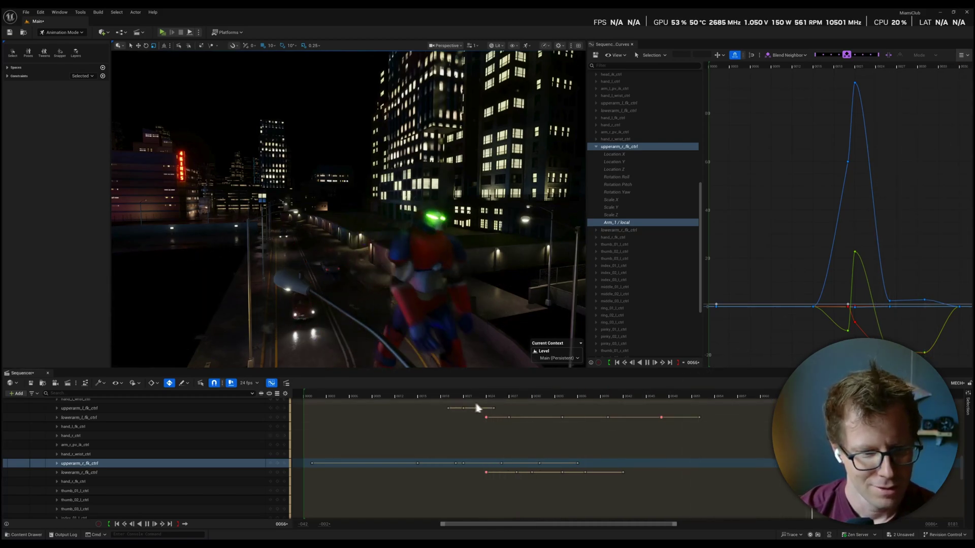
- Inspect the robot up close at frame 20 and collapse the Cartwheel-Added_Superhero_Landing track in the sequence
left_click(459, 396)
left_click_drag(427, 311, 436, 288, "alt")
scroll(445, 290, "up", 5)
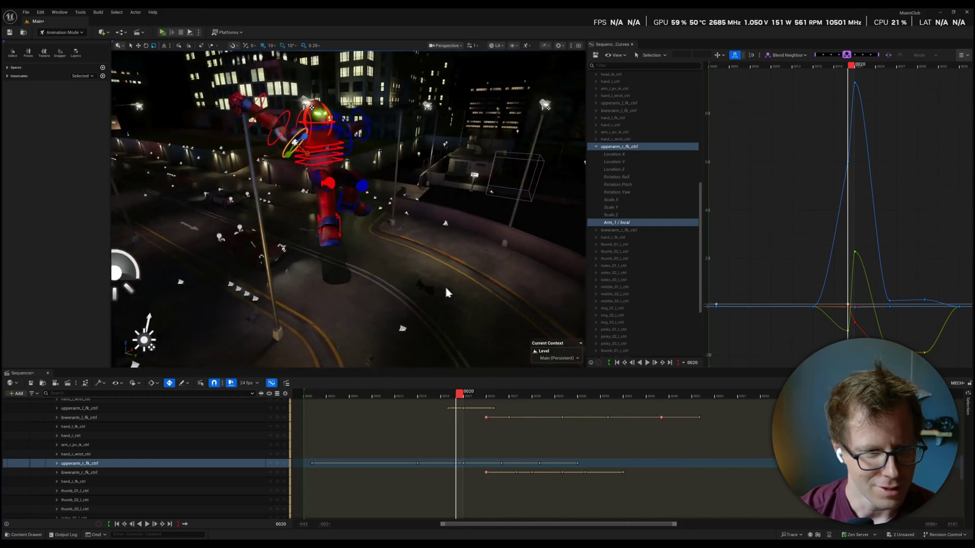
scroll(444, 294, "down", 3)
scroll(152, 455, "up", 5)
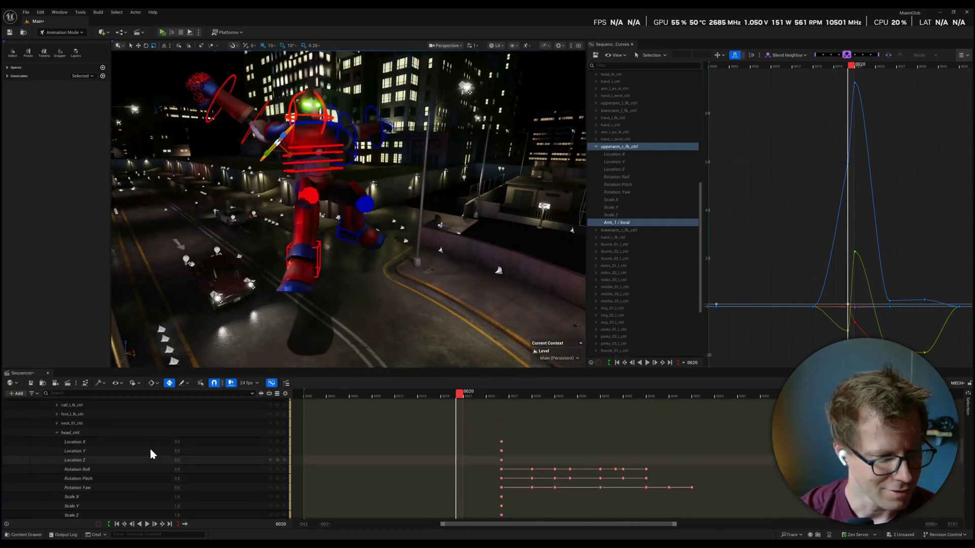
scroll(128, 445, "up", 10)
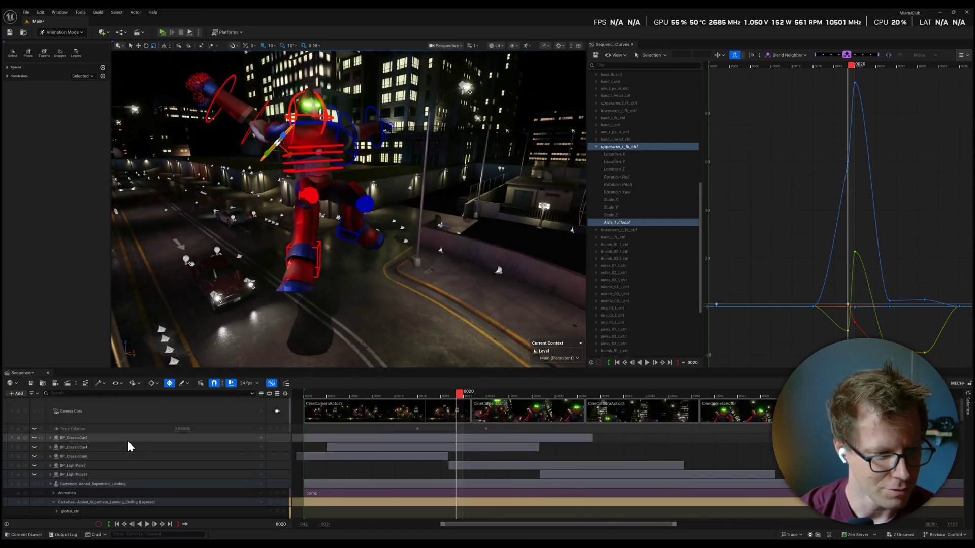
left_click(50, 483)
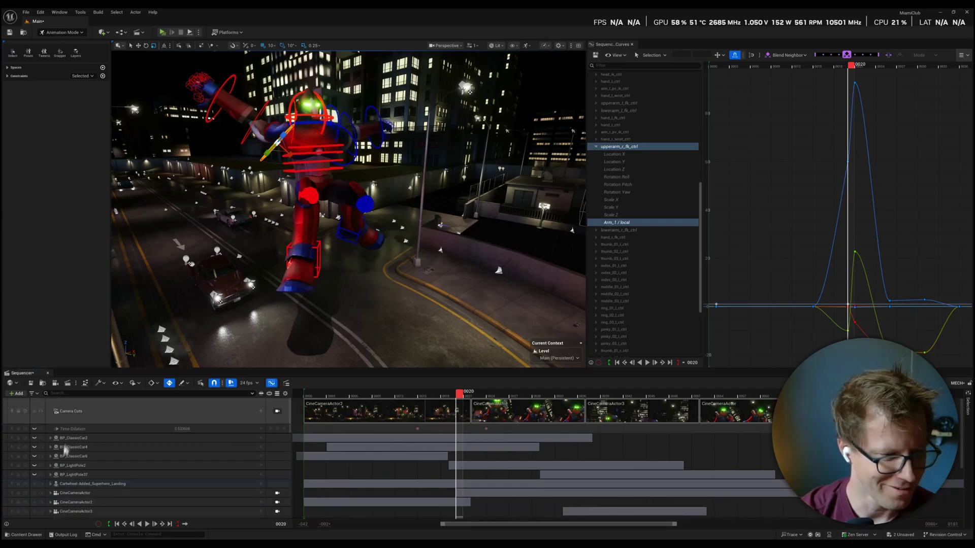
- Frame the Time Dilation track's curve, scrub back to the start of the landing, and play the slow-motion section
left_click(145, 430)
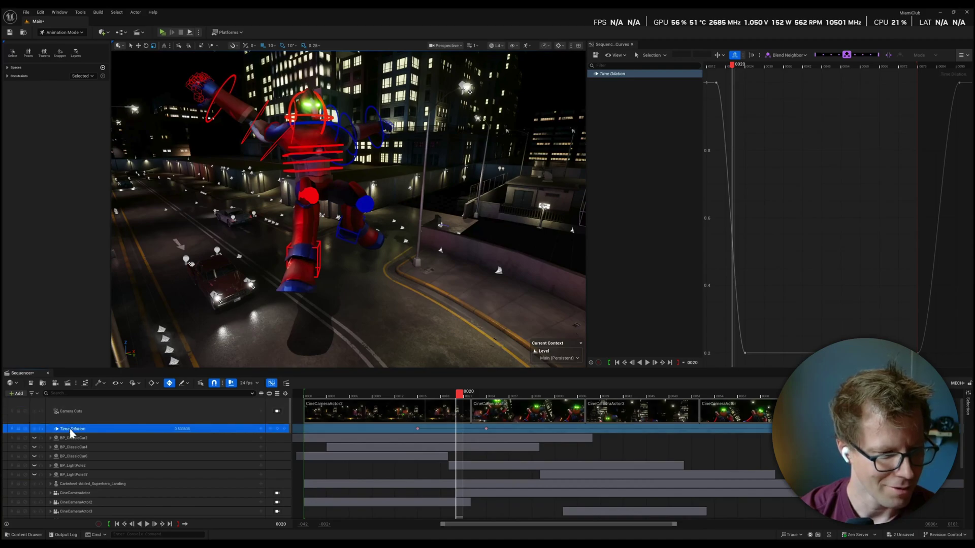
key("f")
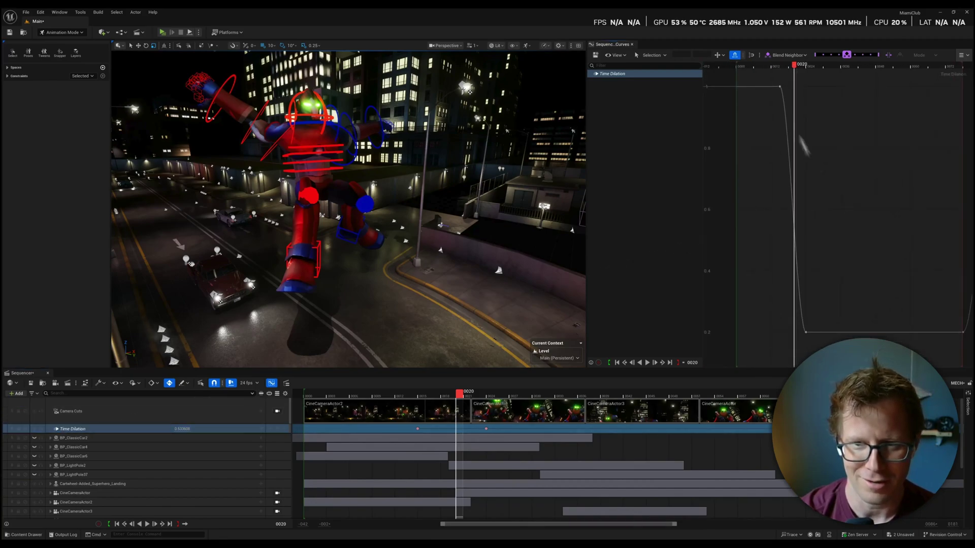
mouse_move(769, 64)
left_mouse_down()
mouse_move(820, 66)
mouse_move(768, 68)
left_mouse_up()
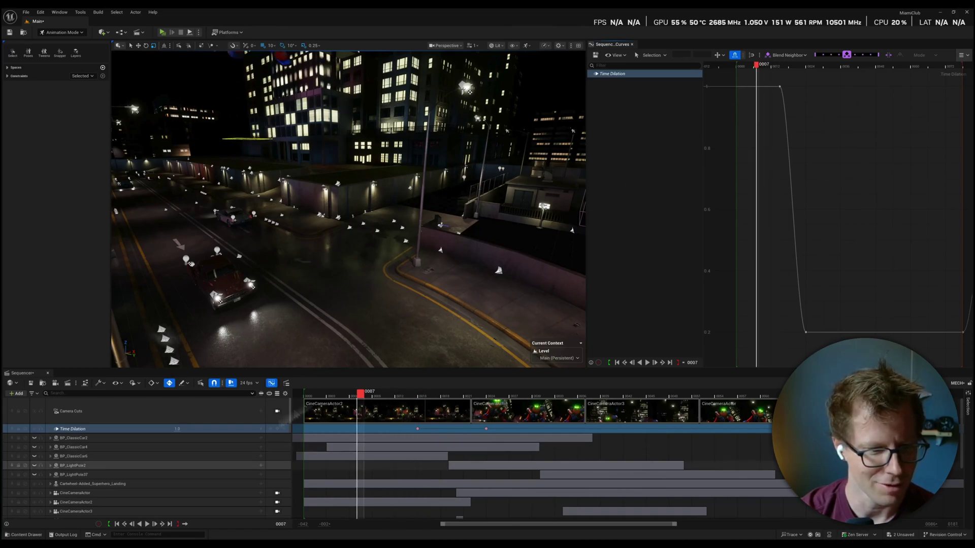
left_click(341, 394)
key("space")
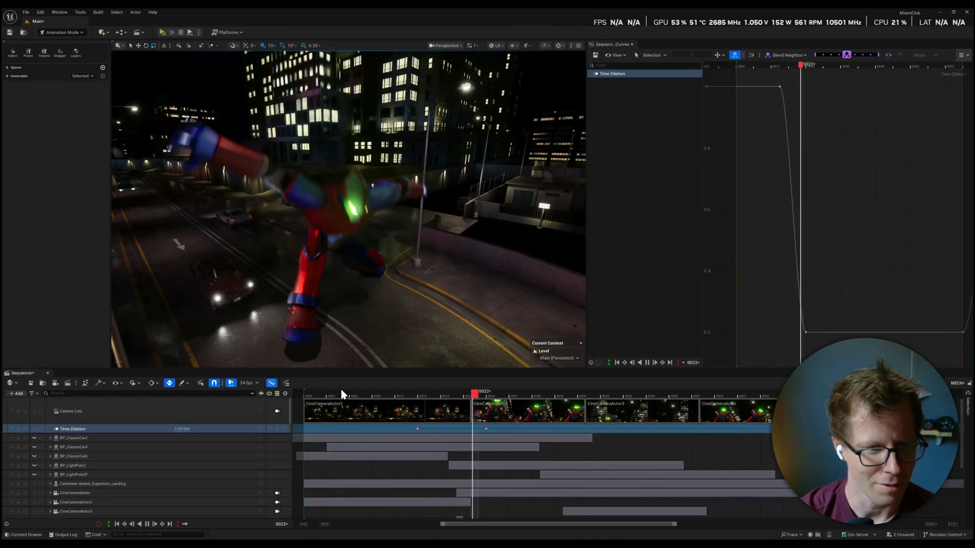
- Replay the landing from around frame 15 and select the Time Dilation curve key at the start of the 0.2 slow-motion stretch
left_click(415, 393)
key("space")
key("space")
left_click_drag(832, 349, 812, 335)
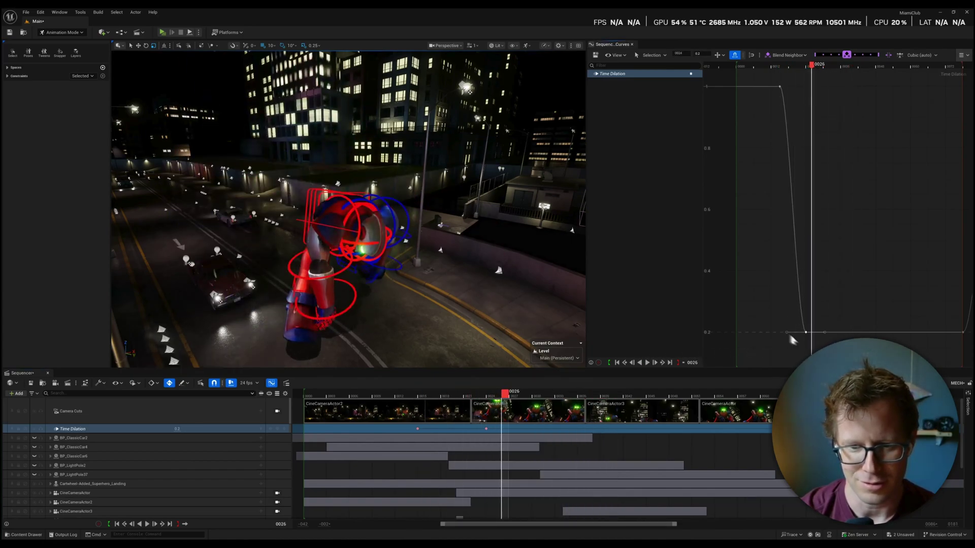
- Replay the slow-motion landing repeatedly from around frame 15, viewing the robot up close and from the front, and return to frame 15
left_click(425, 394)
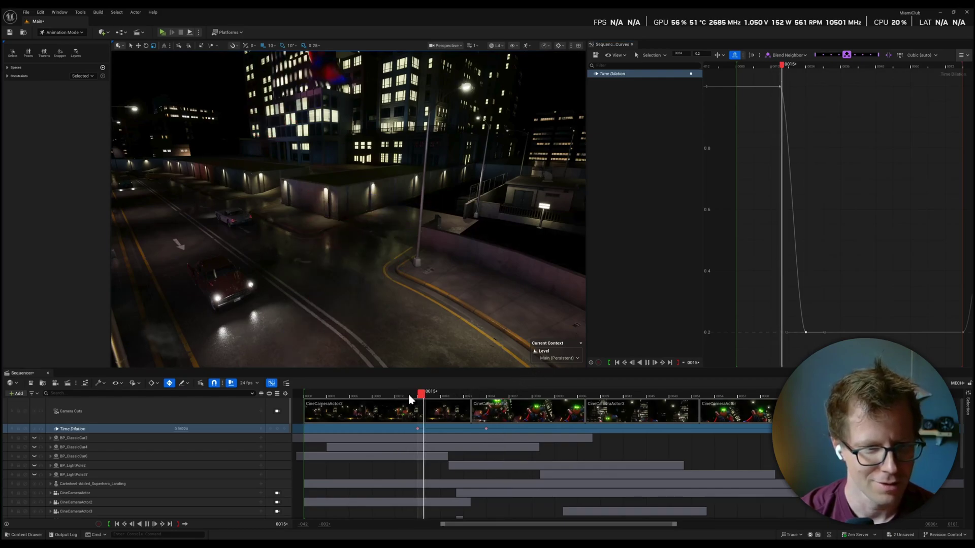
key("space")
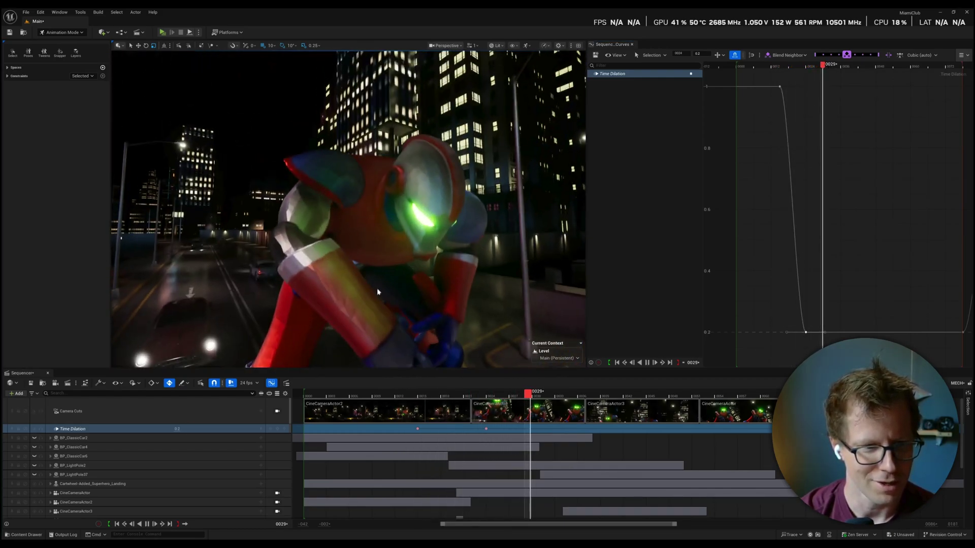
left_click(407, 397)
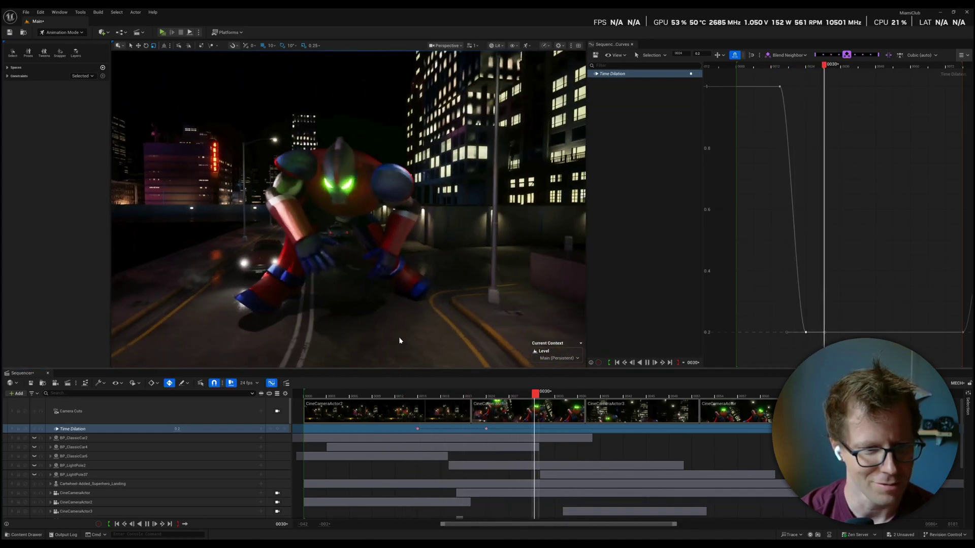
left_click(408, 393)
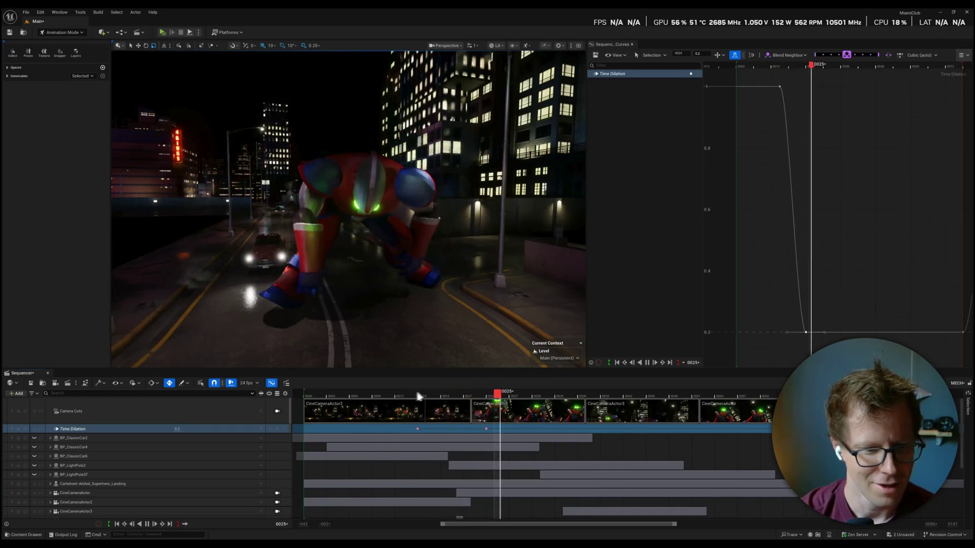
left_click(418, 392)
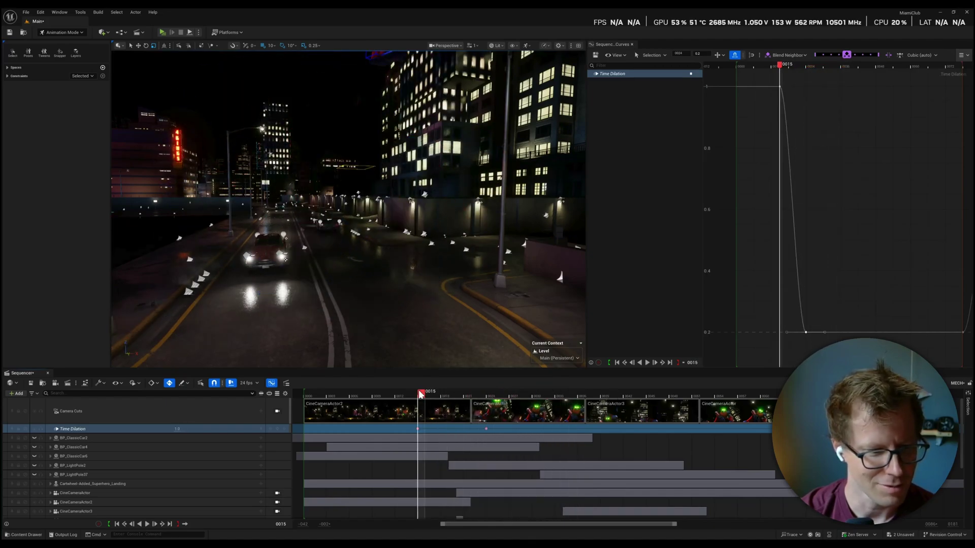
- Lock the viewport to the camera cuts and play the sequence from frame 0 to review the landing shot
left_click(277, 412)
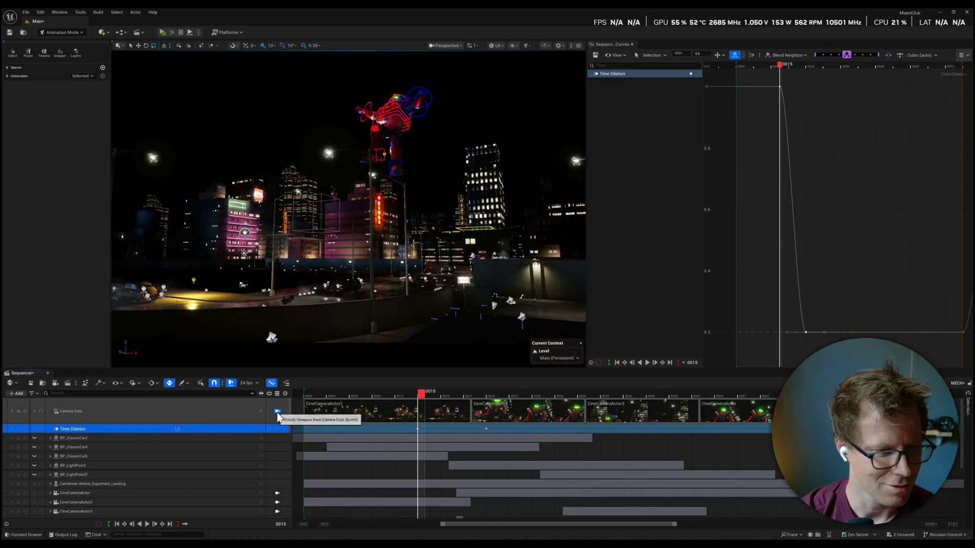
left_click(307, 394)
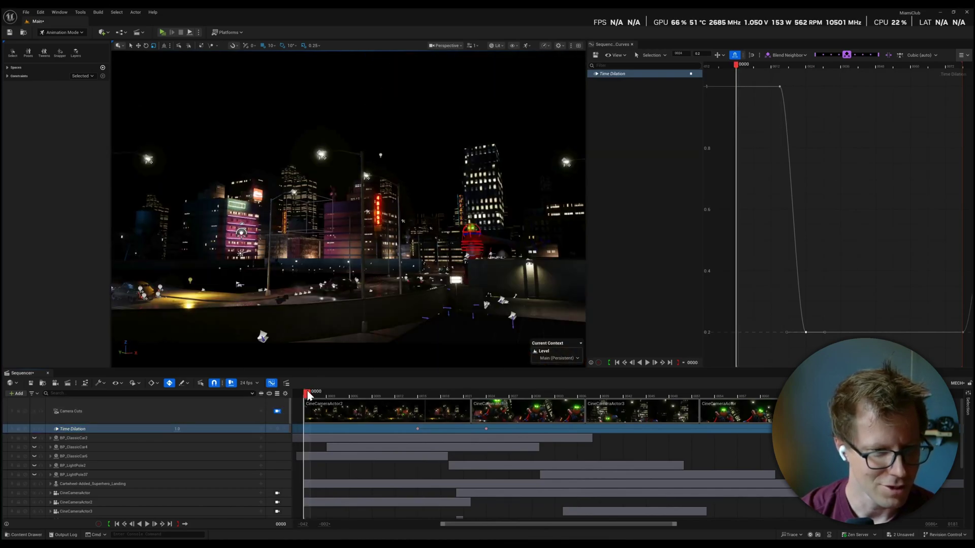
key("space")
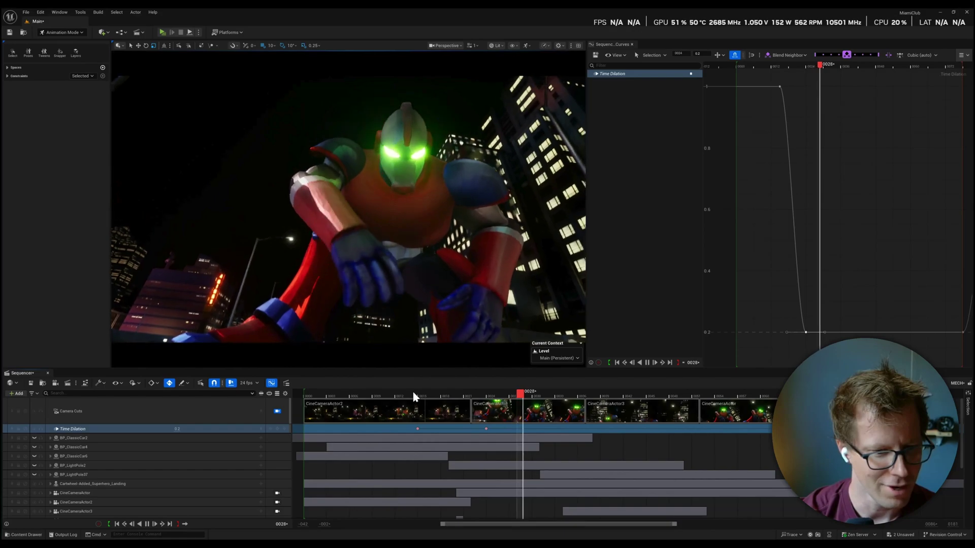
left_click(414, 394)
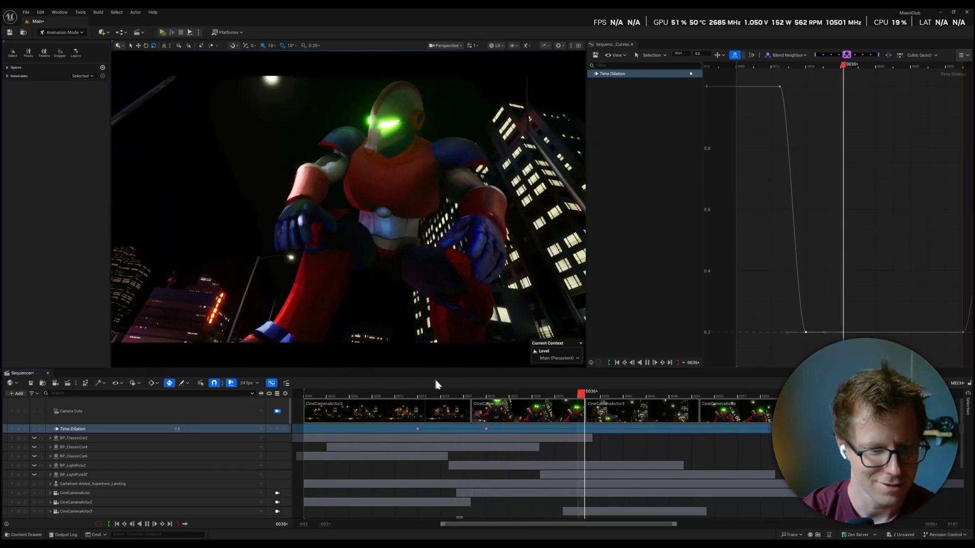
left_click(450, 394)
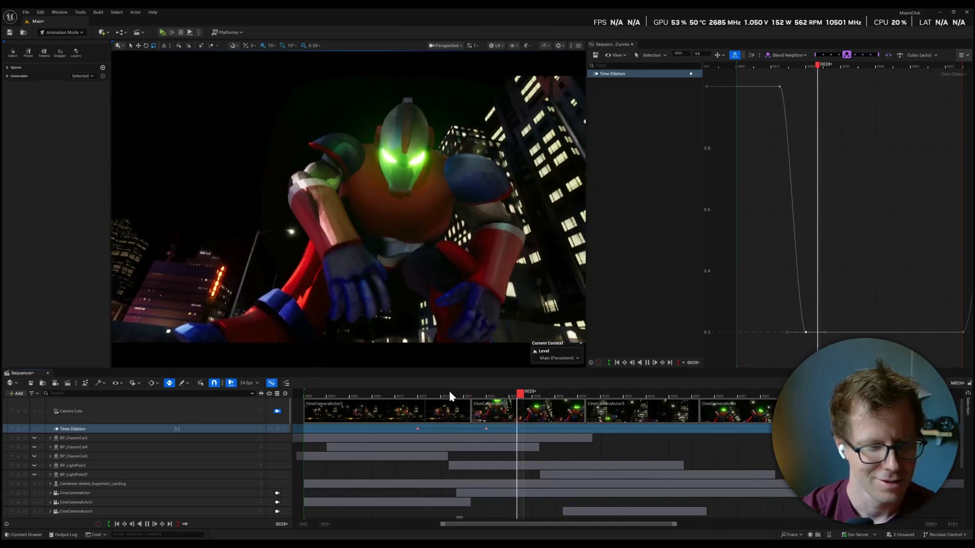
key("space")
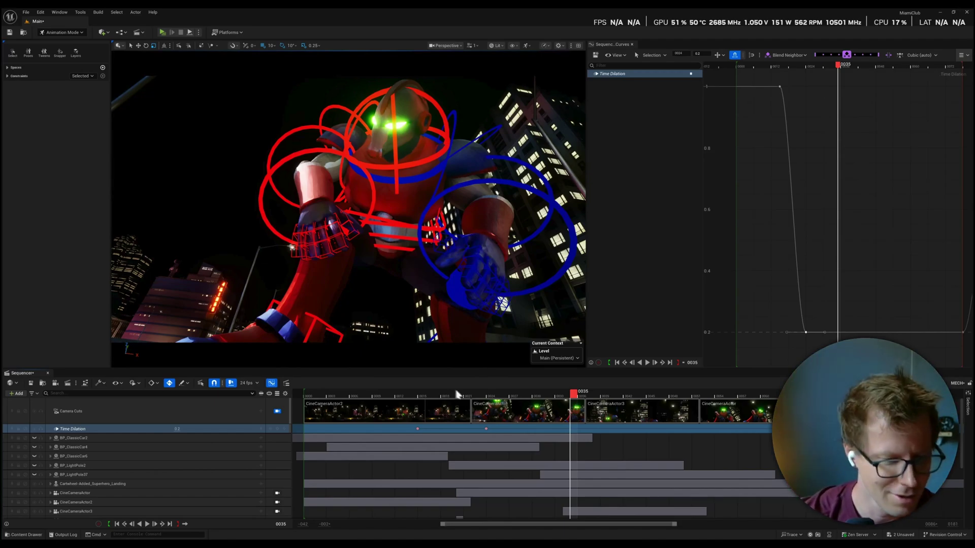
- Move the CineCameraActor camera cut to span frames 26 to 41, and expand the CineCameraActor tracks
left_click(504, 416)
left_click_drag(483, 410, 512, 410)
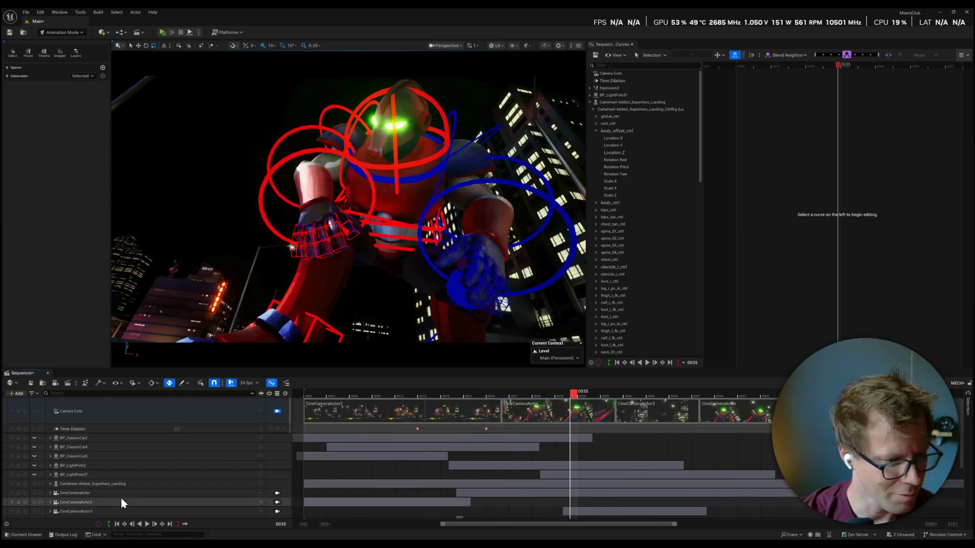
scroll(120, 498, "down", 2)
left_click(50, 453)
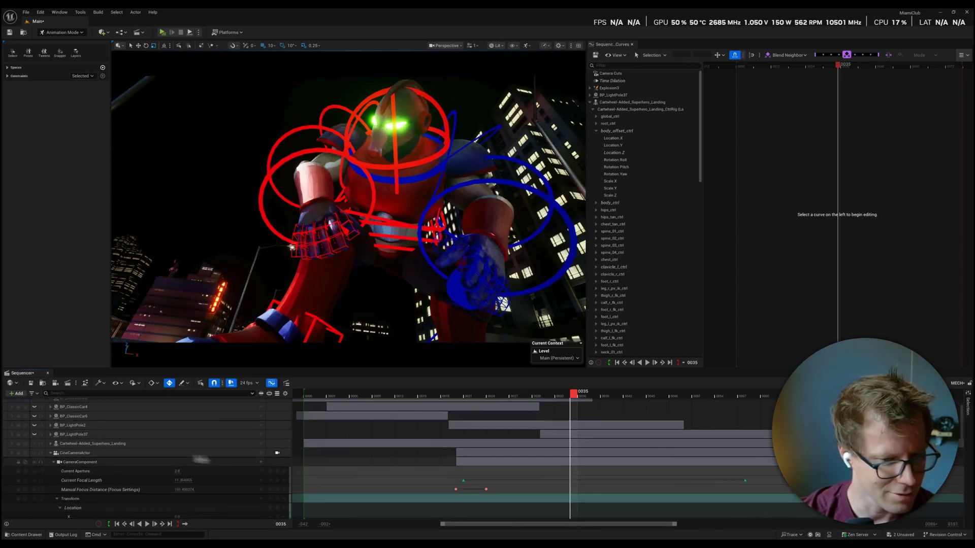
scroll(211, 463, "up", 2)
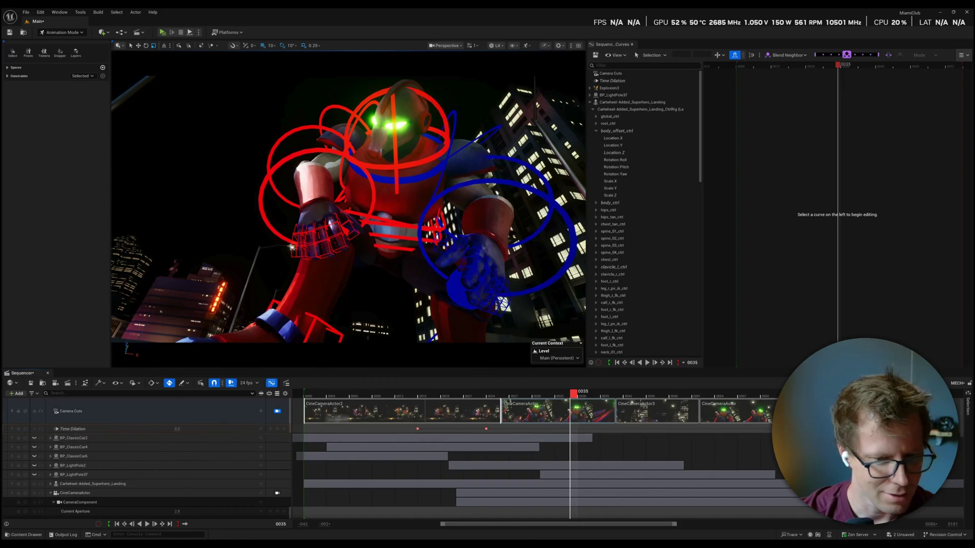
right_click(528, 415)
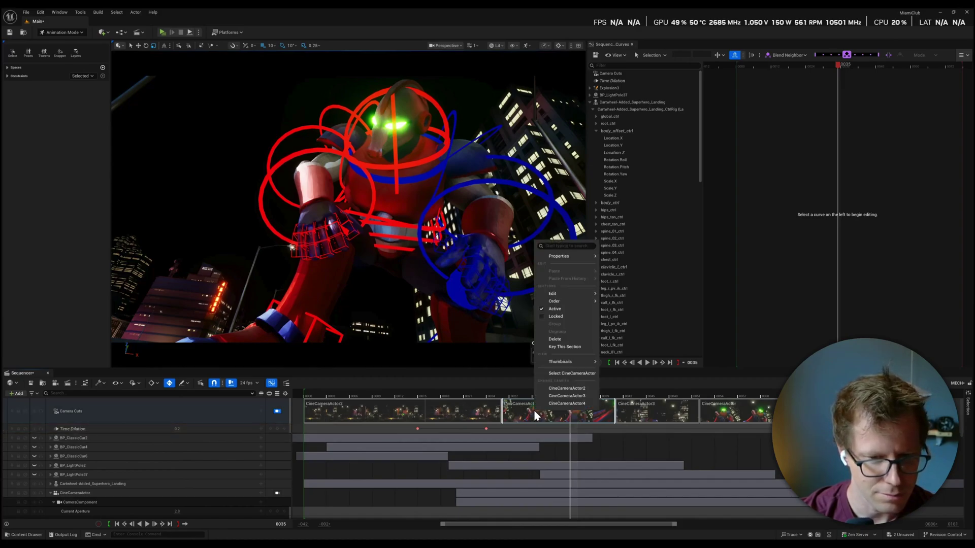
scroll(145, 489, "down", 3)
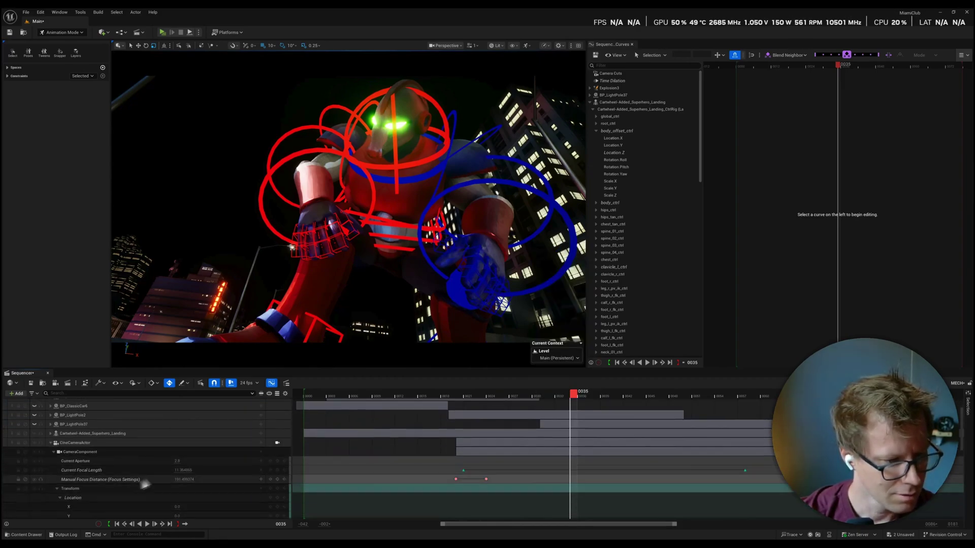
left_click(277, 443)
scroll(198, 470, "up", 3)
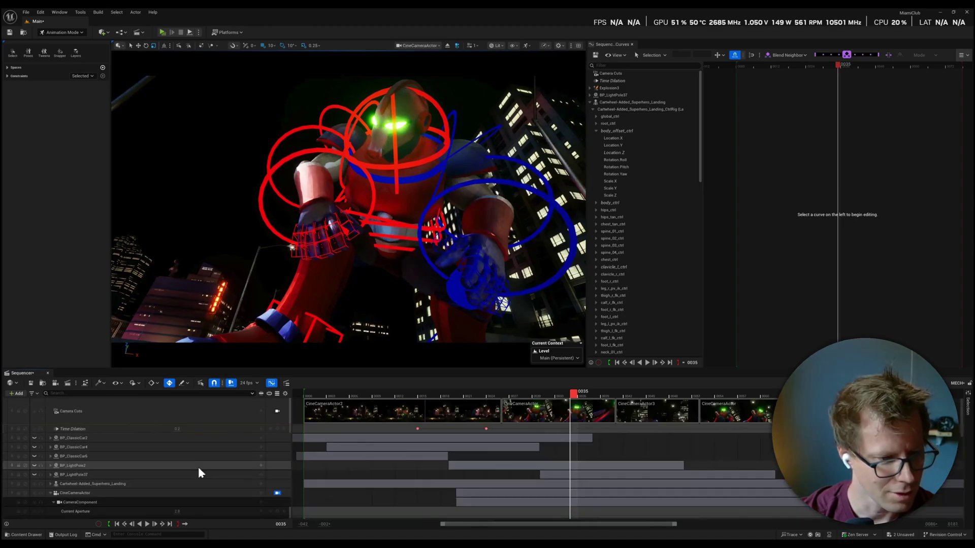
scroll(198, 470, "down", 3)
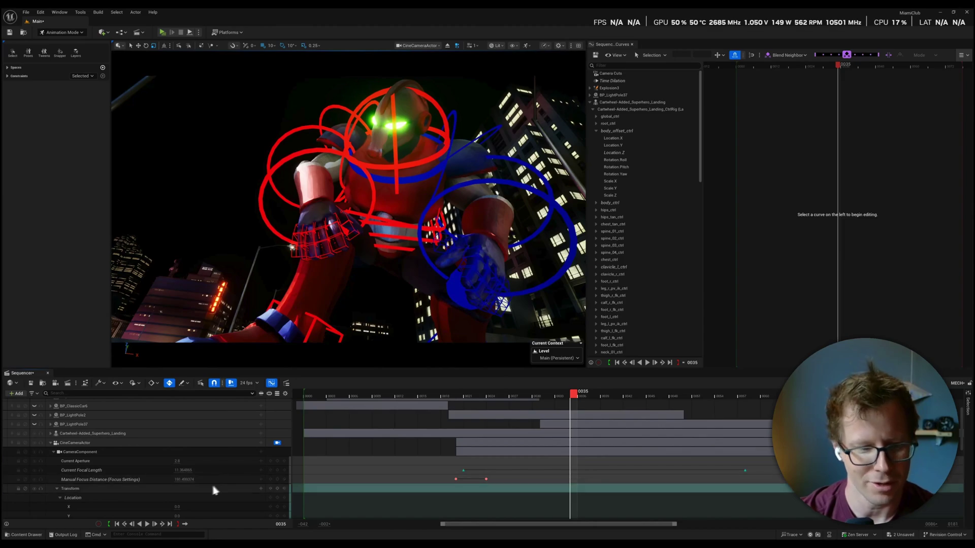
left_click(278, 442)
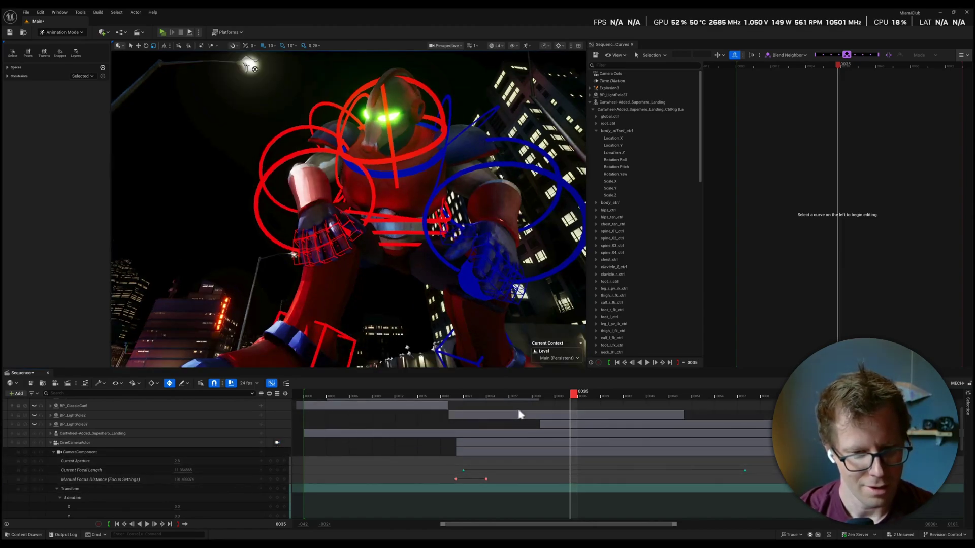
- Lock the viewport to the camera cuts again and replay the transition from CineCameraActor2 into the CineCameraActor shot
scroll(541, 425, "up", 3)
left_click(504, 392)
key("space")
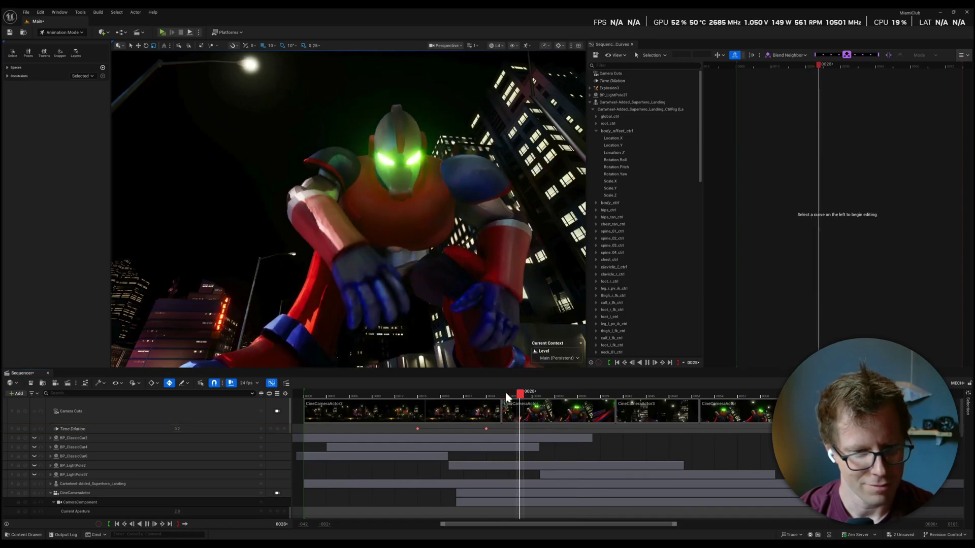
left_click(444, 395)
left_click(277, 412)
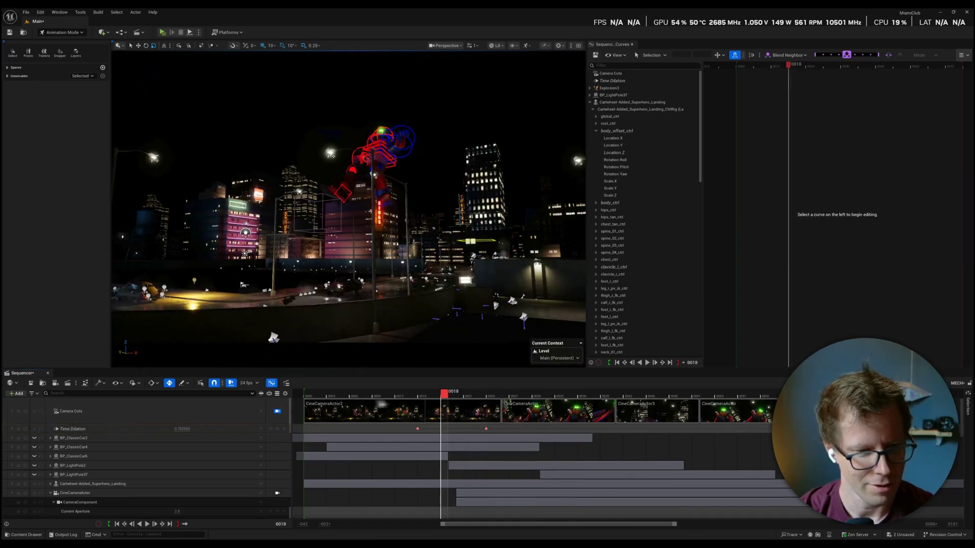
left_click(401, 394)
key("space")
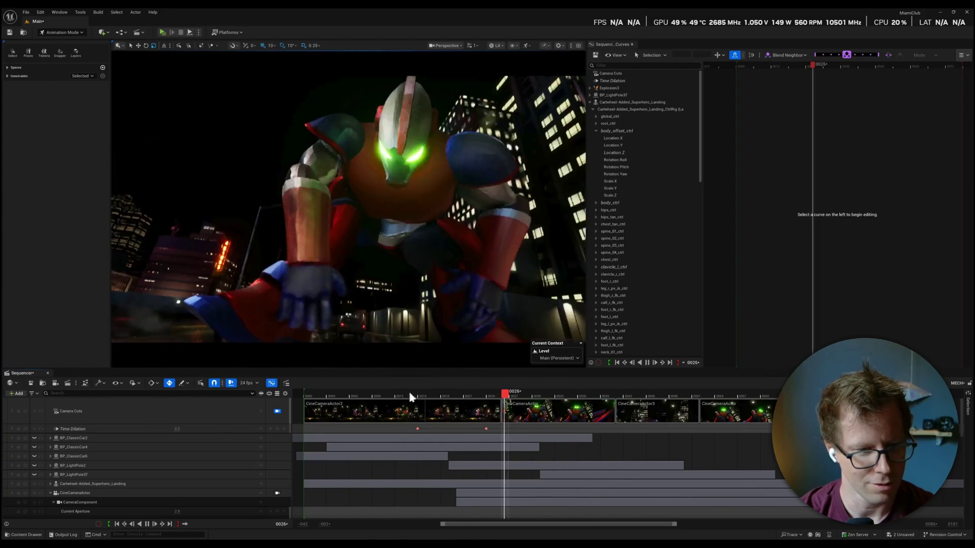
key("space")
- Step through the frames before the CineCameraActor cut, extend its start back to frame 20, and replay the transition
left_click(465, 394)
key("Right")
key("Right")
key("Right")
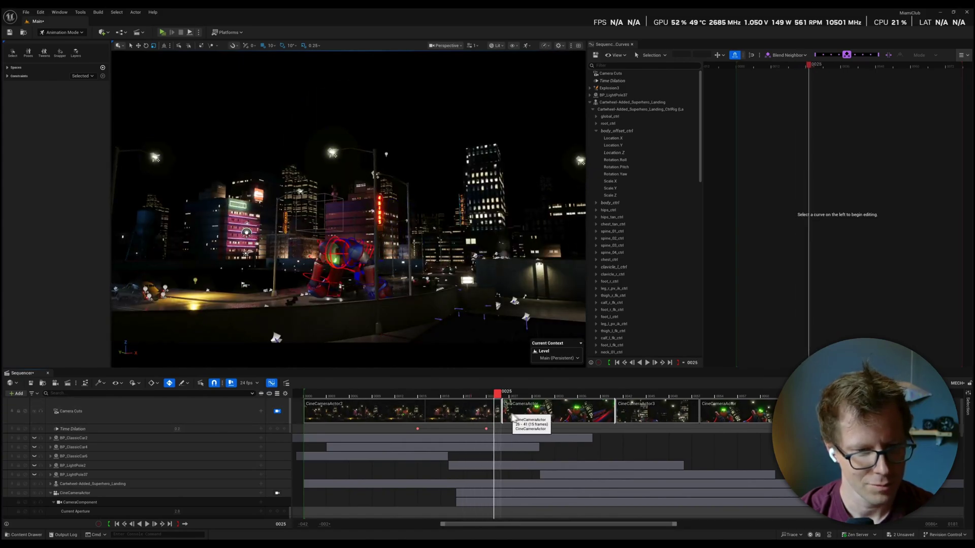
left_click_drag(502, 414, 414, 397)
key("space")
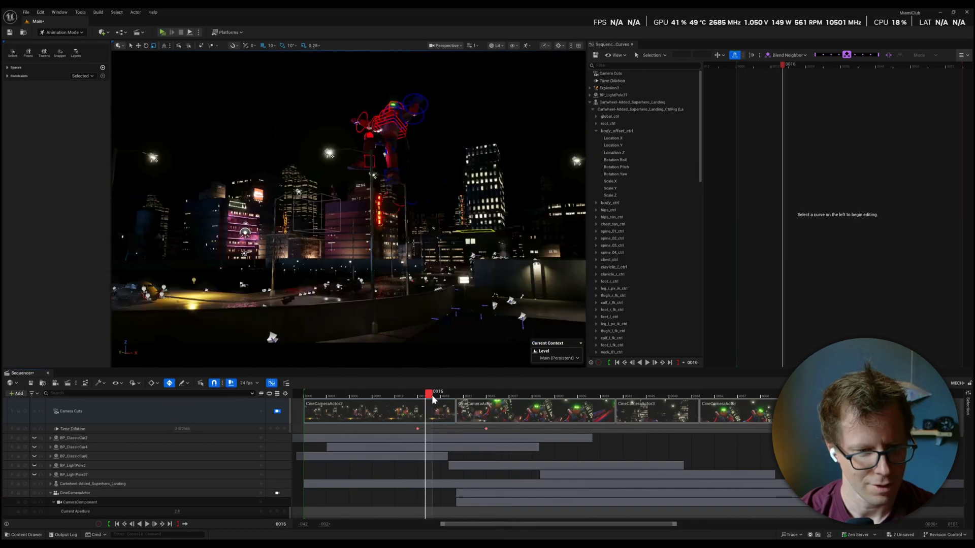
- Try starting the CineCameraActor cut at frame 19, replay the transition, and return the start to frame 20
left_click(407, 396)
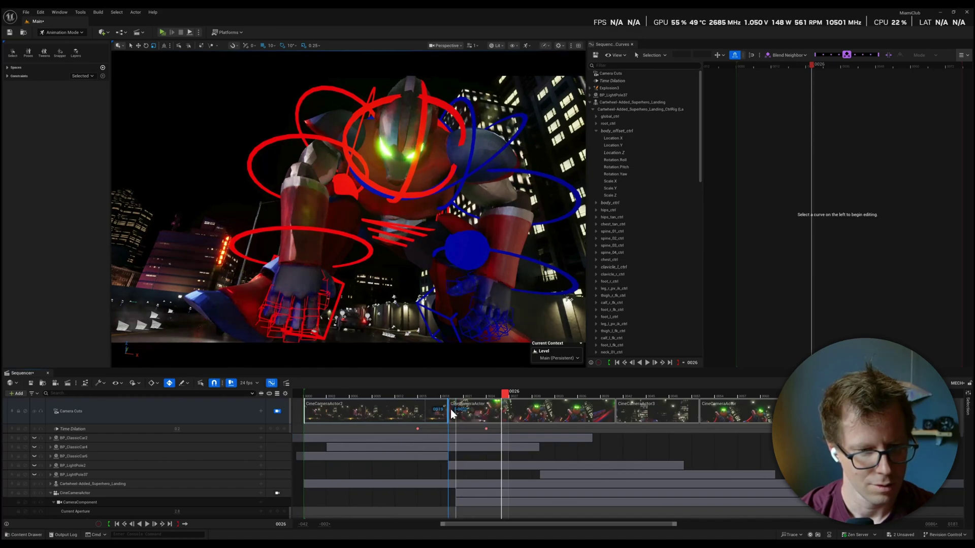
left_click(429, 392)
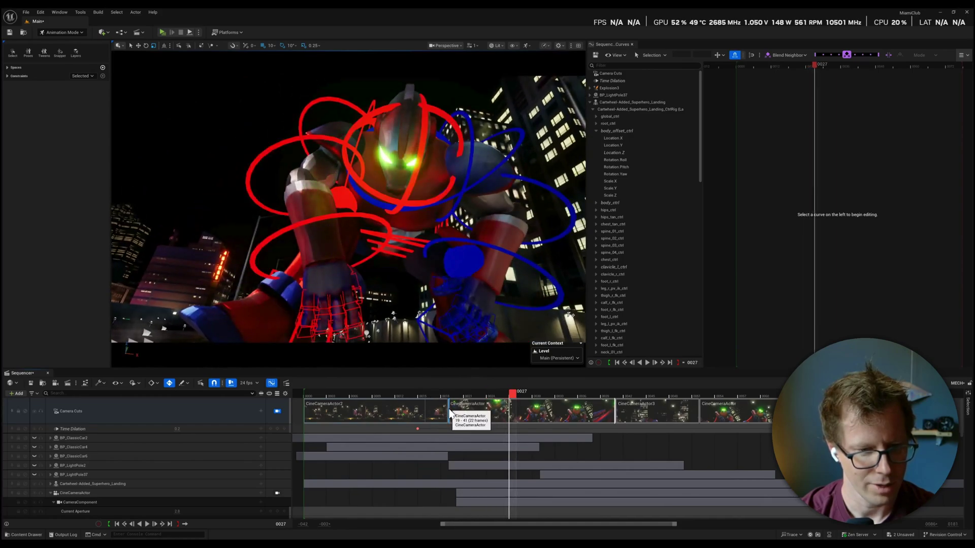
left_click(432, 392)
key("space")
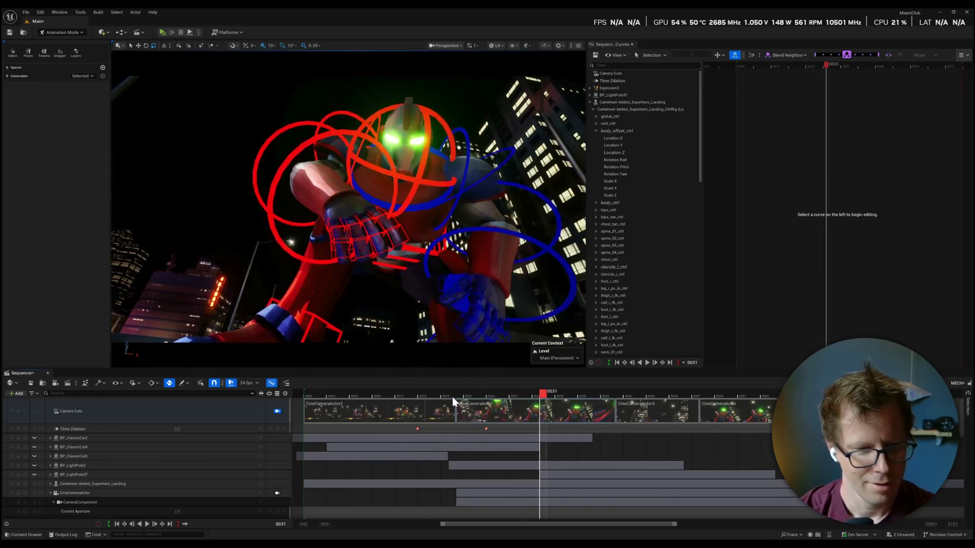
- Replay the start of the CineCameraActor shot repeatedly to check the timing of the landing
left_click(453, 396)
key("space")
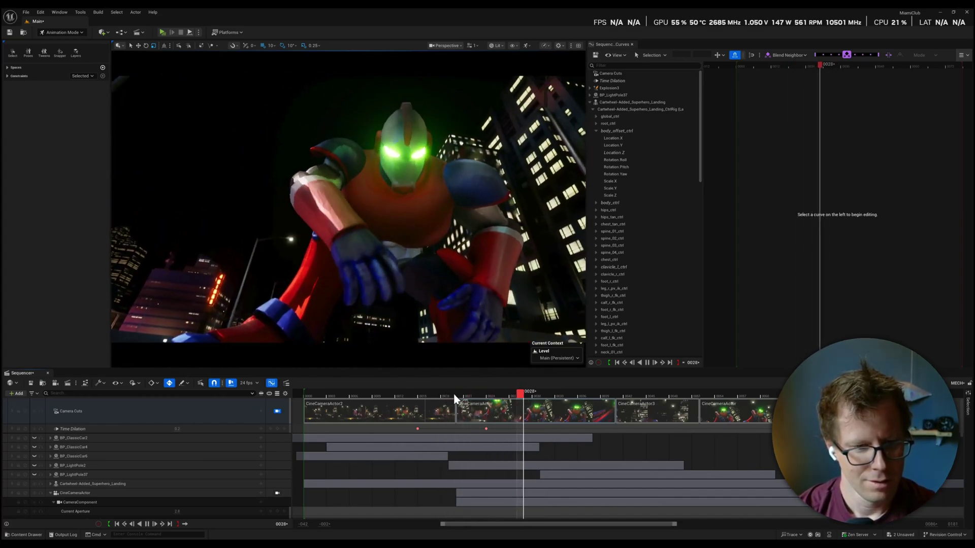
left_click(453, 394)
key("space")
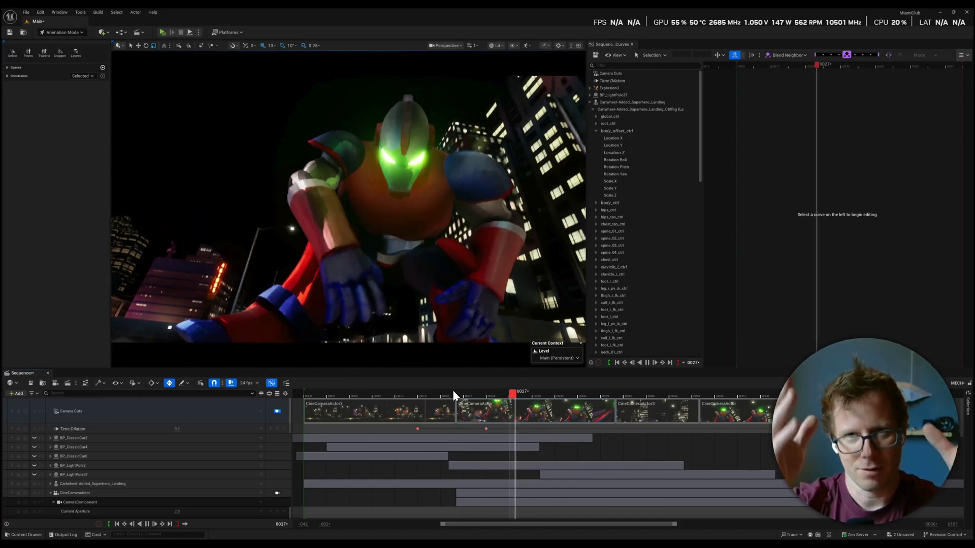
key("space")
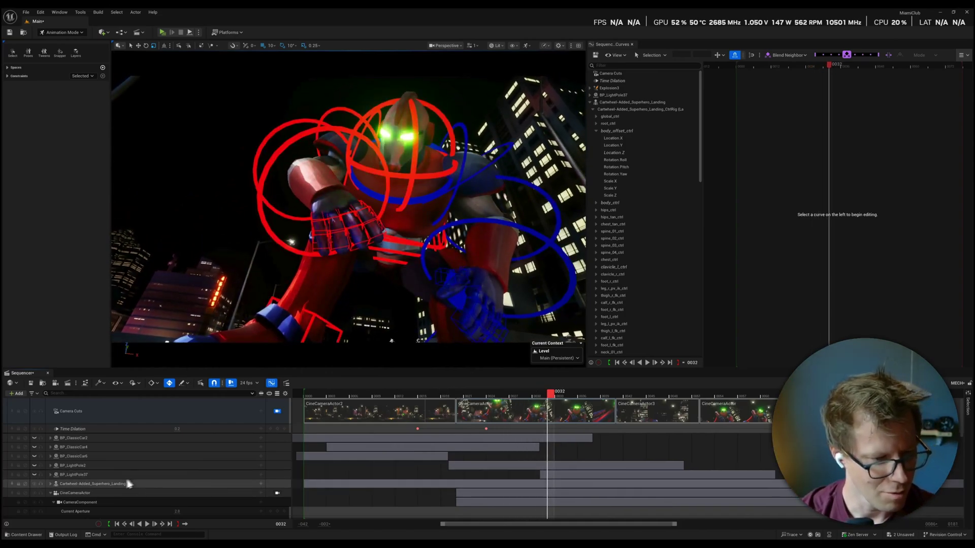
- Show the CineCameraActor CameraComponent's Location Z curve and play the shot to examine the vertical camera shake
scroll(129, 486, "down", 5)
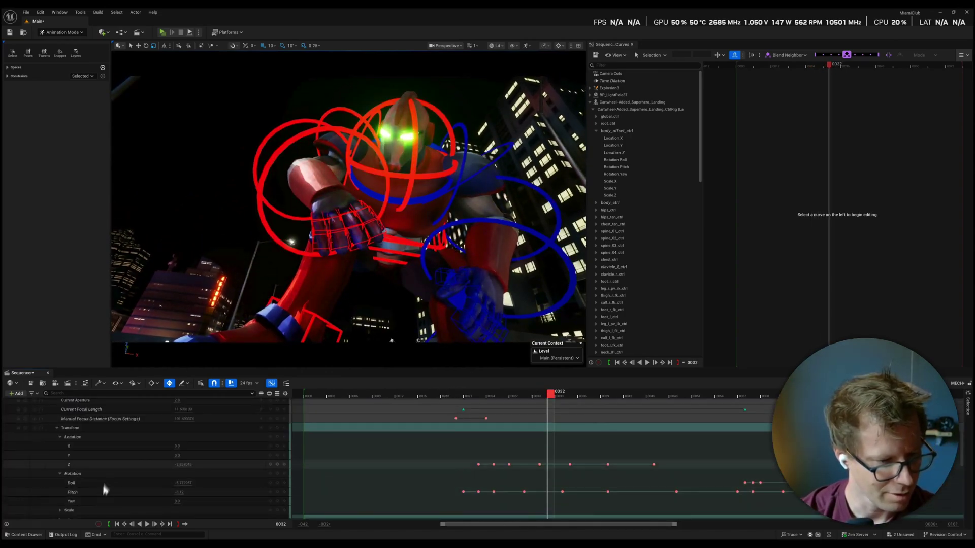
left_click(114, 466)
scroll(775, 218, "down", 2)
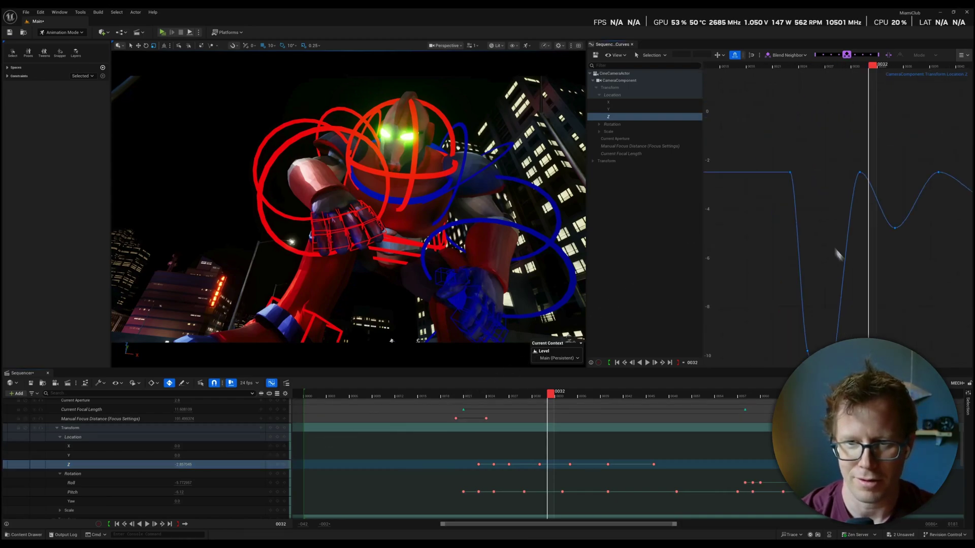
left_click(782, 65)
key("space")
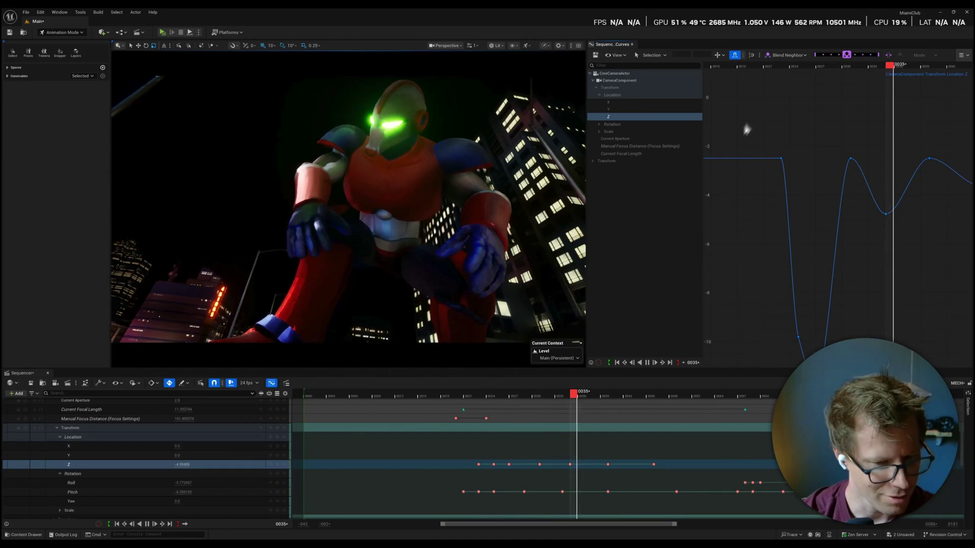
key("space")
- Show the CameraComponent's Rotation Pitch curve and play the shot from frame 21 to examine the pitch shake
left_click(90, 492)
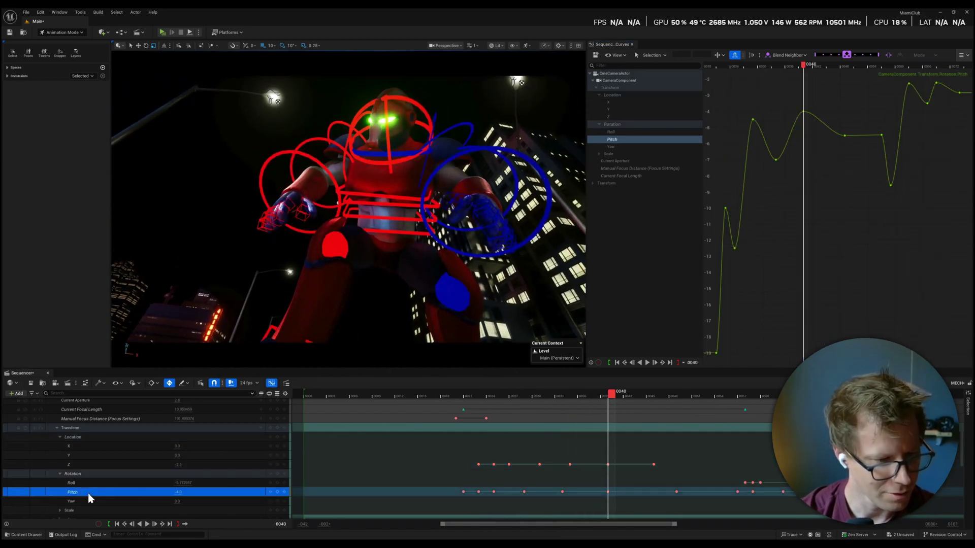
right_click_drag(782, 219, 843, 190)
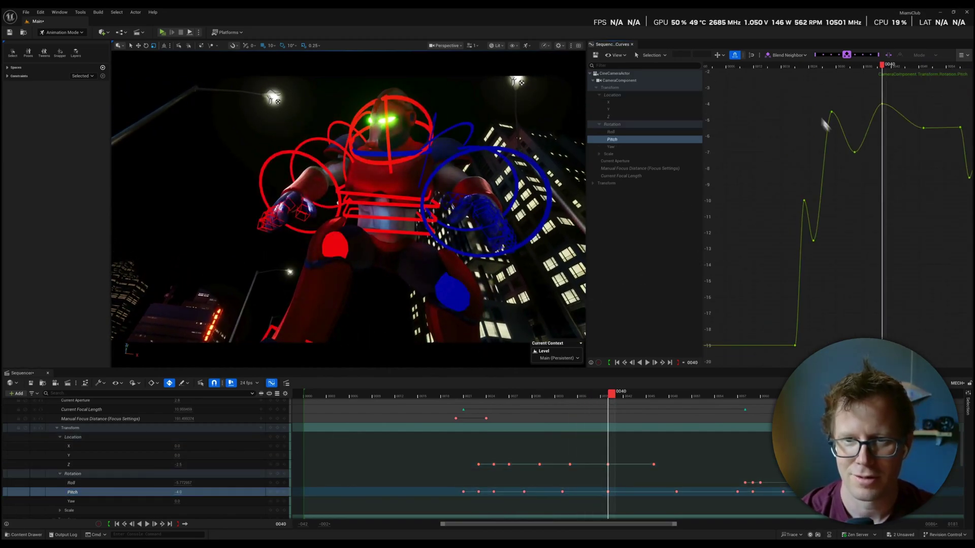
left_click(776, 68)
key("space")
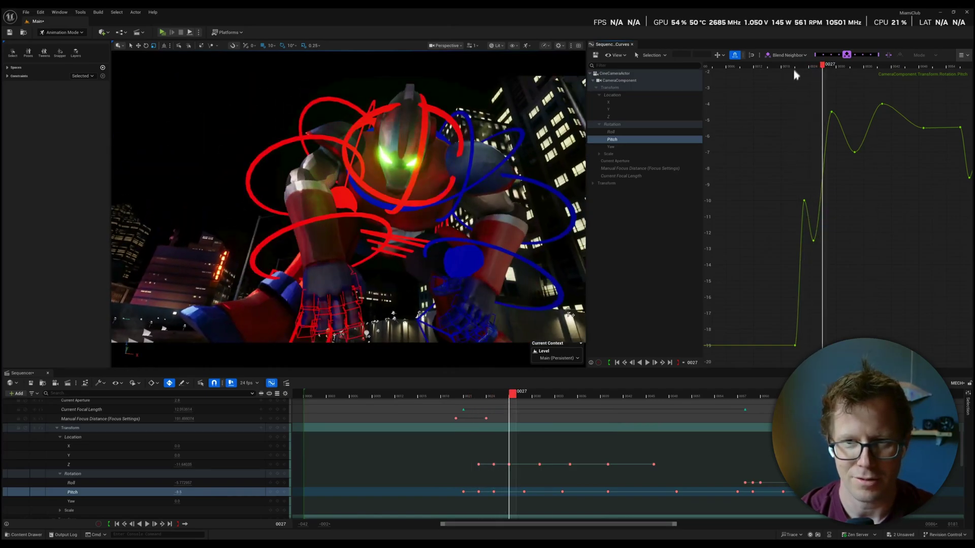
left_click(795, 66)
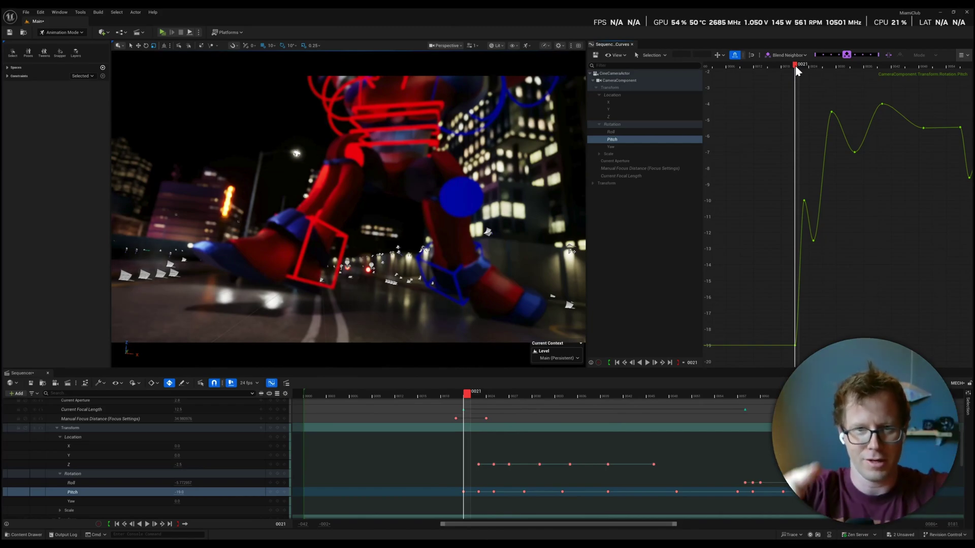
key("space")
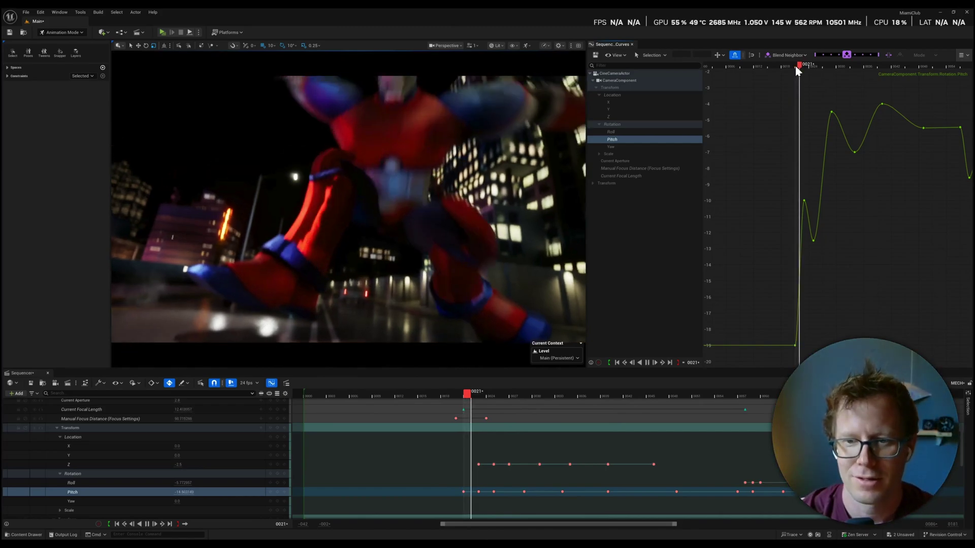
- Raise the first Pitch peak key at frame 23 to about -6.8 and play back the stronger impact shake
mouse_move(811, 65)
left_mouse_down()
mouse_move(797, 66)
mouse_move(813, 99)
mouse_move(803, 66)
left_mouse_up()
middle_click(809, 209)
left_click_drag(811, 222, 805, 150)
key("space")
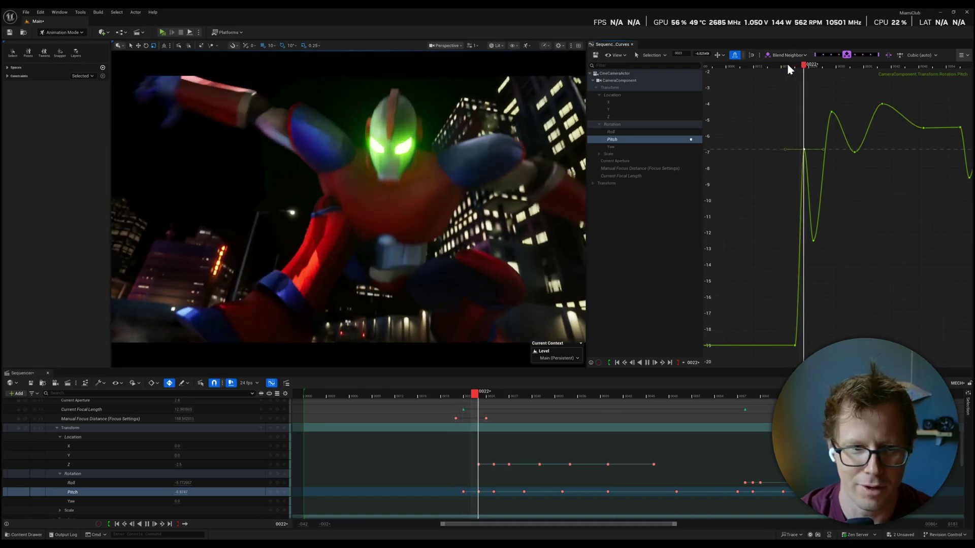
left_click_drag(824, 65, 832, 65)
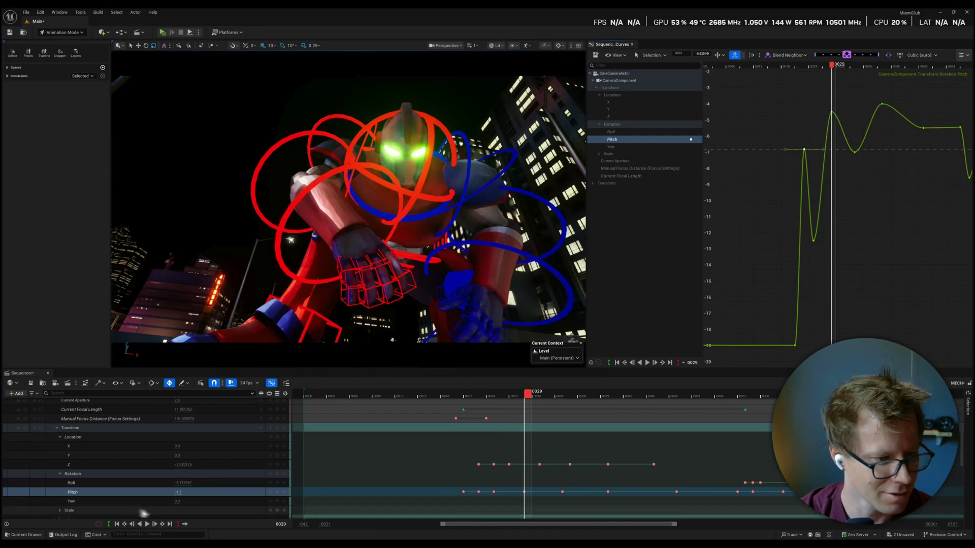
- Collapse the CameraComponent's Transform track and play the impact shot through the cut to CineCameraActor3
scroll(110, 497, "down", 1)
left_click(57, 408)
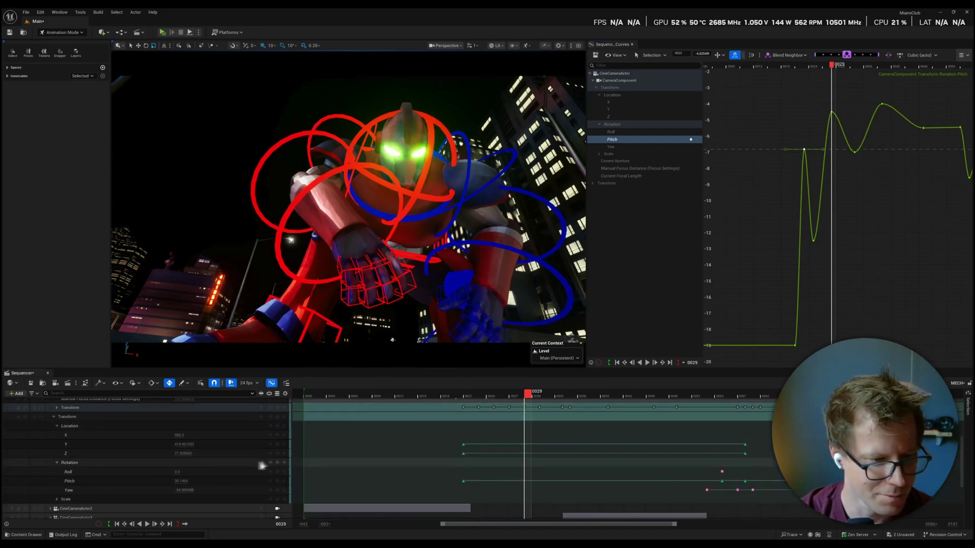
key("space")
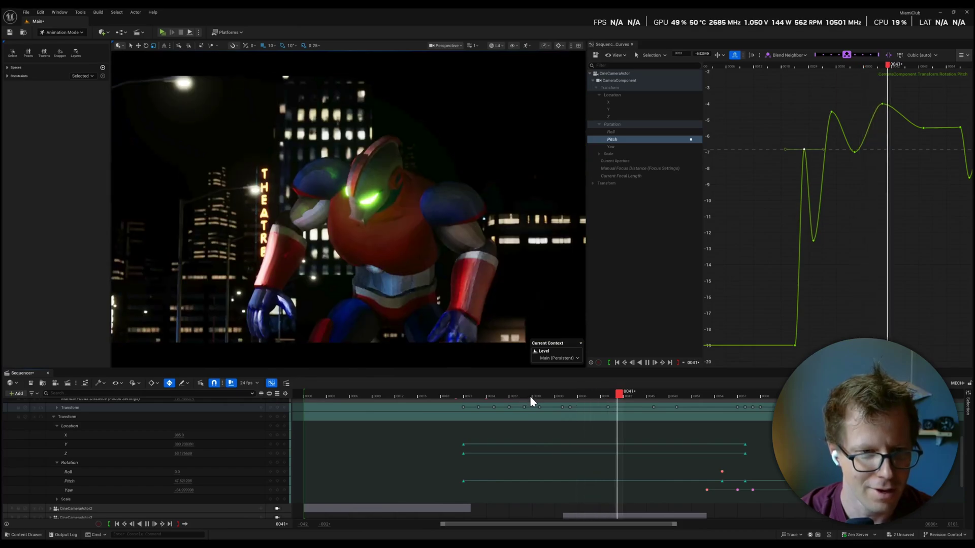
key("space")
scroll(538, 457, "up", 10)
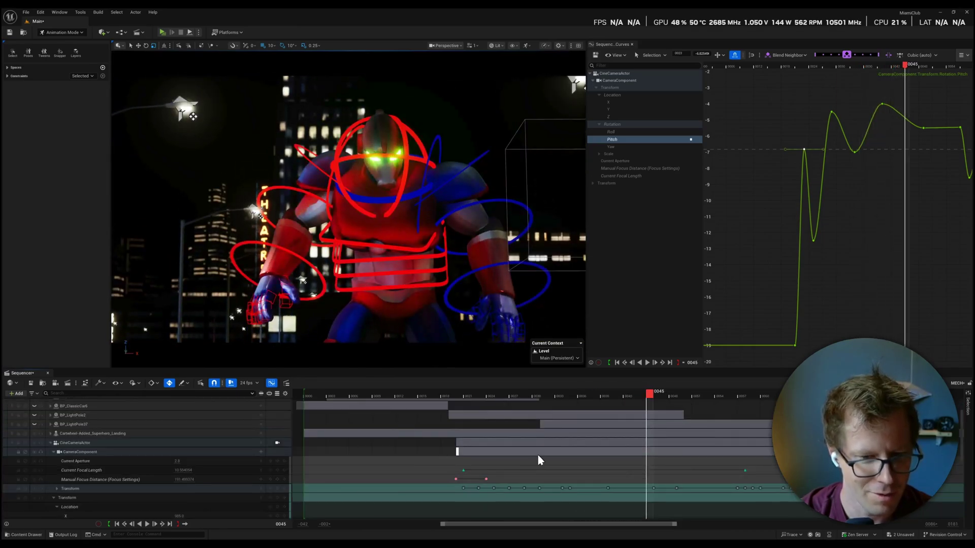
- Replay the cut from CineCameraActor to CineCameraActor3 around frame 41 repeatedly to judge the camera transition
left_click(612, 397)
key("space")
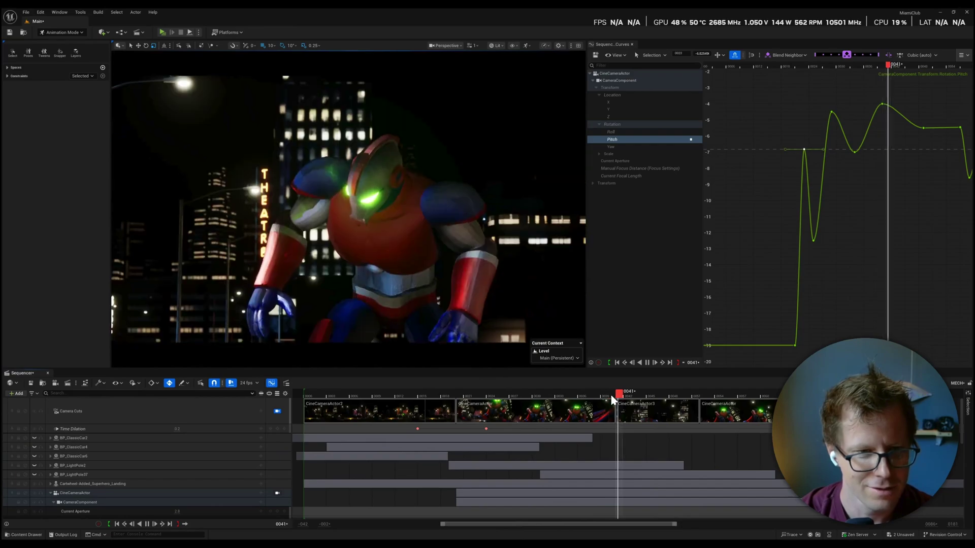
left_click(611, 395)
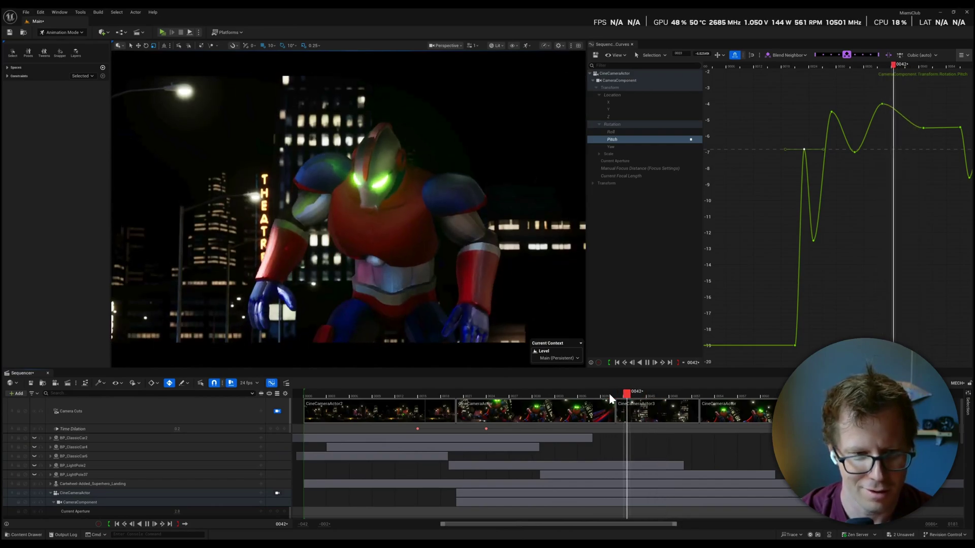
key("space")
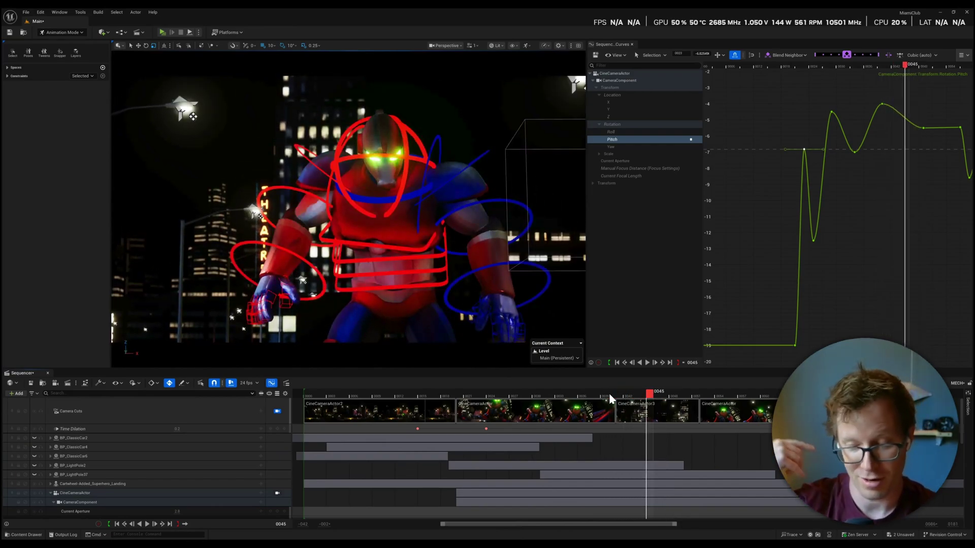
left_click(608, 394)
key("space")
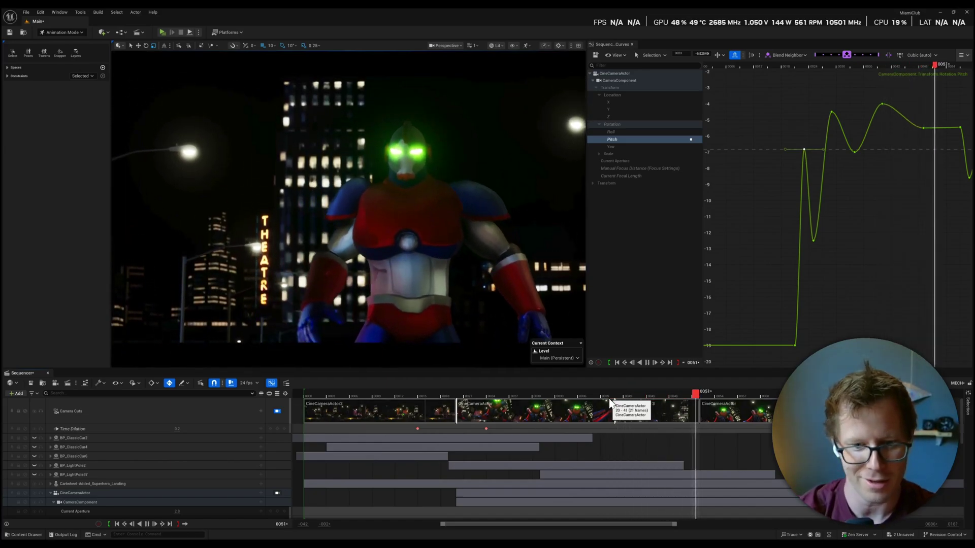
left_click(610, 401)
left_click(614, 393)
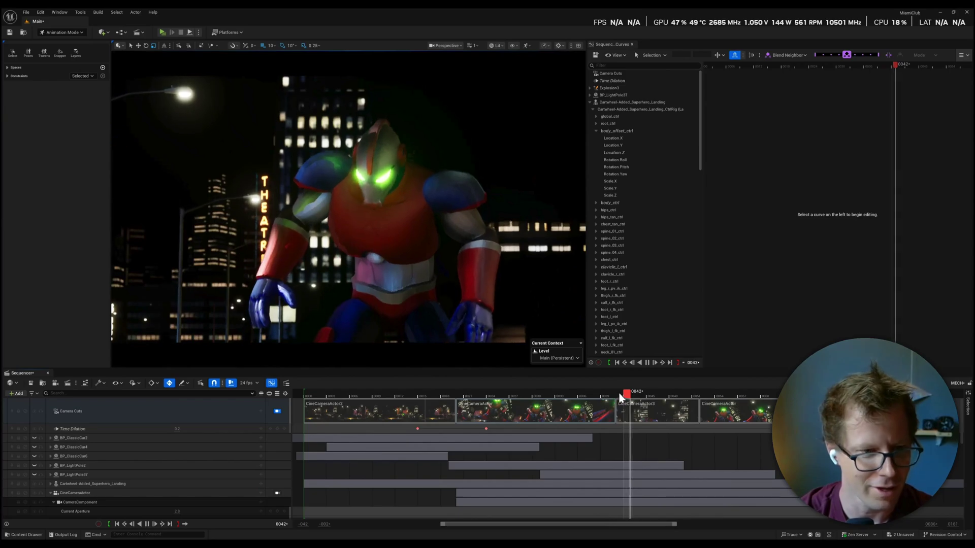
key("space")
- Preview the scene through CineCameraActor2 and CineCameraActor3, with CineCameraActor collapsed and CineCameraActor2's tracks expanded
scroll(73, 496, "down", 3)
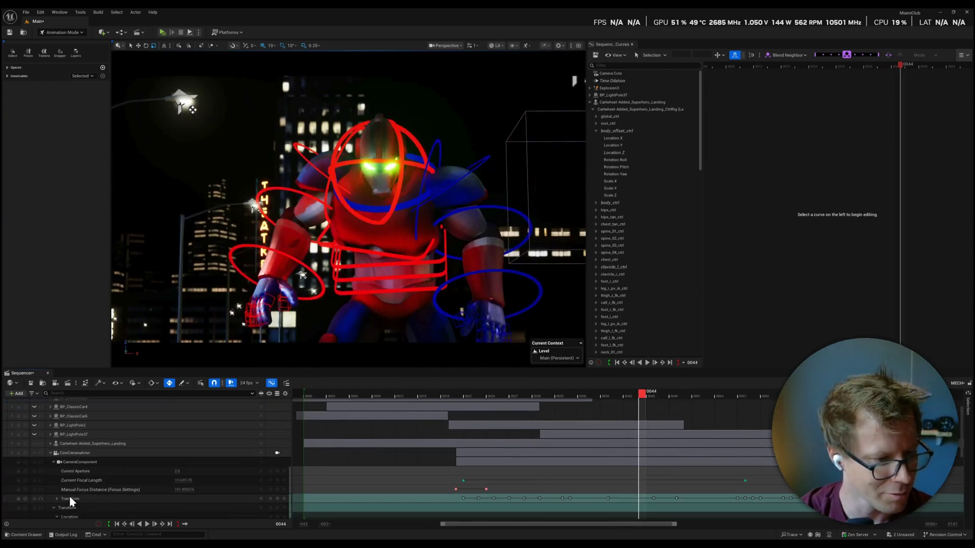
left_click(50, 453)
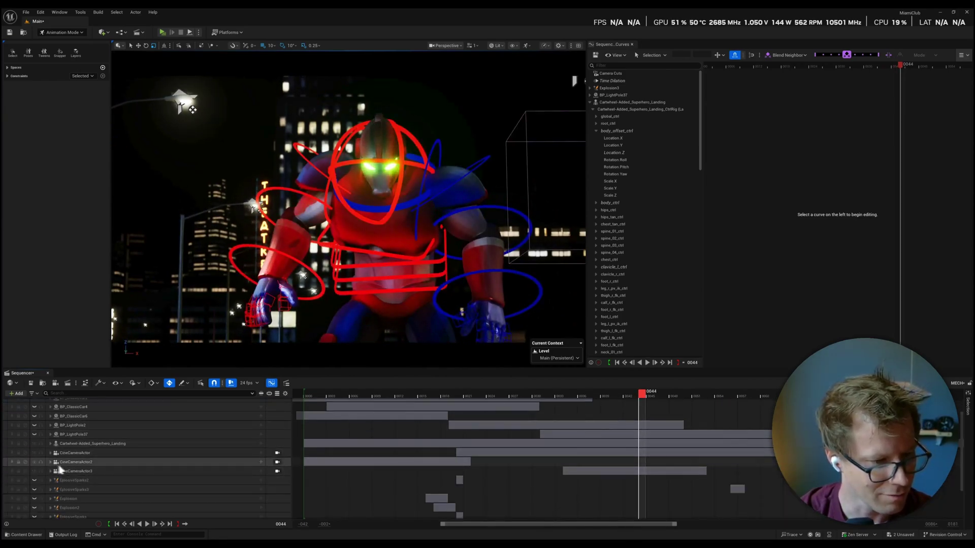
left_click(76, 462)
left_click(277, 463)
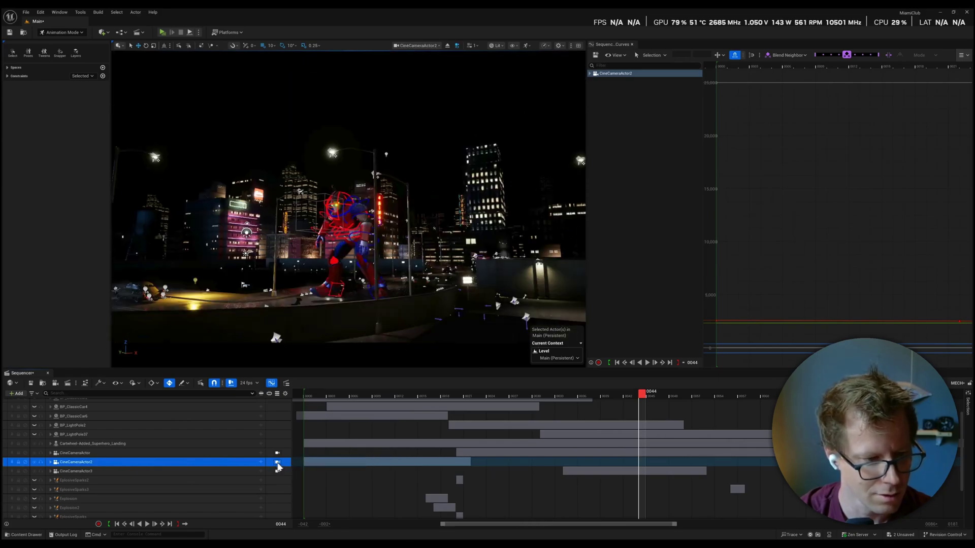
left_click(277, 471)
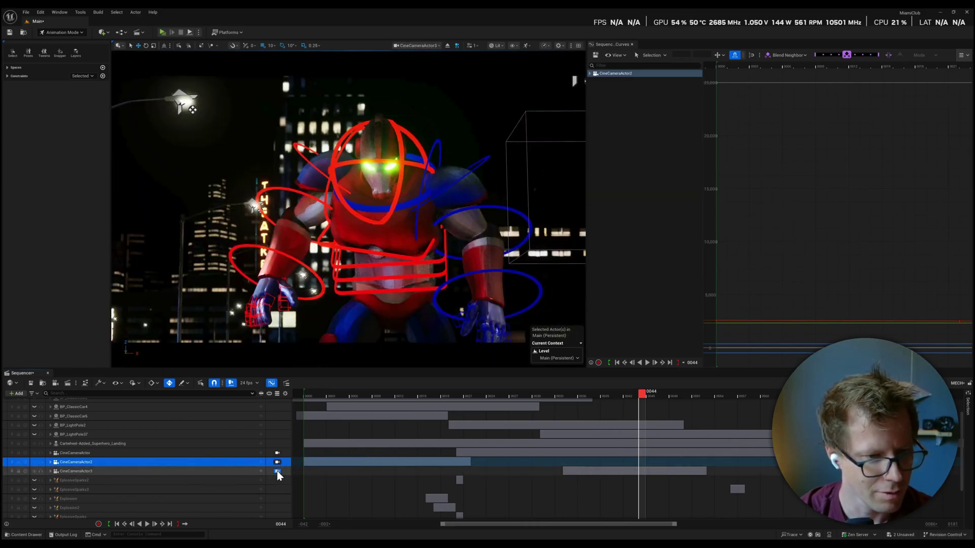
left_click(50, 462)
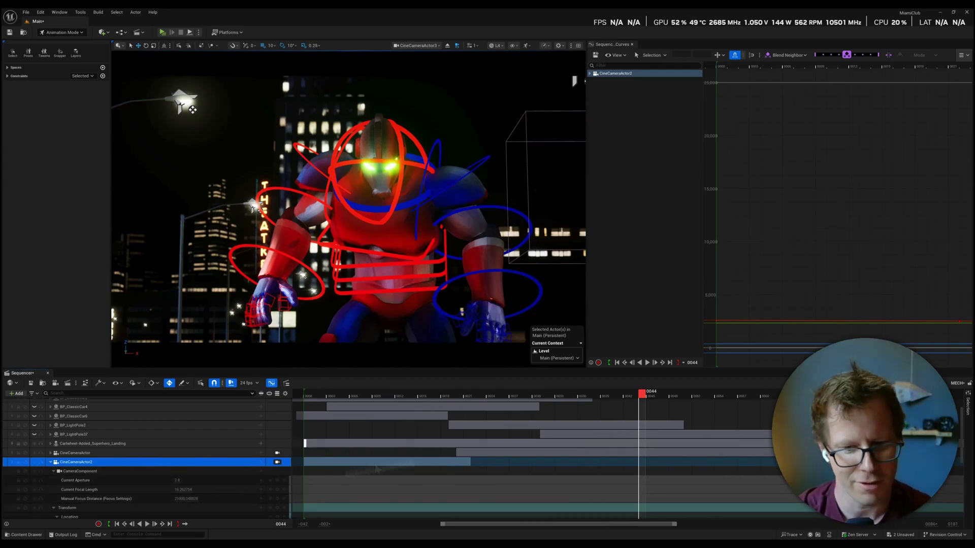
- Play the CineCameraActor3 view repeatedly from around frame 40 to examine its framing as the hero rises
left_click(616, 394)
key("space")
key("space")
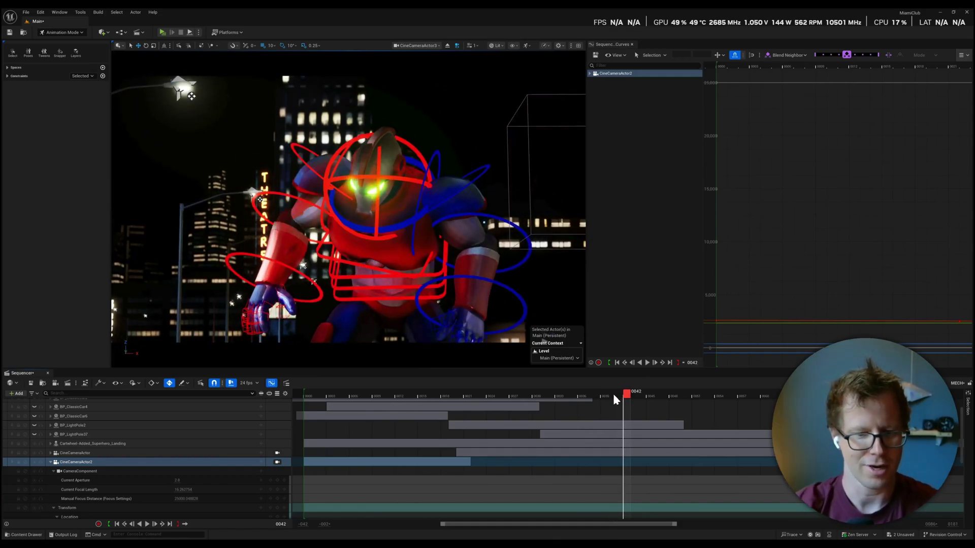
left_click(597, 394)
key("space")
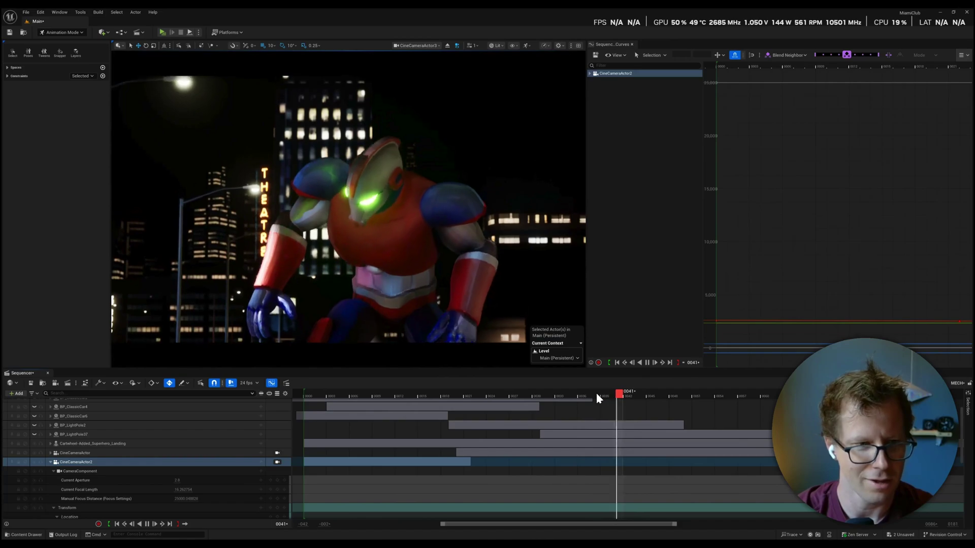
left_click(596, 394)
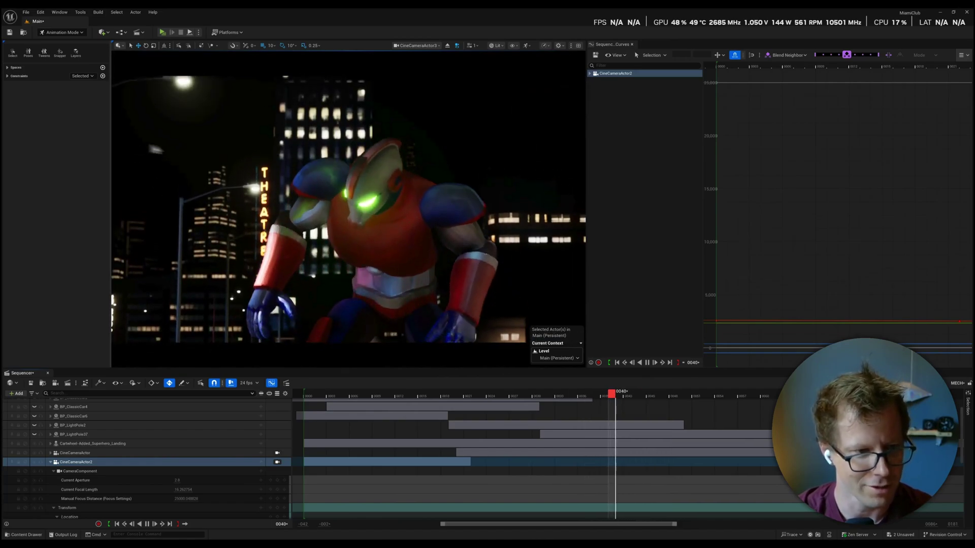
key("space")
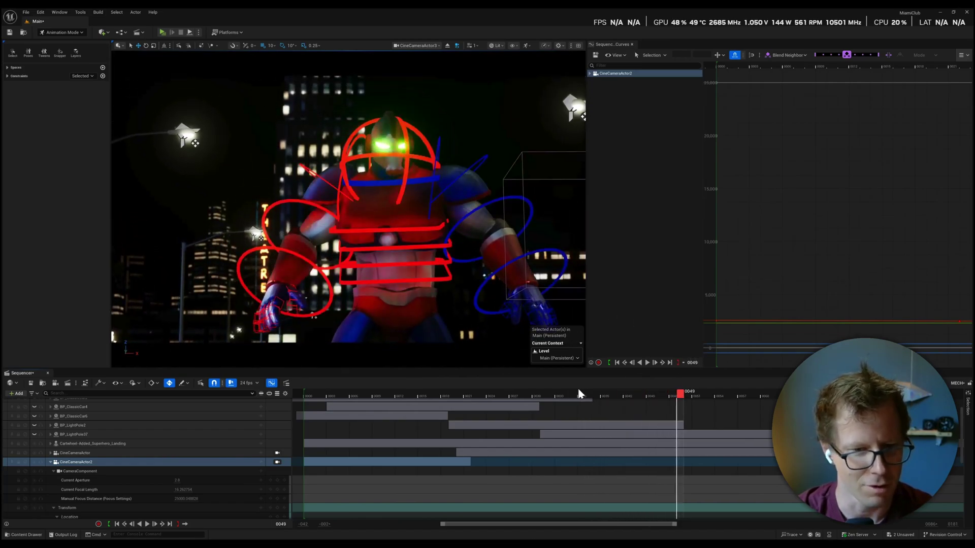
left_click(582, 395)
key("space")
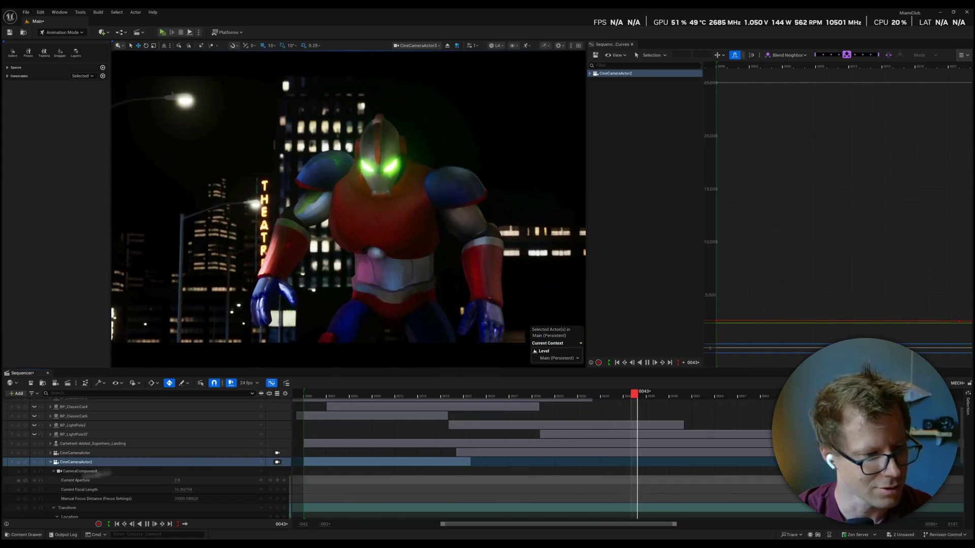
key("space")
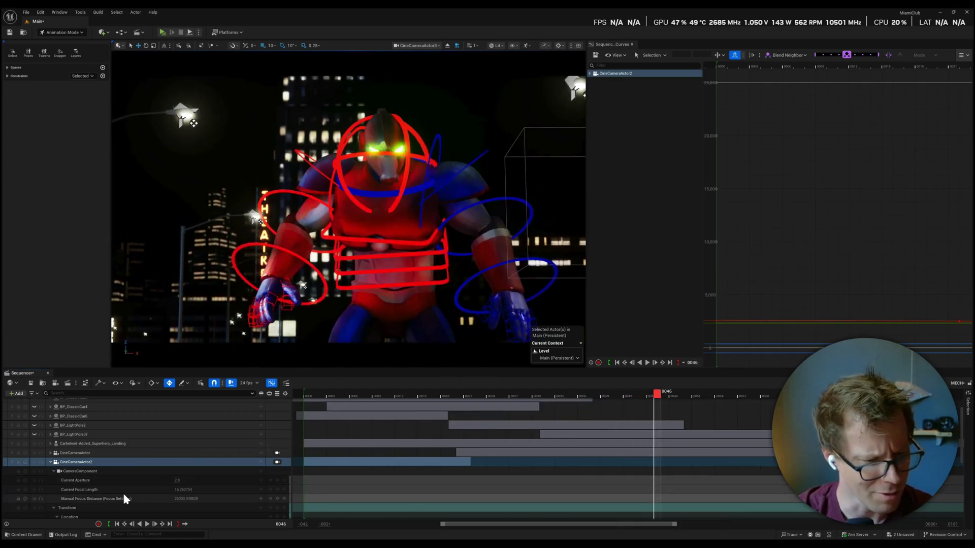
- Collapse CineCameraActor2's tracks and play the locked CineCameraActor3 view past the end of its camera cut
left_click(50, 462)
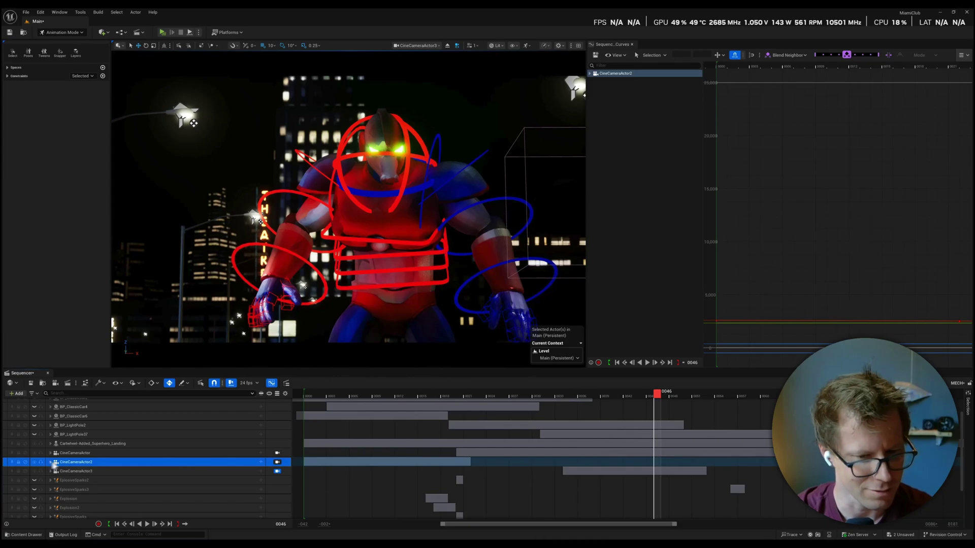
scroll(414, 447, "up", 3)
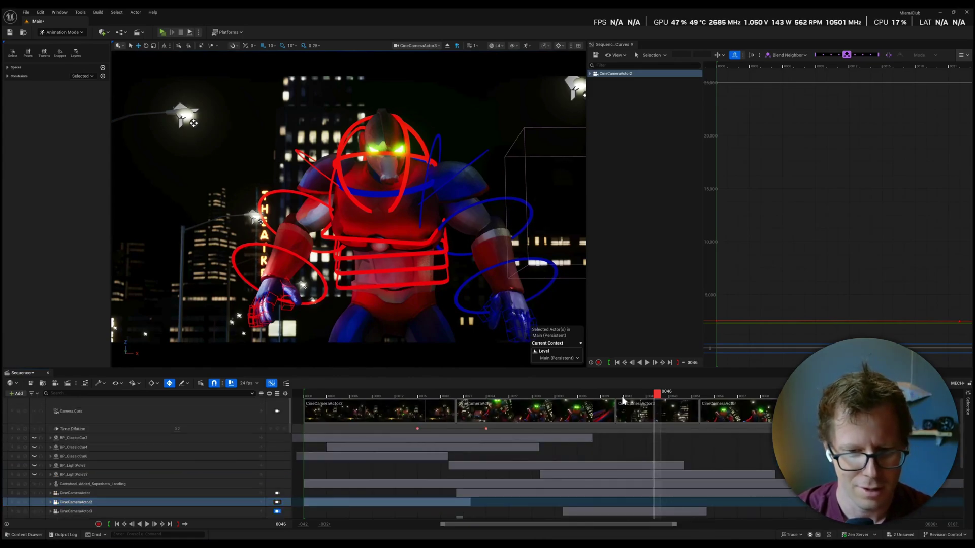
left_click(636, 395)
key("space")
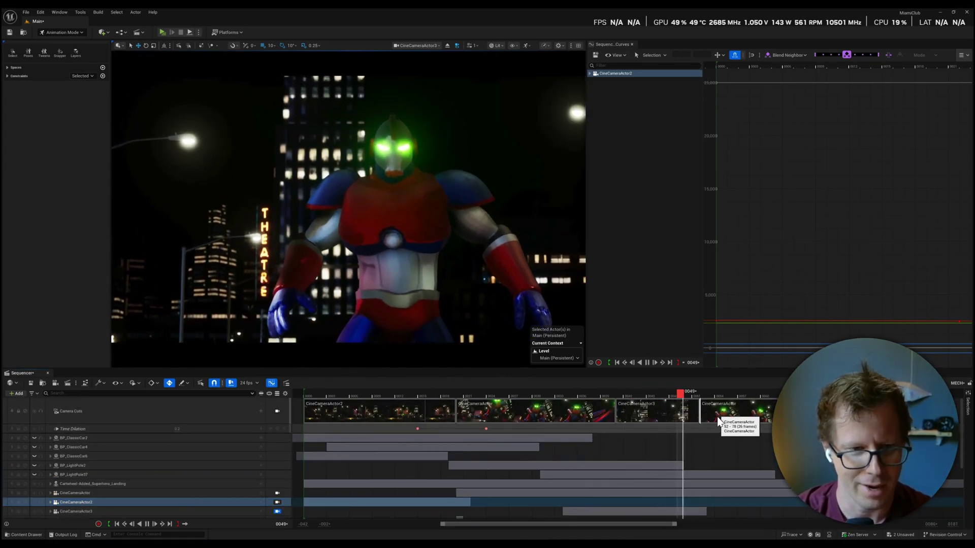
key("space")
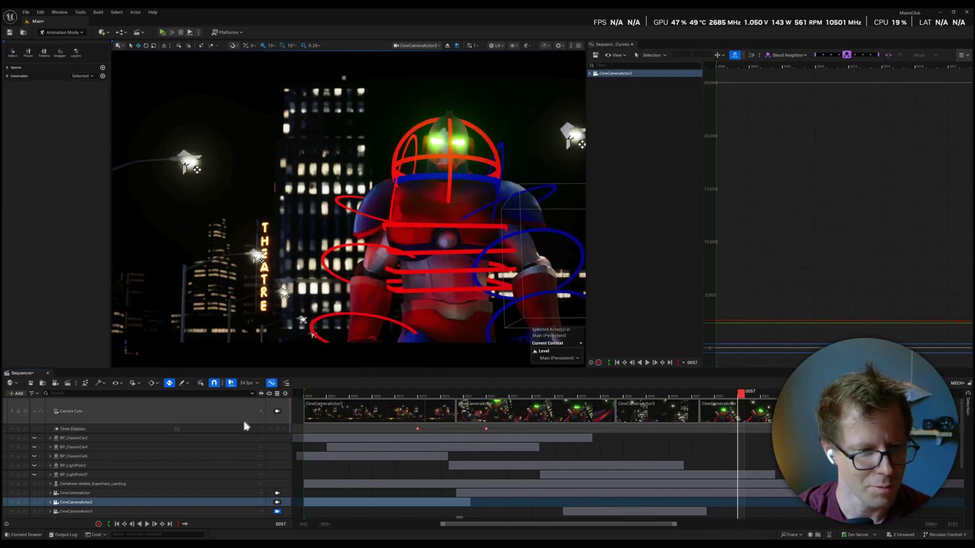
- Return the viewport to the camera cuts and replay the transition from CineCameraActor3 to the final CineCameraActor shot
left_click(276, 411)
left_click(695, 394)
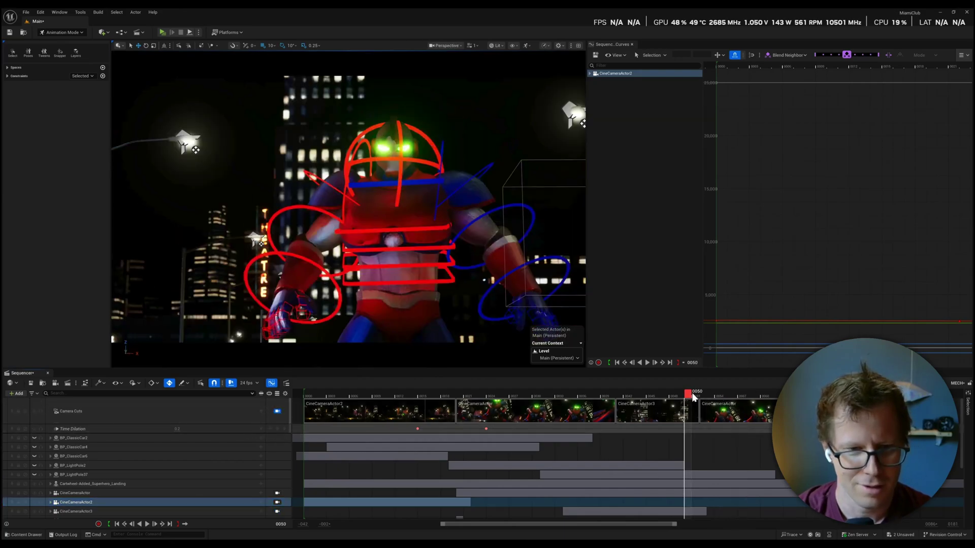
key("space")
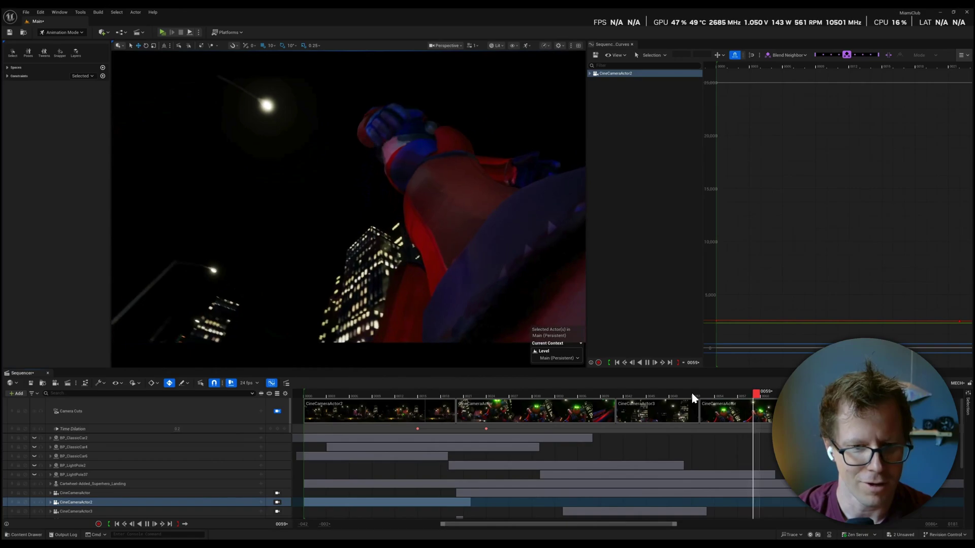
left_click(696, 393)
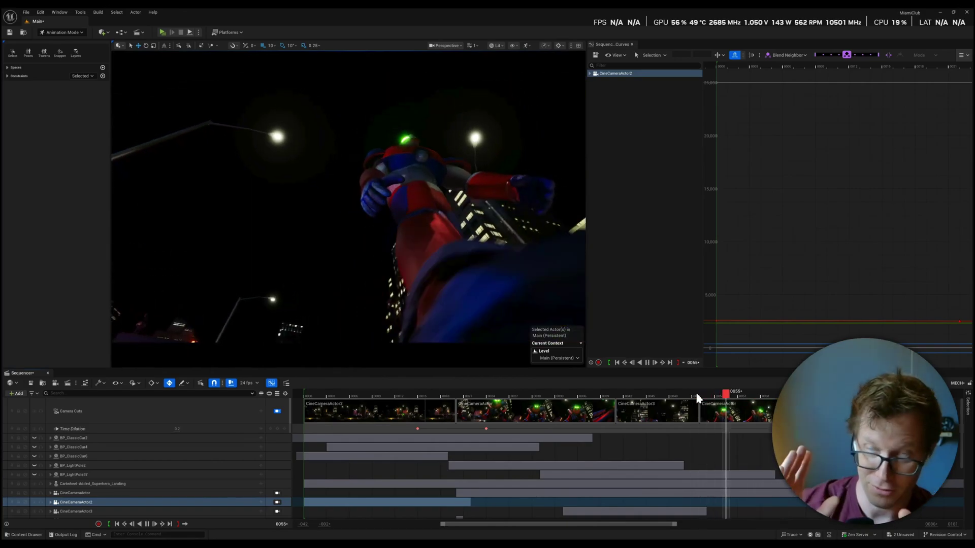
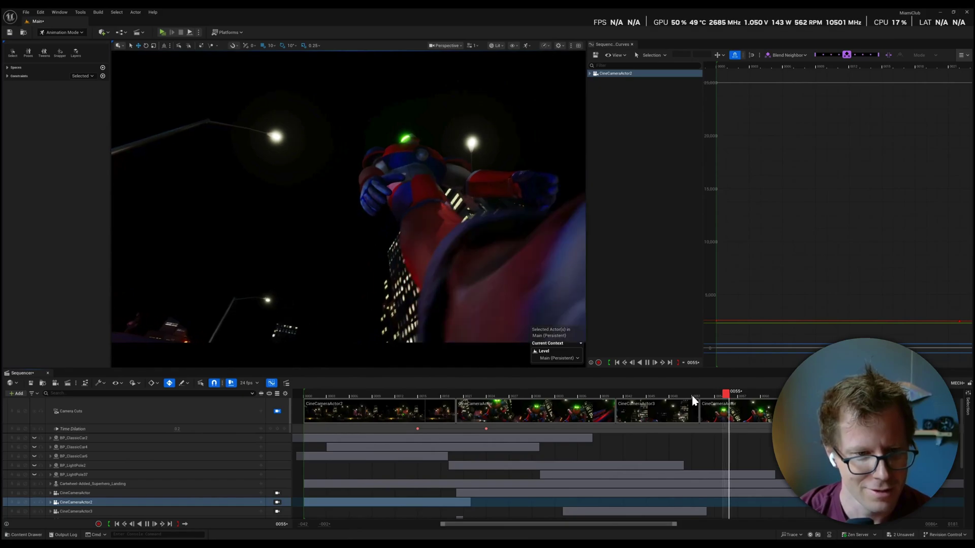
key("space")
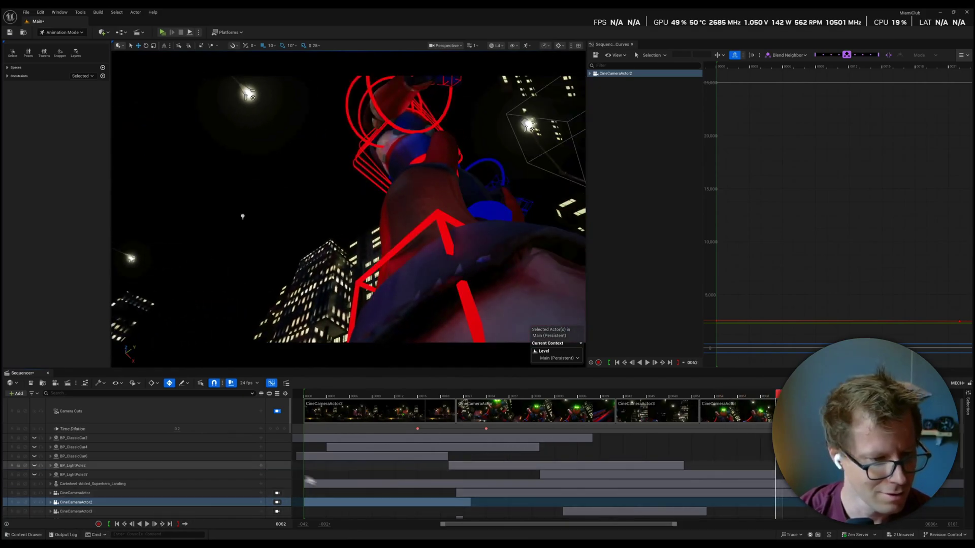
- Compare the camera views at frame 62, leaving the viewport locked to CineCameraActor, and expand CineCameraActor2's tracks
left_click(277, 511)
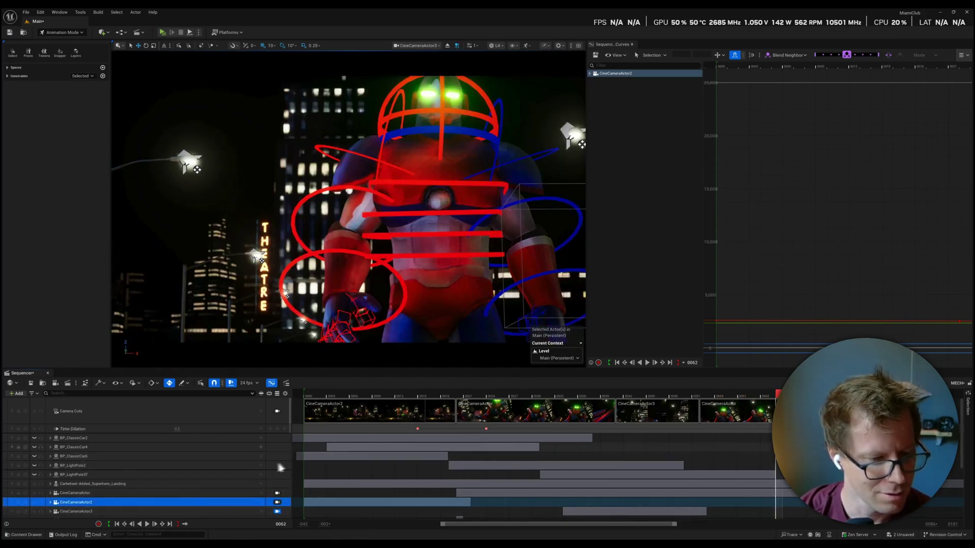
left_click(277, 503)
left_click(277, 493)
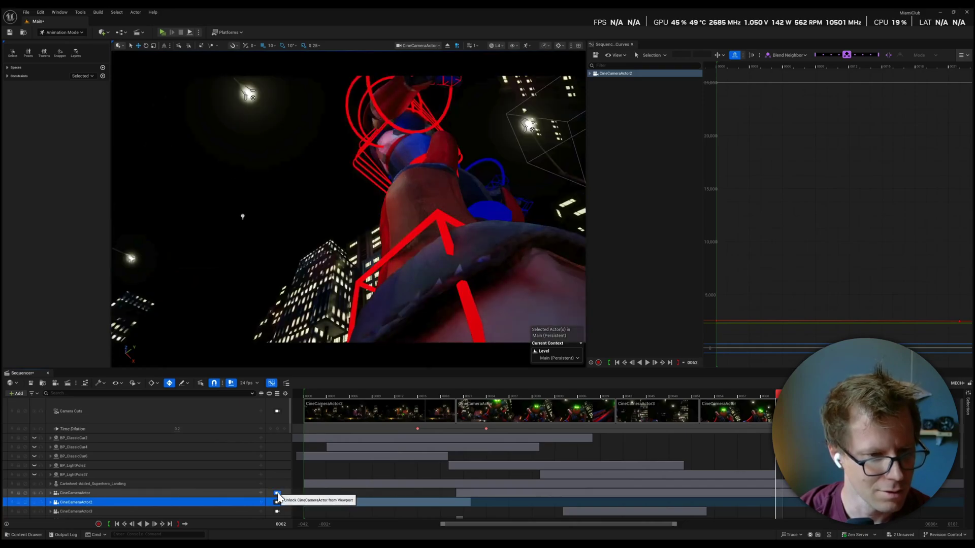
left_click(50, 503)
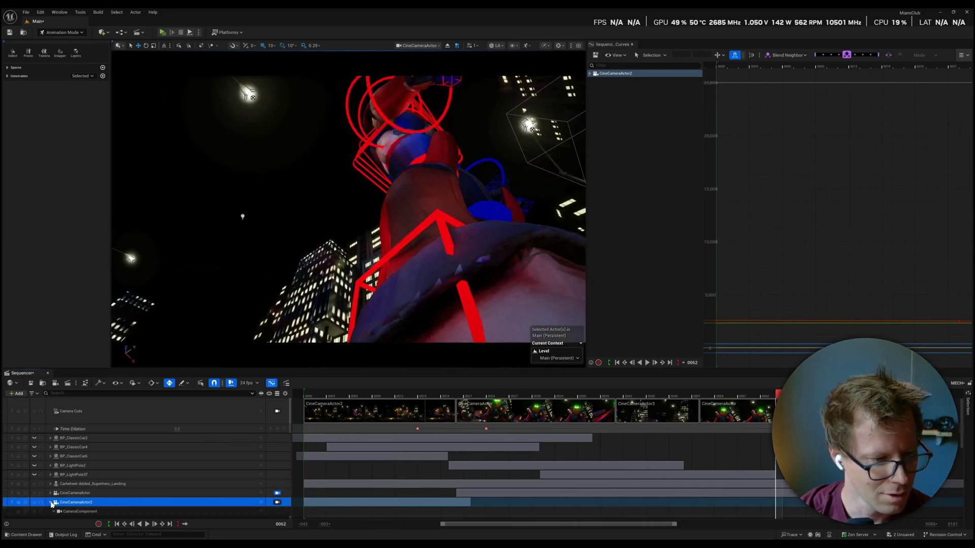
scroll(122, 498, "down", 3)
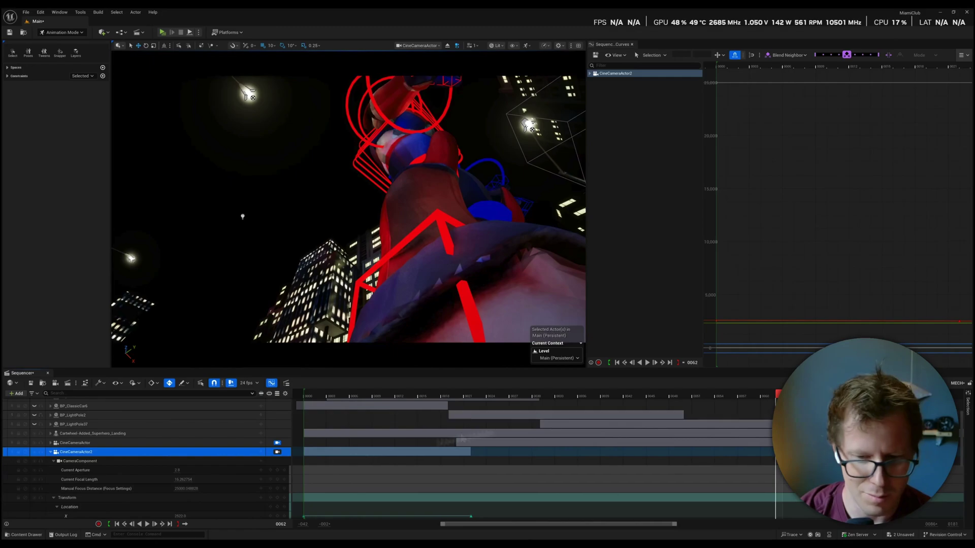
- Scrub the CineCameraActor view to frame 67 and play the final shot back through the camera cuts
left_click_drag(778, 395, 815, 395)
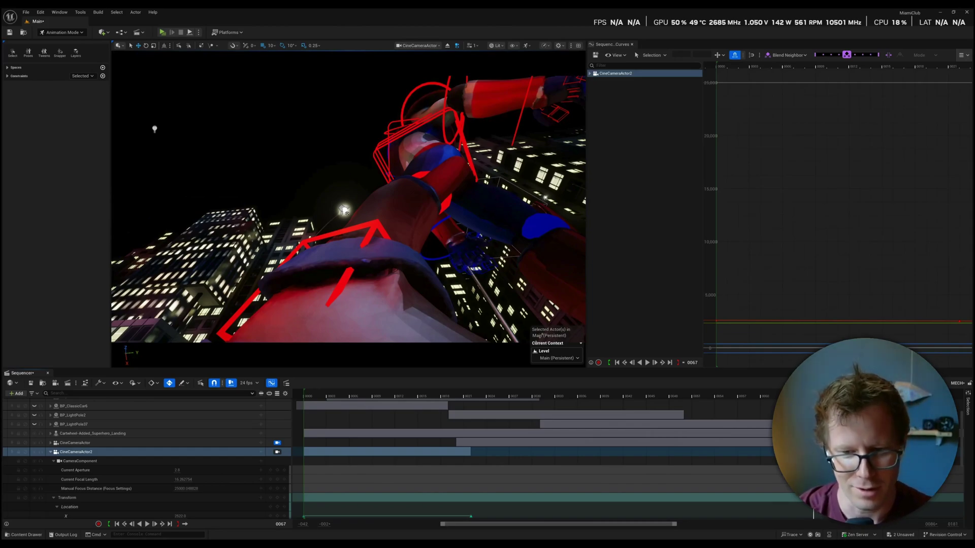
key("space")
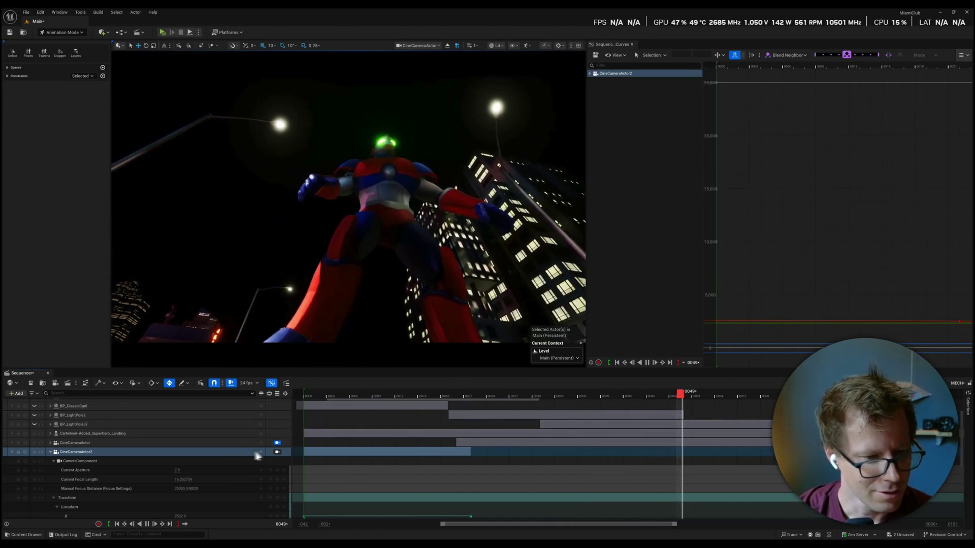
scroll(231, 452, "up", 3)
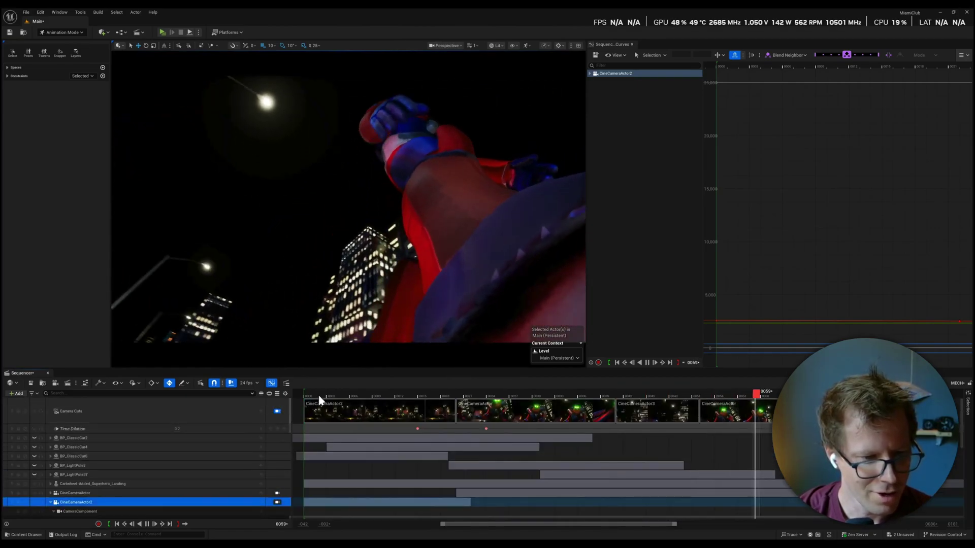
- Replay the sequence, collapse CineCameraActor2's tracks, and unmute the ExplosiveSparks2 track
left_click(320, 397)
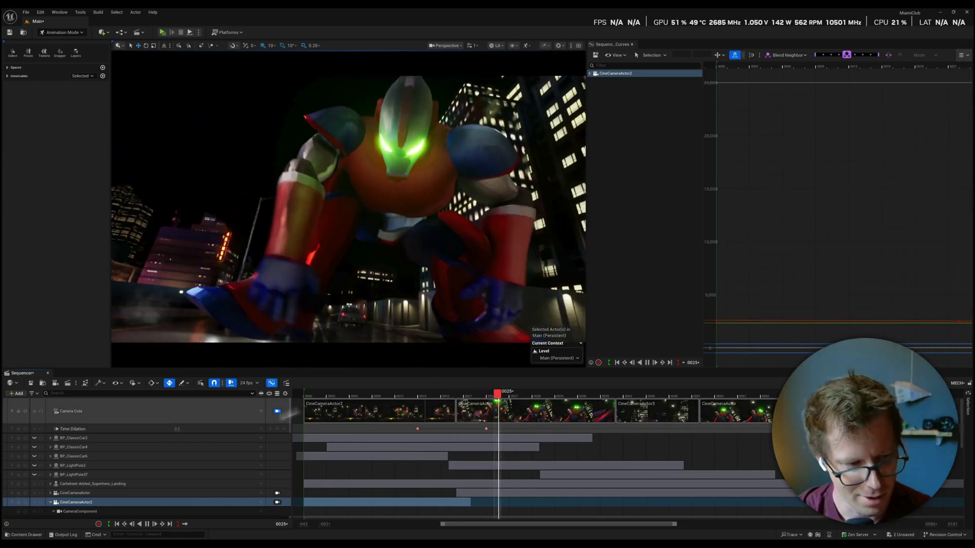
double_click(88, 502)
scroll(87, 494, "down", 3)
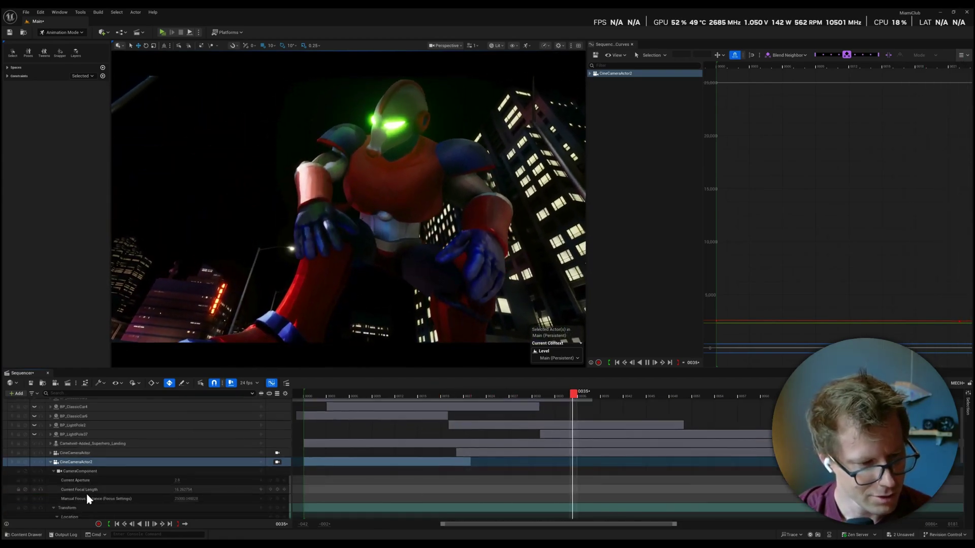
left_click(90, 481)
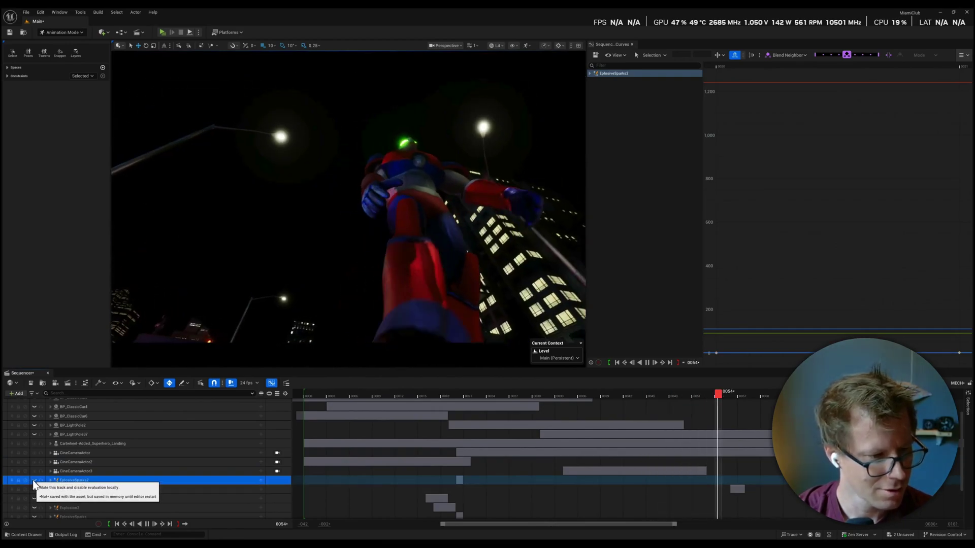
- Replay the landing repeatedly from about frames 18 to 20 to review the ExplosiveSparks2 effect
key("space")
left_click_drag(505, 396, 459, 392)
key("space")
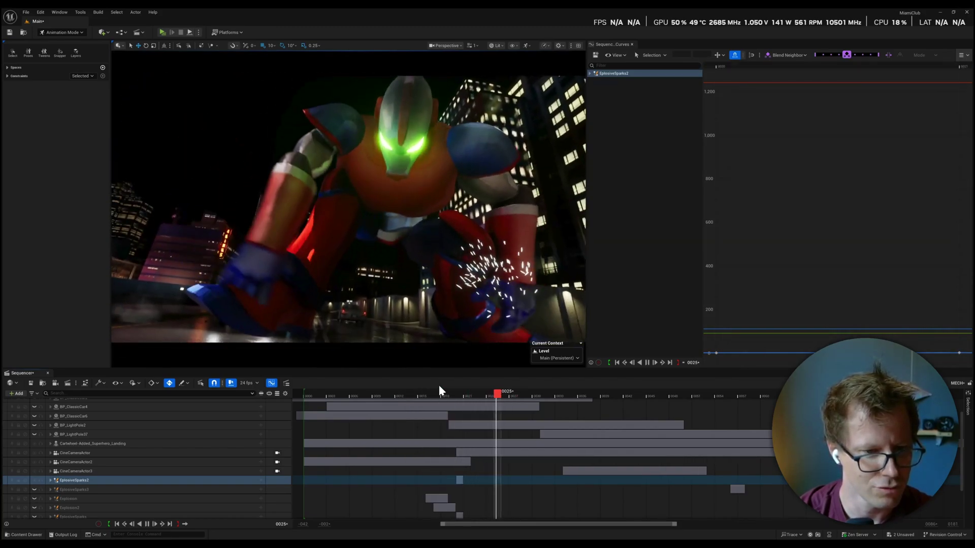
key("space")
left_click(444, 395)
key("space")
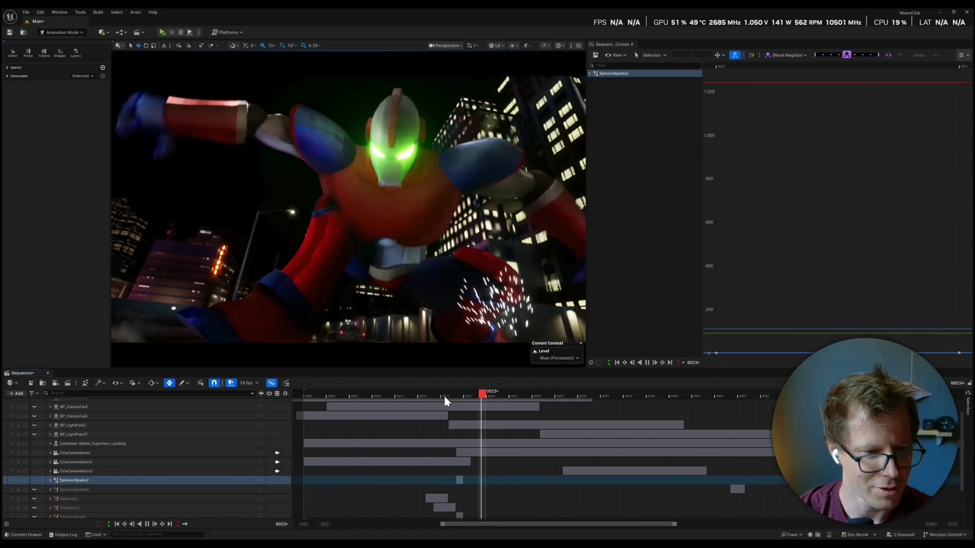
key("space")
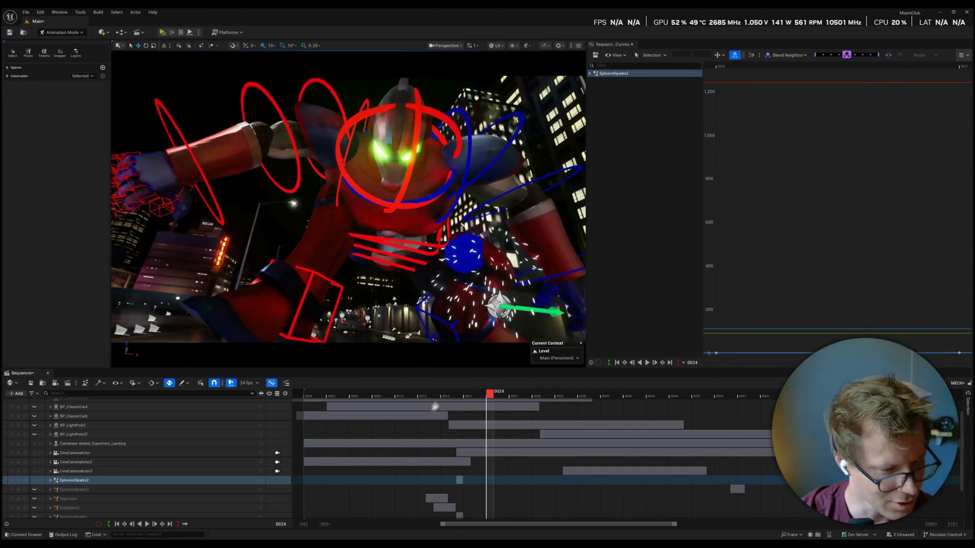
- Mute ExplosiveSparks2, unmute Explosion and Explosion2, and replay the landing impact with only the fire
left_click(31, 480)
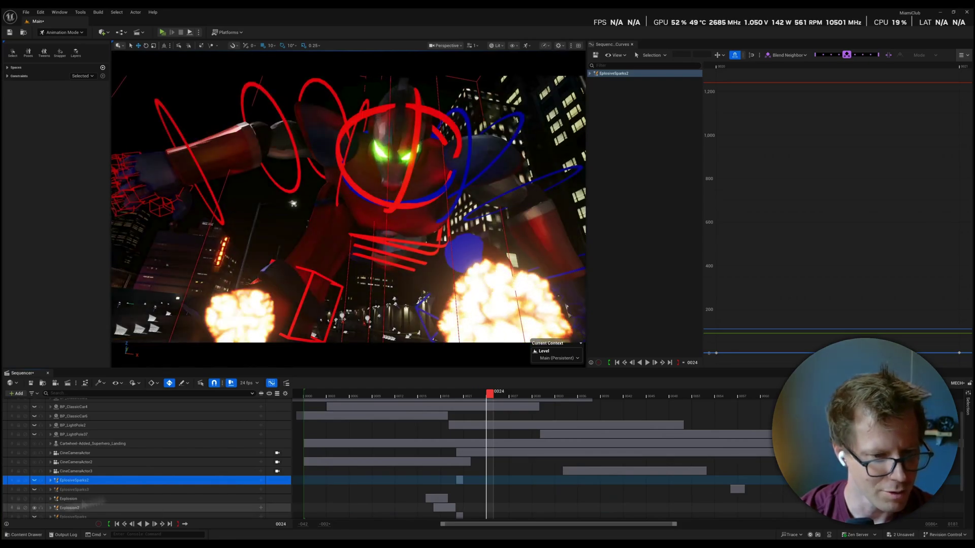
left_click(443, 395)
key("space")
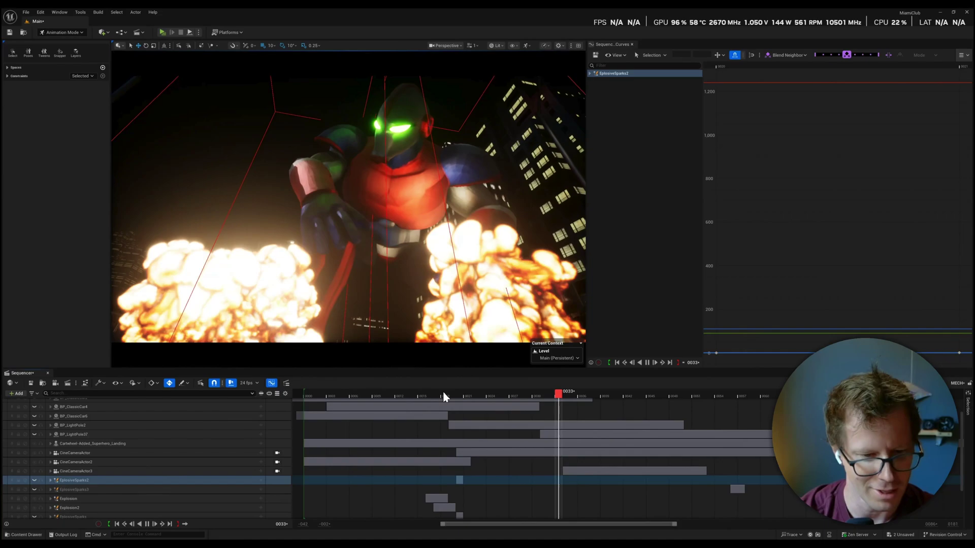
left_click(446, 397)
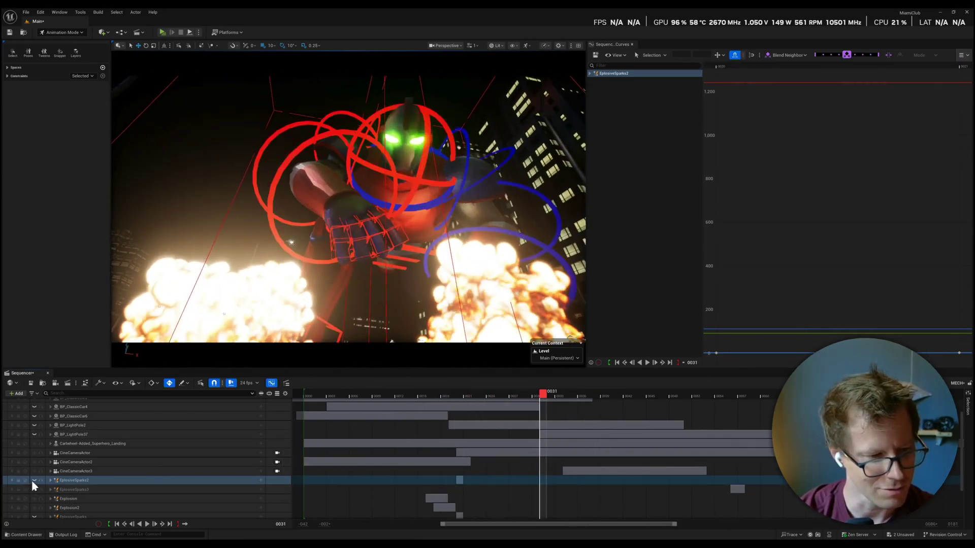
- Unmute ExplosiveSparks2 and mute Explosion and Explosion2, replaying the impact with only the sparks
left_click(24, 489)
left_click(430, 394)
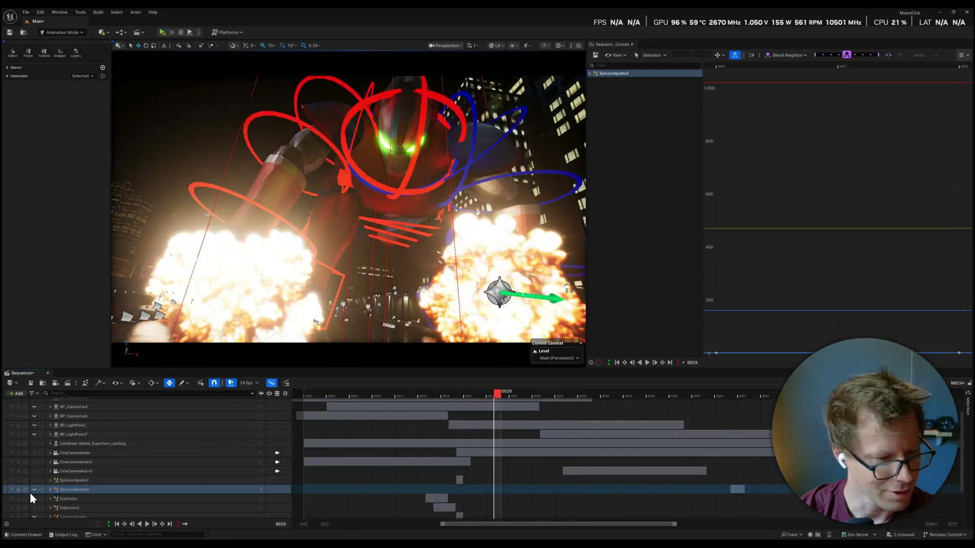
left_click_drag(34, 499, 34, 508)
scroll(34, 508, "down", 2)
left_click_drag(496, 396, 463, 395)
key("space")
left_click(450, 395)
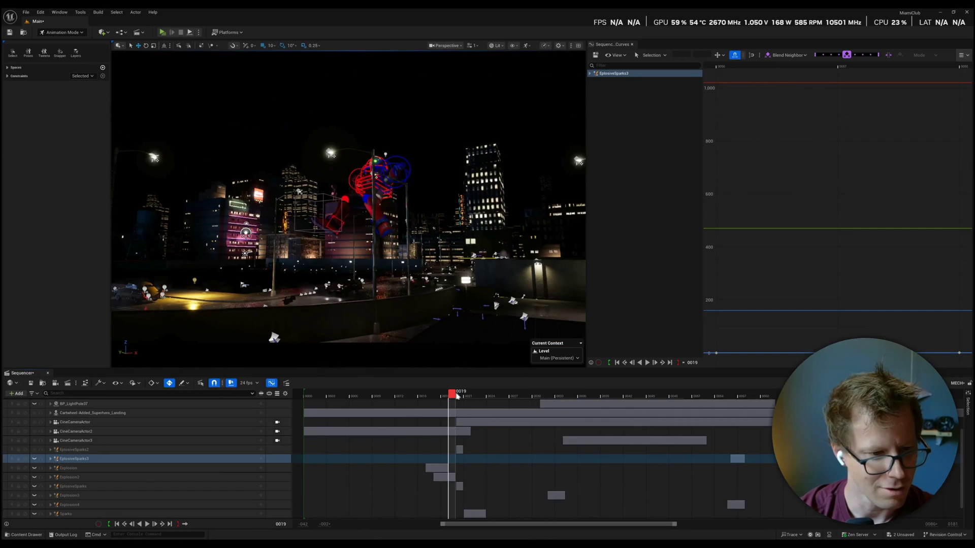
key("space")
key("space")
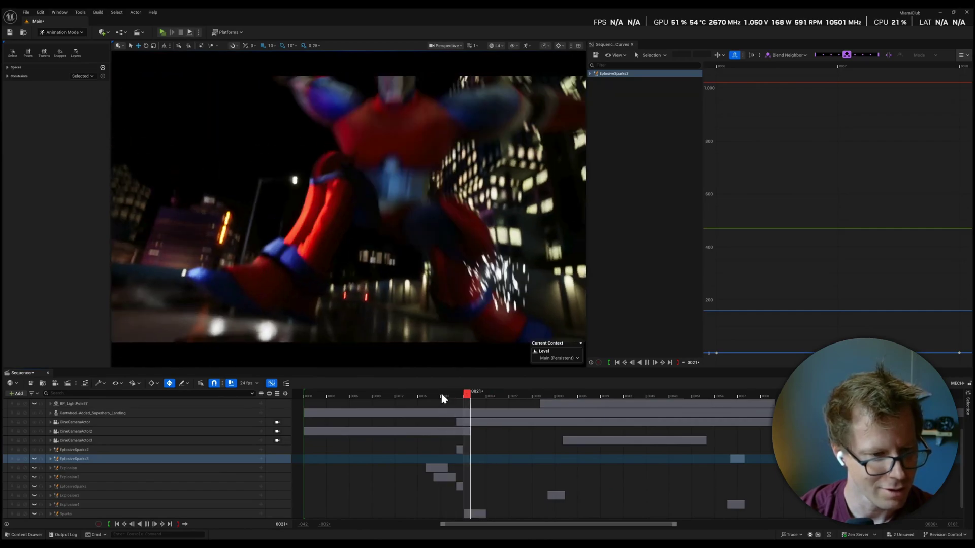
- Replay the sparks-only impact again from about frame 17 through the cut to CineCameraActor
left_click(438, 394)
key("space")
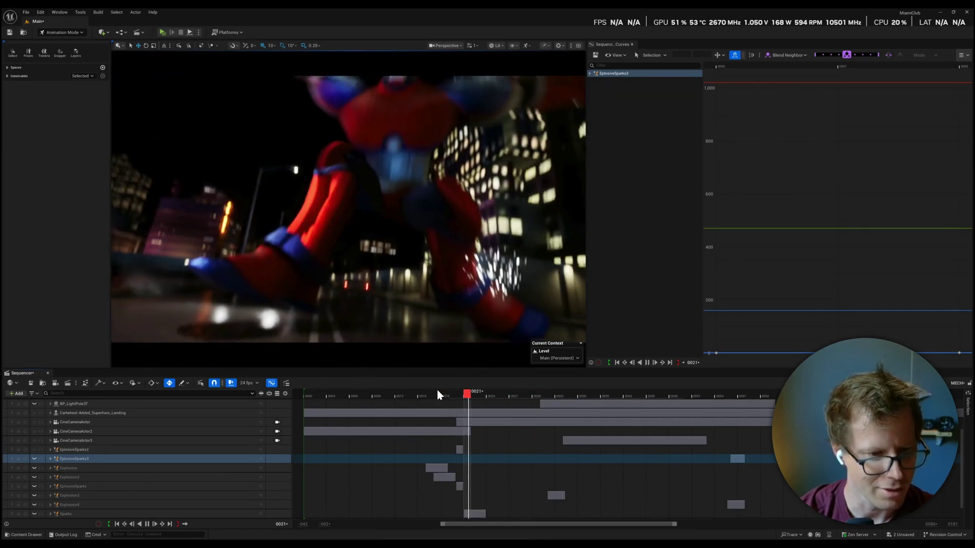
key("space")
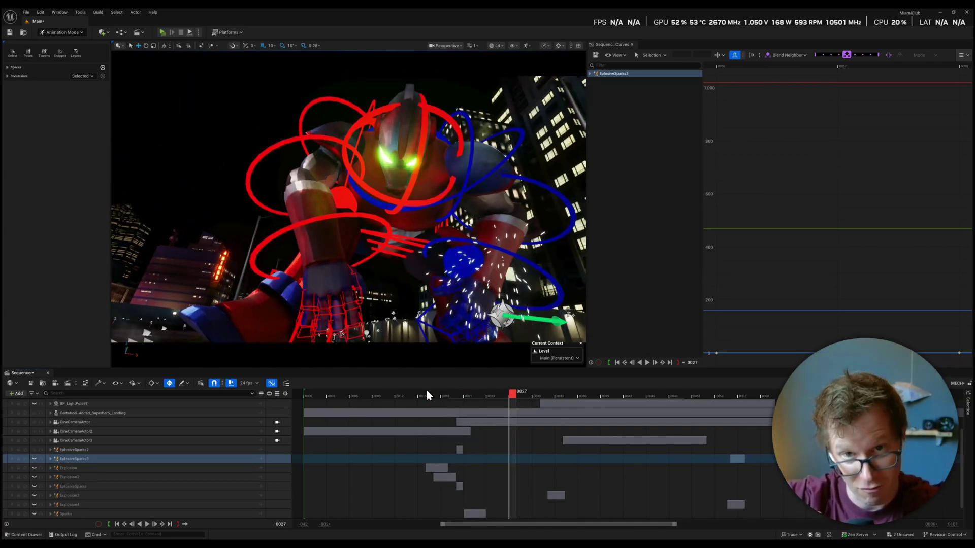
left_click(435, 396)
key("space")
key("space")
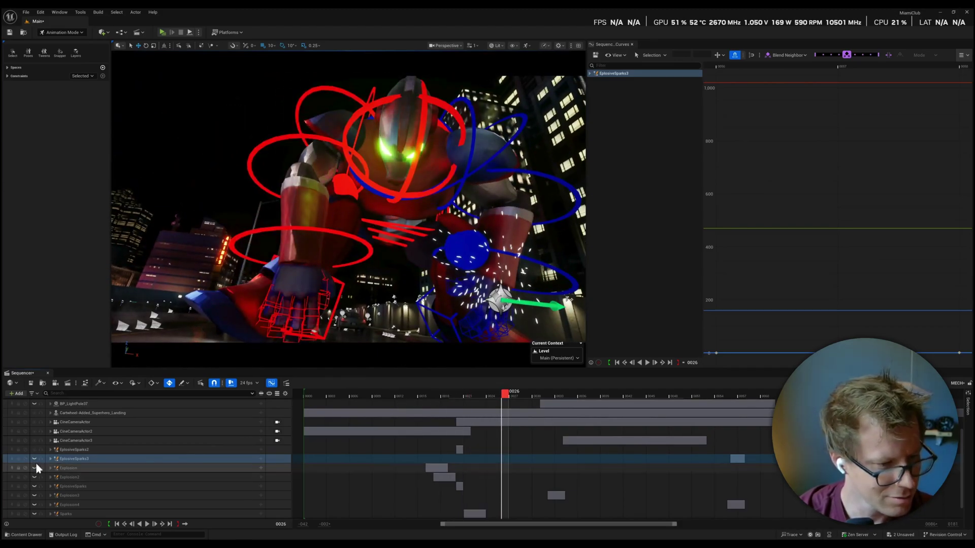
- Unmute the Explosion and Explosion2 tracks and replay the impact with both the fire and the sparks
left_click(35, 469)
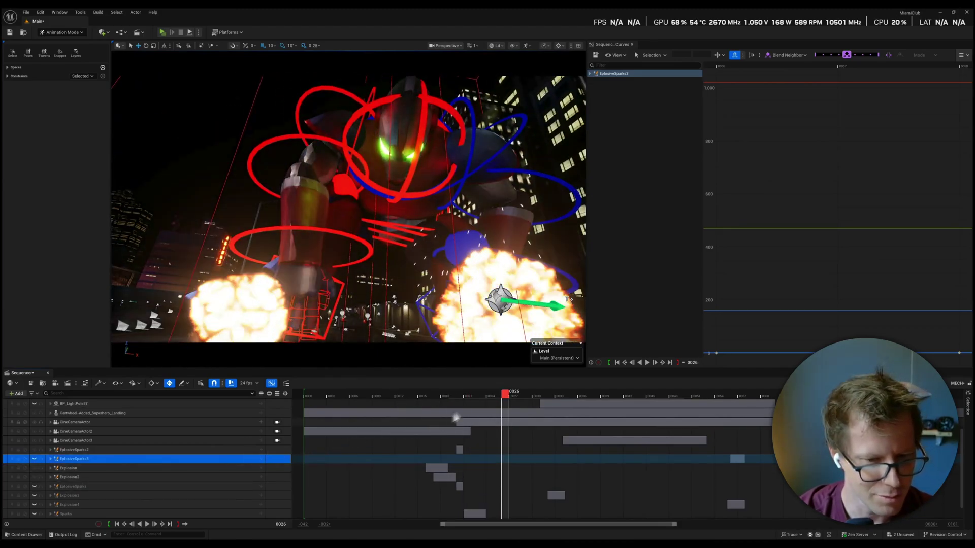
key("space")
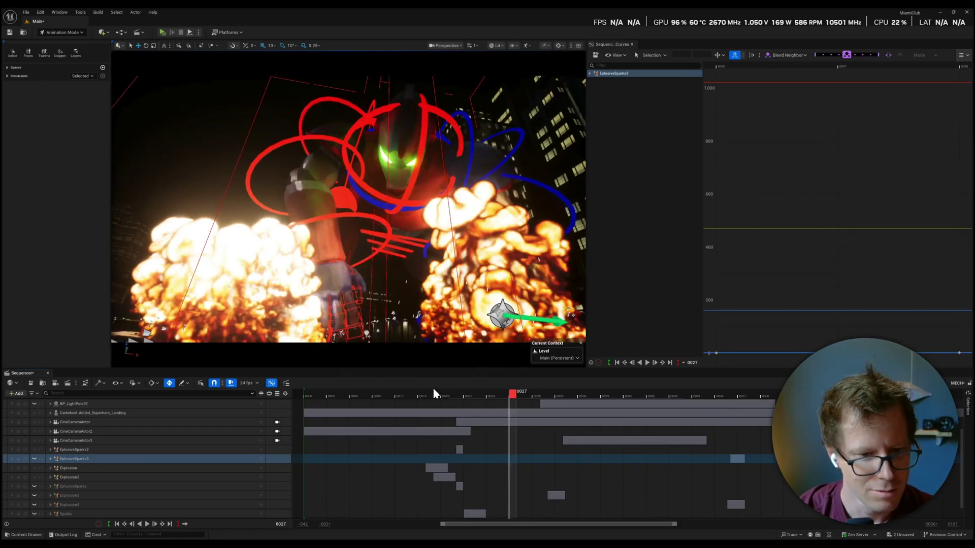
left_click(435, 394)
key("space")
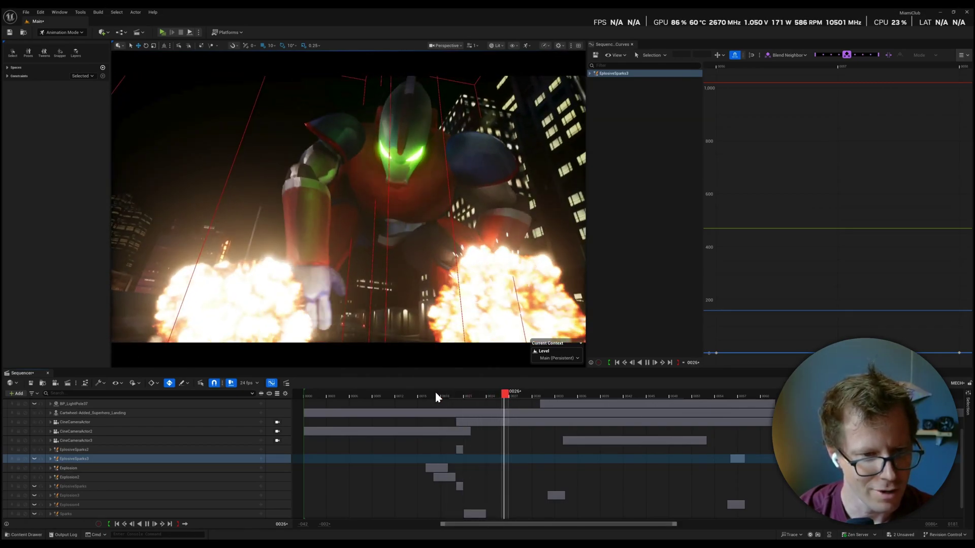
left_click(435, 393)
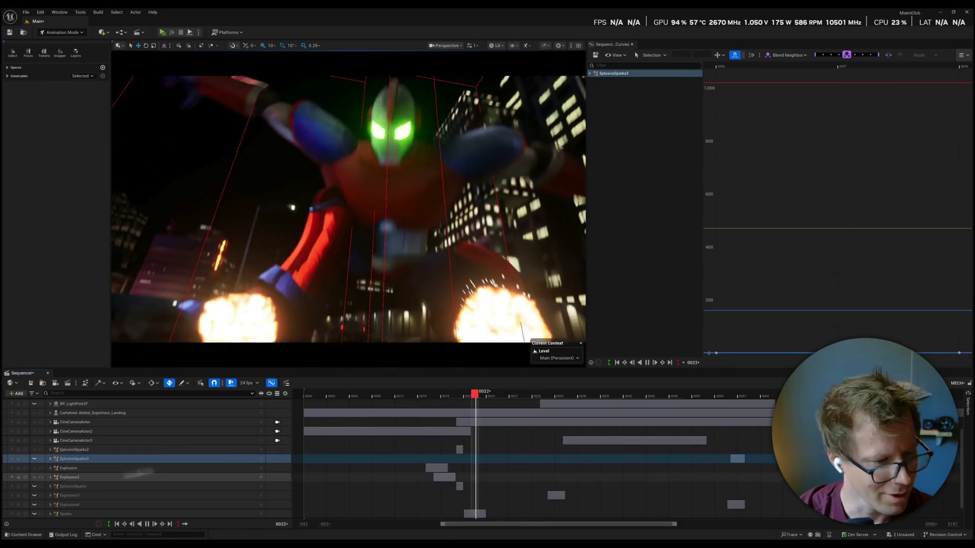
key("space")
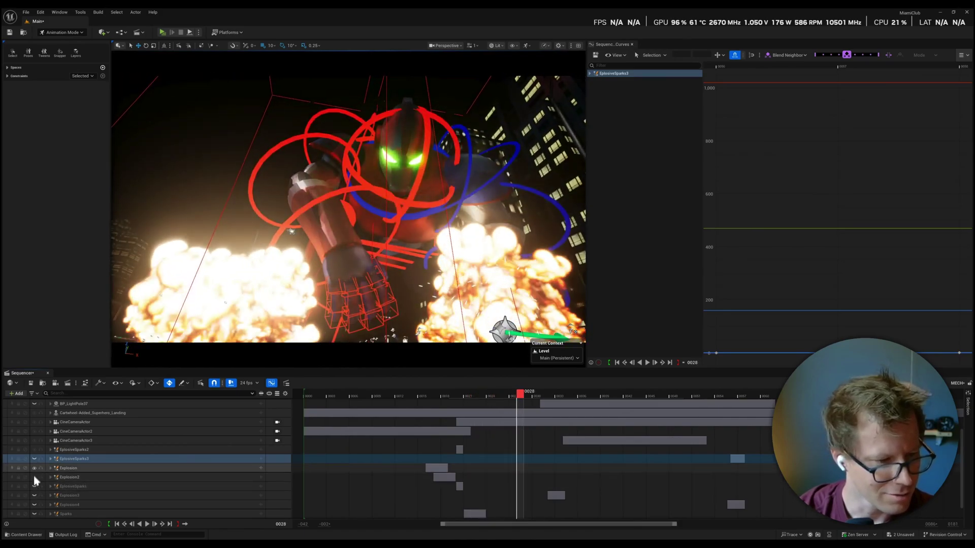
- Unmute the ExplosiveSparks track and replay the landing from about frame 13 with the combined effects
left_click(34, 487)
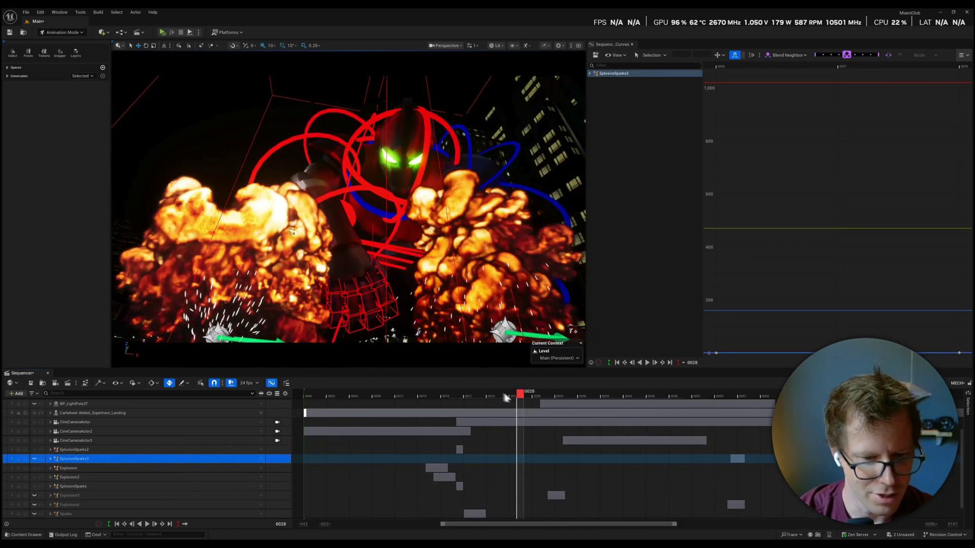
left_click(404, 395)
key("space")
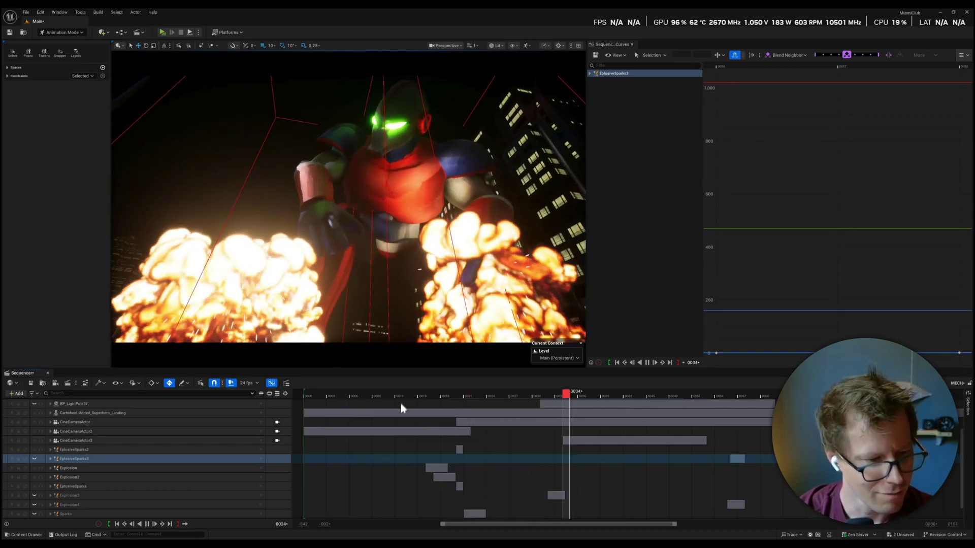
key("space")
- Open the Explosion Niagara system from the FX folder, replay its preview simulation, and close its editor
left_click(23, 535)
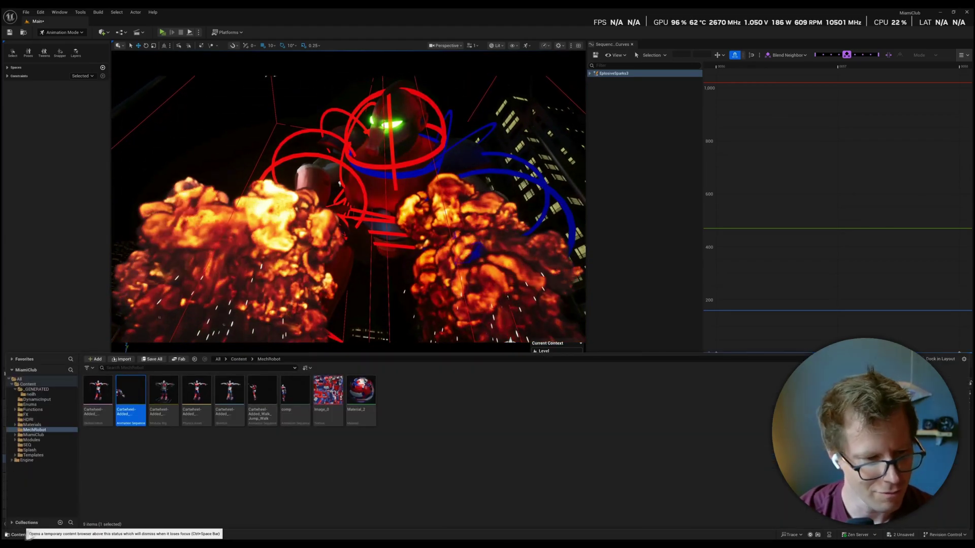
left_click(40, 415)
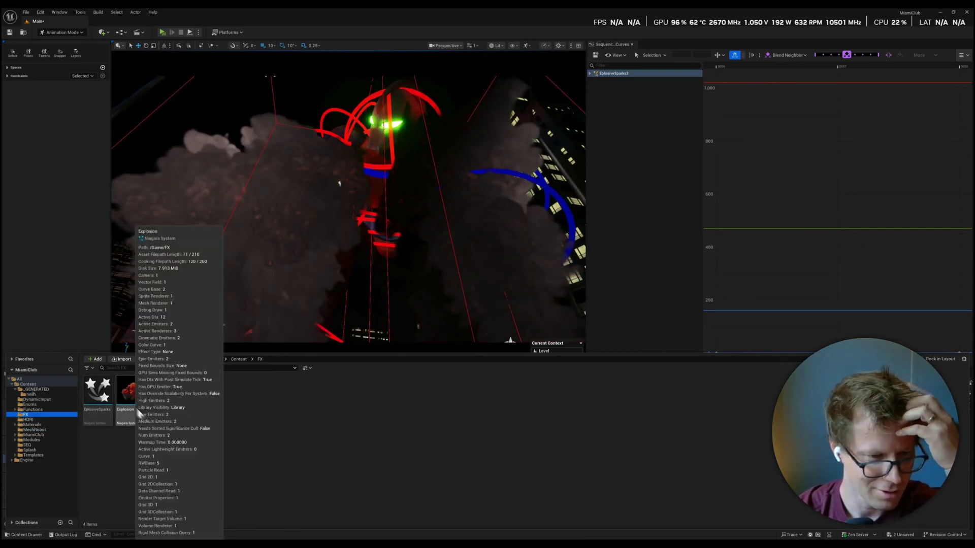
double_click(133, 392)
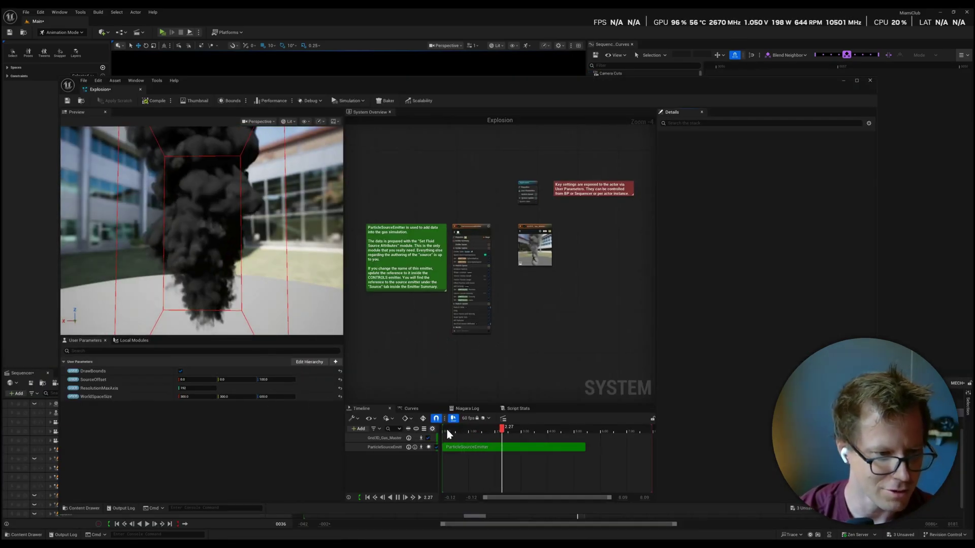
left_click(447, 430)
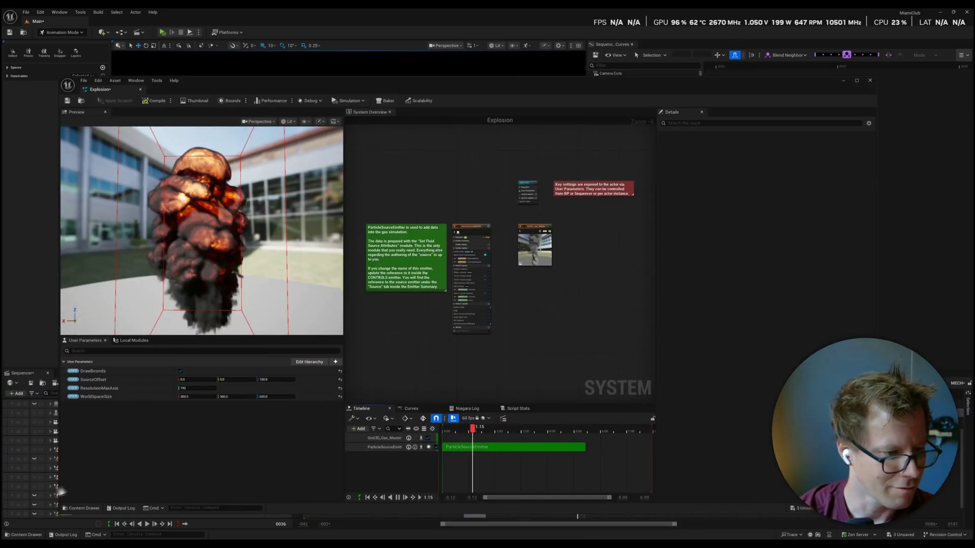
left_click(26, 535)
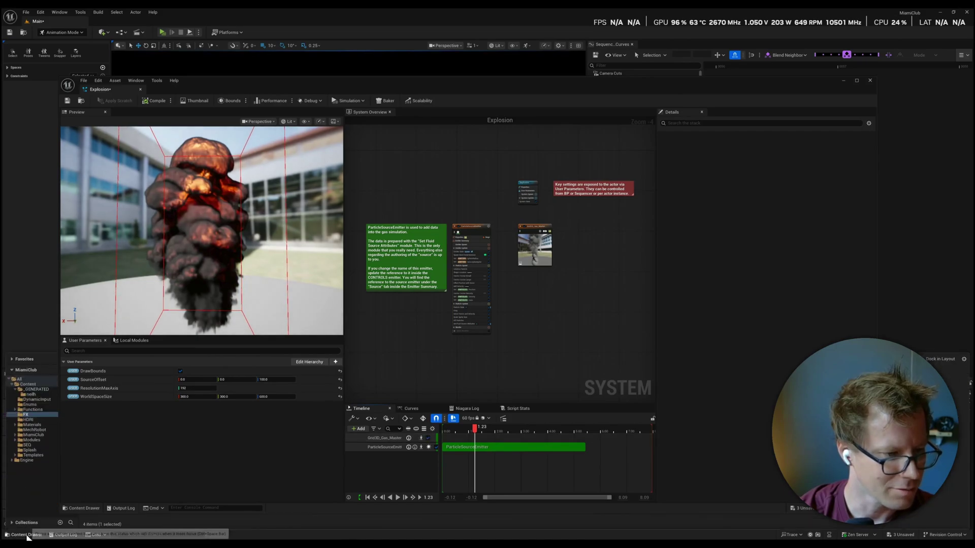
left_click(870, 80)
- Start a new Niagara system, inspect the Grid3D_Gas_DivergenceExplosion template among the Niagara Fluids templates, and cancel the creation
right_click(261, 406)
left_click(274, 267)
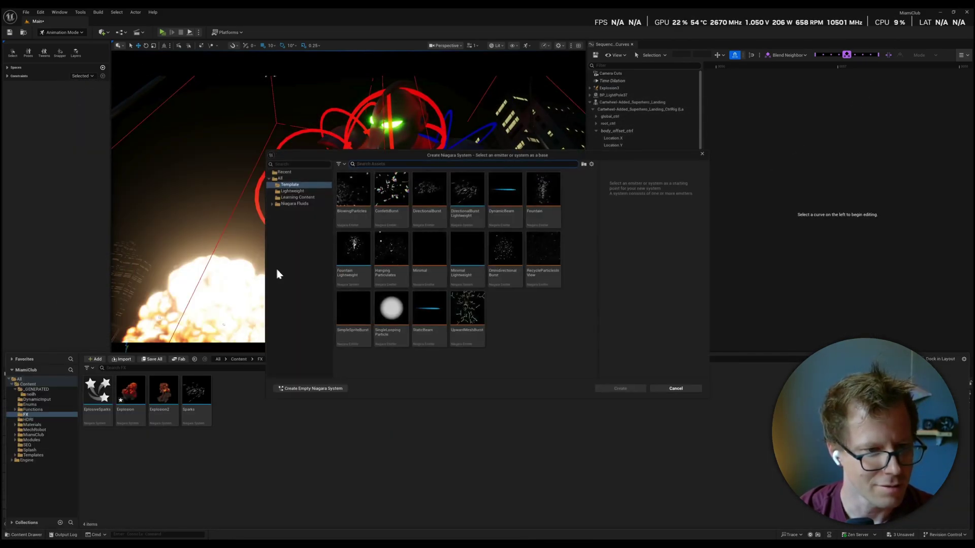
left_click(271, 204)
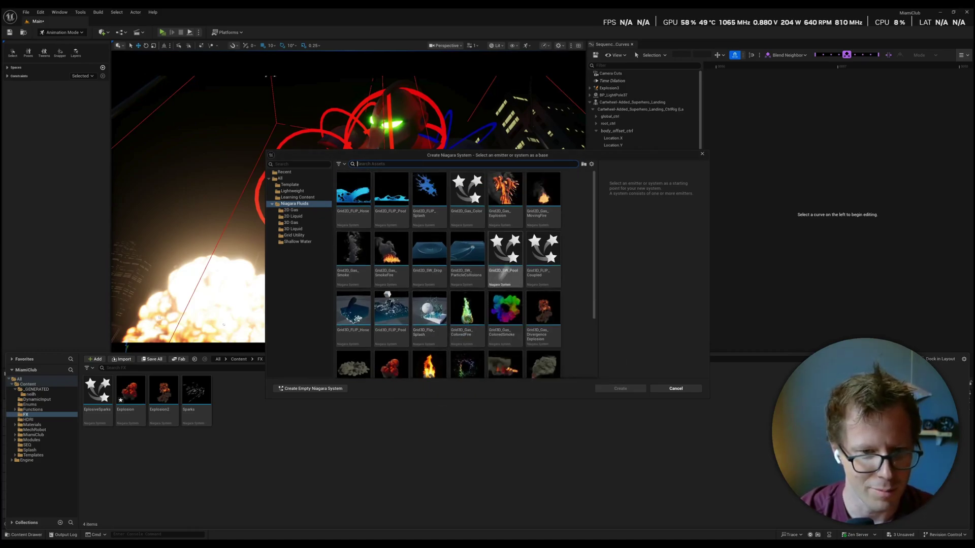
scroll(466, 334, "down", 2)
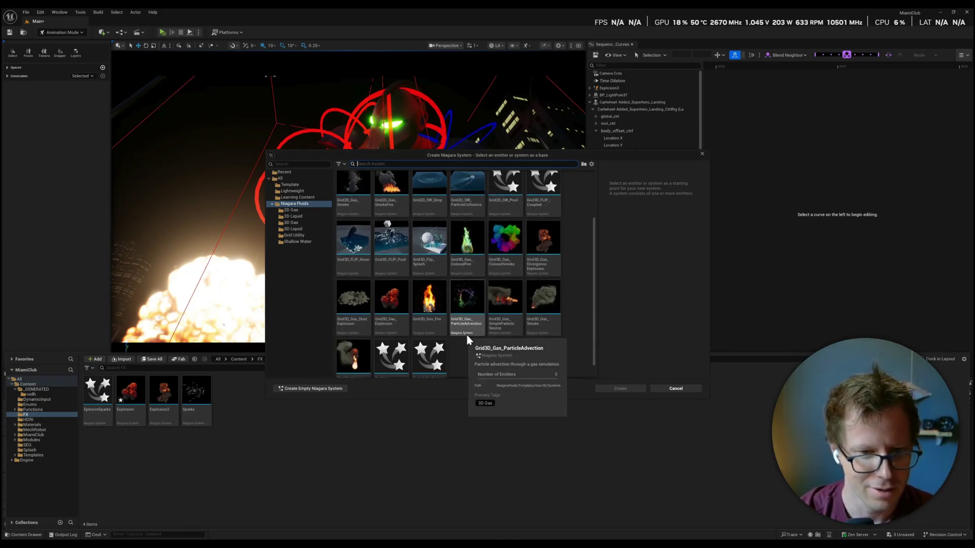
left_click(545, 245)
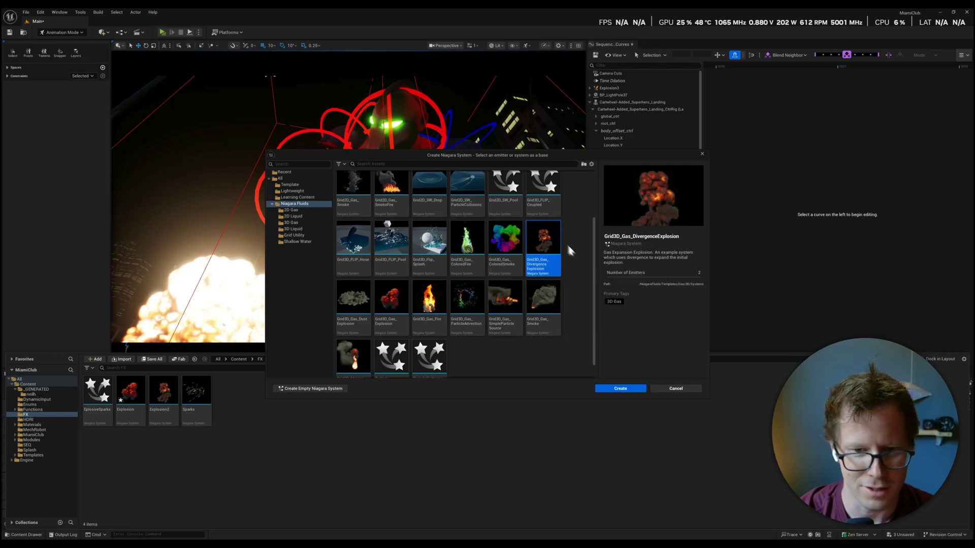
left_click(670, 389)
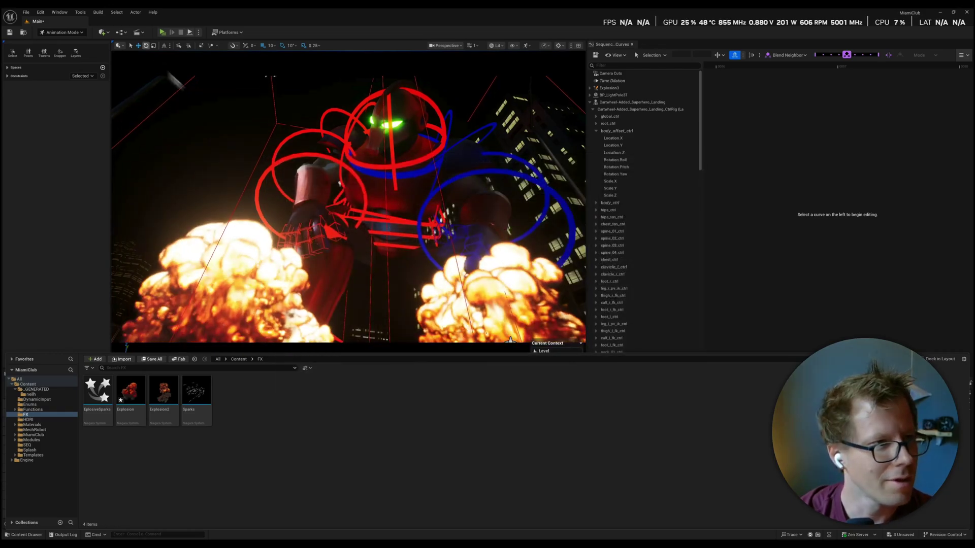
- Search the project plugins for "nia" to review the Niagara plugins, including NiagaraFluids, and close the plugin list
left_click(77, 13)
mouse_move(40, 13)
left_click(57, 114)
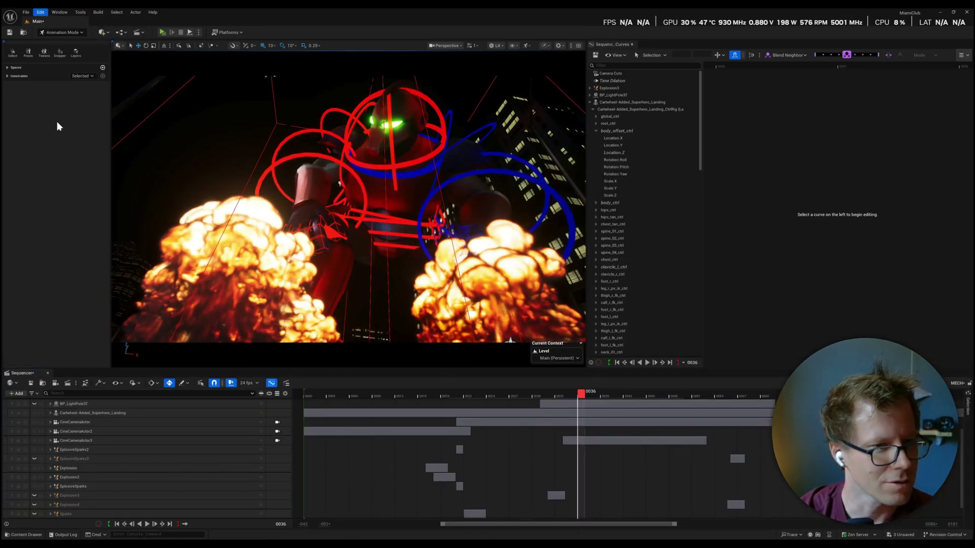
type("nia")
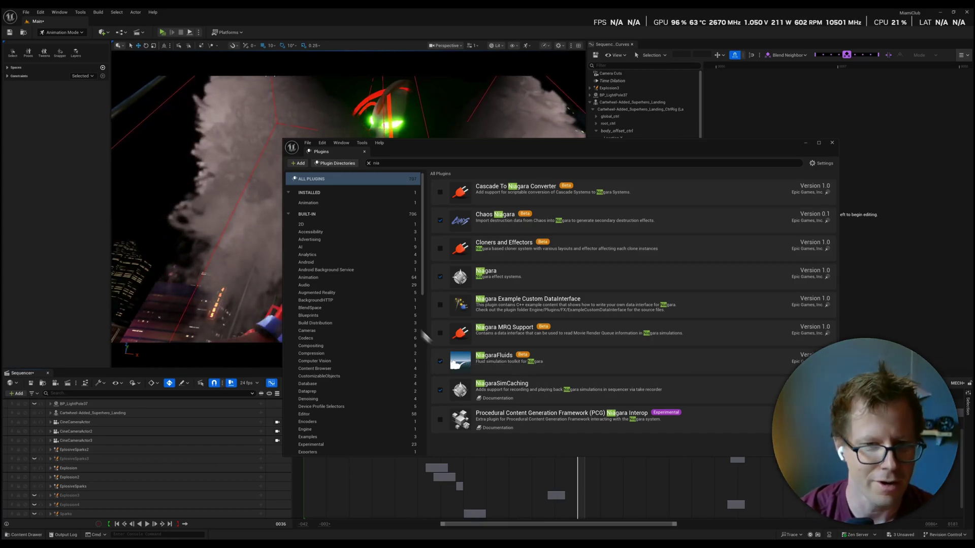
left_click(832, 143)
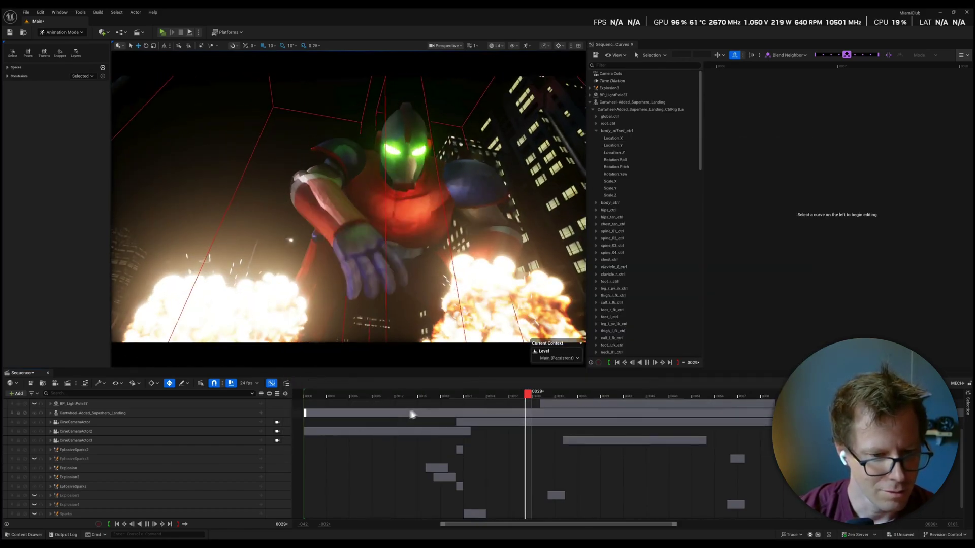
- Unmute the classic car and light pole tracks and replay the sequence from the start
key("space")
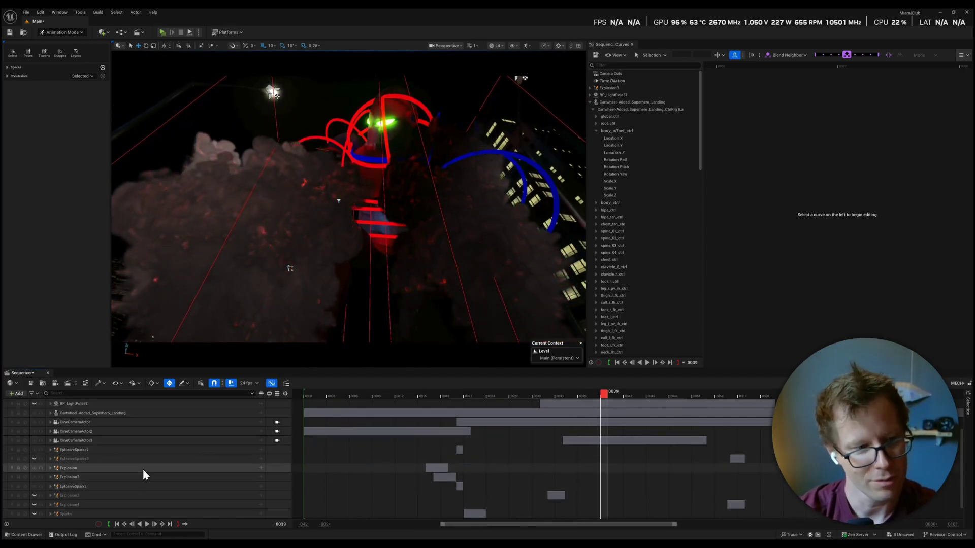
scroll(65, 504, "up", 3)
left_click_drag(35, 421, 33, 451)
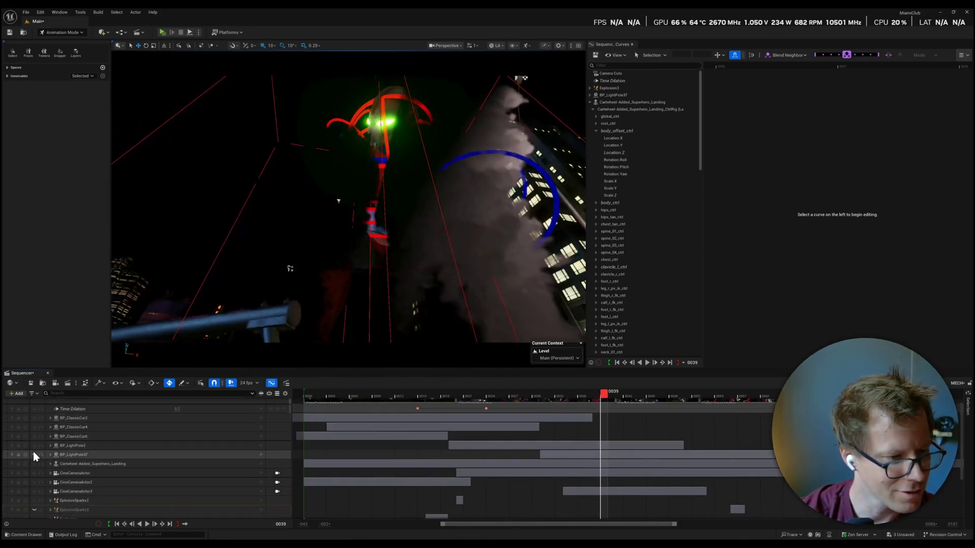
left_click(307, 395)
key("space")
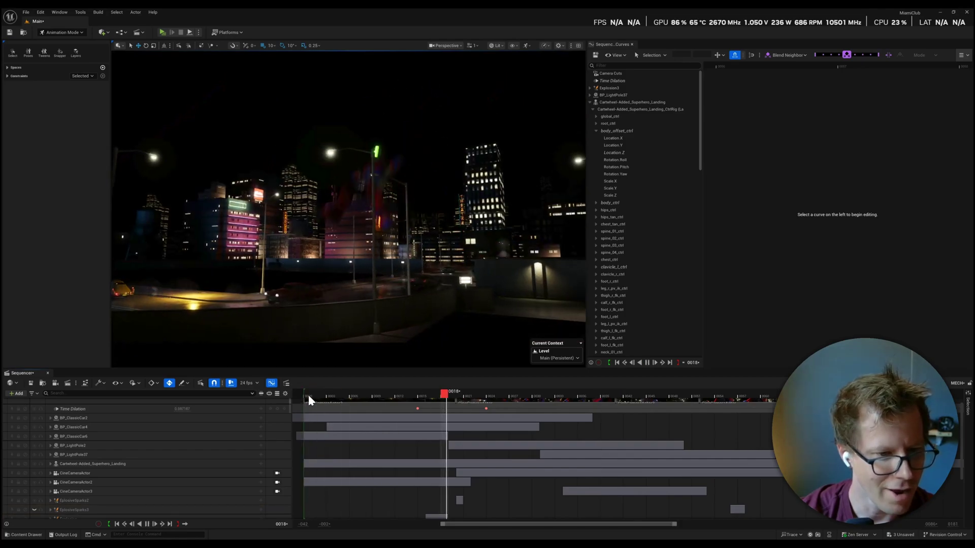
- Review the landing shot with the cars and light poles by replaying from the opening frames and scrubbing around frames 20 to 27
left_click(309, 395)
key("space")
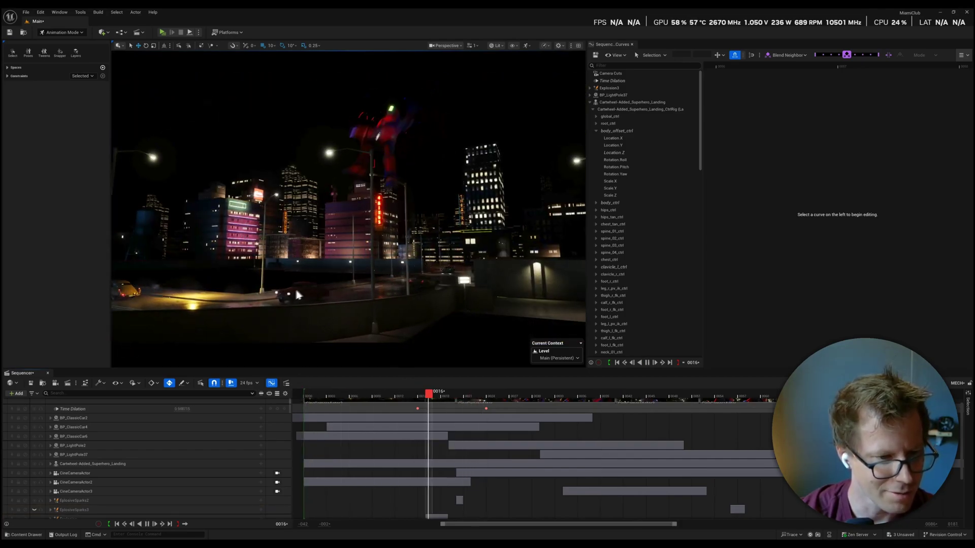
key("space")
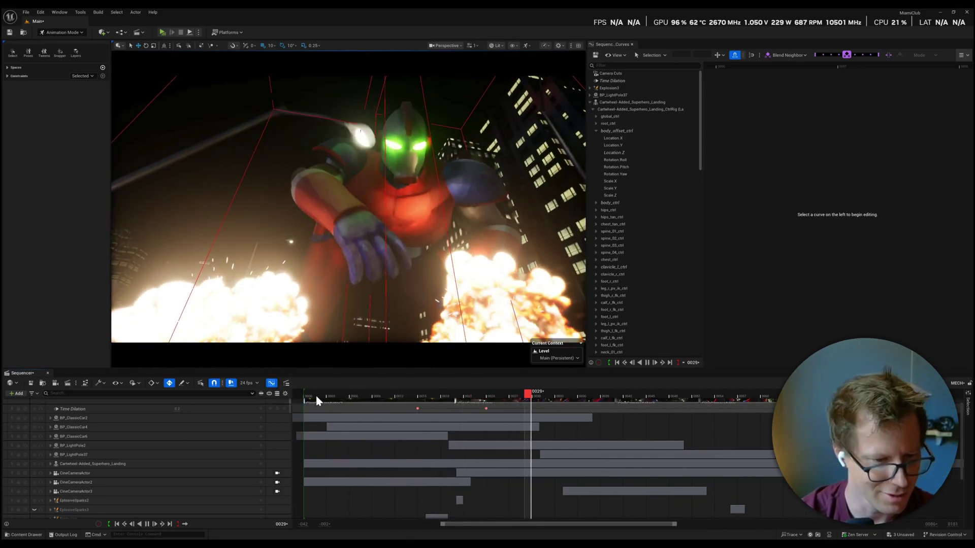
left_click(315, 394)
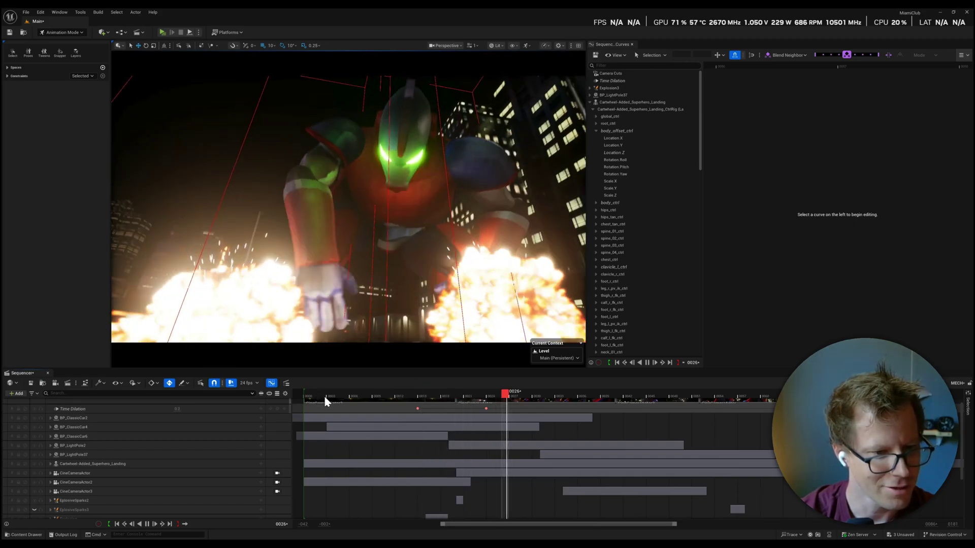
key("space")
left_click_drag(375, 401, 490, 396)
key("space")
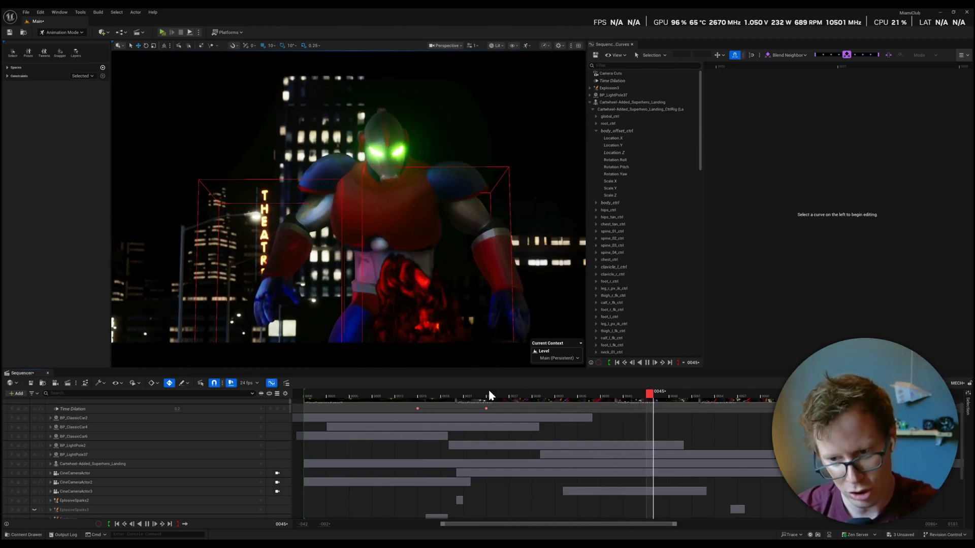
left_click_drag(489, 391, 512, 392)
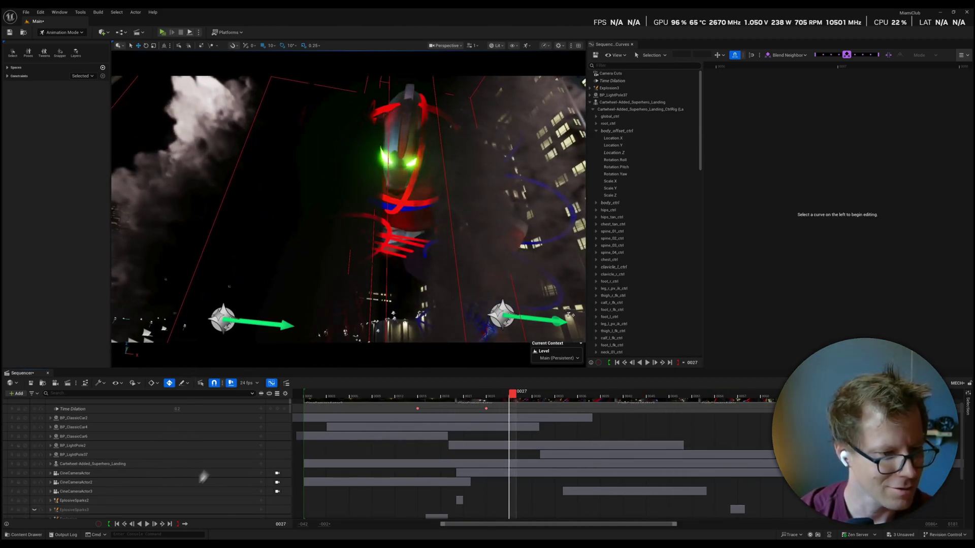
left_click_drag(324, 399, 459, 395)
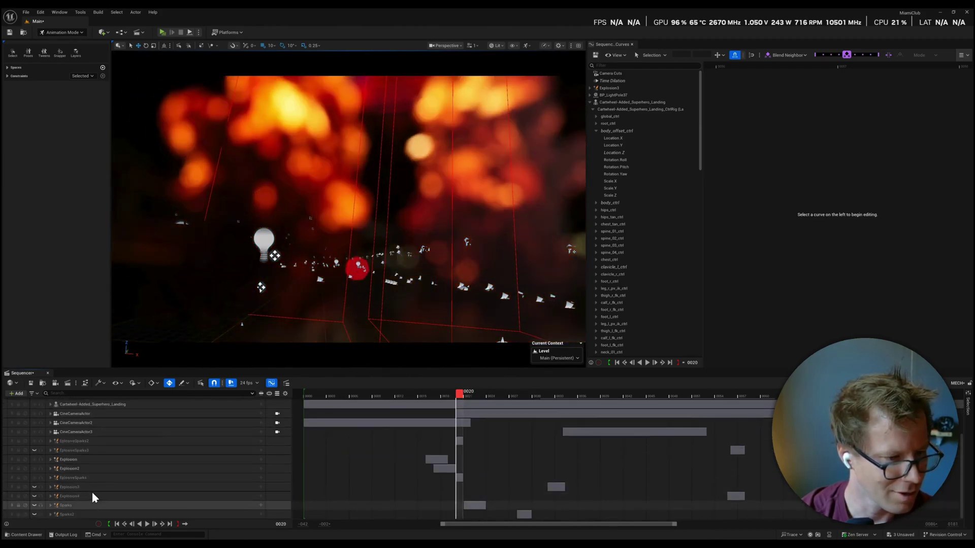
- Select the BP_LightPole2 track, release the viewport from the camera cuts, and replay the pole's fall from a free view
scroll(92, 492, "up", 2)
scroll(77, 485, "down", 4)
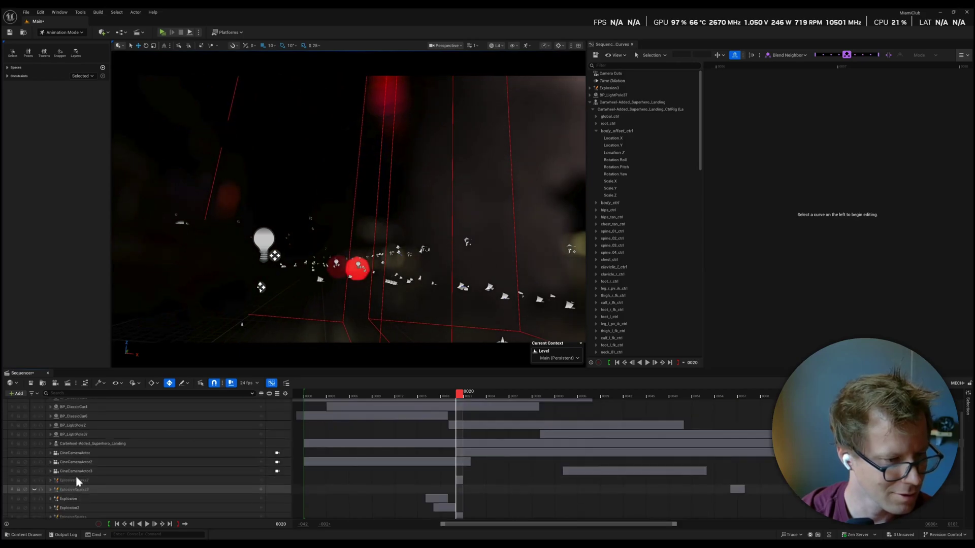
scroll(87, 497, "up", 5)
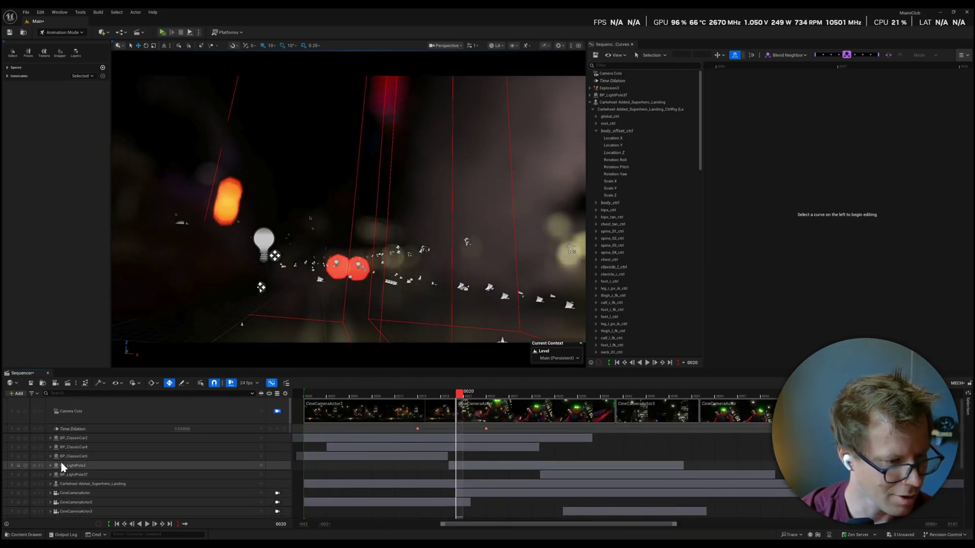
left_click(63, 465)
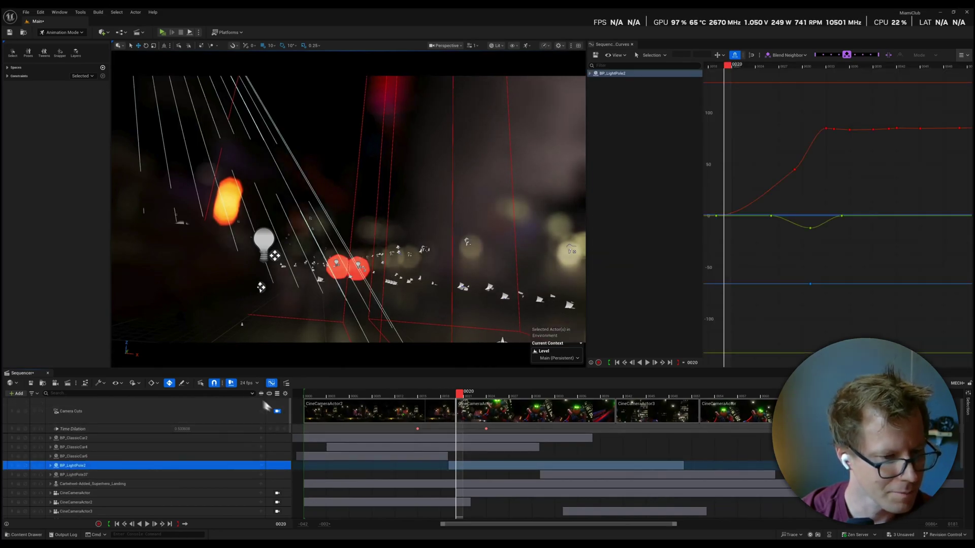
left_click(277, 411)
right_click_drag(364, 294, 364, 330)
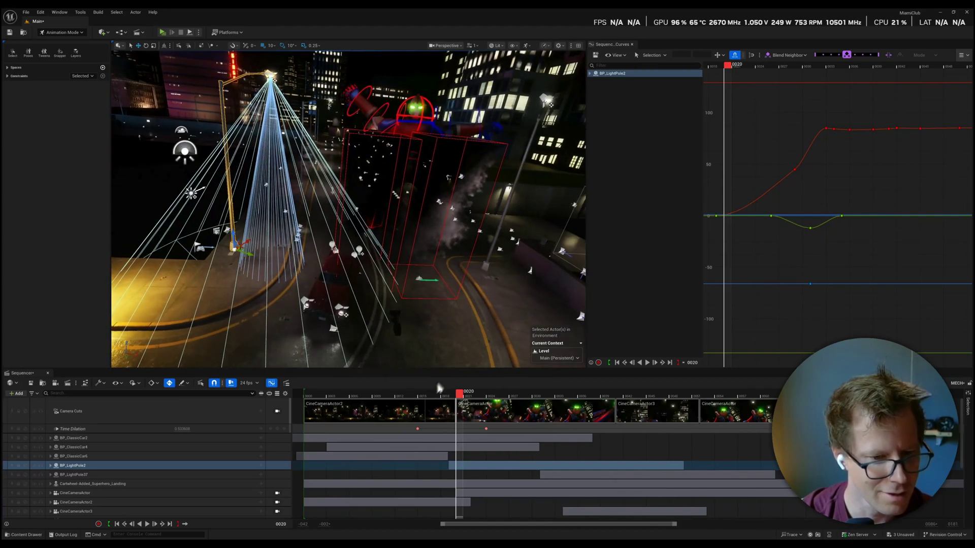
left_click(415, 394)
key("space")
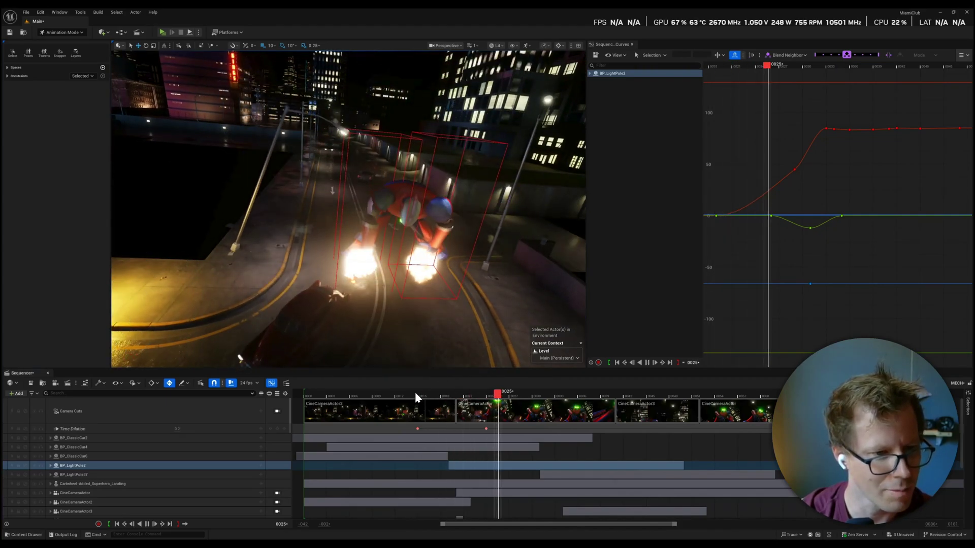
key("space")
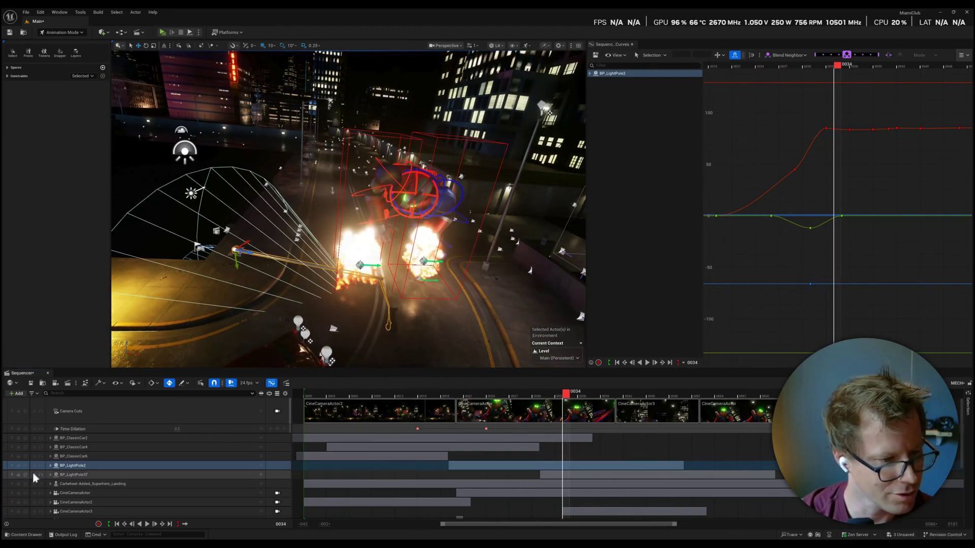
- Expand the BP_LightPole2 transform and show its Rotation Pitch curve followed by its Rotation Roll curve
left_click(50, 466)
scroll(90, 491, "down", 2)
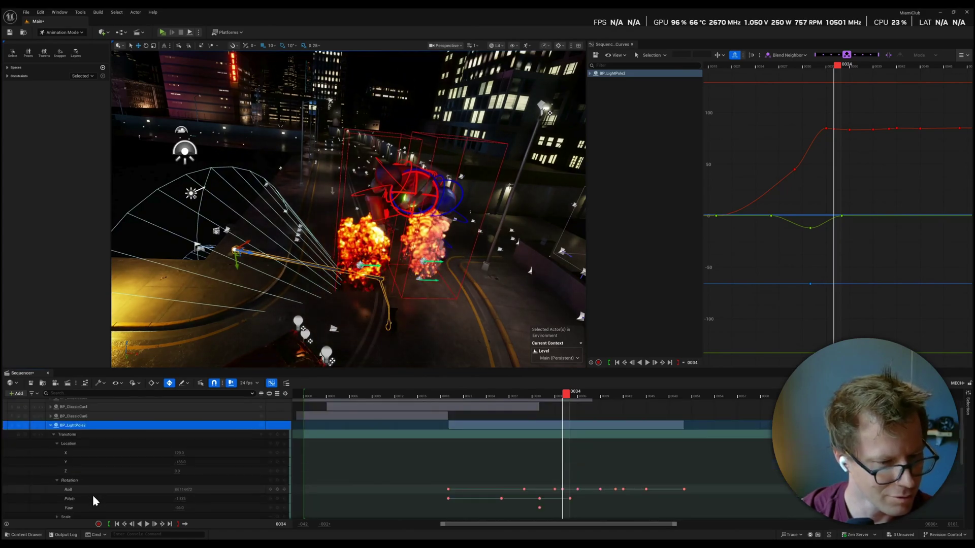
left_click(92, 491)
left_click(94, 499, "shift")
left_click(94, 500)
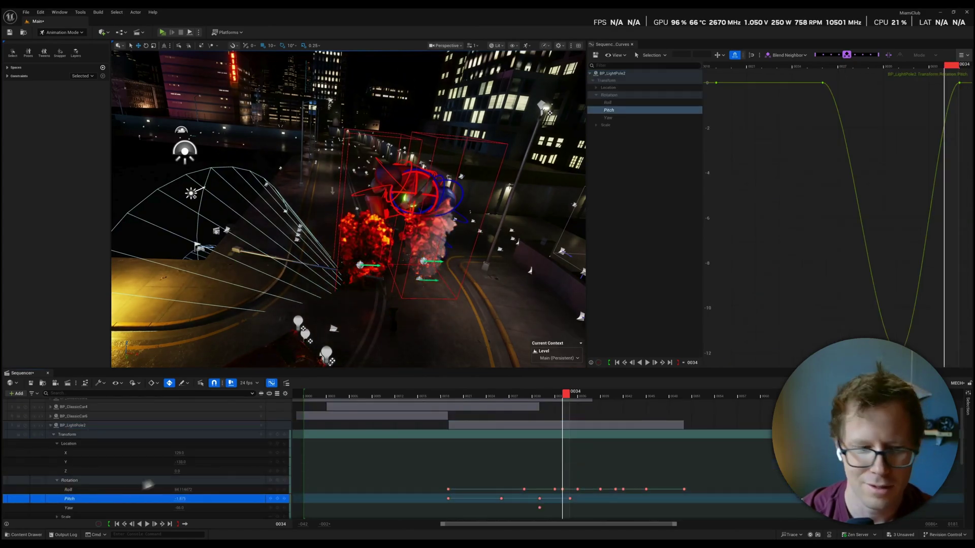
left_click(102, 490)
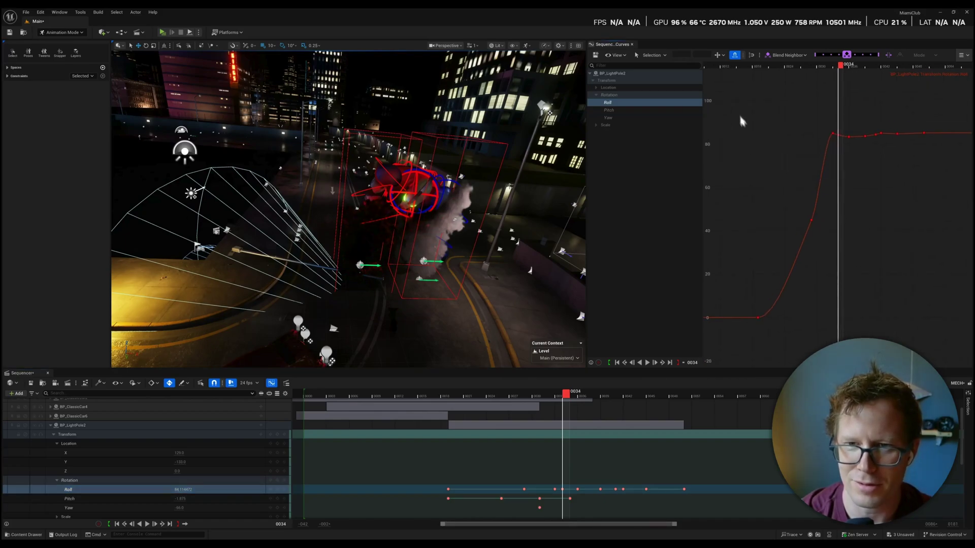
- Play and scrub through the BP_LightPole2 Roll curve to examine how its keys drive the pole's fall and settling
left_click(749, 65)
key("Right")
key("Right")
key("Right")
key("Right")
key("Right")
key("Right")
key("Right")
key("Right")
key("Right")
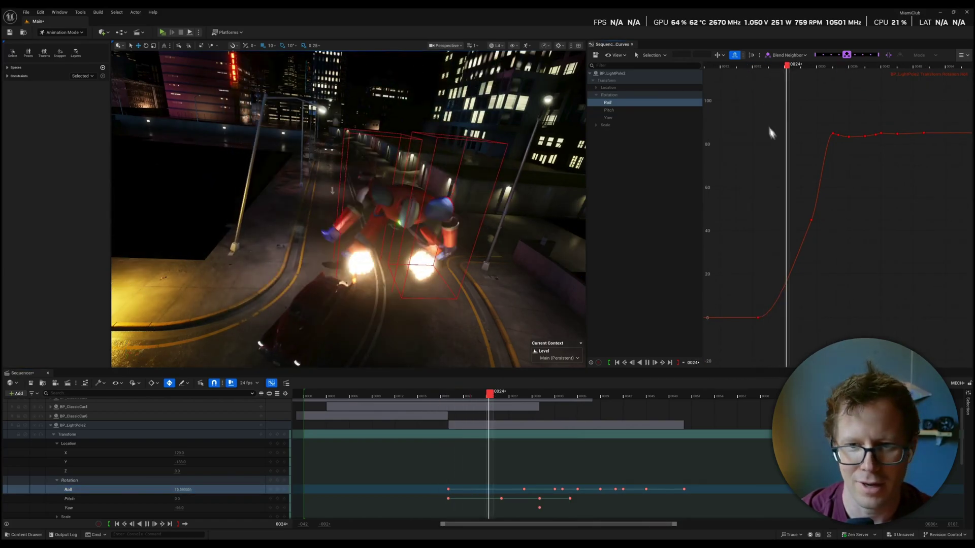
left_click_drag(787, 167, 812, 225)
left_click_drag(829, 265, 831, 267)
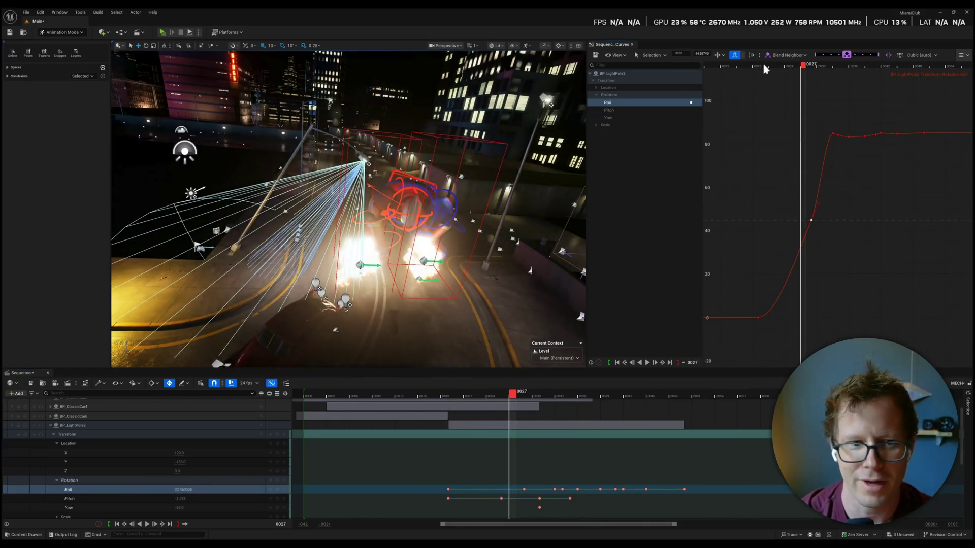
left_click_drag(760, 66, 859, 73)
- Replay the impact repeatedly from close and wide free camera views to examine the explosions around the falling light poles
key("space")
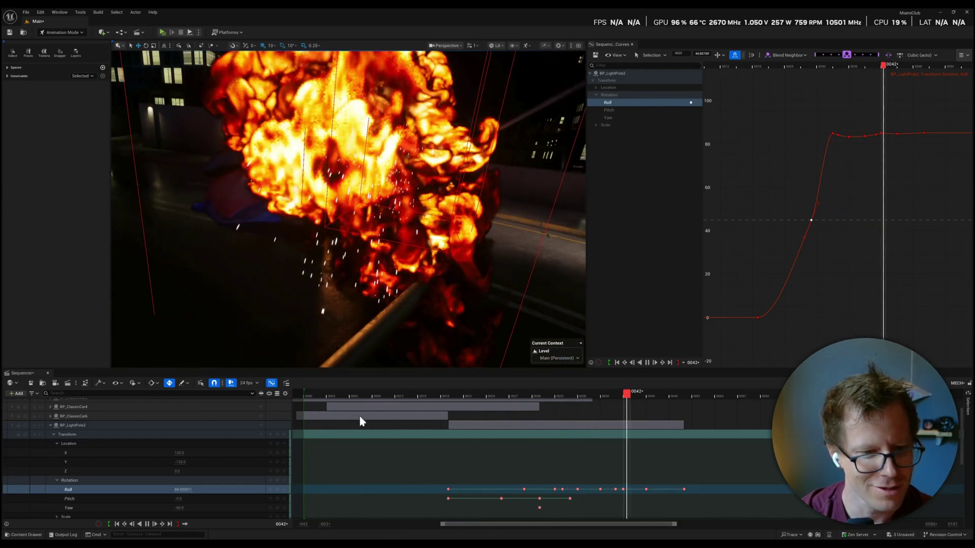
left_click(362, 395)
key("space")
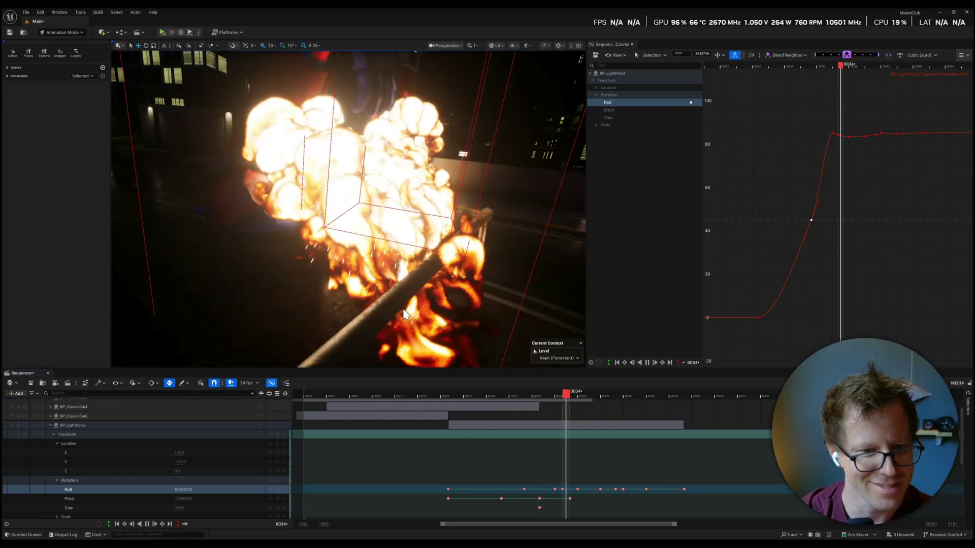
left_click(407, 394)
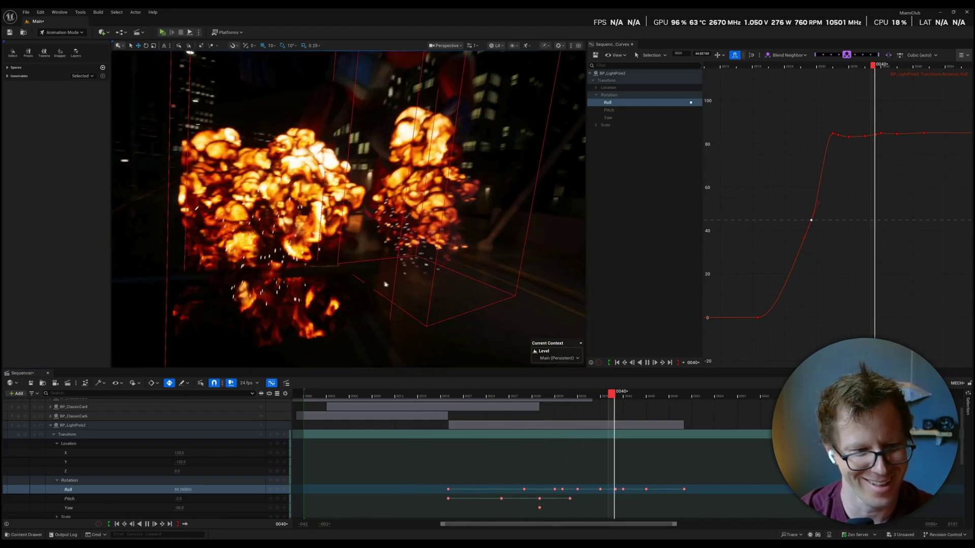
left_click(413, 395)
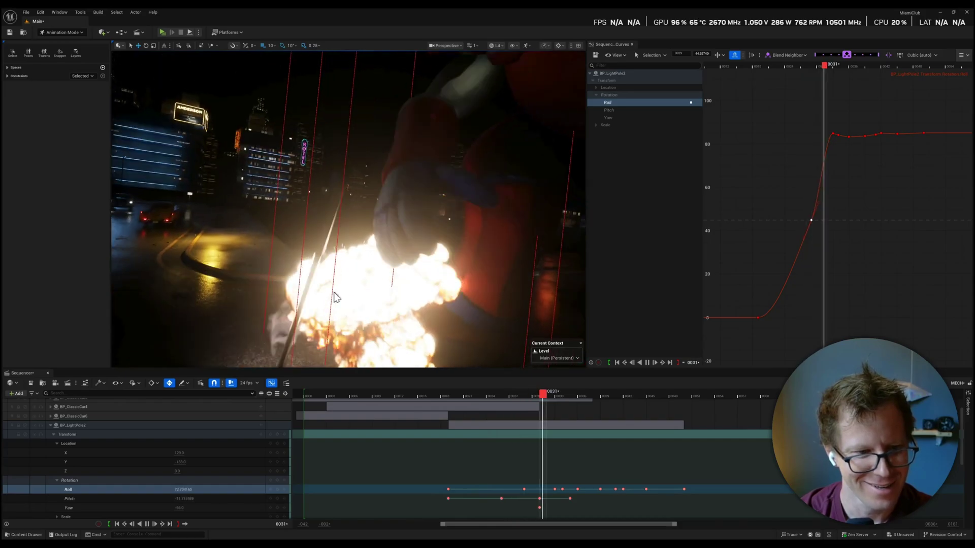
left_click(388, 395)
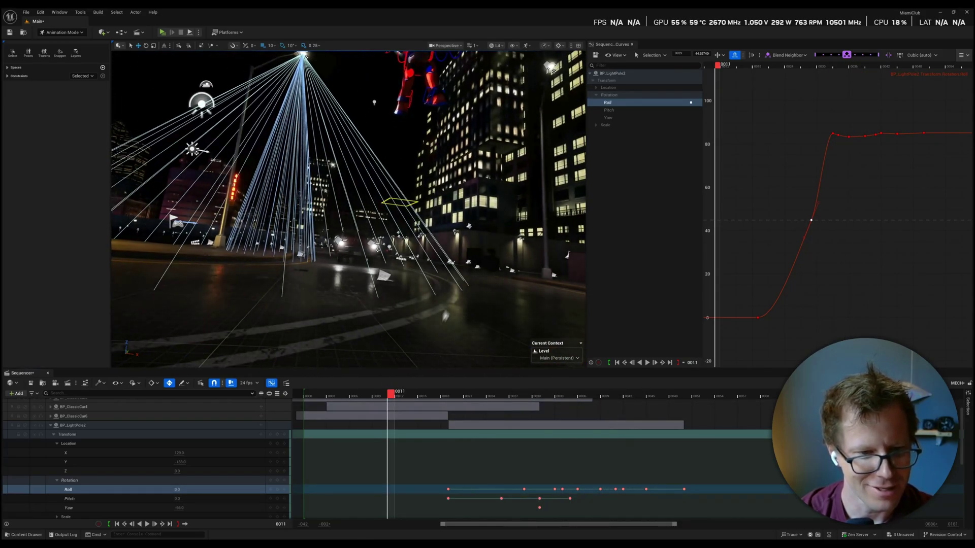
right_click_drag(446, 316, 458, 293)
key("space")
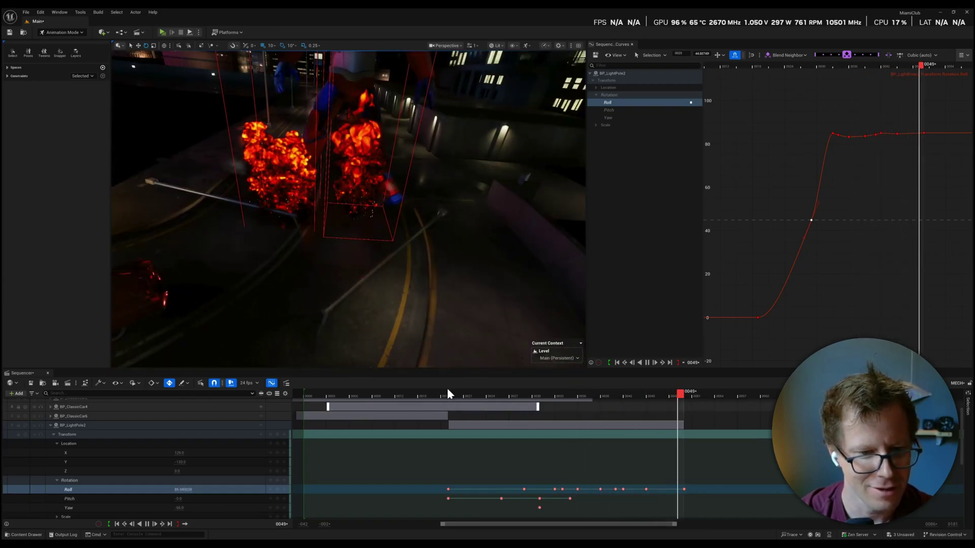
left_click(447, 395)
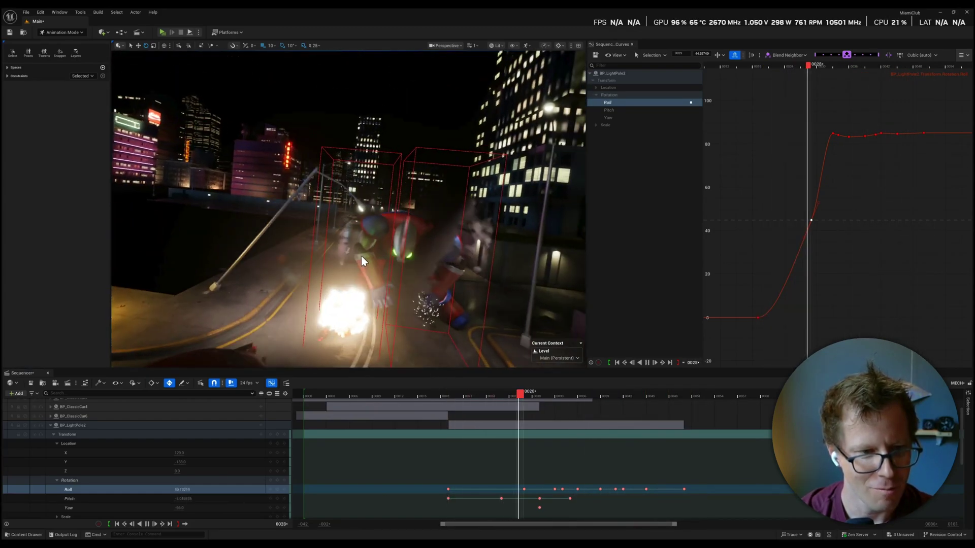
- Unmute the remaining Explosion3, Explosion4 and Sparks effect tracks in the sequence
scroll(83, 489, "down", 5)
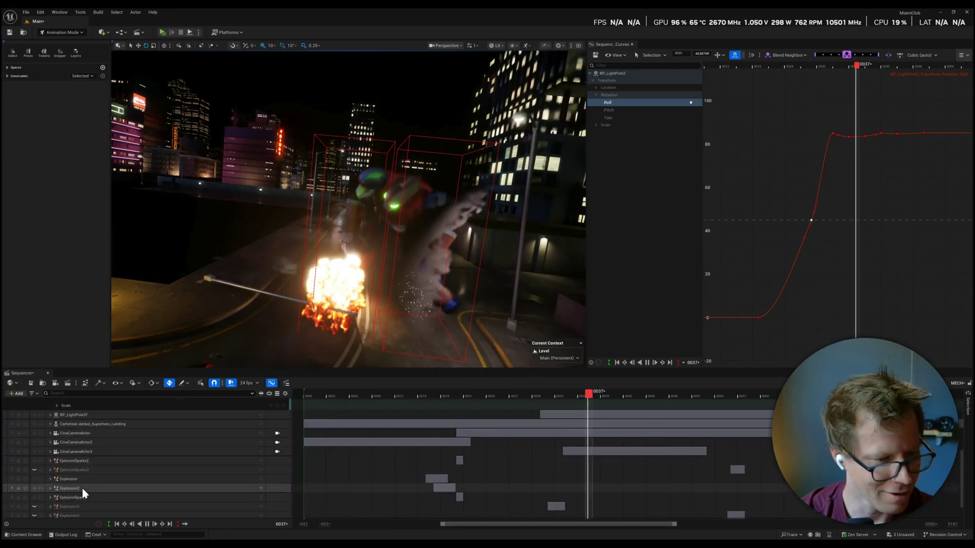
left_click(35, 488)
left_click(35, 506)
left_click(35, 514)
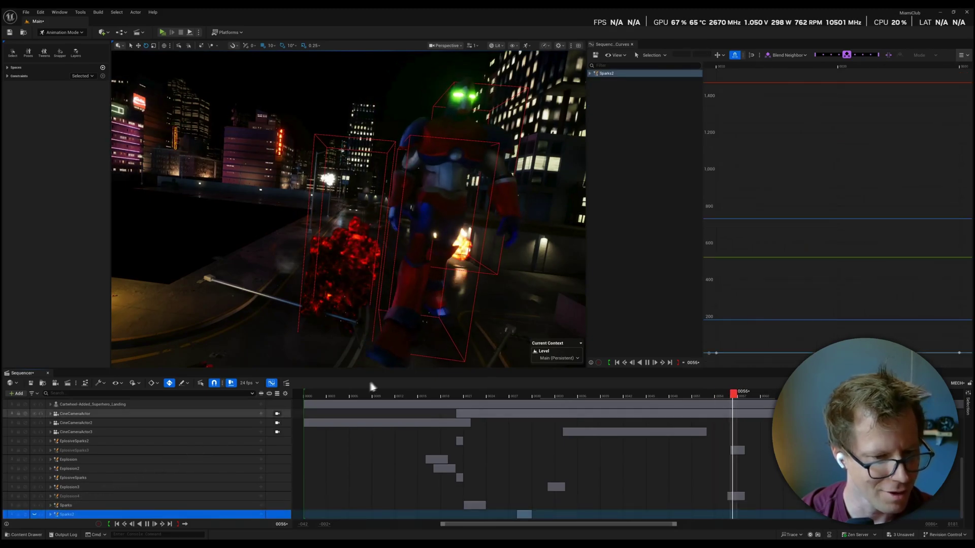
- Replay the landing from about frames 7 and 14 to check the sparks and extra explosions around the light poles
left_click(357, 393)
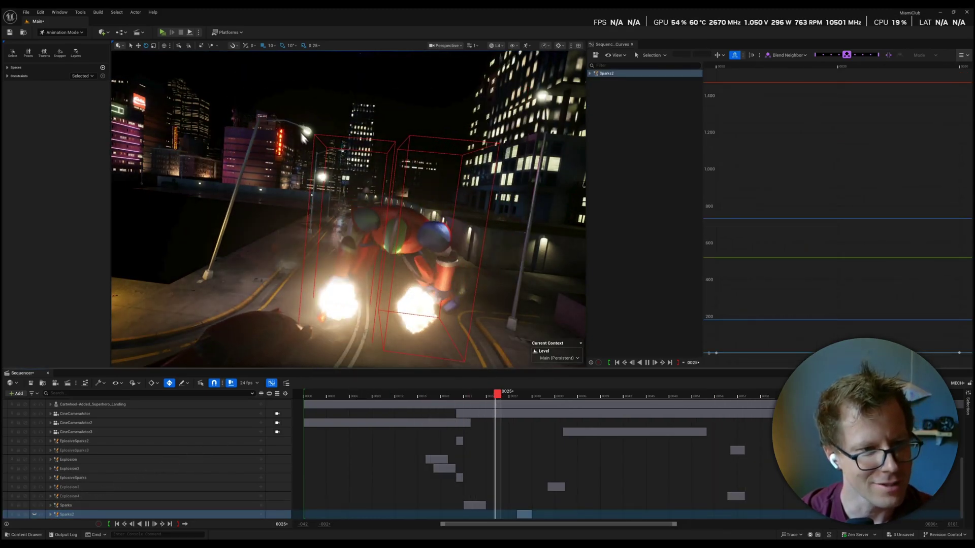
key("space")
key("space")
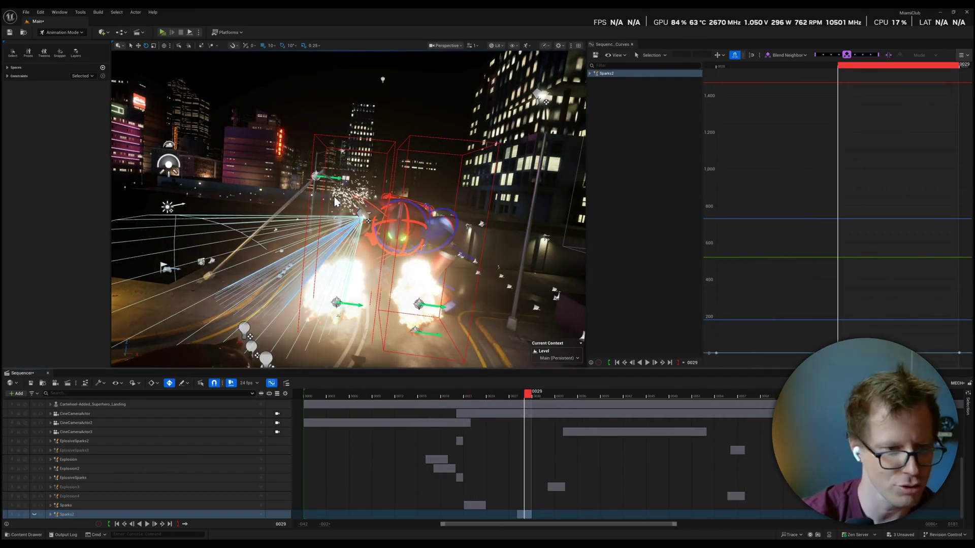
left_click(414, 396)
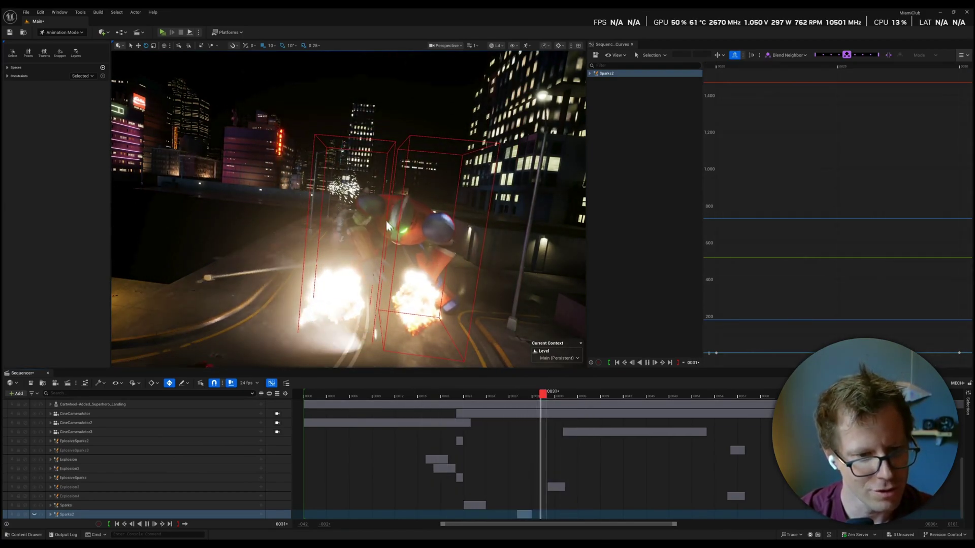
key("space")
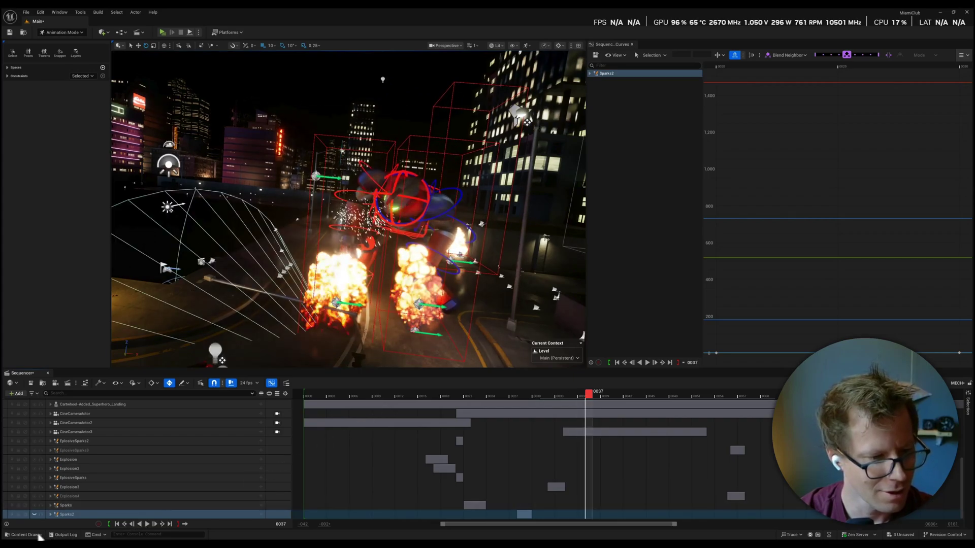
- Open the Sparks Niagara system from the FX folder
left_click(23, 535)
left_click(194, 400)
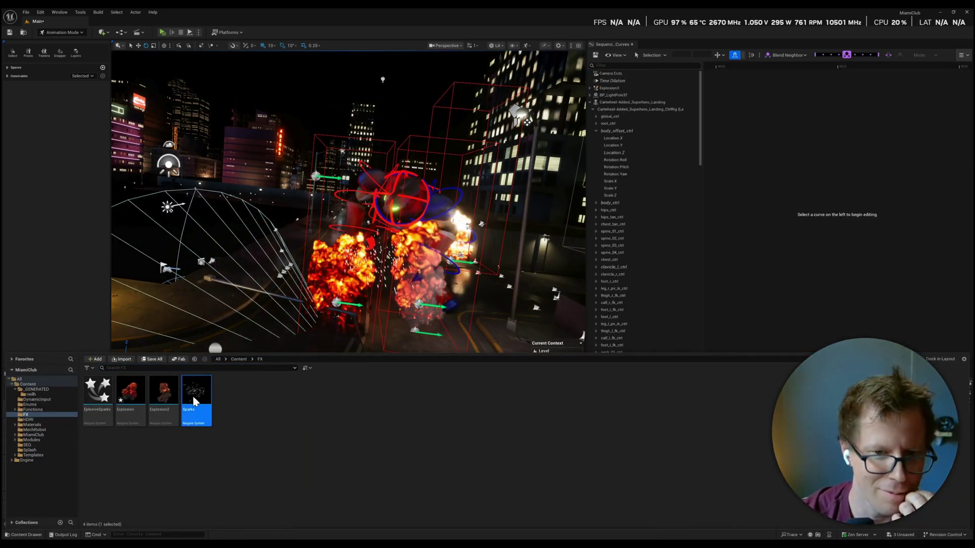
double_click(194, 400)
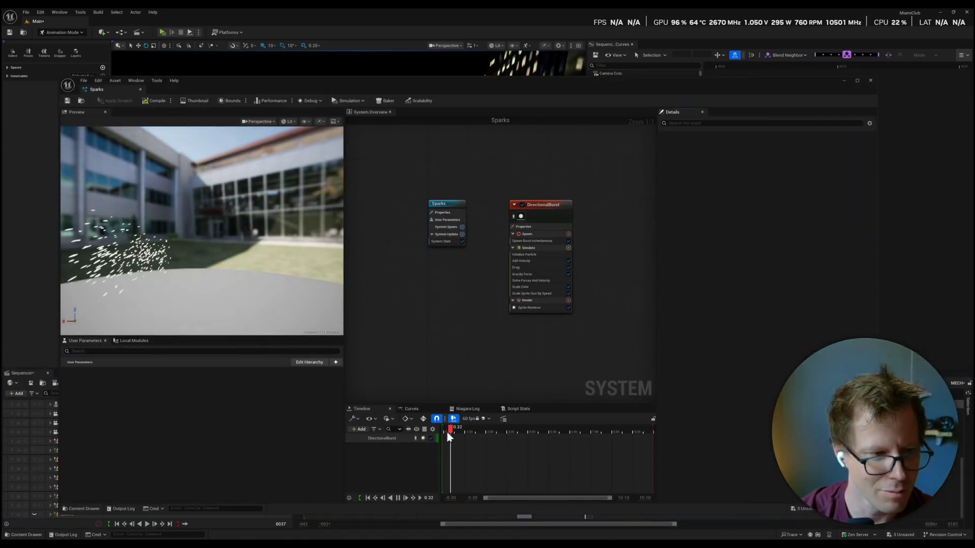
- Scrub the Sparks burst in its timeline preview, and return to the FX folder's assets
left_click(450, 428)
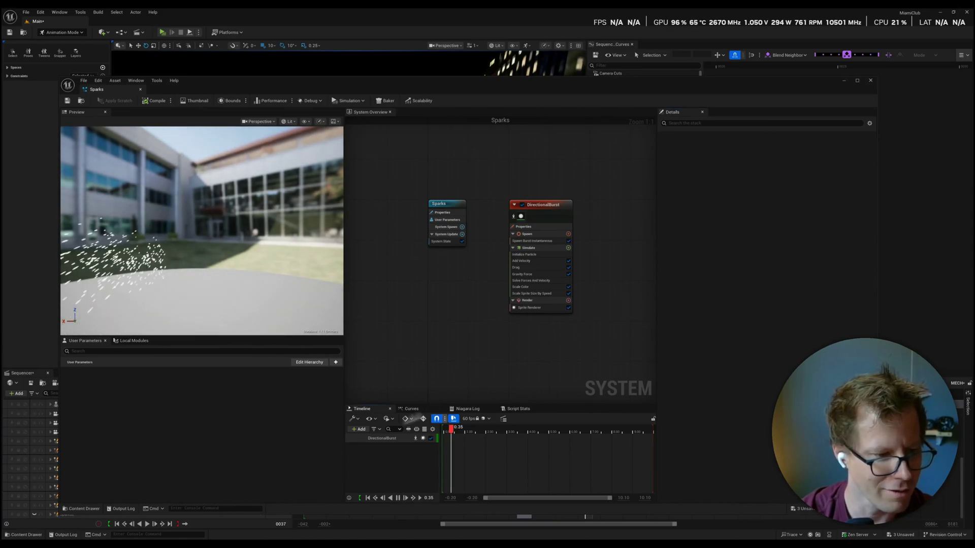
left_click(21, 536)
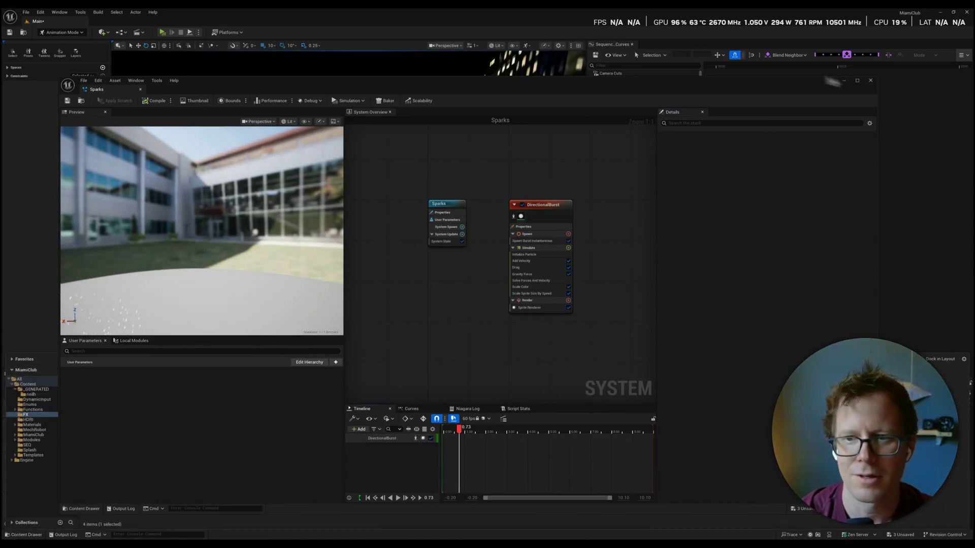
left_click(870, 81)
key("ctrl+space")
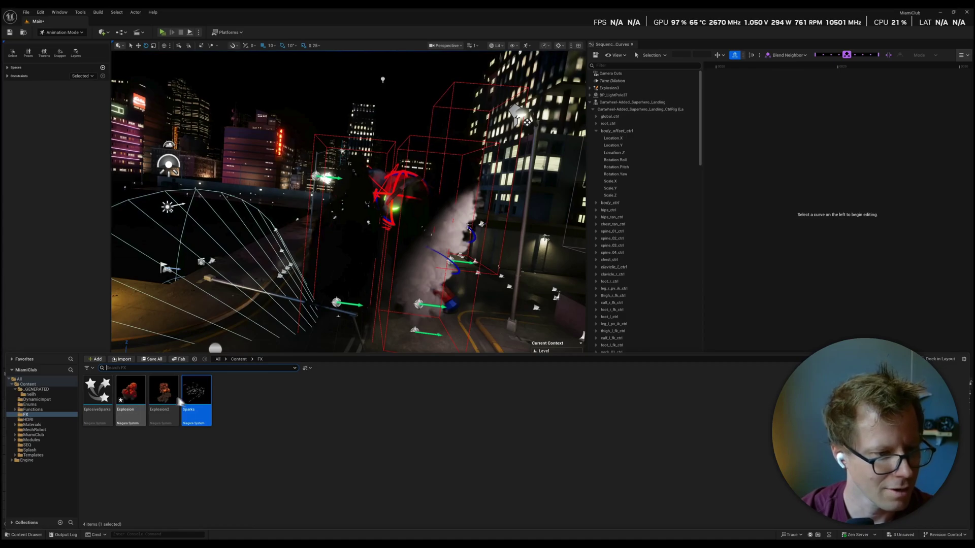
- Create a Niagara system in the FX folder from the DirectionalBurst template, preview its burst and close its editor
right_click(259, 409)
left_click(302, 256)
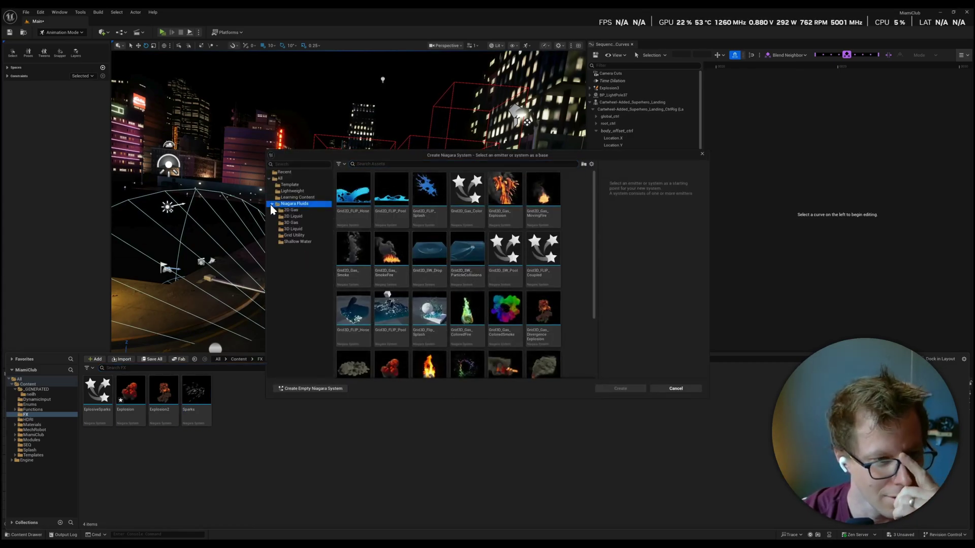
left_click(300, 223)
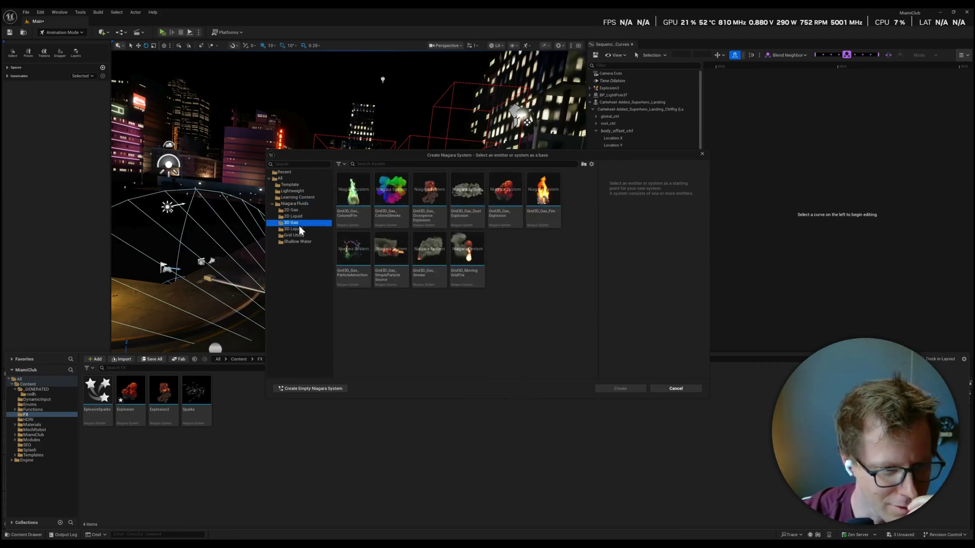
left_click(295, 204)
left_click(292, 185)
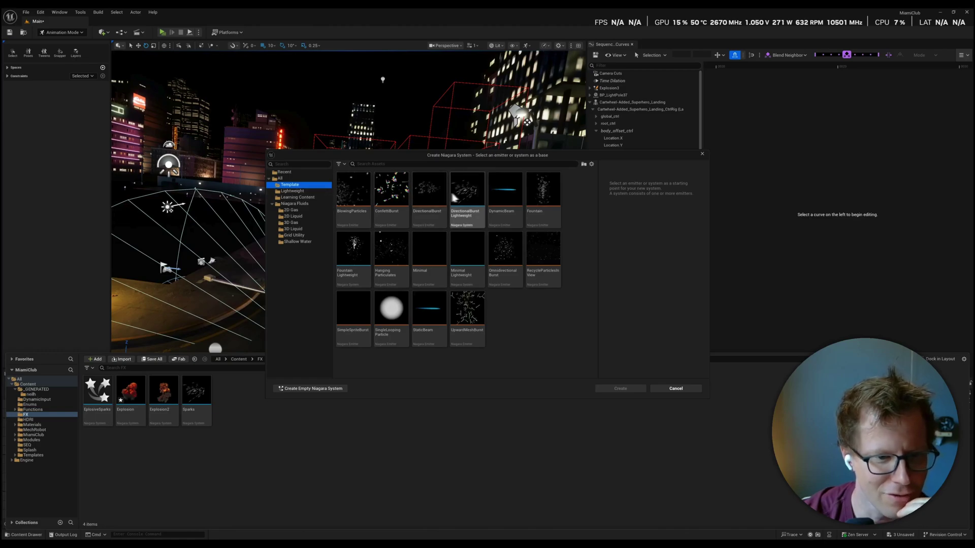
double_click(469, 197)
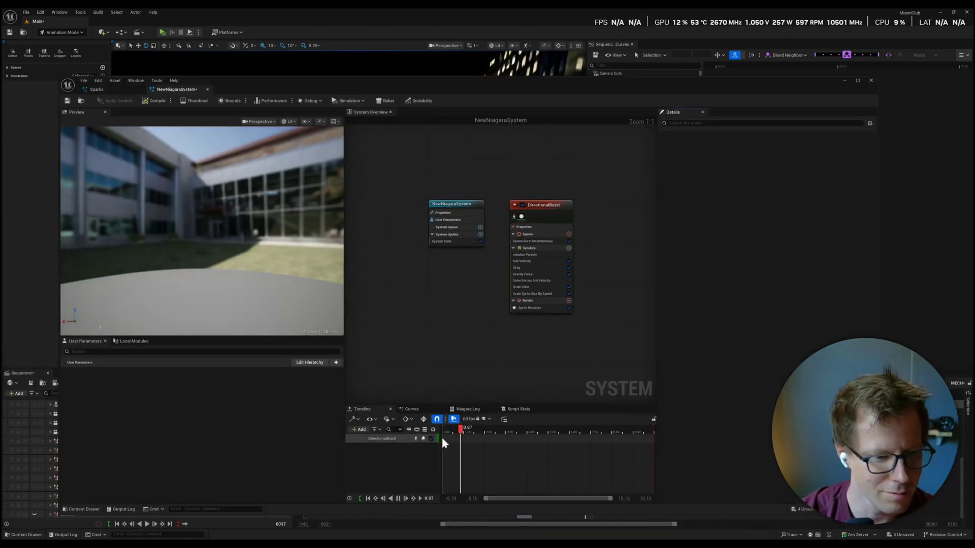
left_click_drag(444, 428, 447, 430)
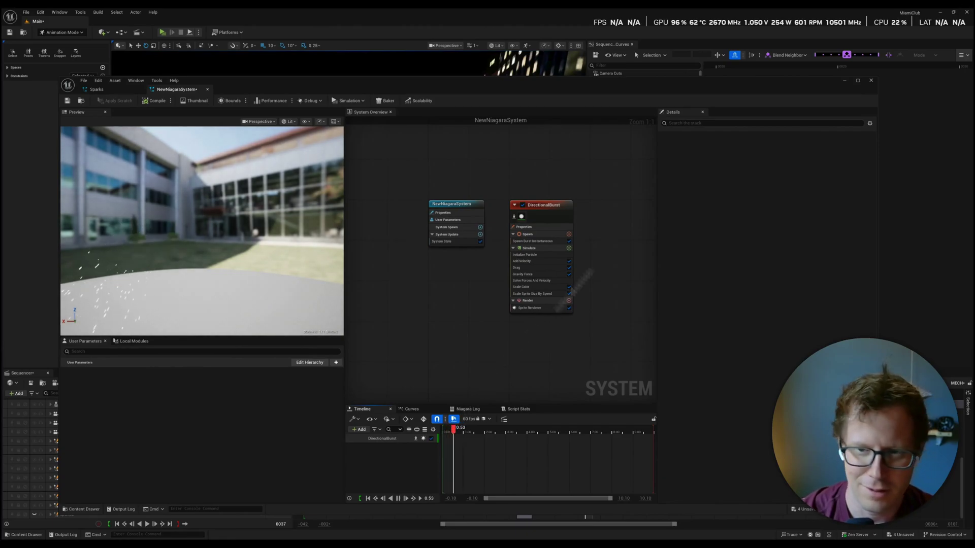
left_click(871, 80)
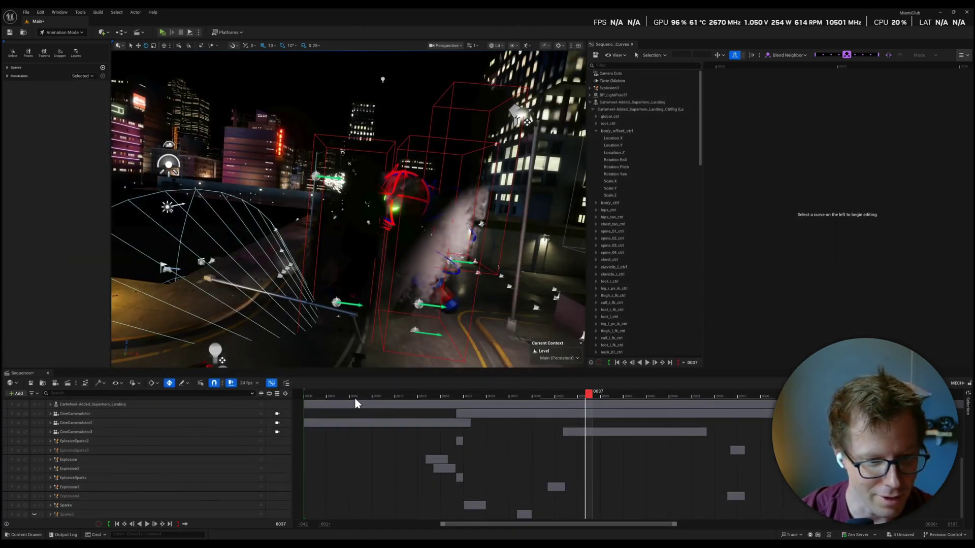
- Replay the landing from about frames 1, 15 and 16 to watch the sparks and explosions at impact
left_click(315, 393)
key("space")
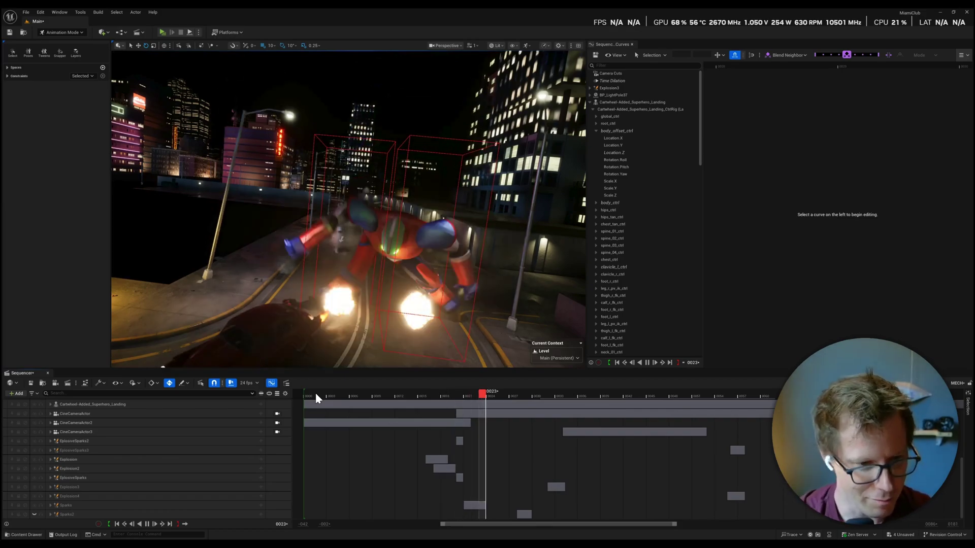
left_click(423, 394)
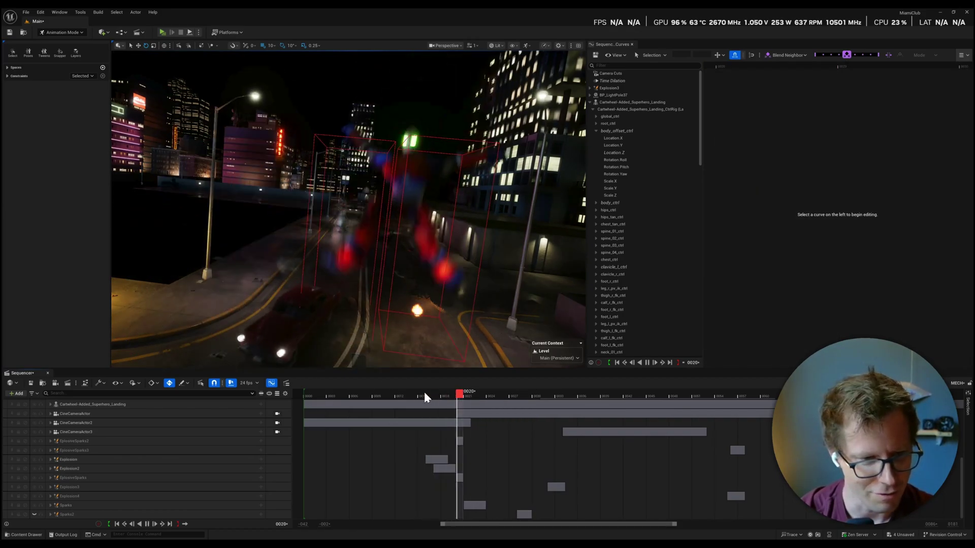
key("space")
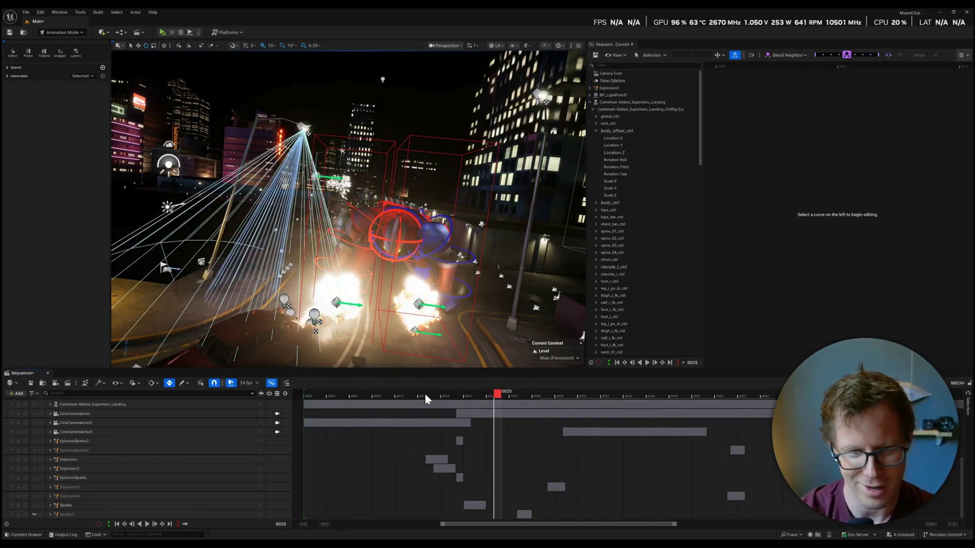
key("space")
left_click(431, 394)
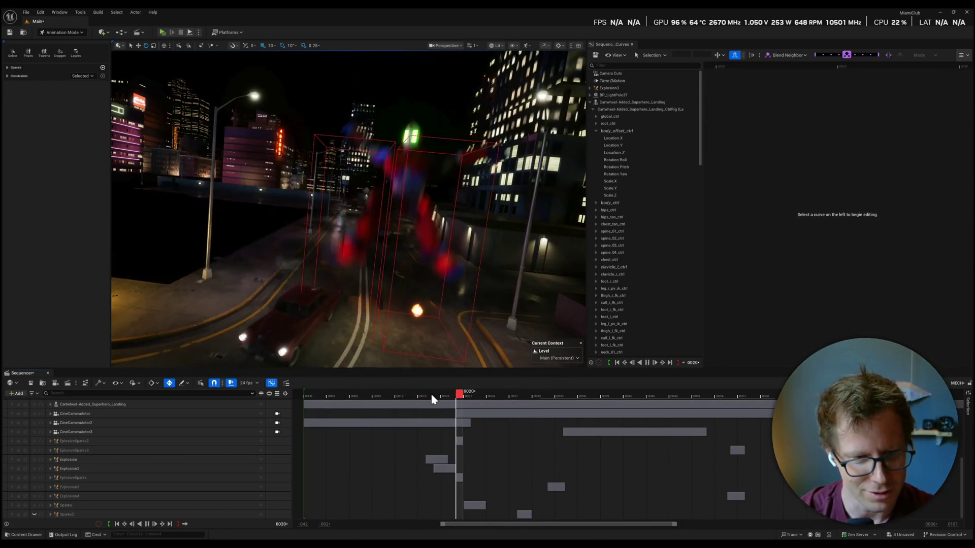
key("space")
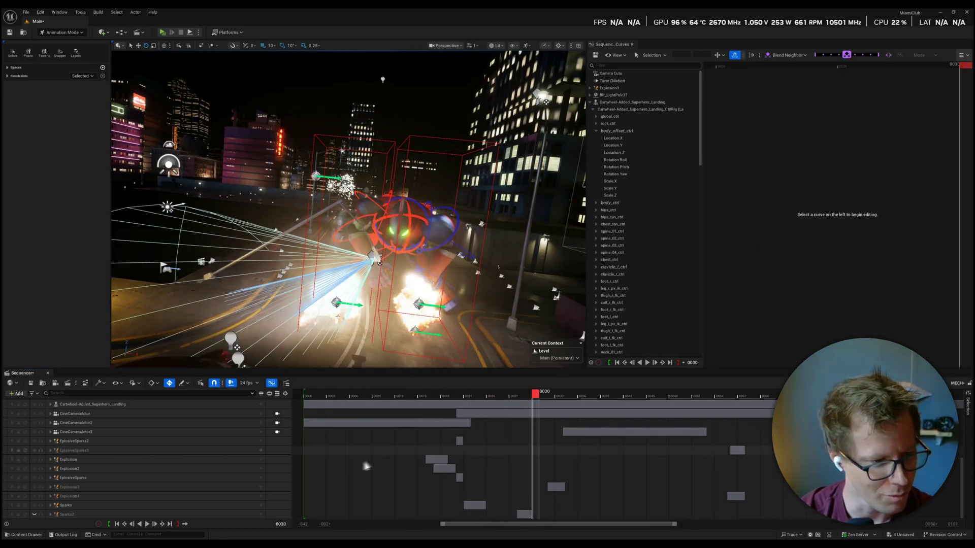
- Expand the second explosive sparks track at frame 20 and view the options for converting its binding to another type
left_click(81, 450)
left_click_drag(413, 394, 459, 395)
double_click(92, 442)
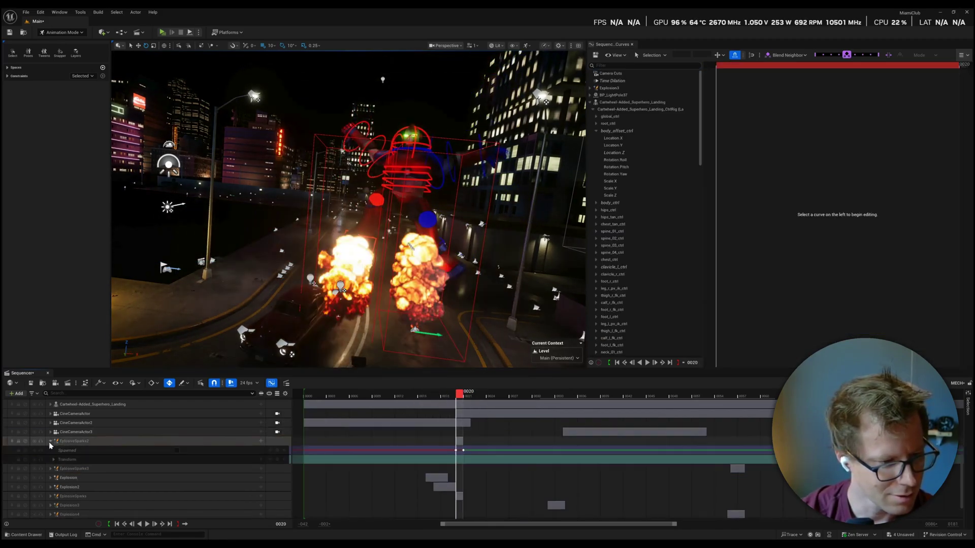
left_click(120, 460)
left_click(120, 445)
right_click(121, 445)
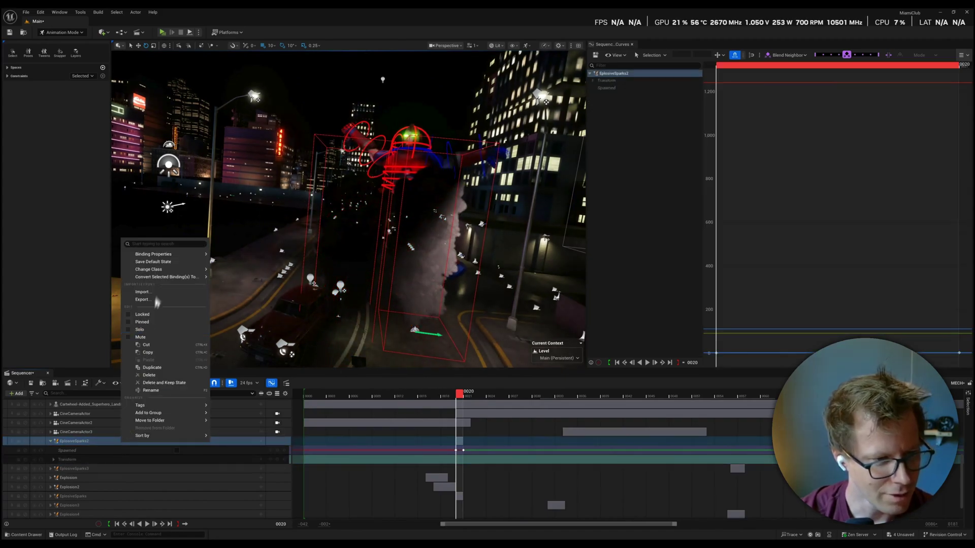
mouse_move(163, 277)
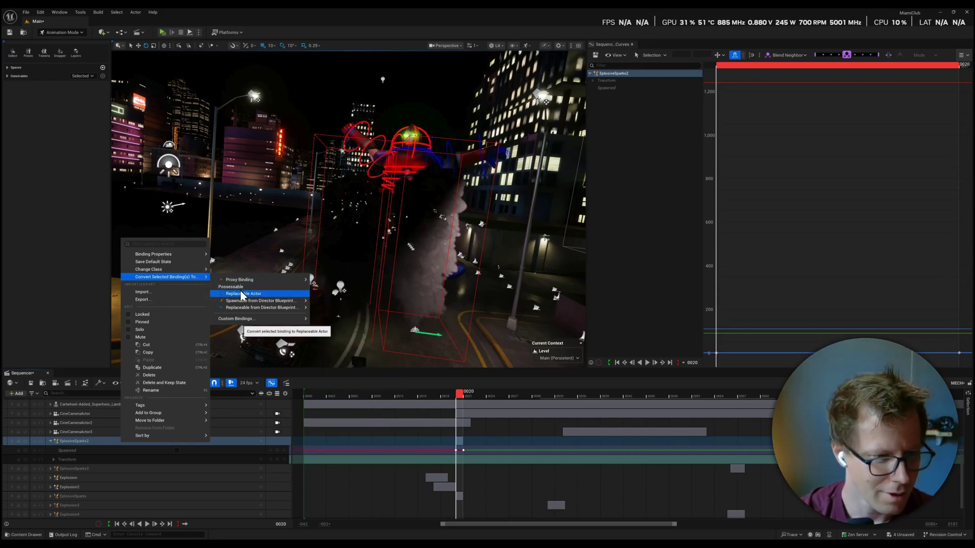
- Examine the explosive sparks track's Spawned keys at frames 20 and 21, replaying the impact from about frame 17
left_click(65, 451)
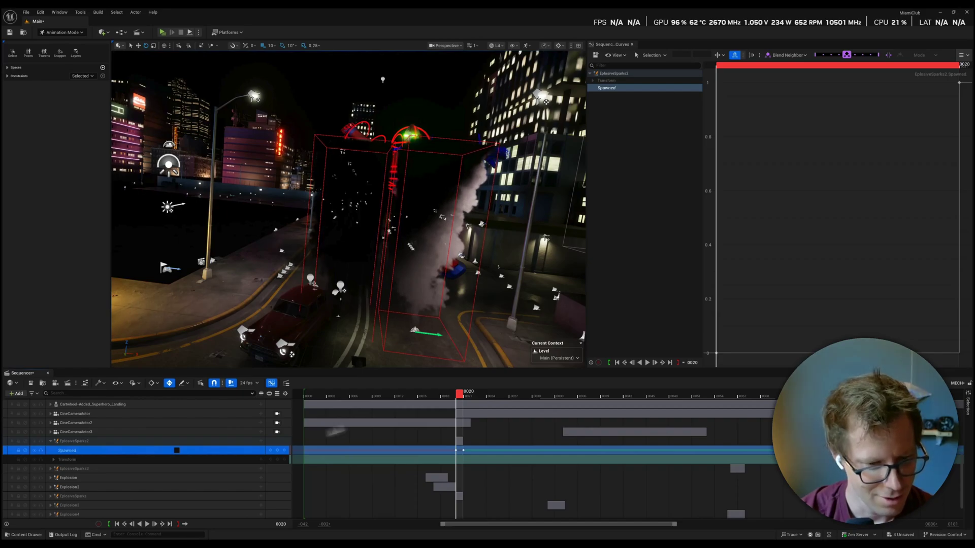
key("space")
key("space")
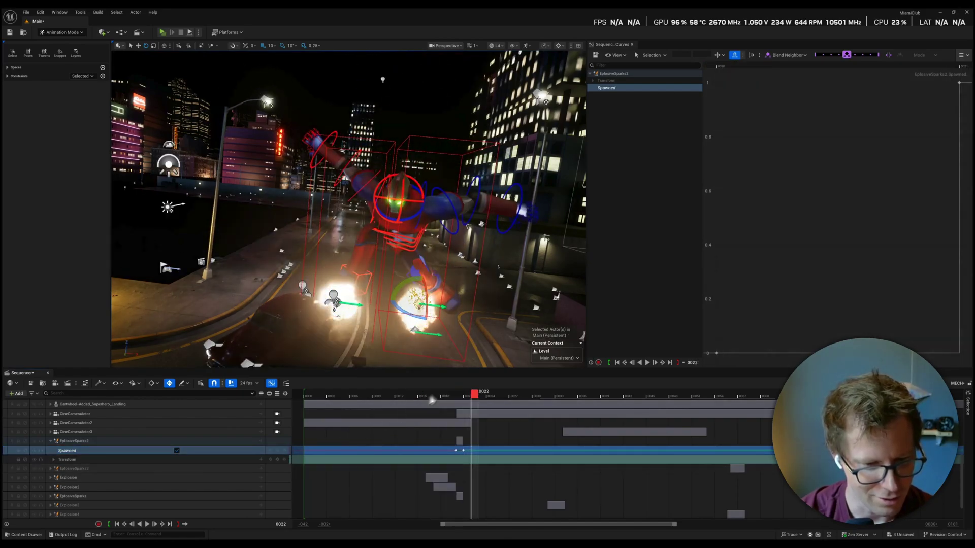
left_click(460, 442)
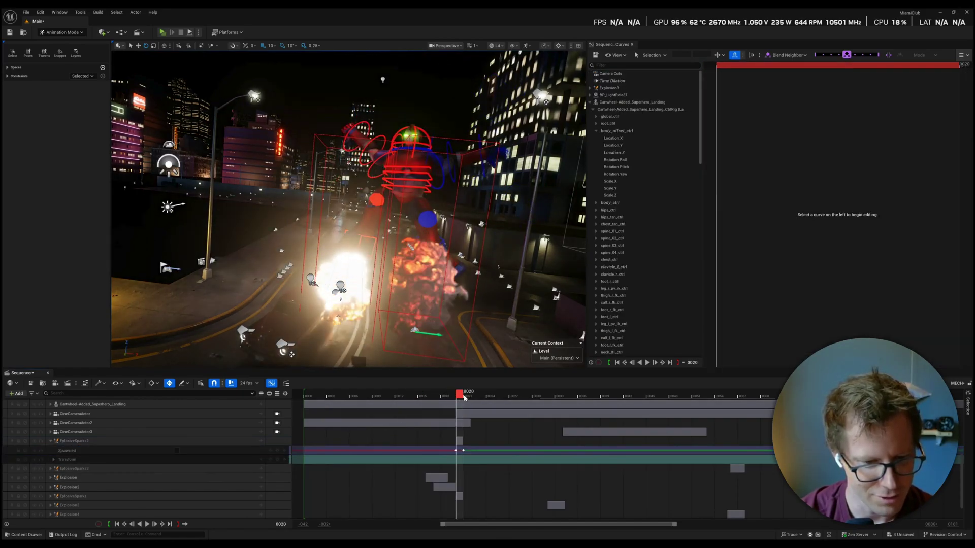
left_click(433, 396)
key("space")
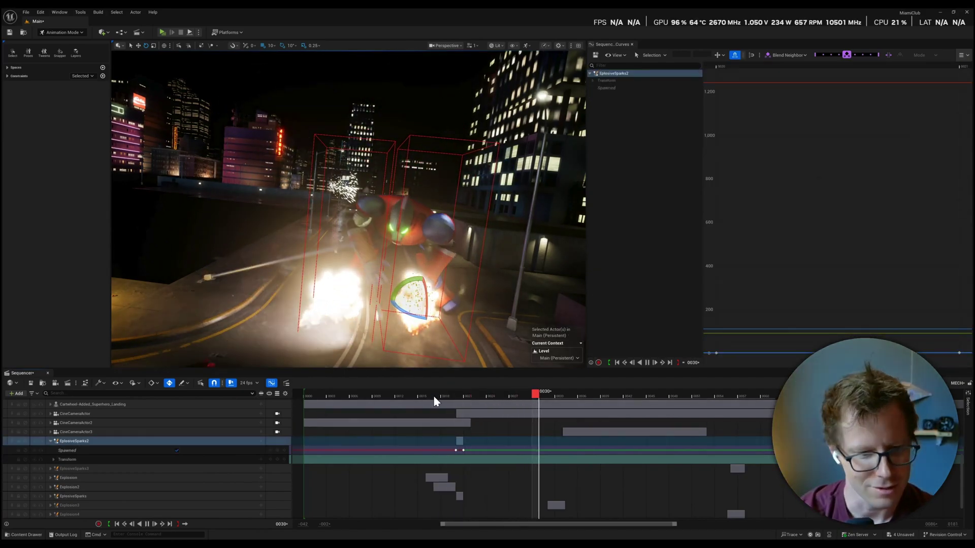
key("space")
left_click_drag(433, 396, 485, 410)
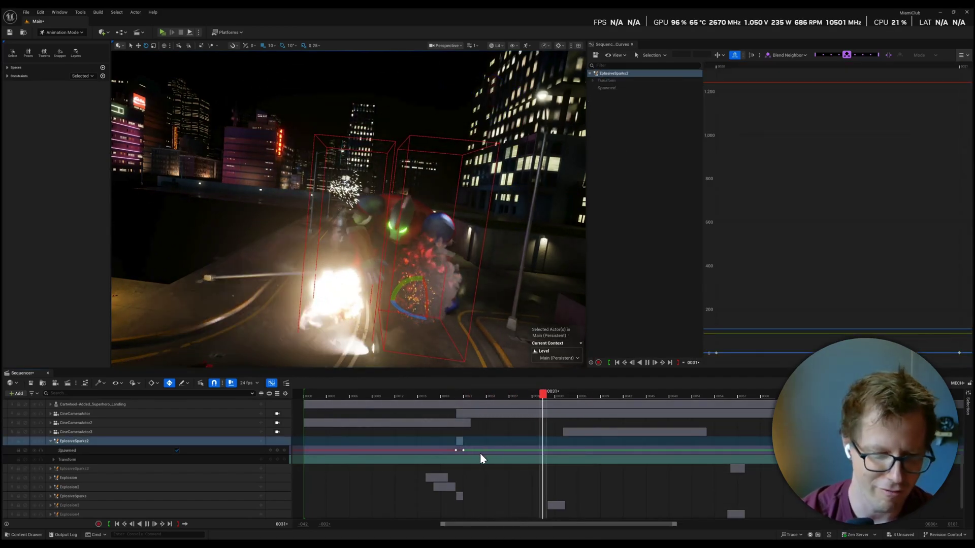
key("space")
- Replay the landing from other free camera angles, finishing with a scrub from about frame 13 to frame 20
left_click(323, 395)
key("space")
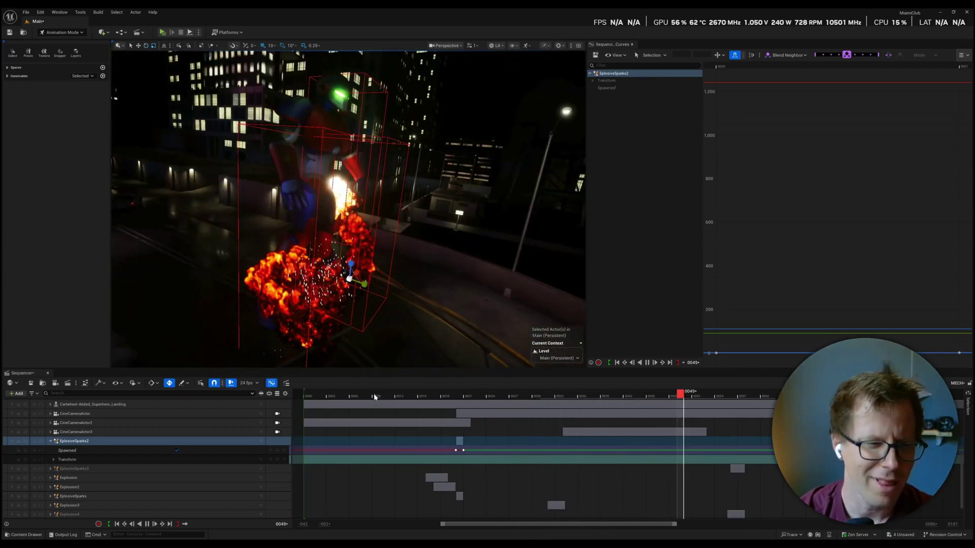
left_click(376, 395)
right_click_drag(373, 224, 305, 218)
key("space")
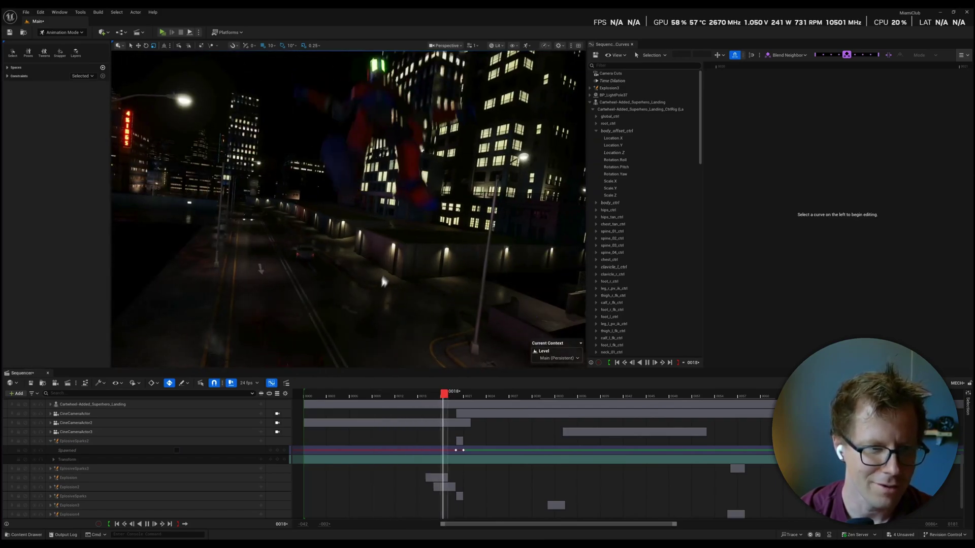
left_click(398, 295)
left_click(400, 397)
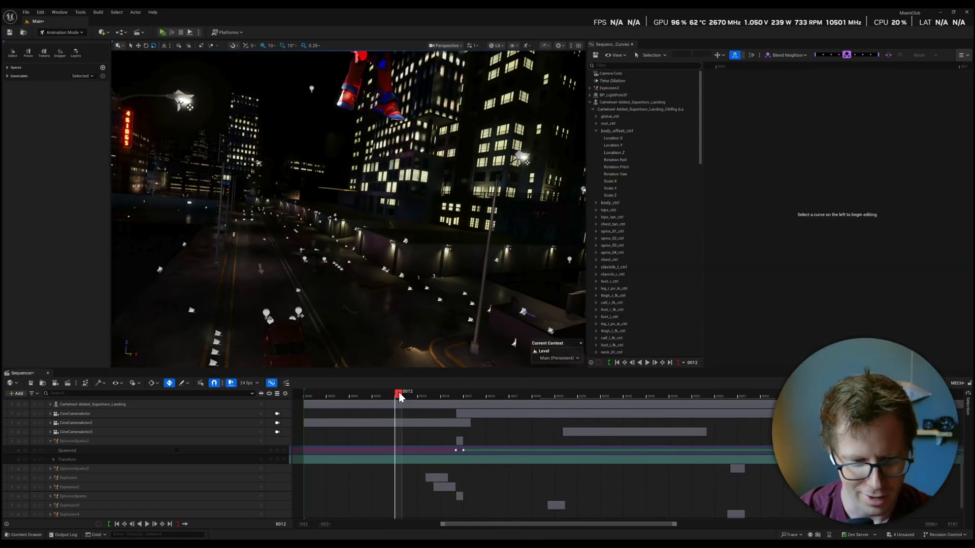
left_click(421, 394)
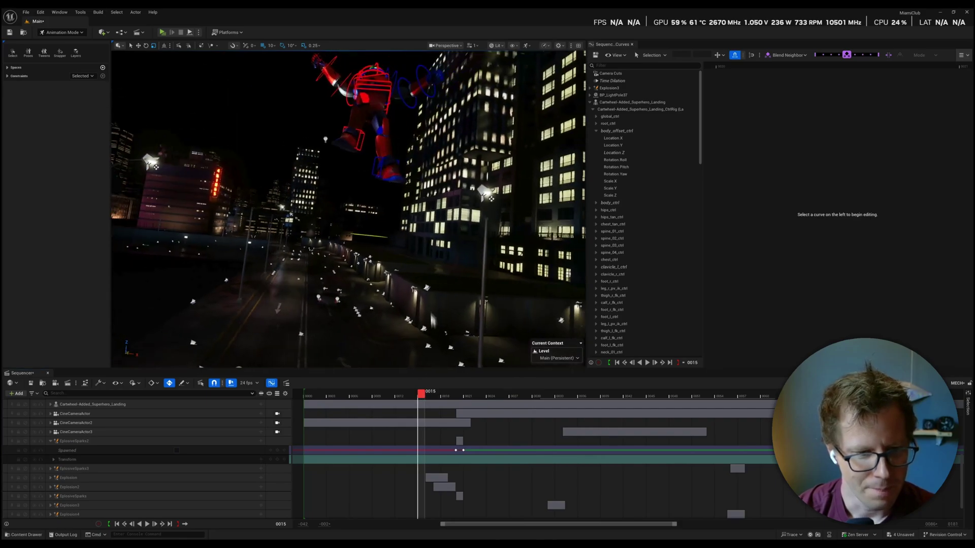
key("space")
left_click_drag(402, 395, 459, 394)
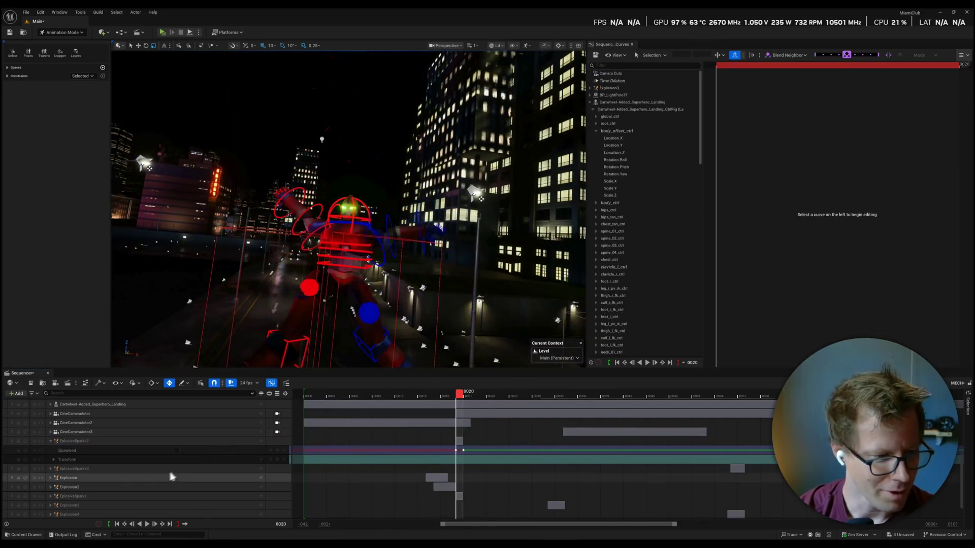
- Open the SKM_Eye skeletal mesh from the _GENERATED folder, inspect the glowing eye shape and close its editor
left_click(15, 535)
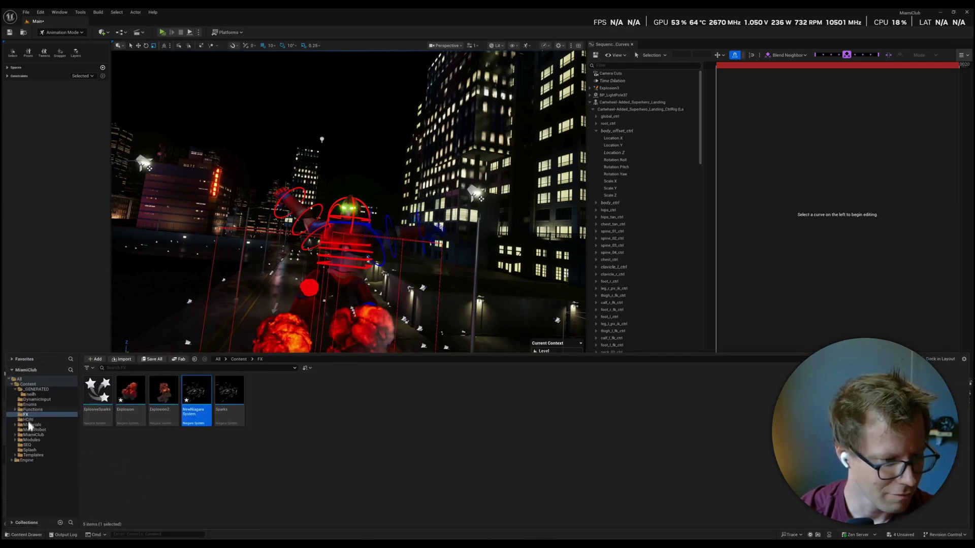
left_click(84, 443)
left_click(31, 394)
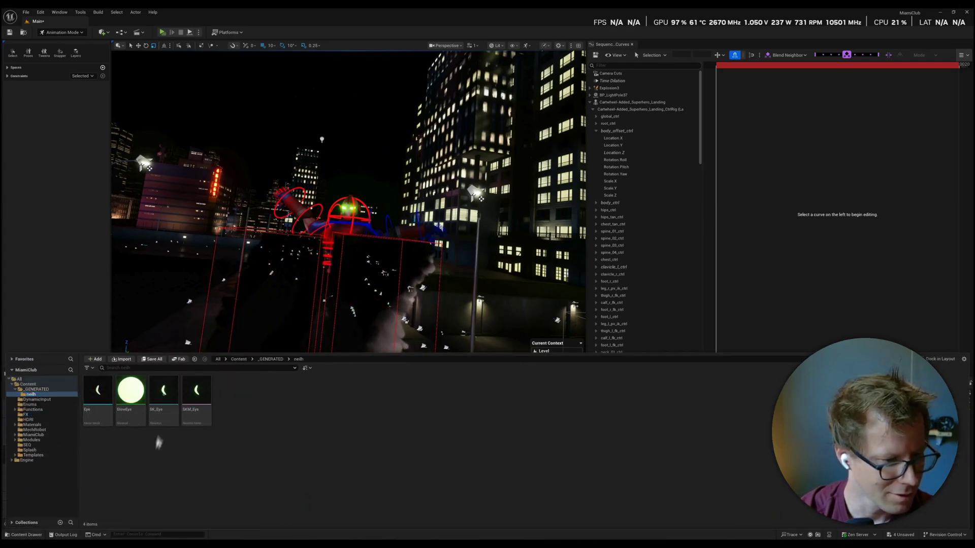
left_click(198, 400)
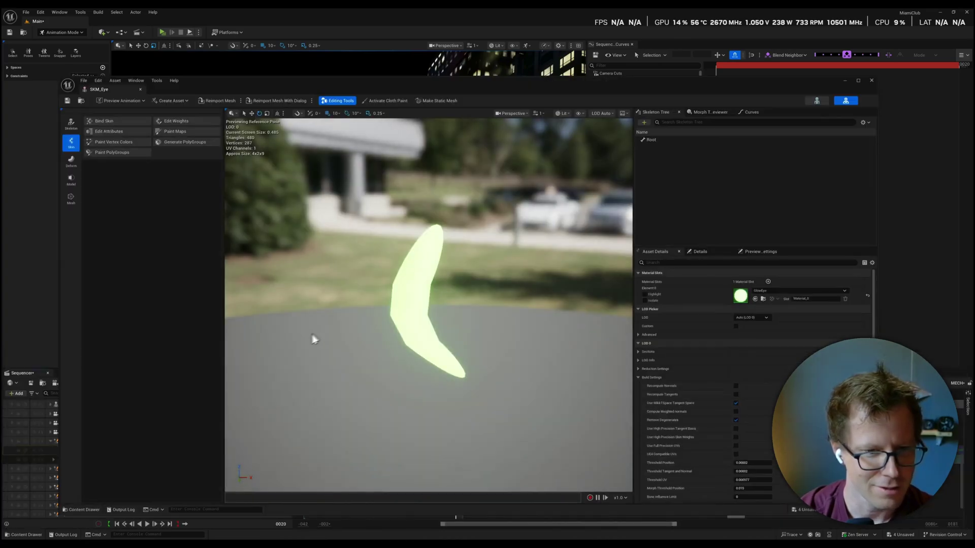
right_click_drag(420, 325, 216, 414)
key("f")
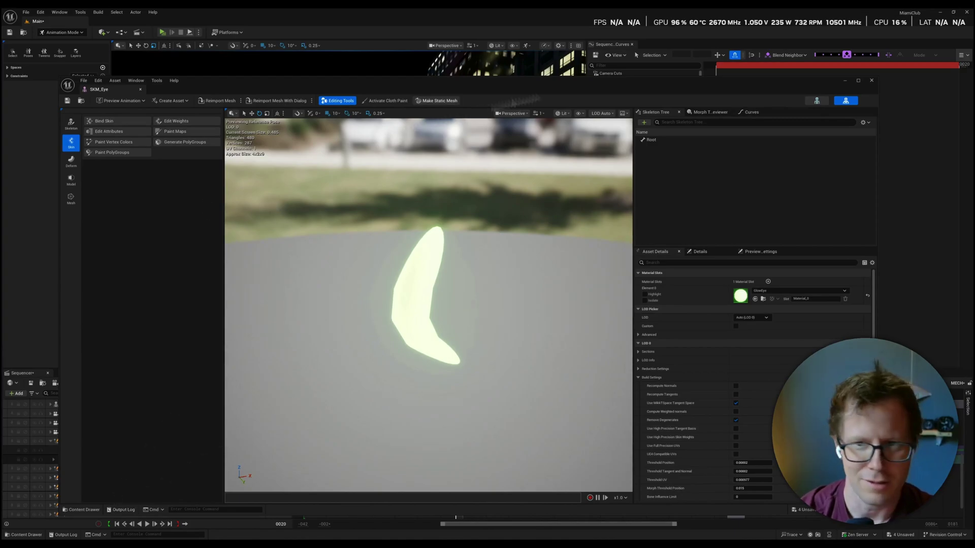
left_click(872, 81)
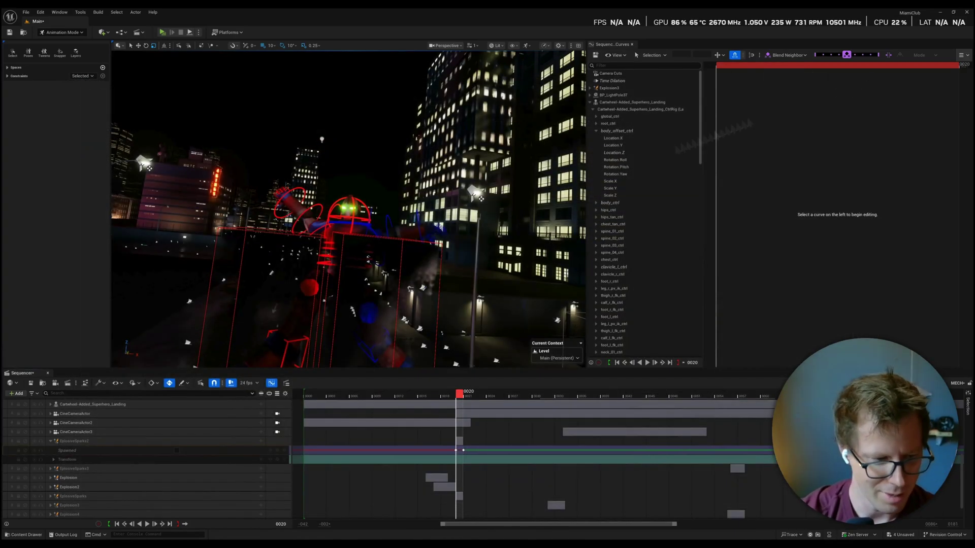
- Open the GlowEye material and examine the green constant and Multiply nodes feeding its Emissive Color
left_click(21, 535)
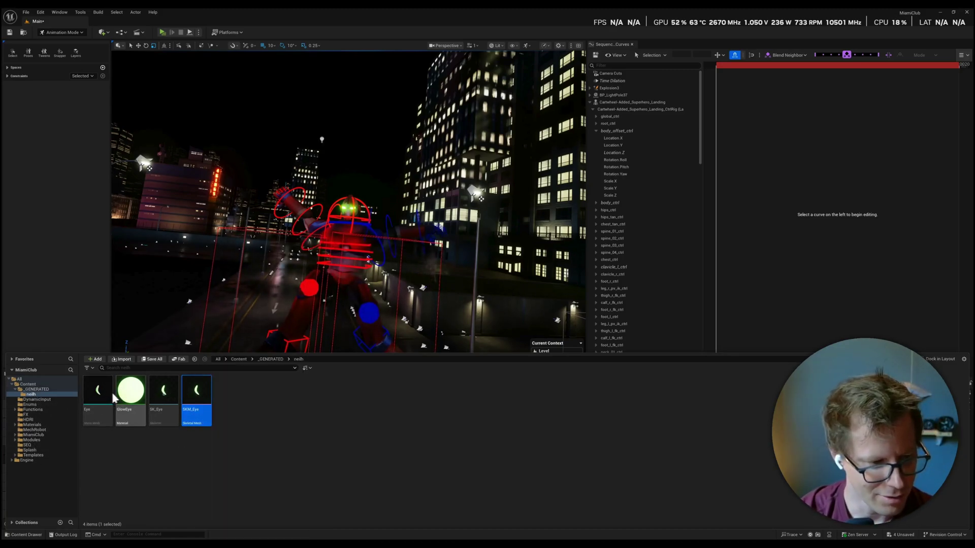
double_click(131, 394)
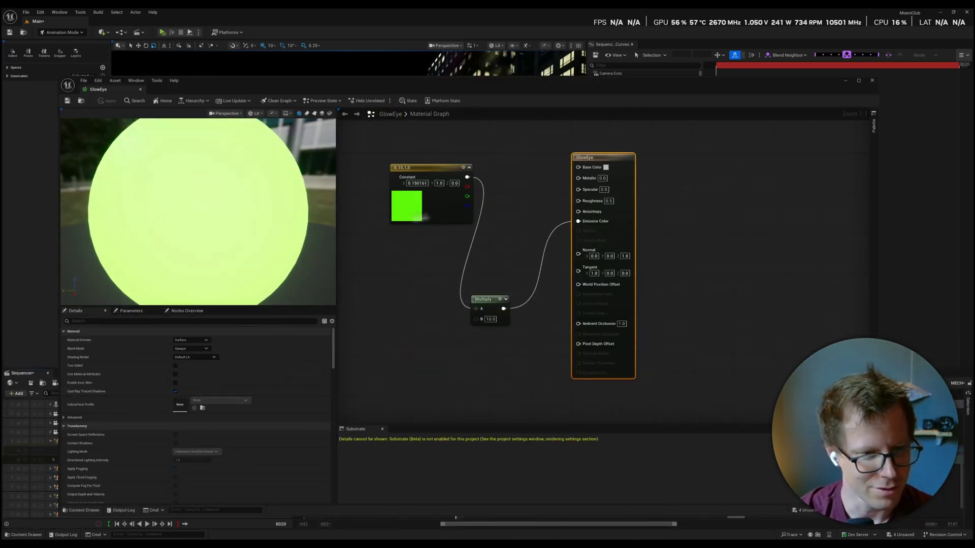
left_click_drag(472, 201, 414, 159)
left_click_drag(557, 347, 557, 347)
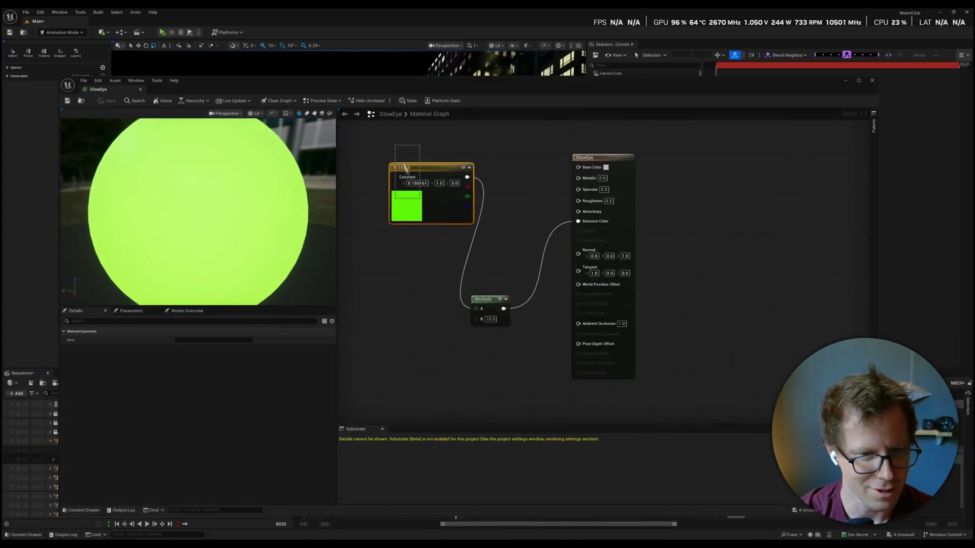
- Select the green constant and the Multiply node in turn in the GlowEye graph, and close the material editor
left_click_drag(436, 229, 437, 231)
left_click_drag(430, 270, 472, 307)
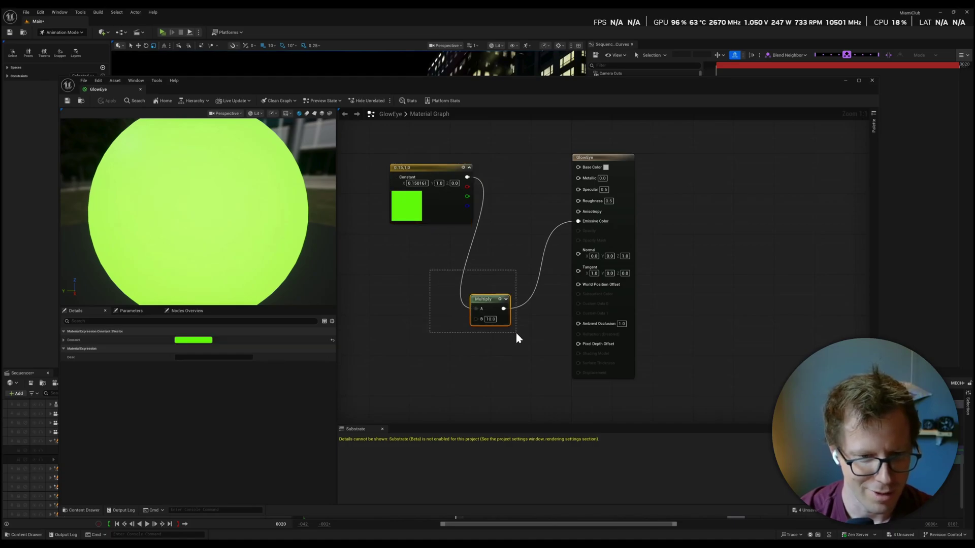
left_click_drag(517, 339, 516, 339)
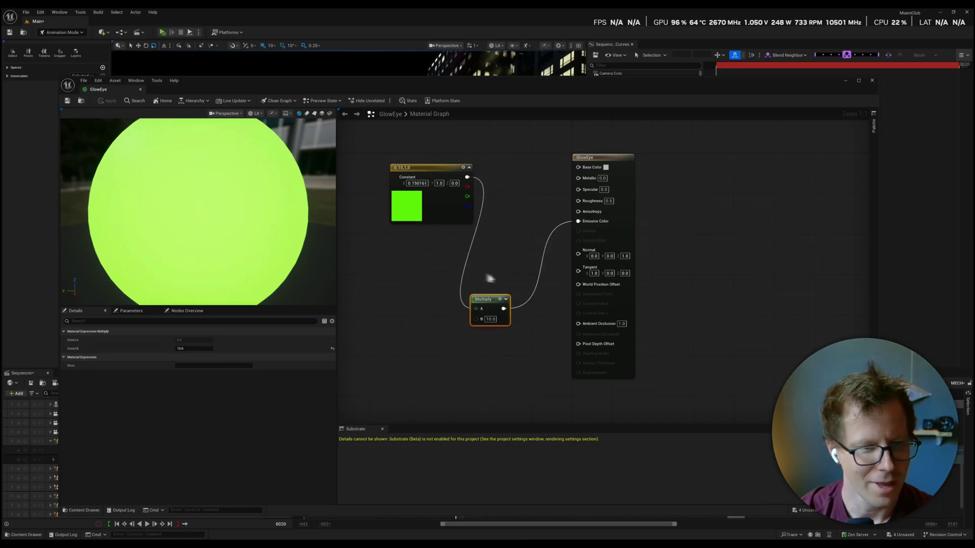
left_click(872, 81)
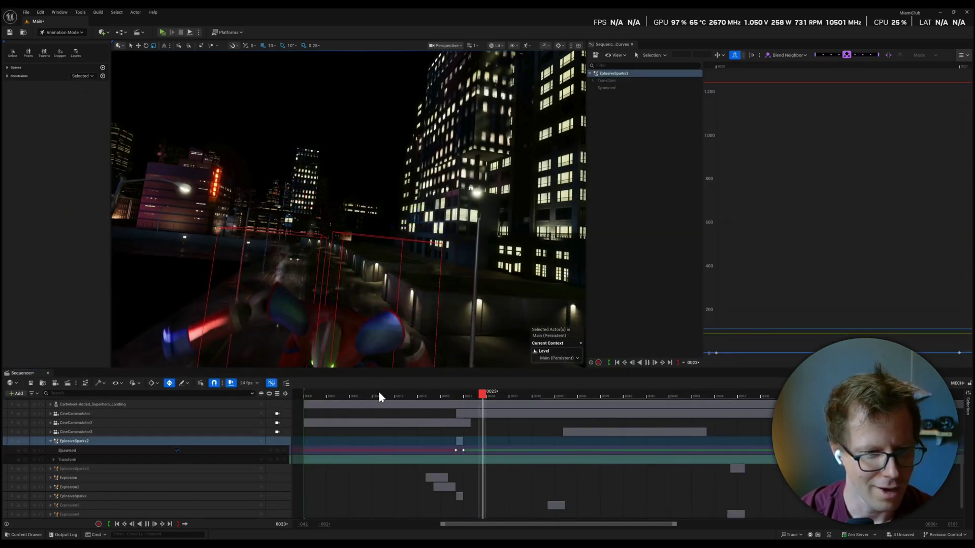
- Scrub the sequence to frame 47, select the robot's glowing eye and frame it for a close-up view
left_click_drag(379, 393, 665, 366)
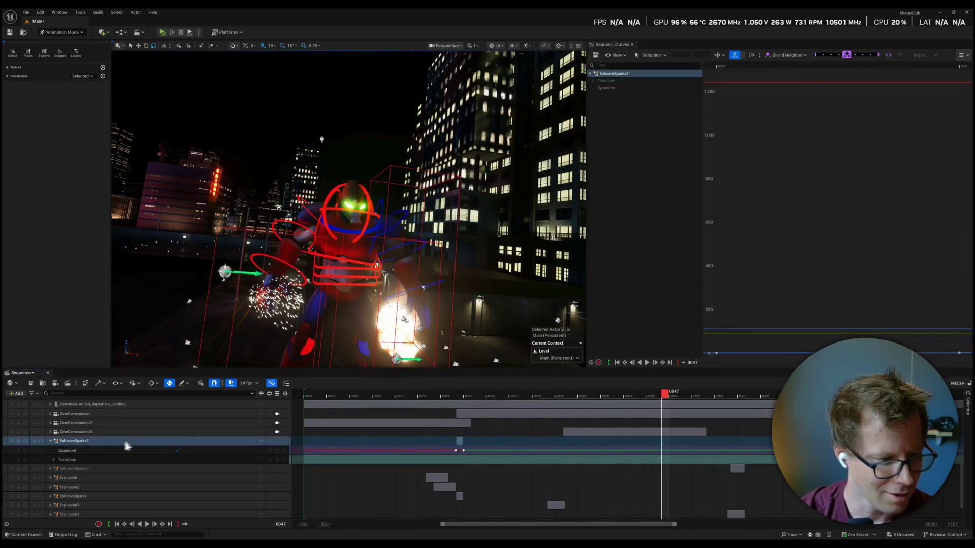
scroll(108, 450, "up", 10)
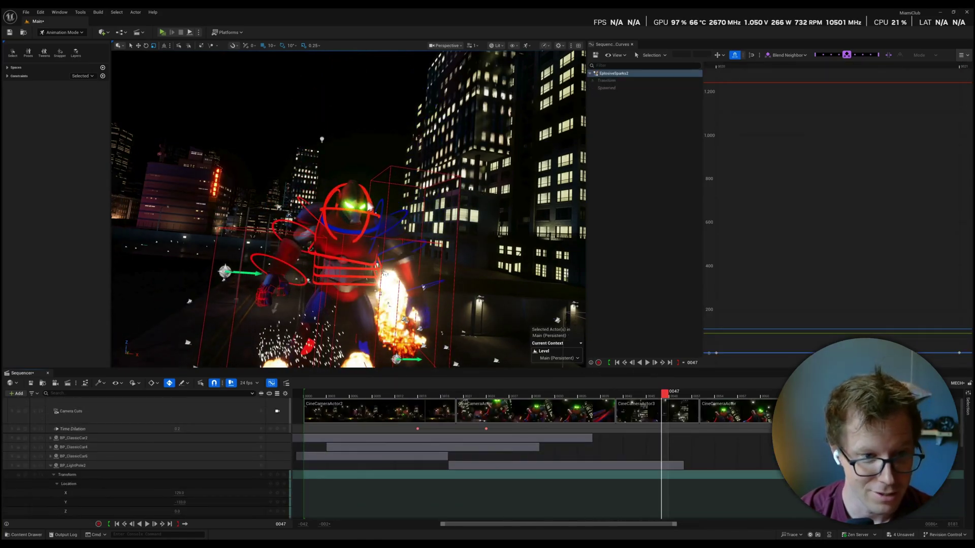
left_click(347, 206)
key("f")
right_click_drag(343, 206, 478, 218)
key("f")
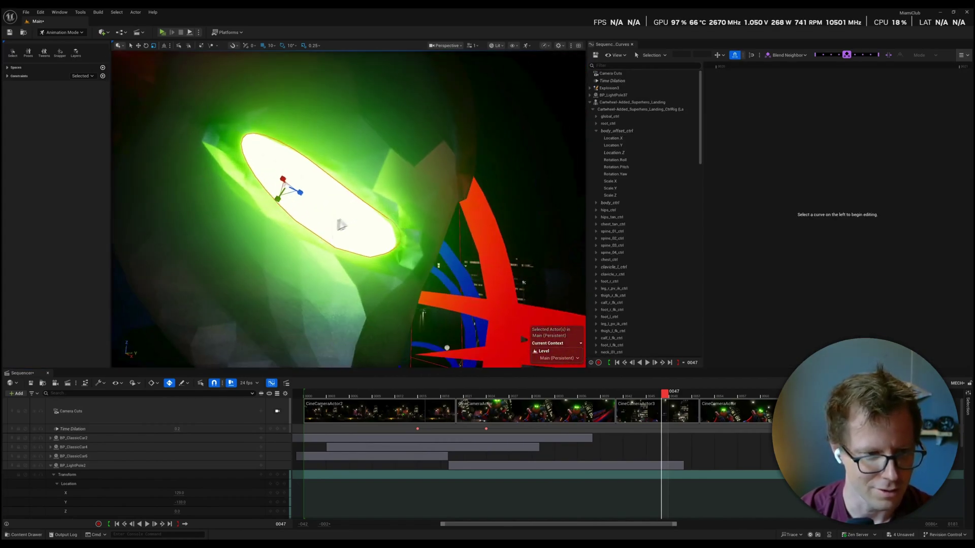
- Browse the project's content folders for the MechRobot folder and open the robot's skeleton asset
left_click(23, 537)
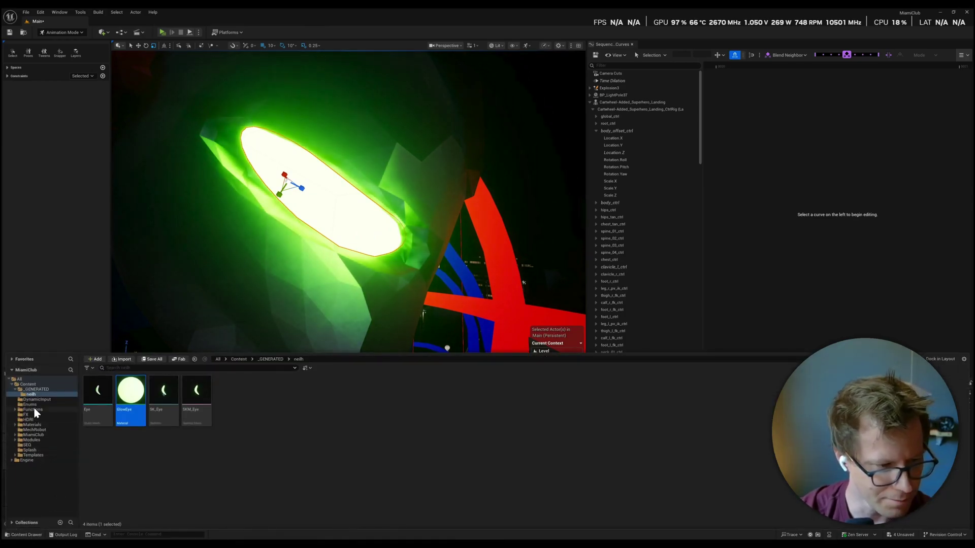
left_click(31, 445)
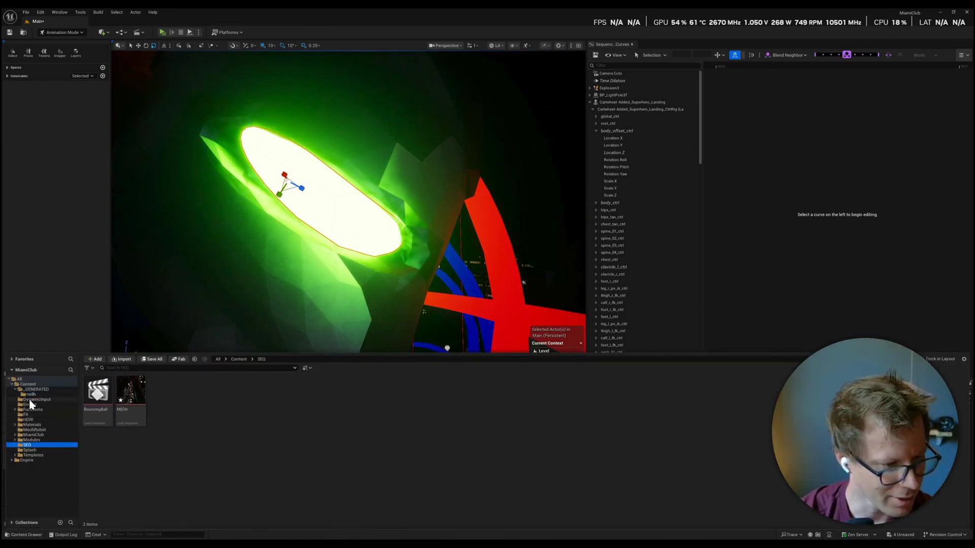
left_click(30, 414)
left_click(29, 410)
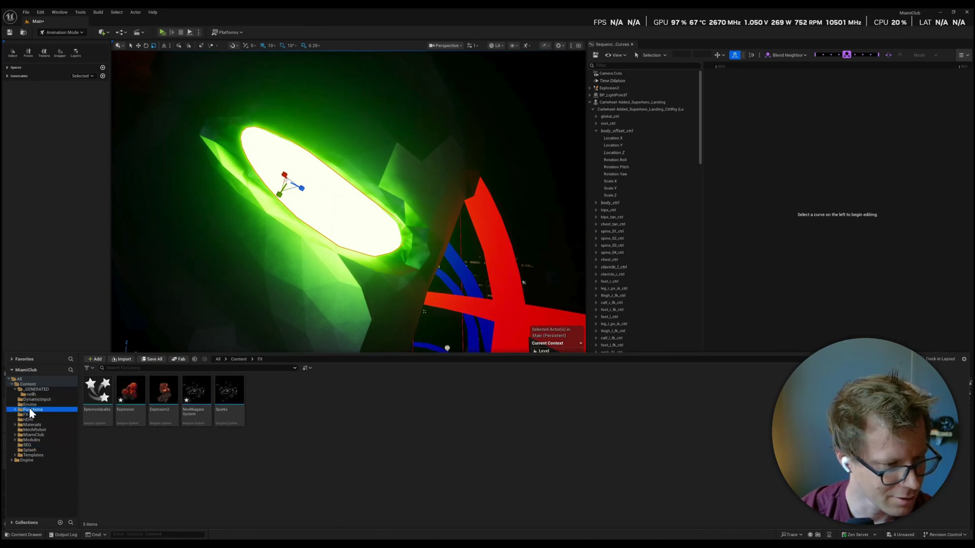
left_click(30, 405)
left_click(29, 399)
left_click(30, 394)
left_click(29, 425)
left_click(29, 430)
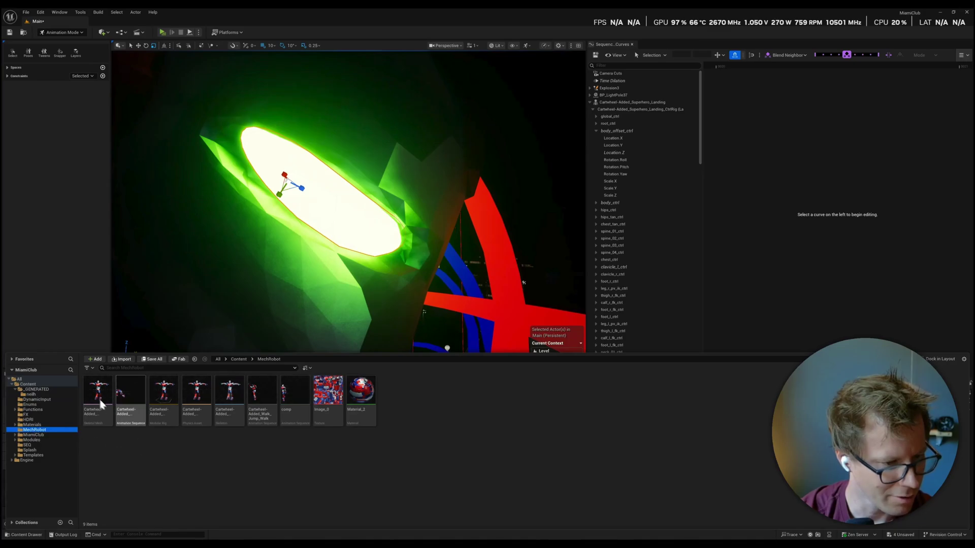
left_click(234, 396)
double_click(233, 394)
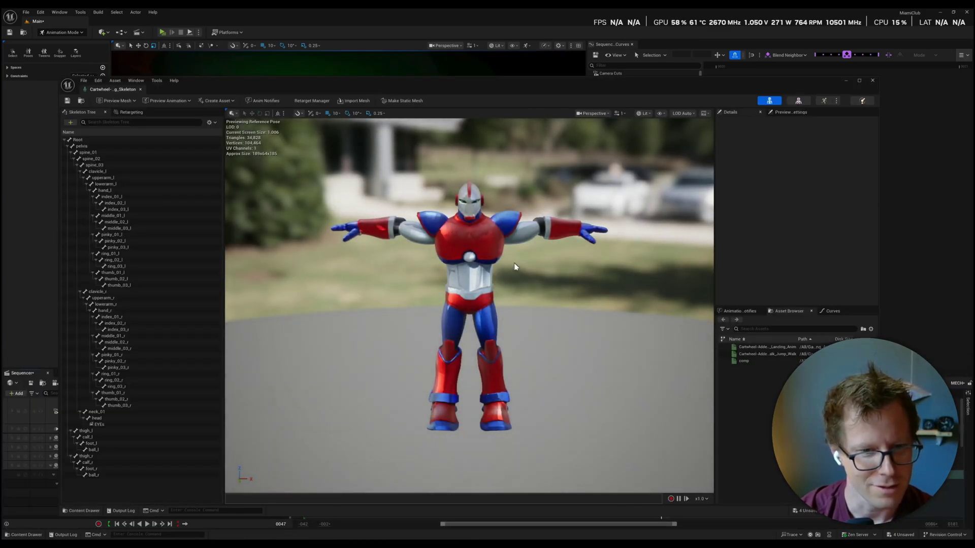
- Review the Add Socket option on the head bone, inspect its EYEs socket and close the skeleton editor
left_click_drag(539, 269, 183, 223)
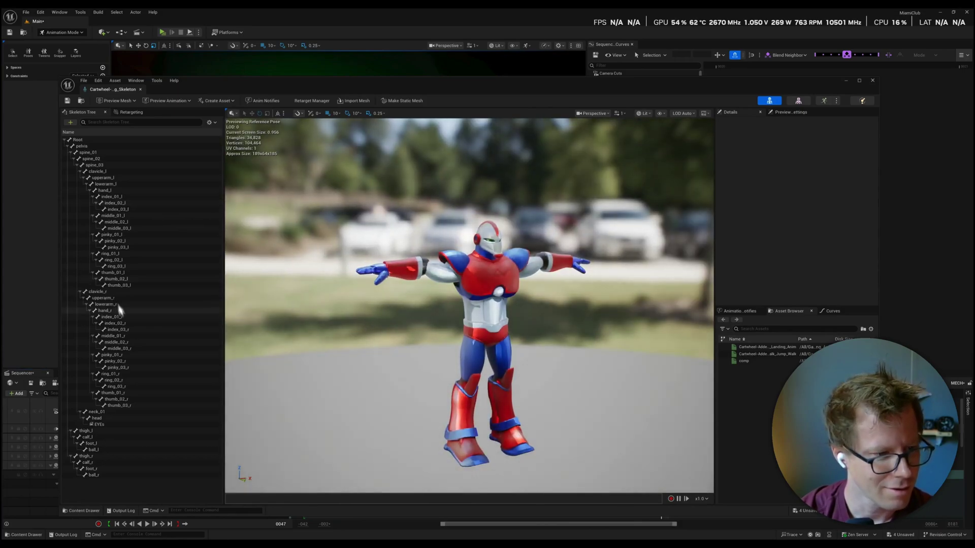
left_click(121, 419)
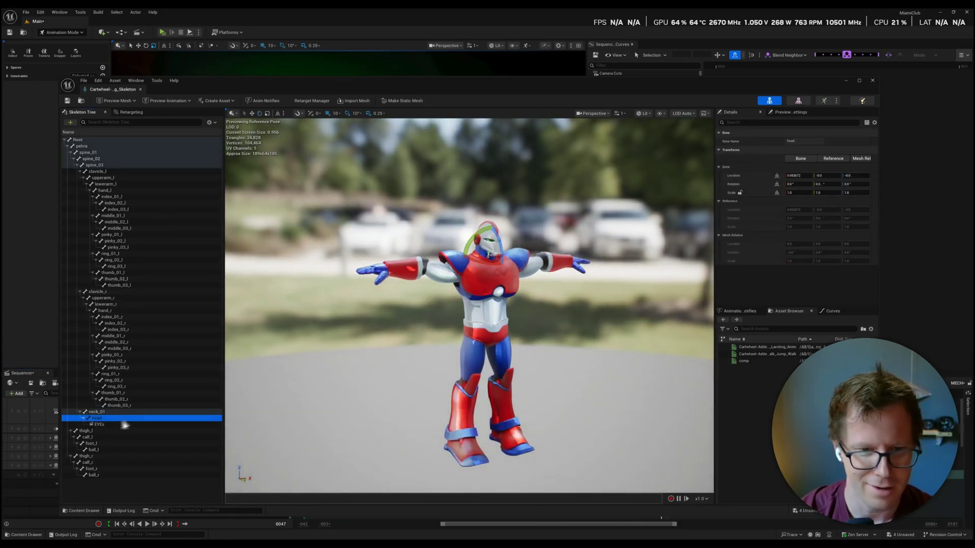
right_click(102, 421)
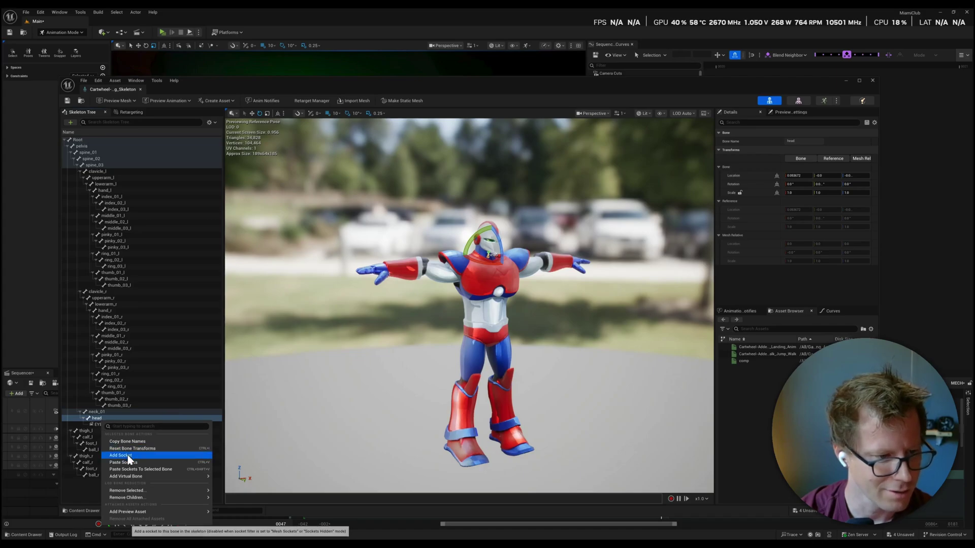
left_click(109, 442)
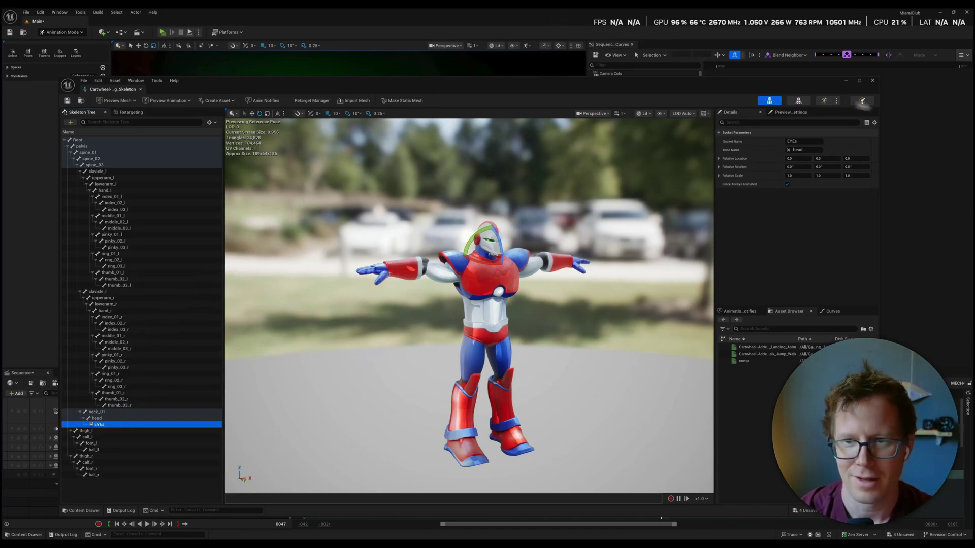
left_click(872, 80)
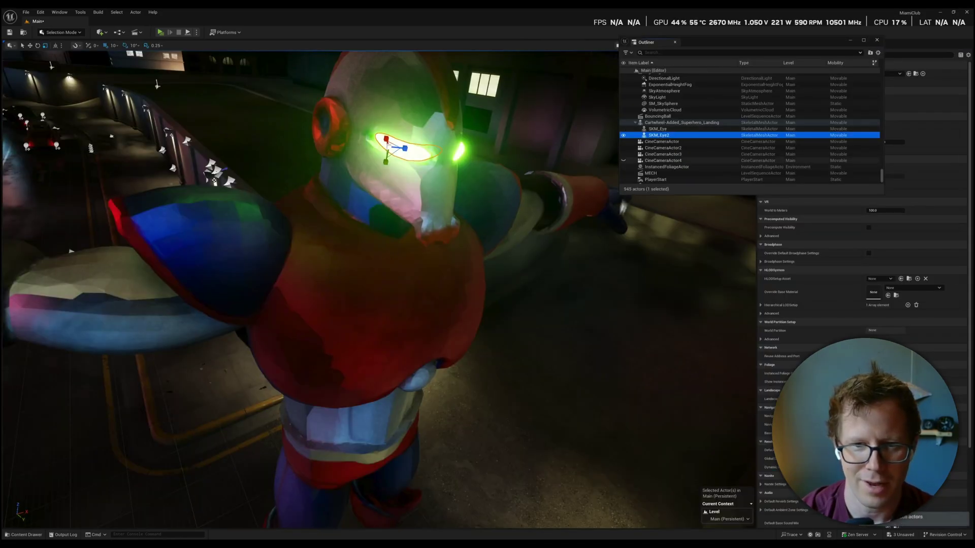
- Detach SKM_Eye2 from the robot and reattach it to Cartwheel-Added_Superhero_Landing at the EYEs socket
left_click_drag(655, 149, 655, 150)
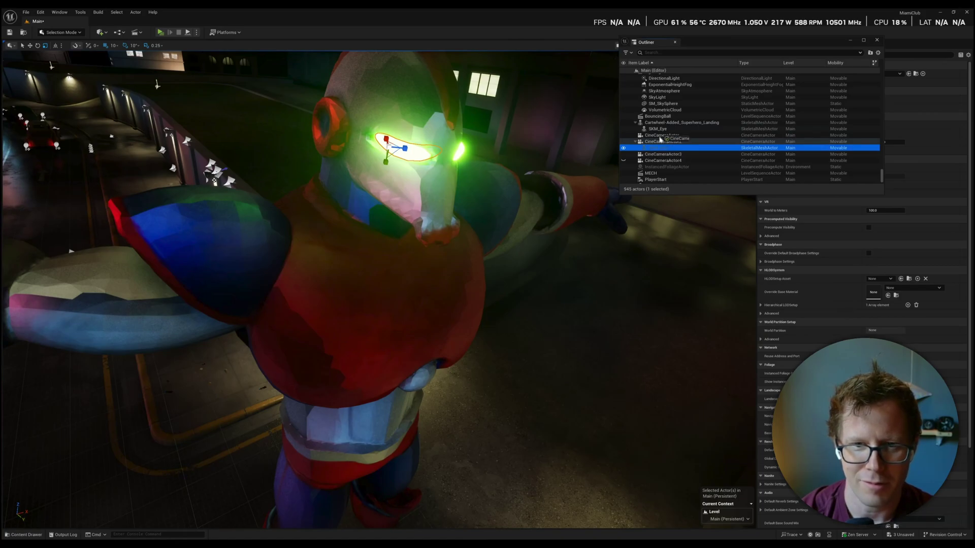
left_click_drag(657, 121, 659, 122)
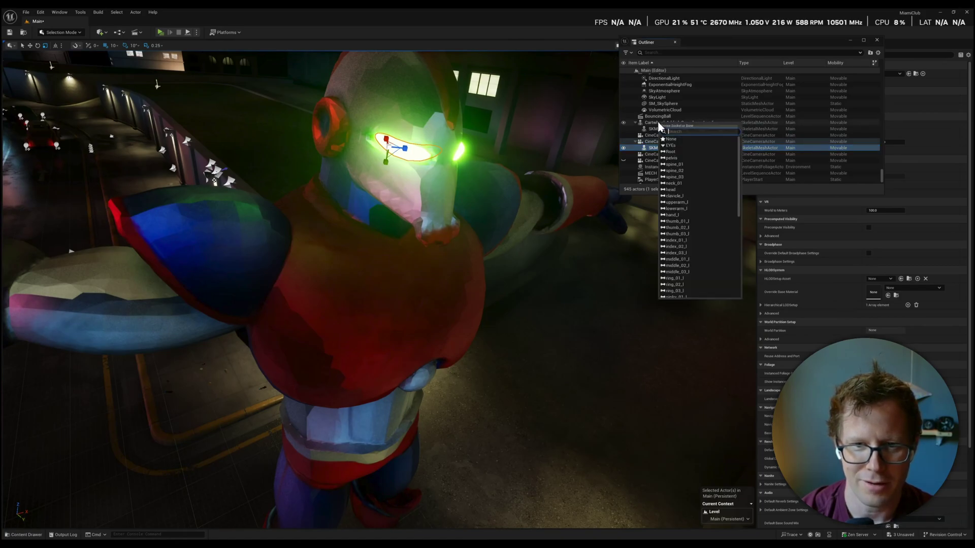
left_click(671, 145)
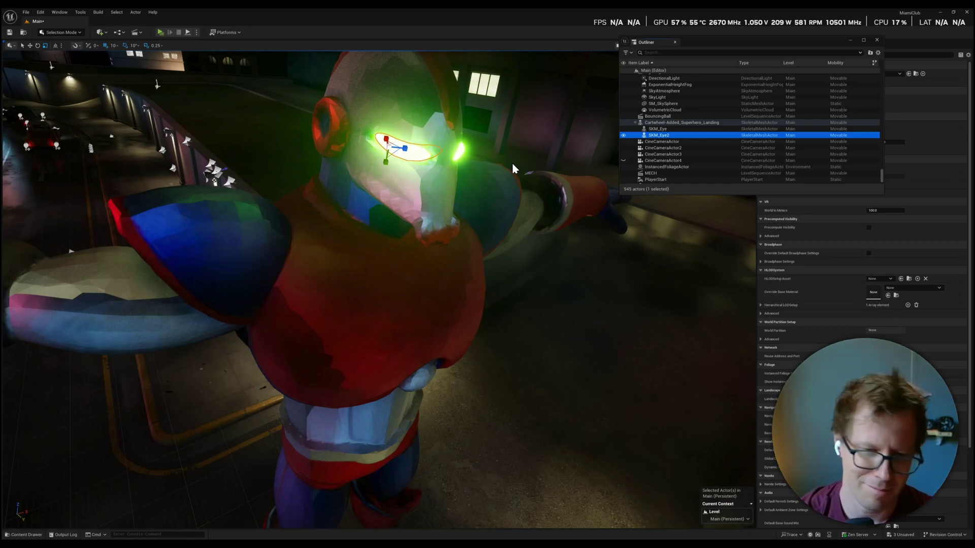
- Inspect the robot with its attached glowing eyes from wider free camera angles above the street
mouse_move(584, 262)
right_mouse_down()
mouse_move(600, 258)
mouse_move(601, 268)
mouse_move(584, 279)
mouse_move(591, 262)
right_mouse_up()
key("s")
key("d")
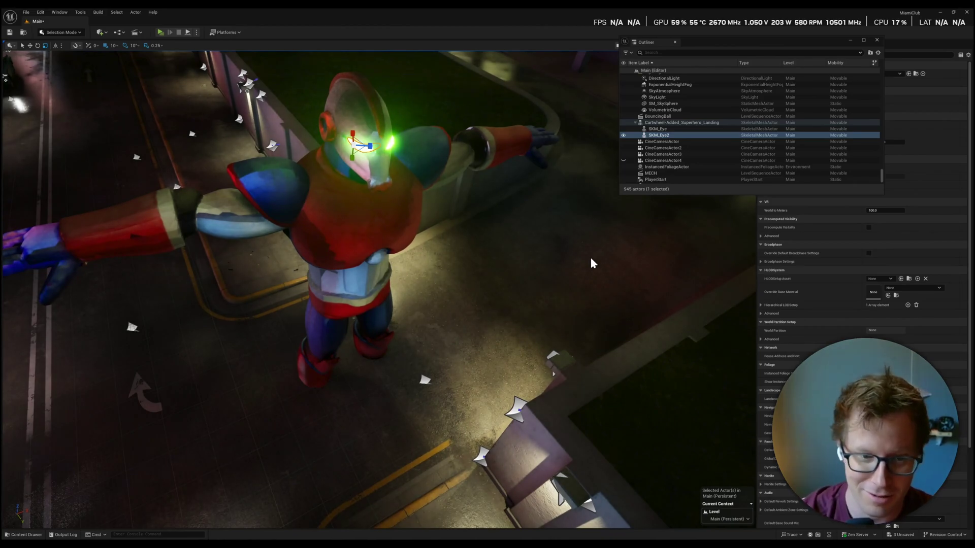
key("s")
mouse_move(530, 249)
right_mouse_down()
mouse_move(539, 234)
mouse_move(511, 241)
mouse_move(528, 252)
right_mouse_up()
key("a")
key("w")
key("s")
key("d")
key("w")
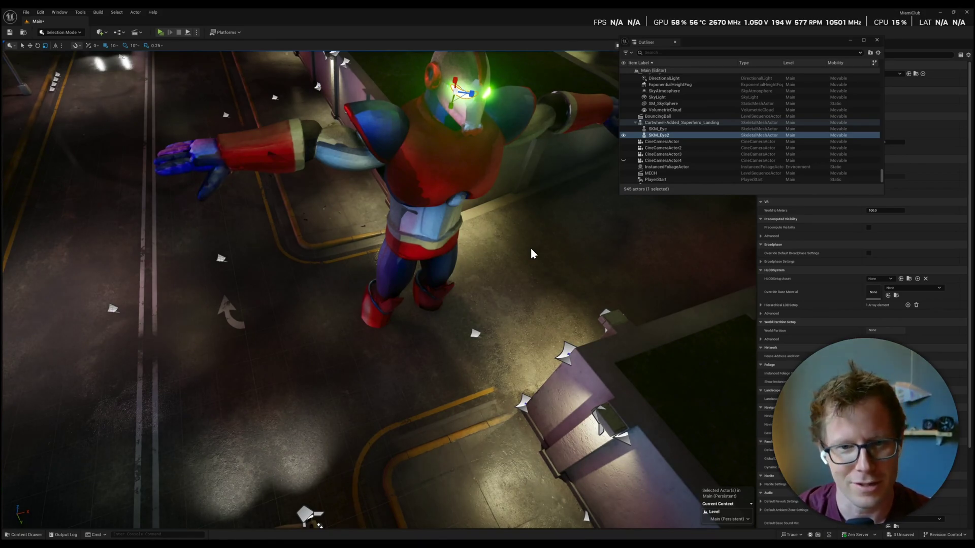
key("s")
right_click_drag(531, 249, 530, 248)
- Open the MECH level sequence from the SEQ folder and play it from the start in the free view
left_click(24, 536)
left_click(28, 445)
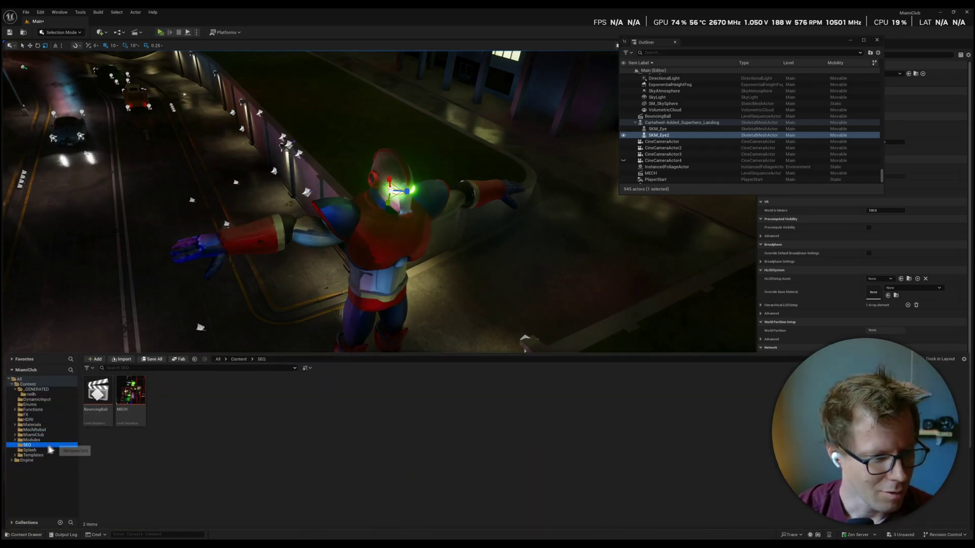
double_click(131, 398)
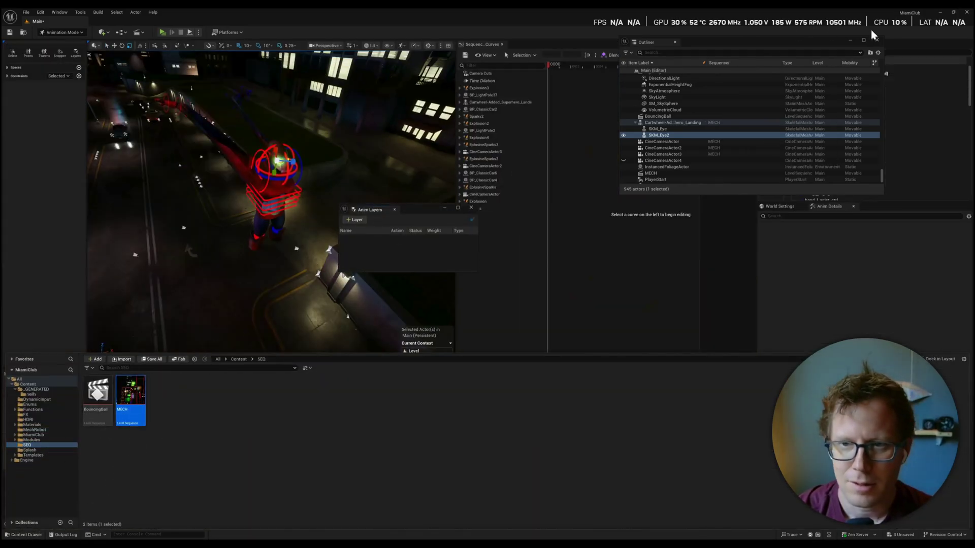
left_click(248, 394)
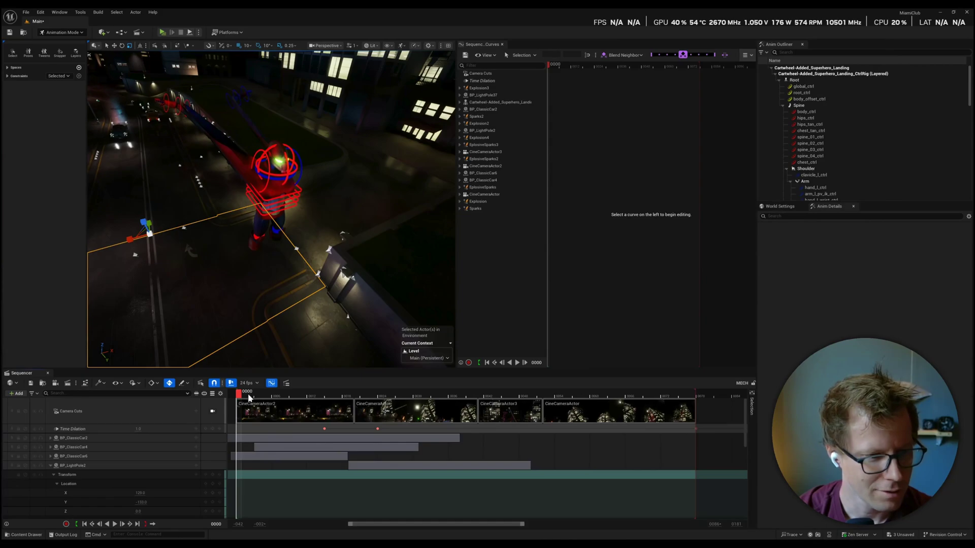
key("space")
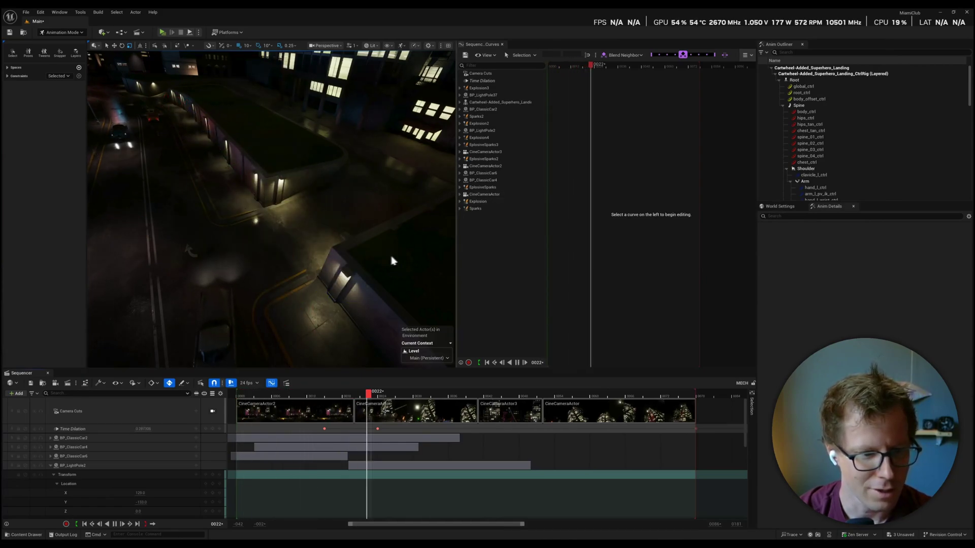
- Play the sequence from its first frame through the camera cuts, expanding the Explosion entry in the curve list
left_click(249, 394)
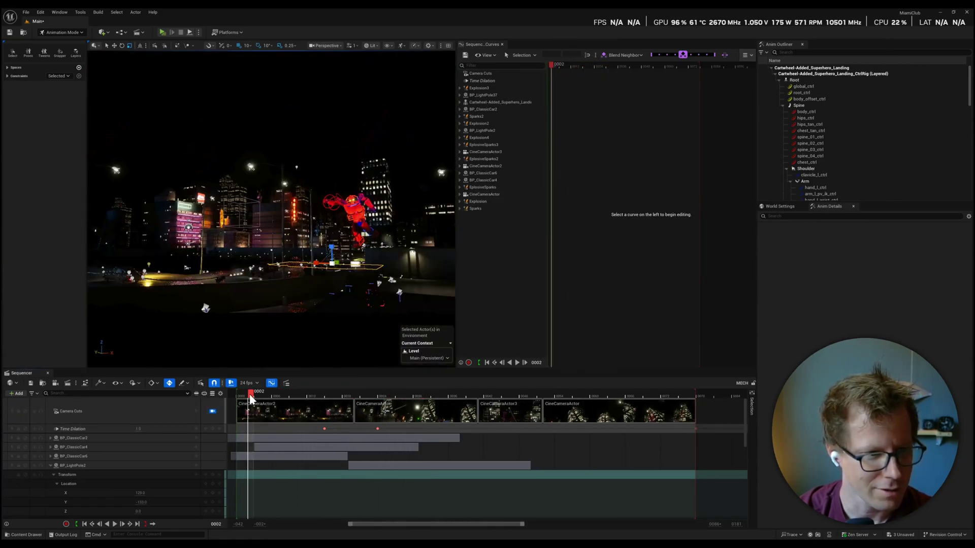
left_click(240, 394)
key("space")
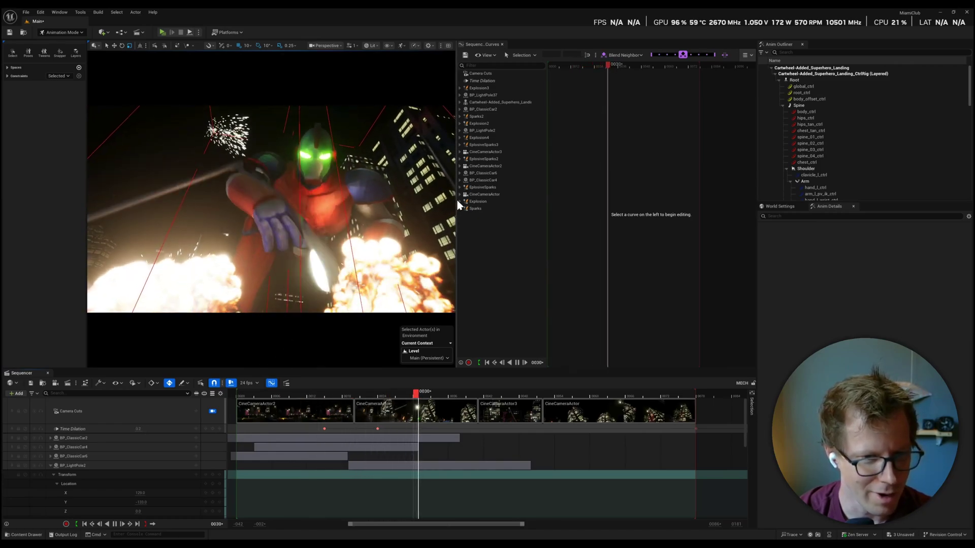
left_click(460, 201)
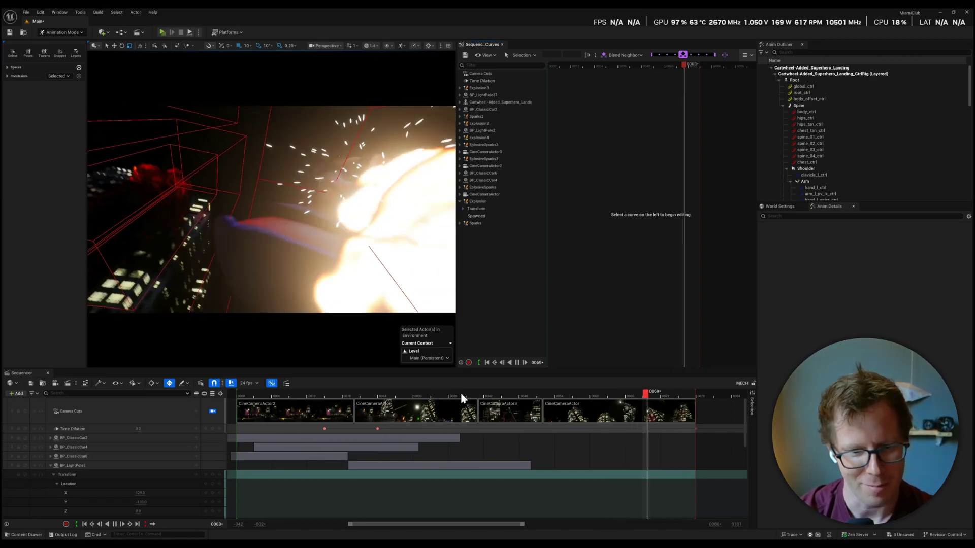
- Replay the final explosion shot from about frame 60
left_click(499, 395)
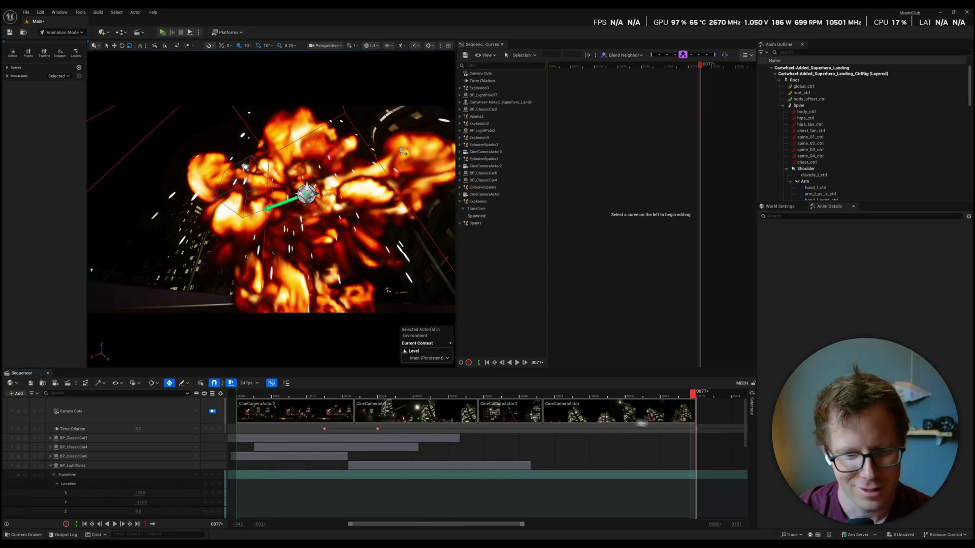
left_click(593, 394)
key("space")
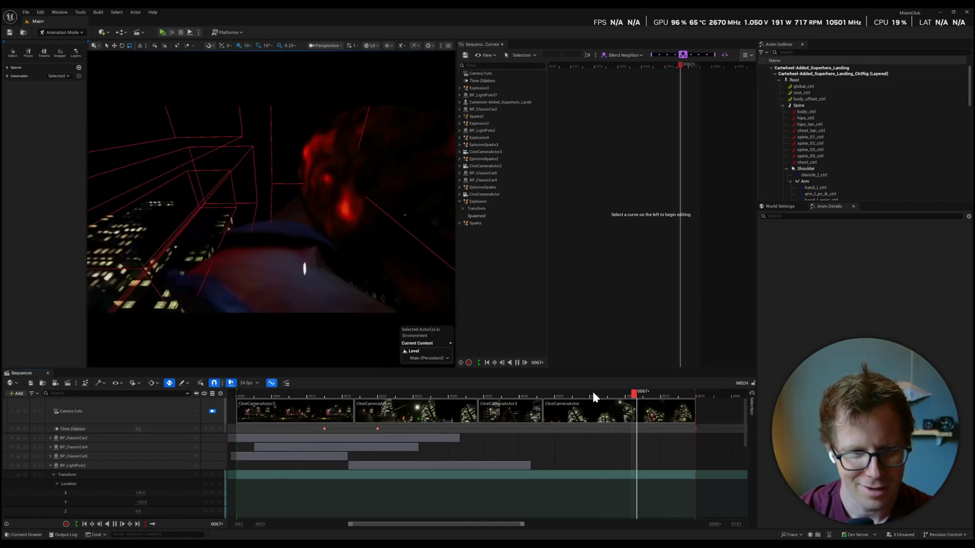
- Replay the cinematic from frame 2, pausing at frame 54 and resuming playback
left_click(249, 394)
key("space")
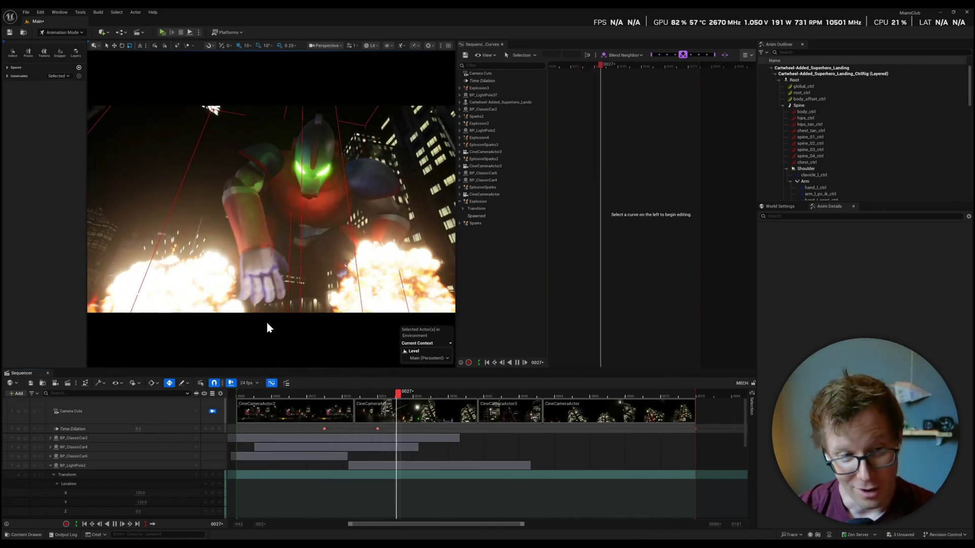
left_click(517, 363)
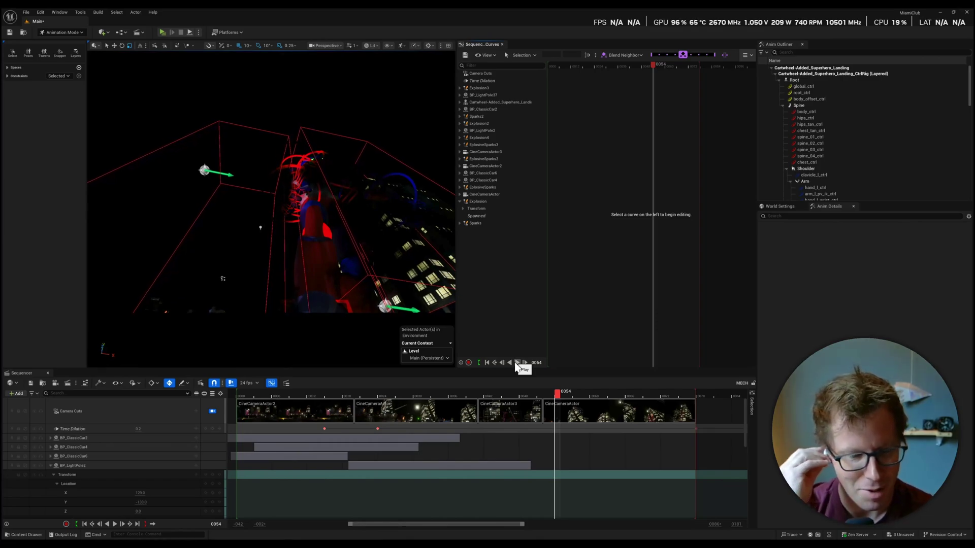
left_click(517, 366)
- Return to frame 3 and play the landing cinematic again
left_click(276, 391)
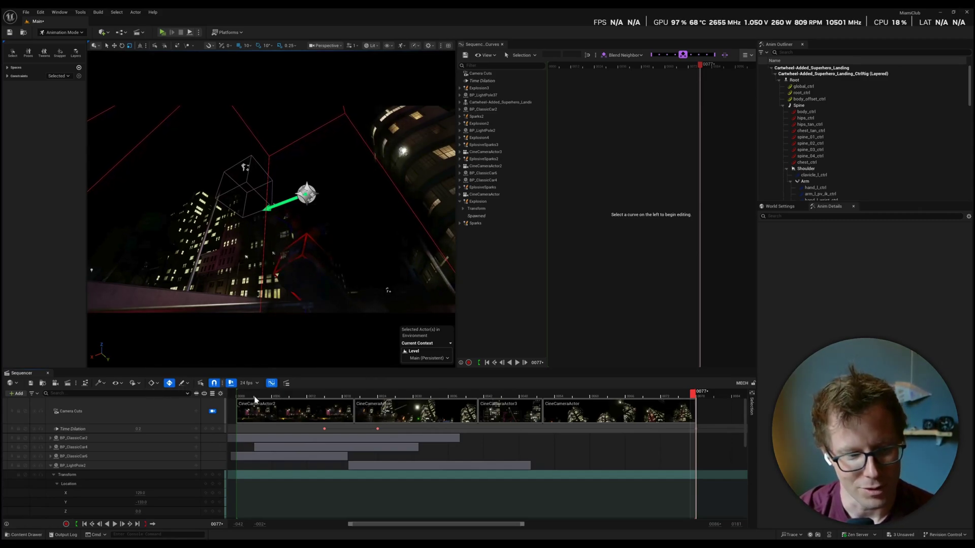
left_click(257, 395)
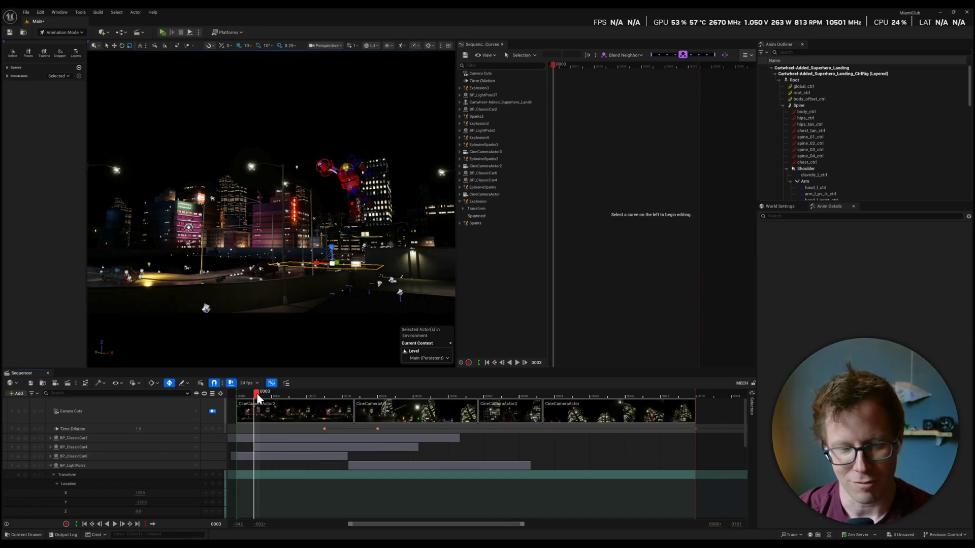
key("space")
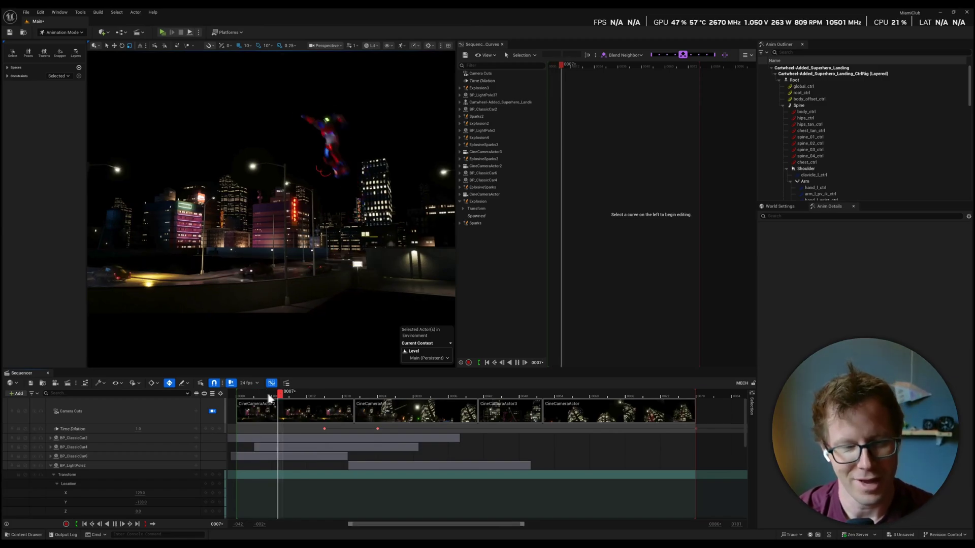